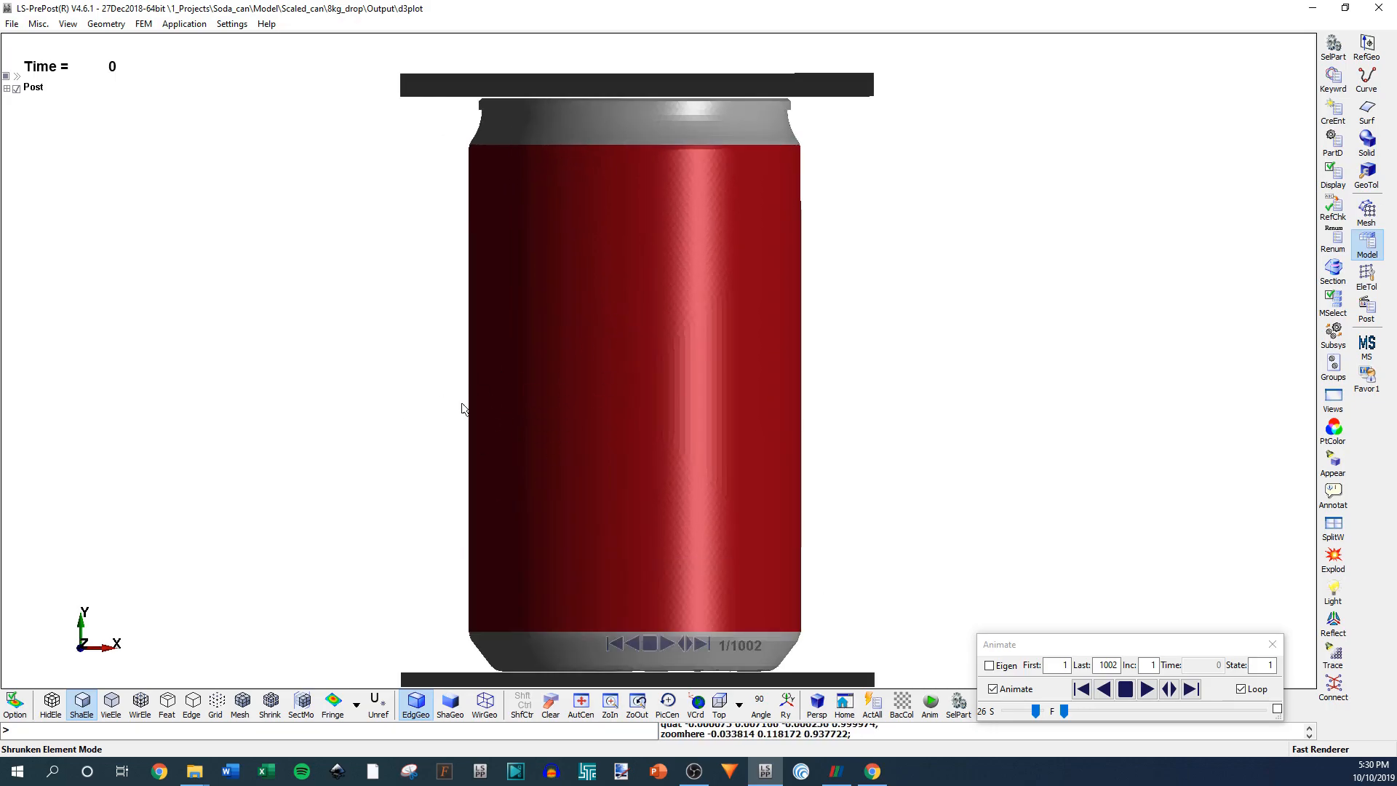
Play the exported animation movie_000.avi from the Output folder, then close it and return to LS-PrePost.
{"action": "left_click", "coordinate": [194, 771]}
{"action": "left_click", "coordinate": [175, 716]}
{"action": "double_click", "coordinate": [246, 713]}
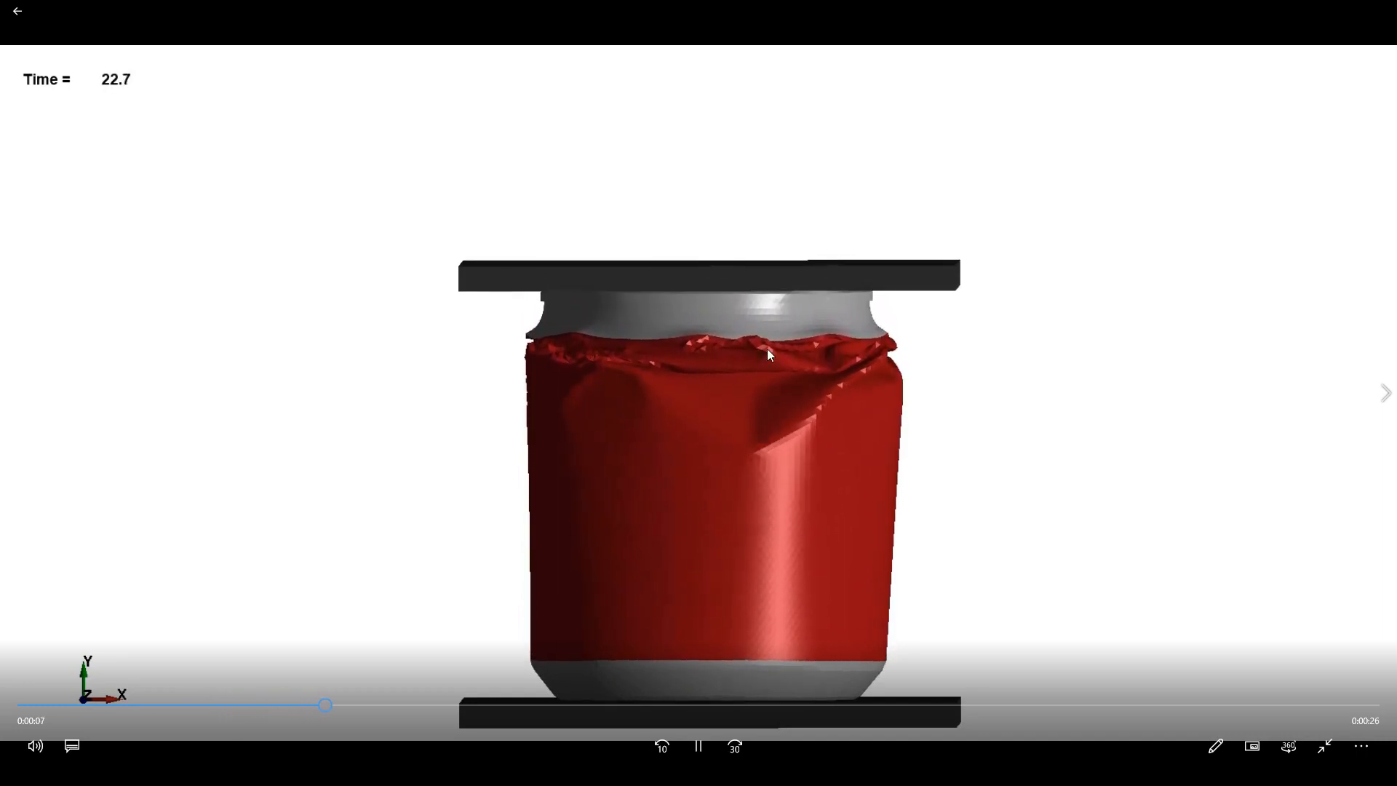
{"action": "left_click", "coordinate": [696, 744]}
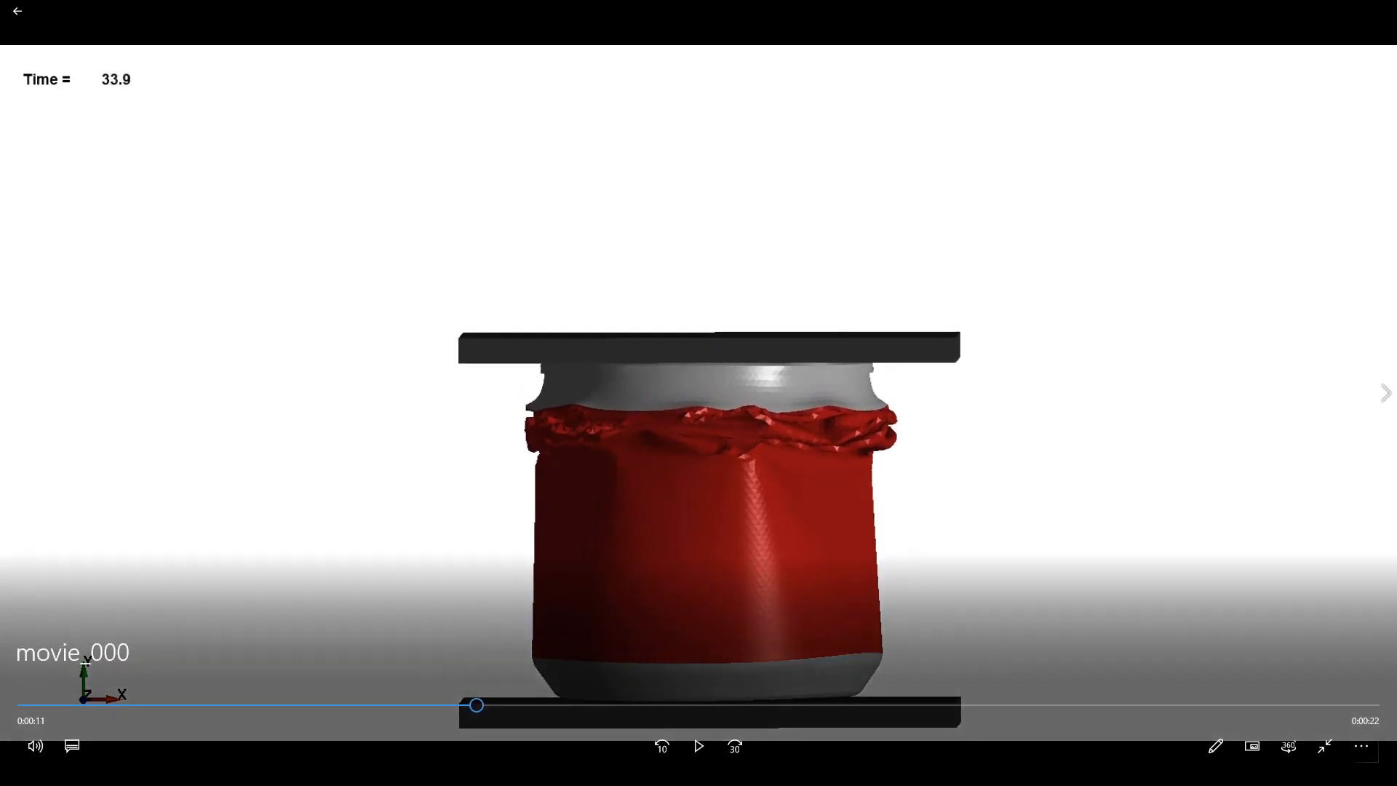
{"action": "left_click", "coordinate": [1331, 757]}
{"action": "left_click", "coordinate": [1379, 9]}
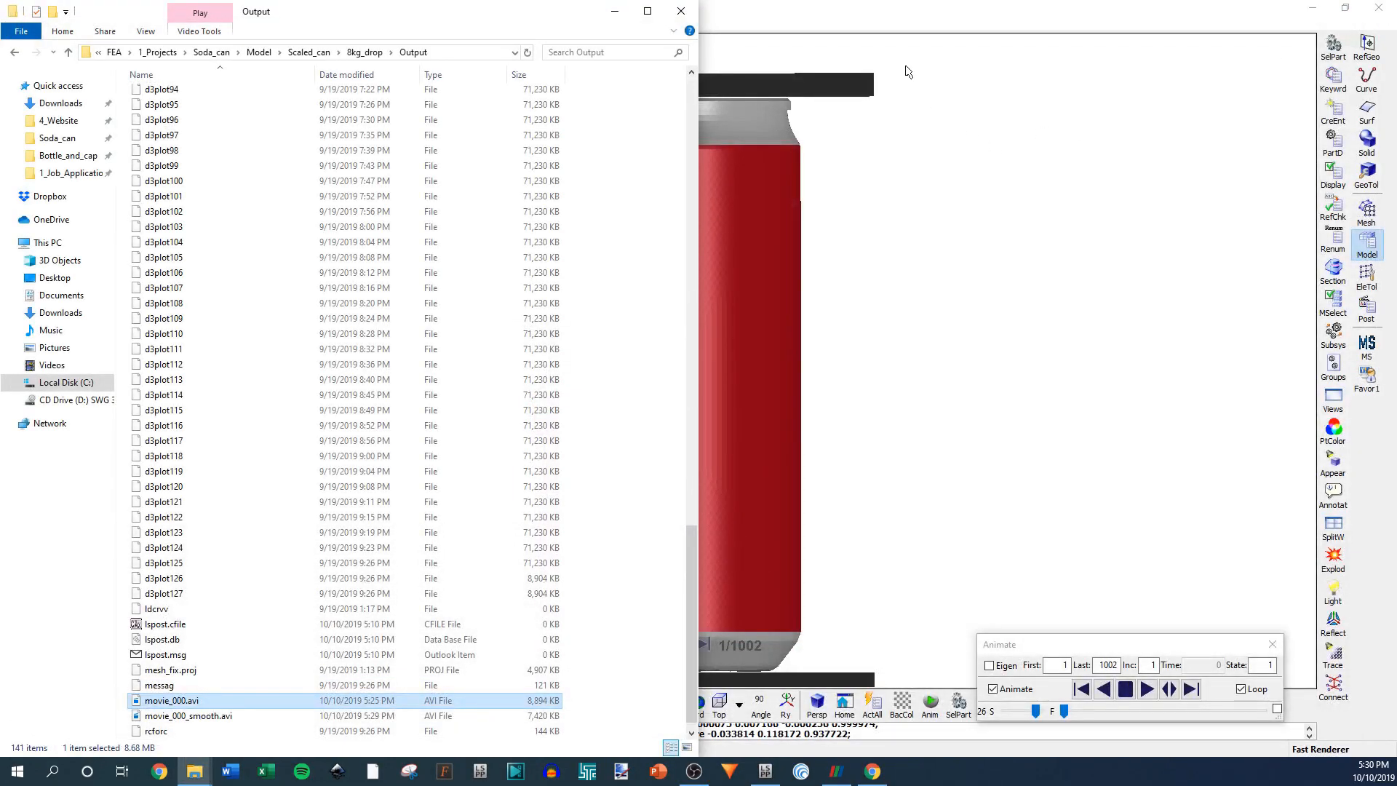
{"action": "left_click", "coordinate": [924, 31]}
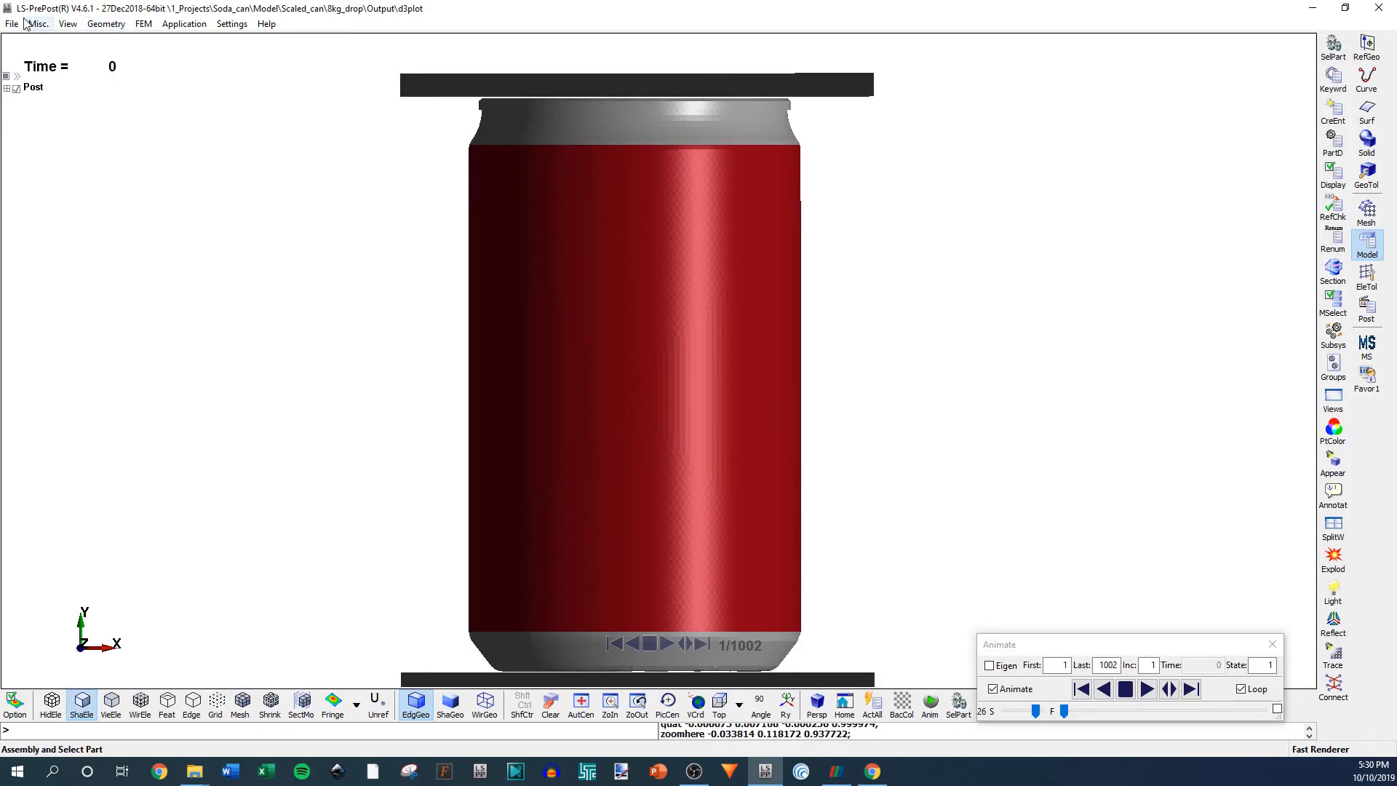
Turn on Smooth Shade, advance the animation to state 368, and align the crushed can to the Top view.
{"action": "left_click", "coordinate": [67, 24]}
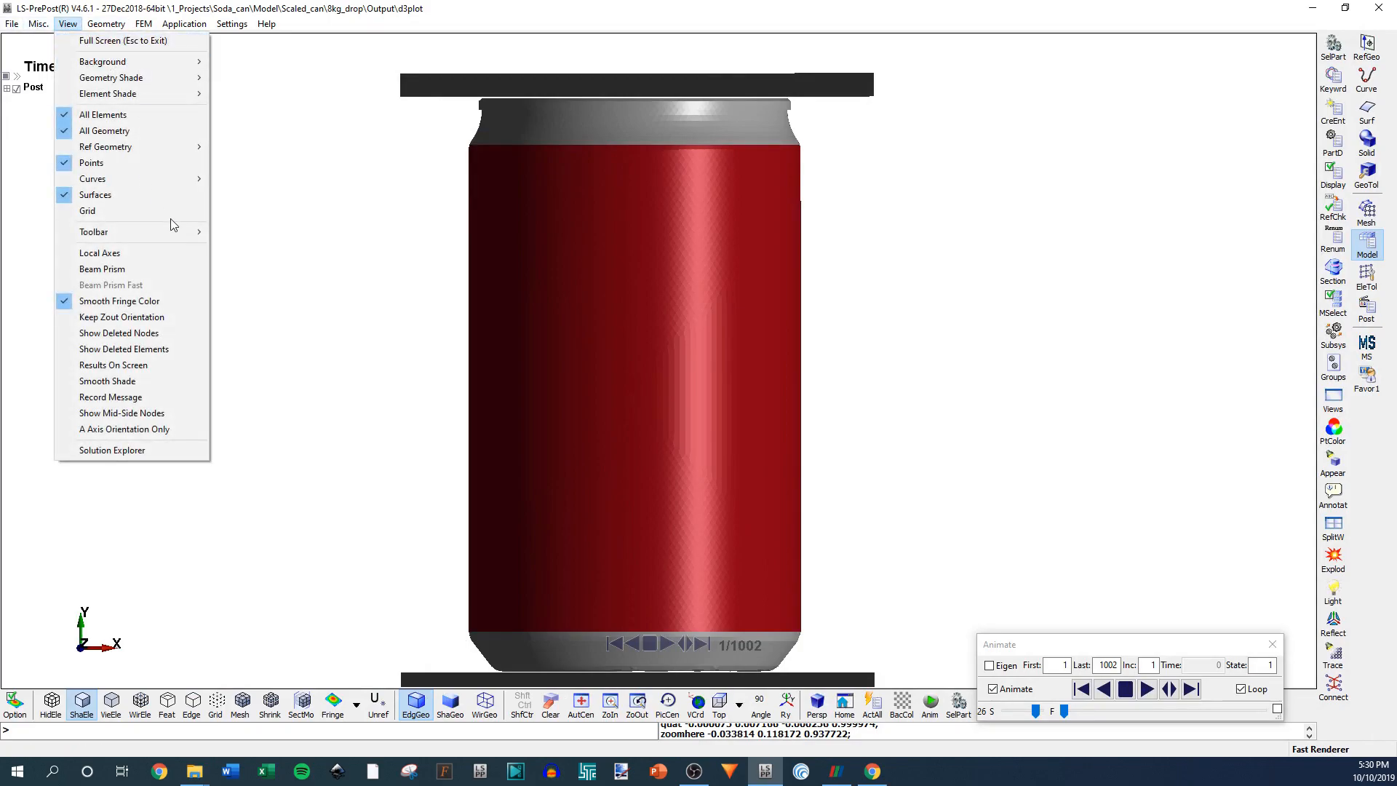
{"action": "left_click", "coordinate": [134, 384]}
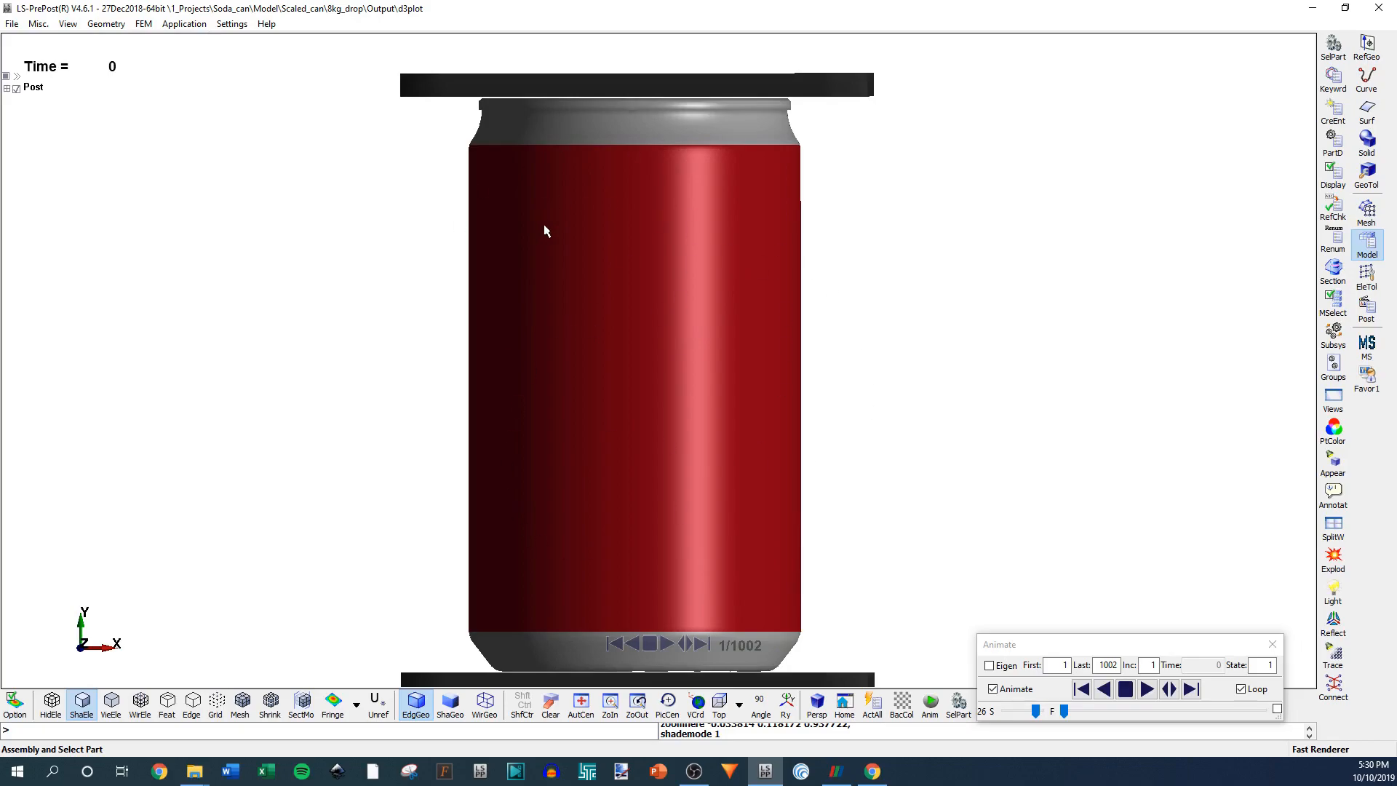
{"action": "left_click", "coordinate": [1156, 713]}
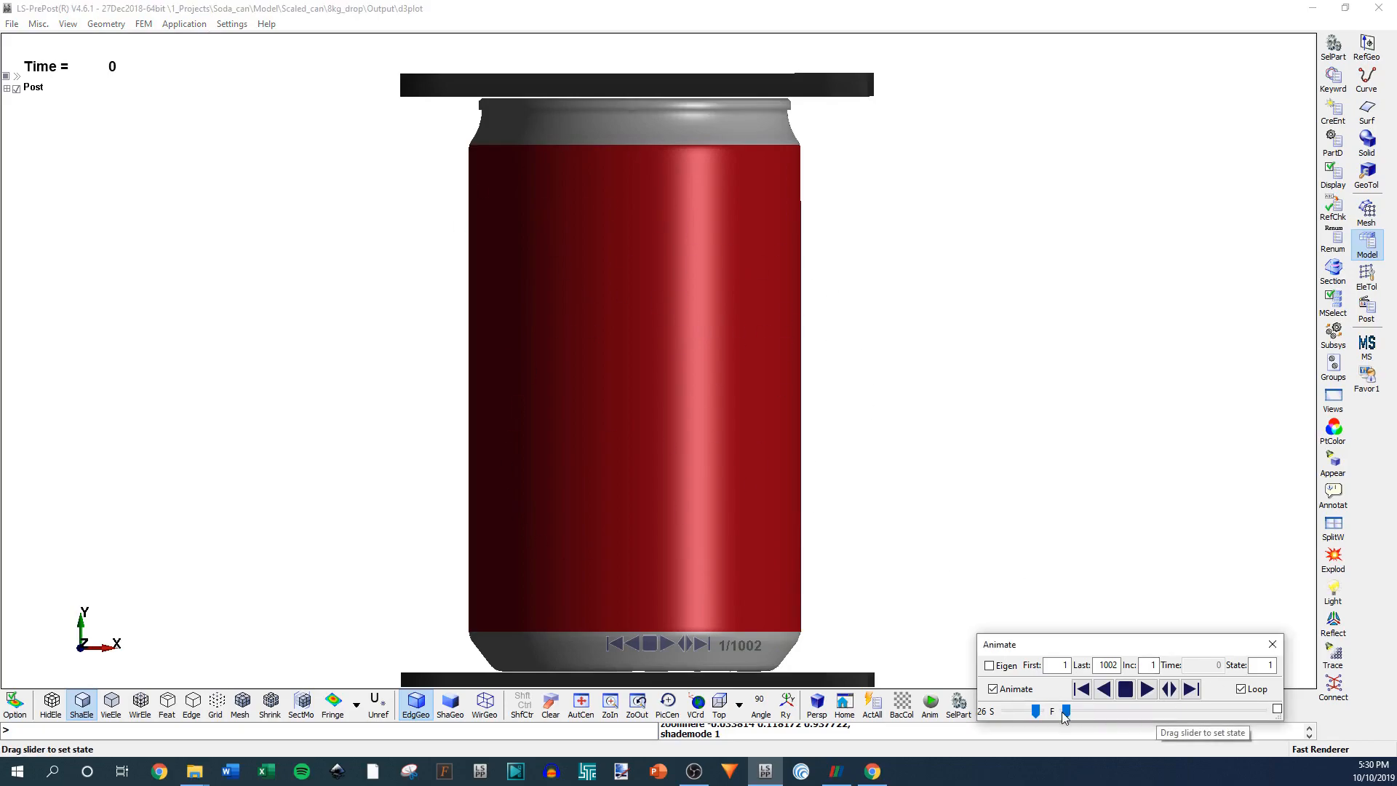
{"action": "left_click_drag", "start_coordinate": [1067, 716], "coordinate": [1137, 713]}
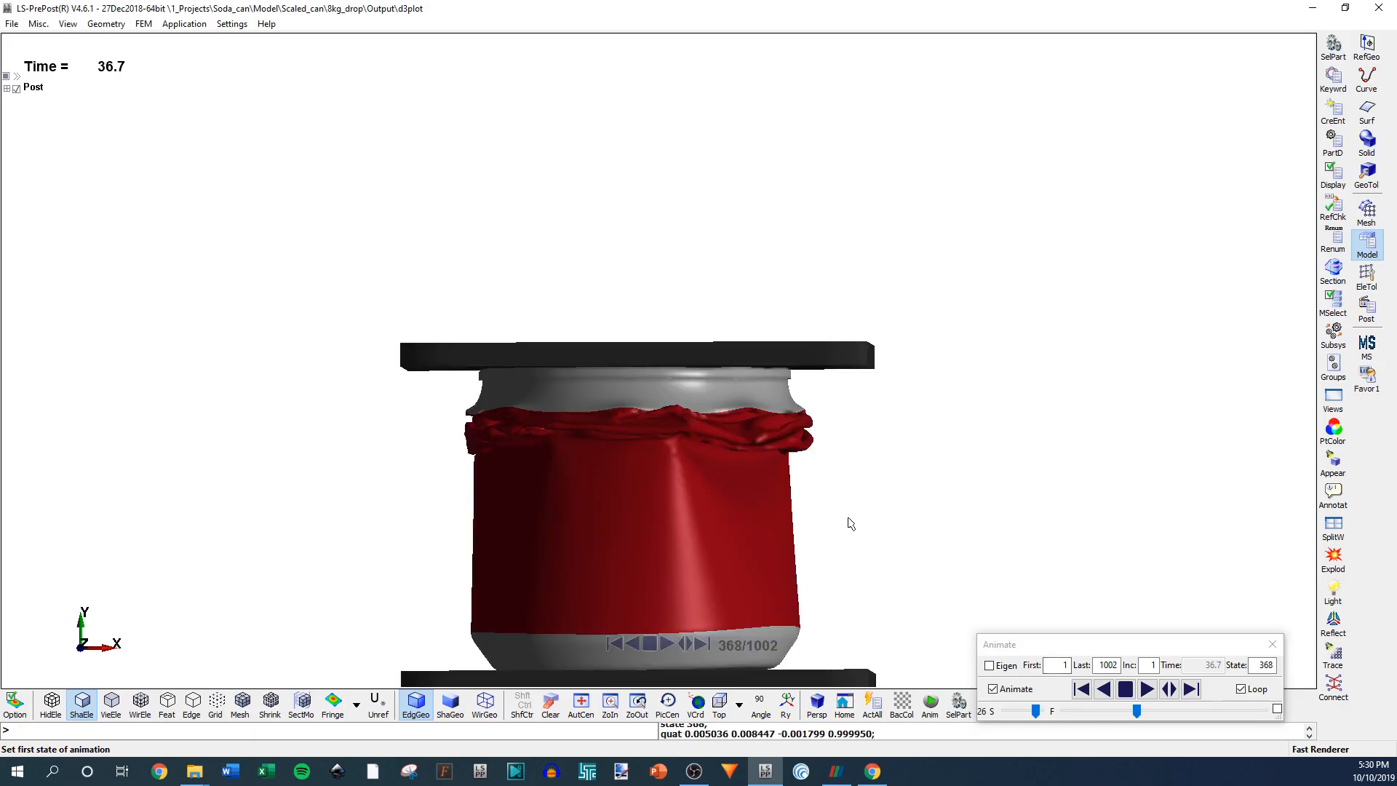
{"action": "middle_click_drag", "start_coordinate": [632, 265], "coordinate": [660, 318]}
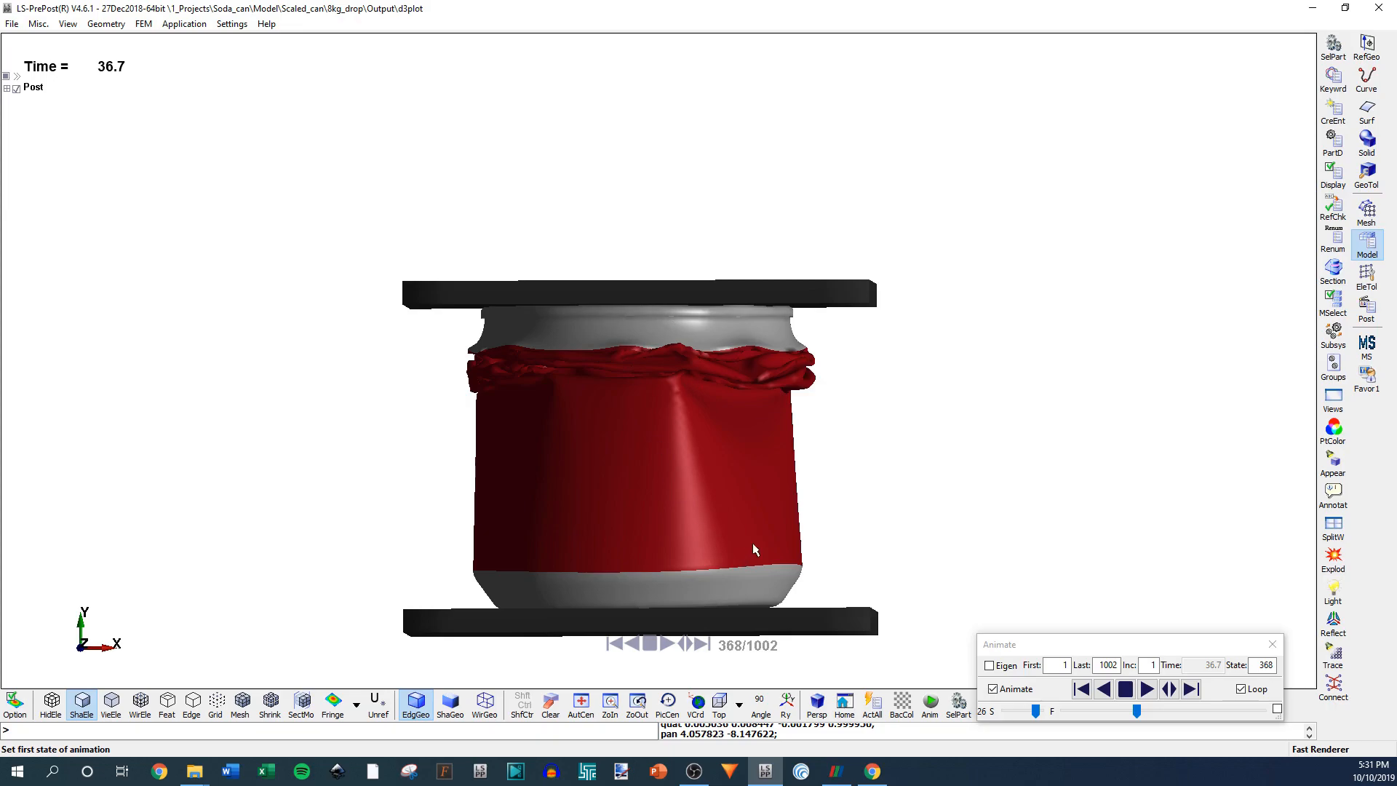
{"action": "left_click", "coordinate": [720, 706]}
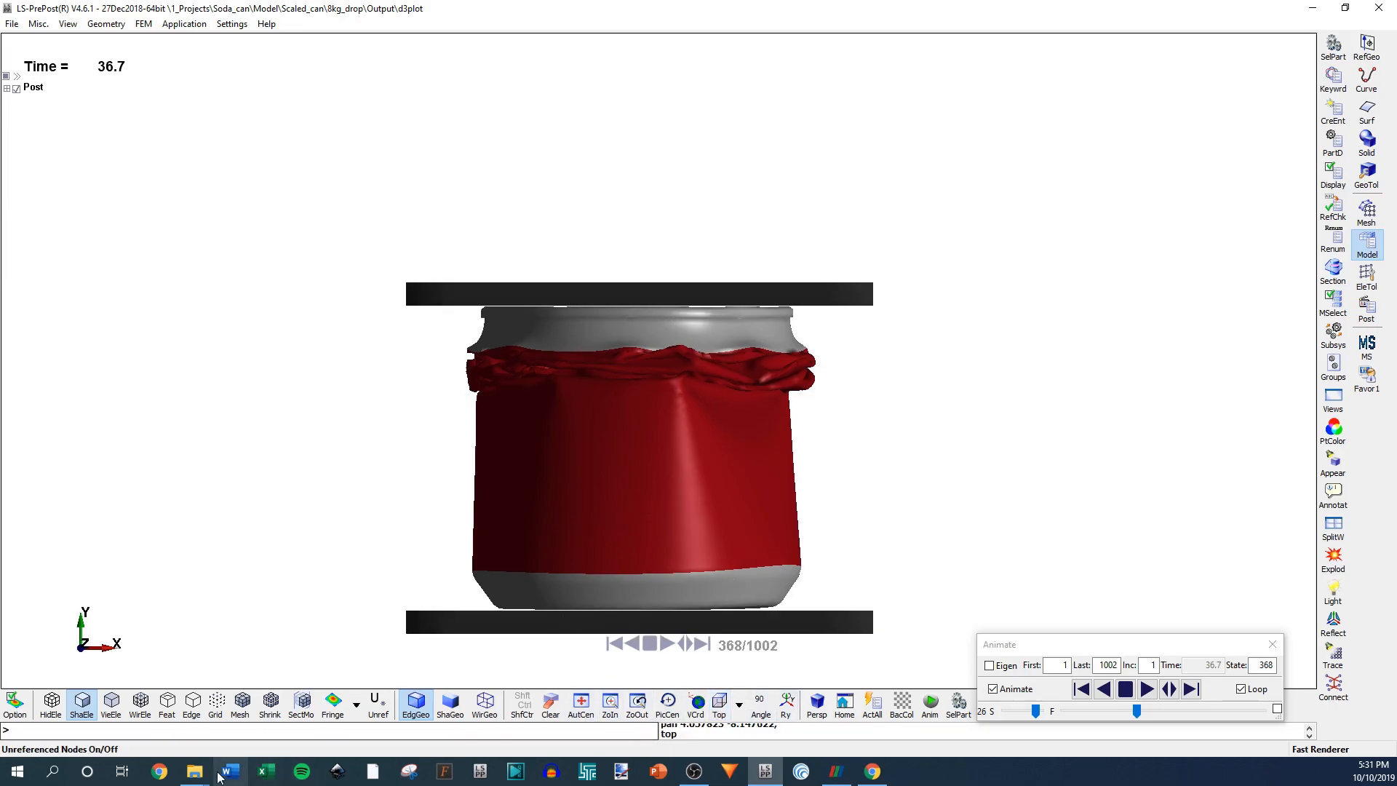
Play movie_000_smooth.avi from the Output folder, then close it and return to LS-PrePost.
{"action": "mouse_move", "coordinate": [195, 770]}
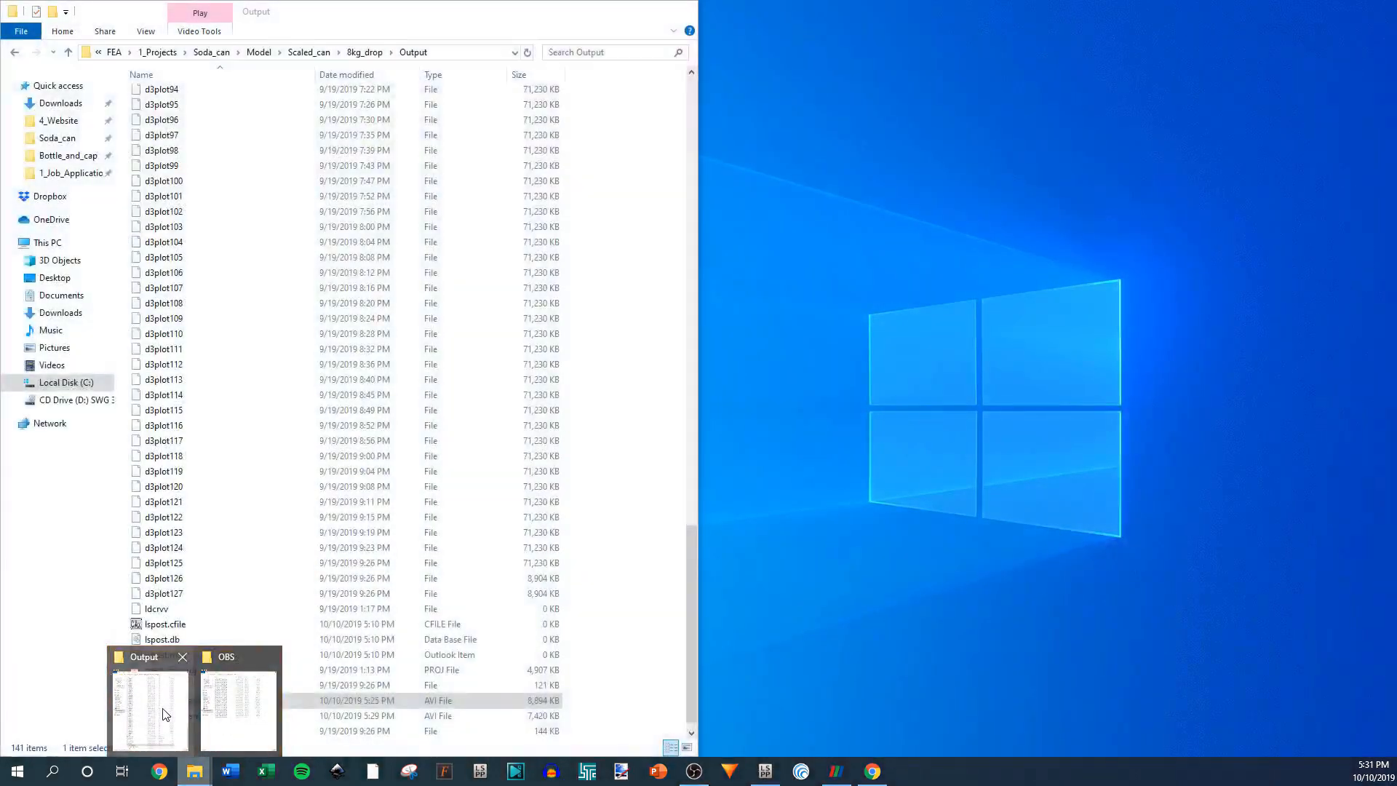
{"action": "left_click", "coordinate": [164, 714]}
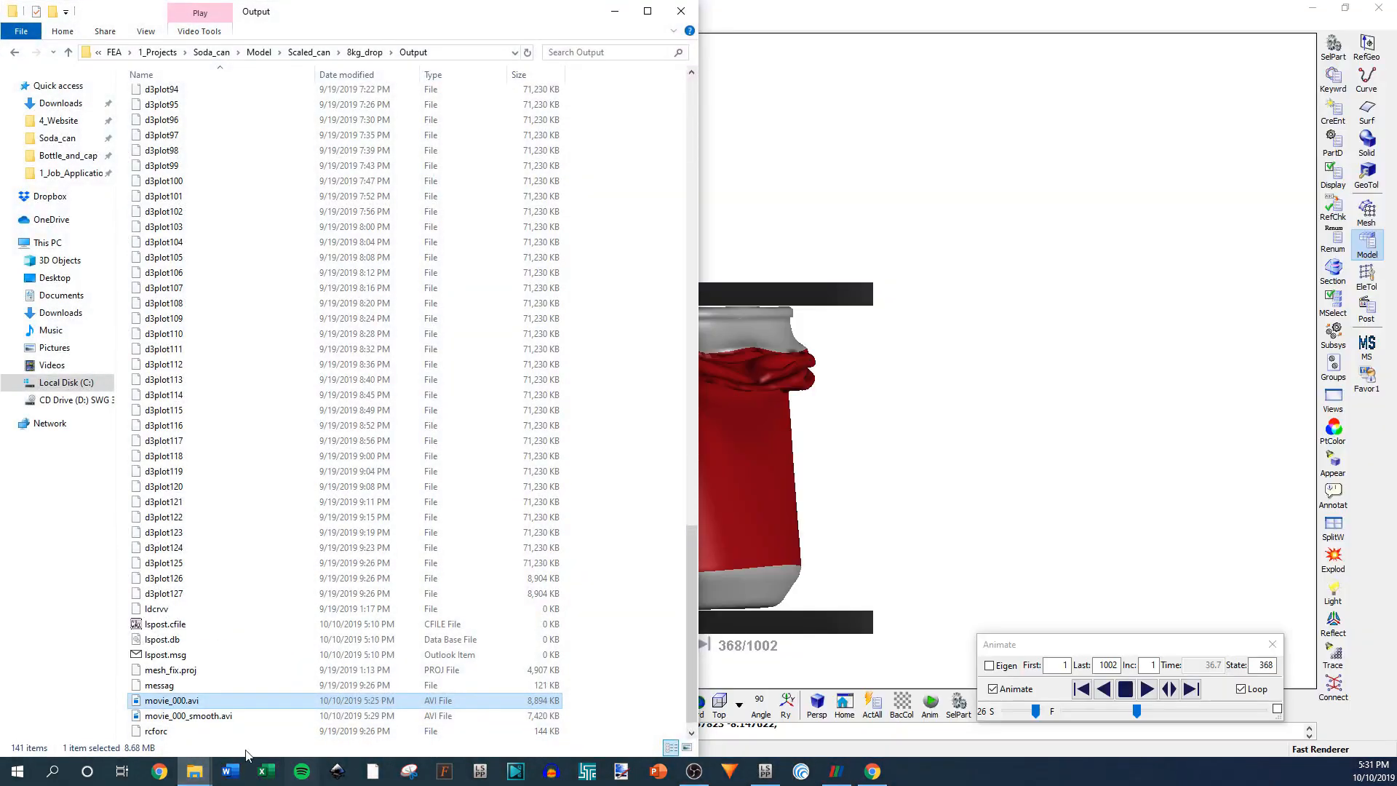
{"action": "double_click", "coordinate": [222, 715]}
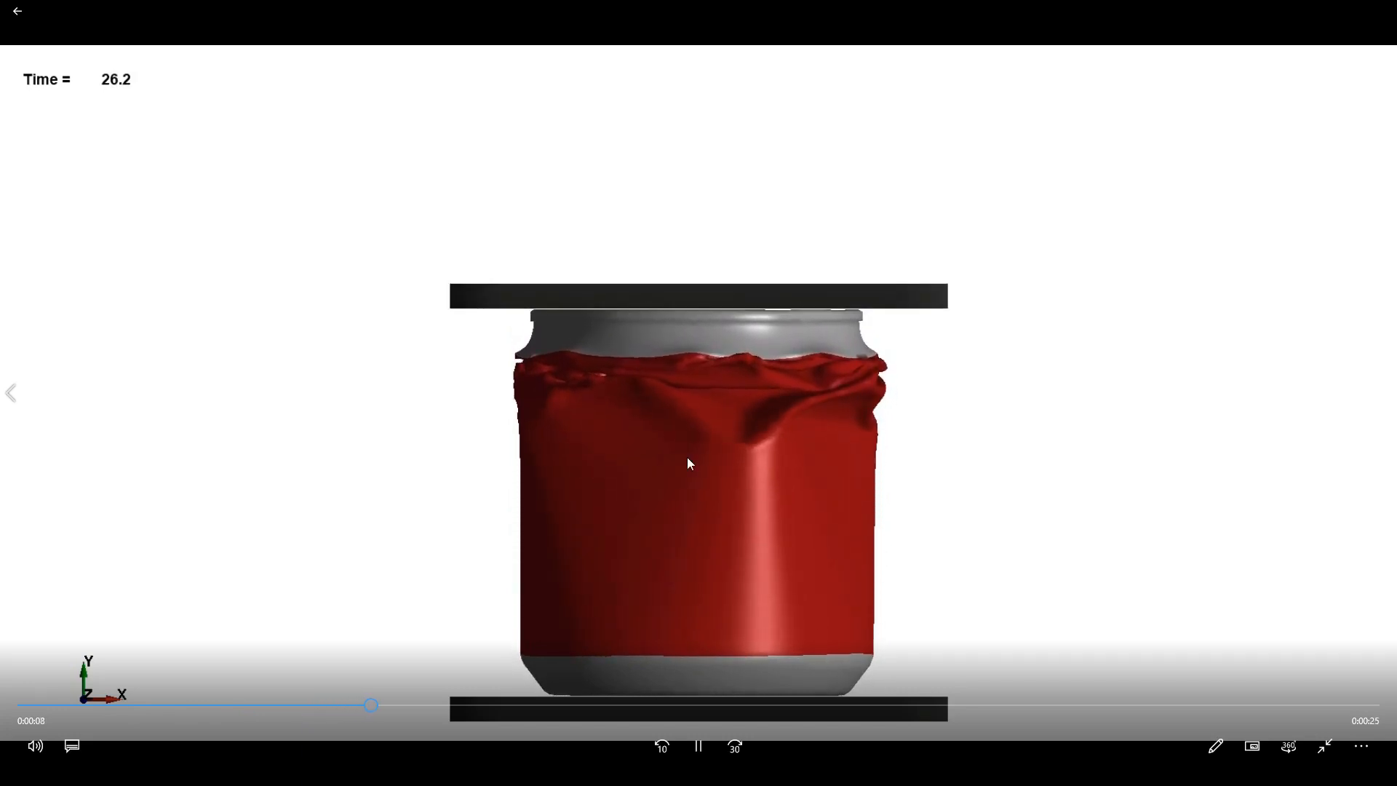
{"action": "left_click", "coordinate": [1323, 746]}
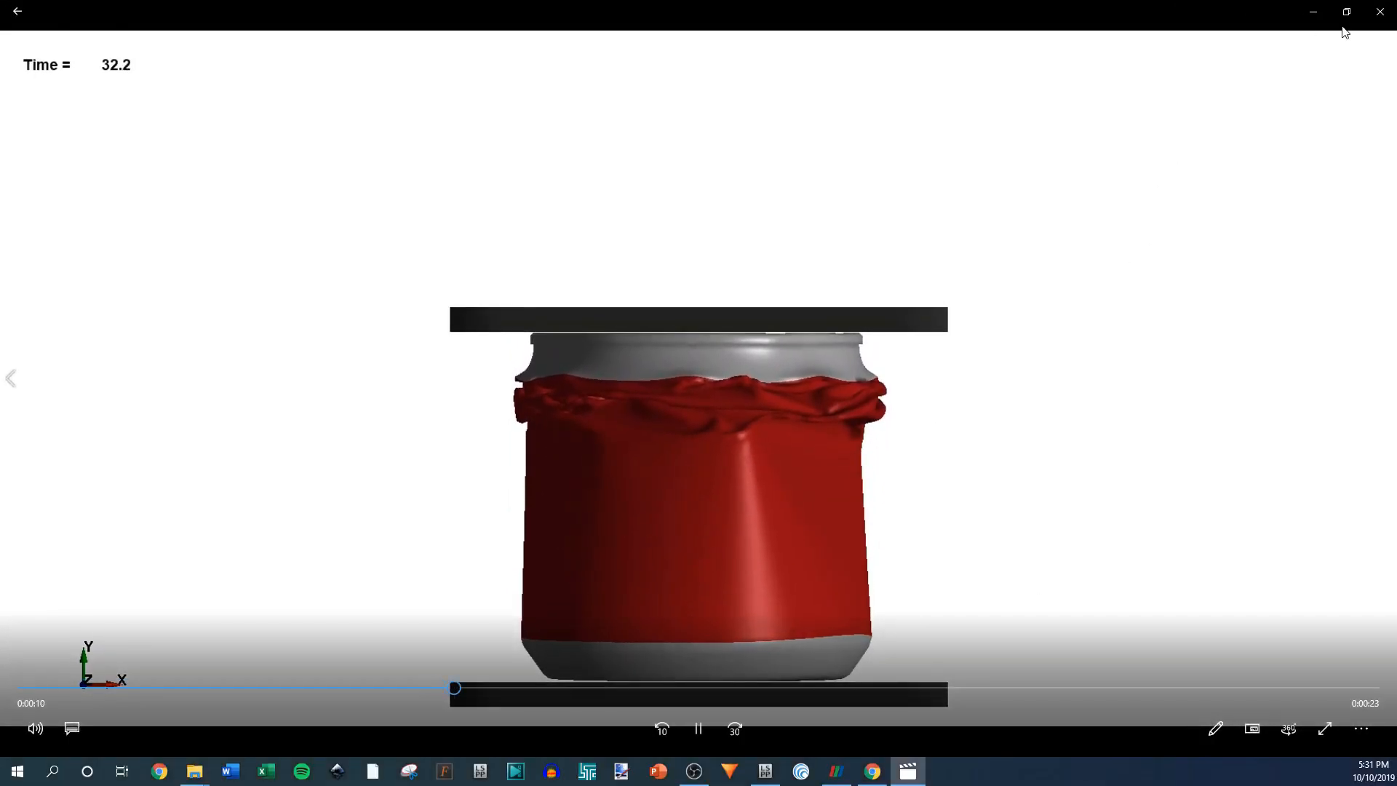
{"action": "left_click", "coordinate": [1380, 12]}
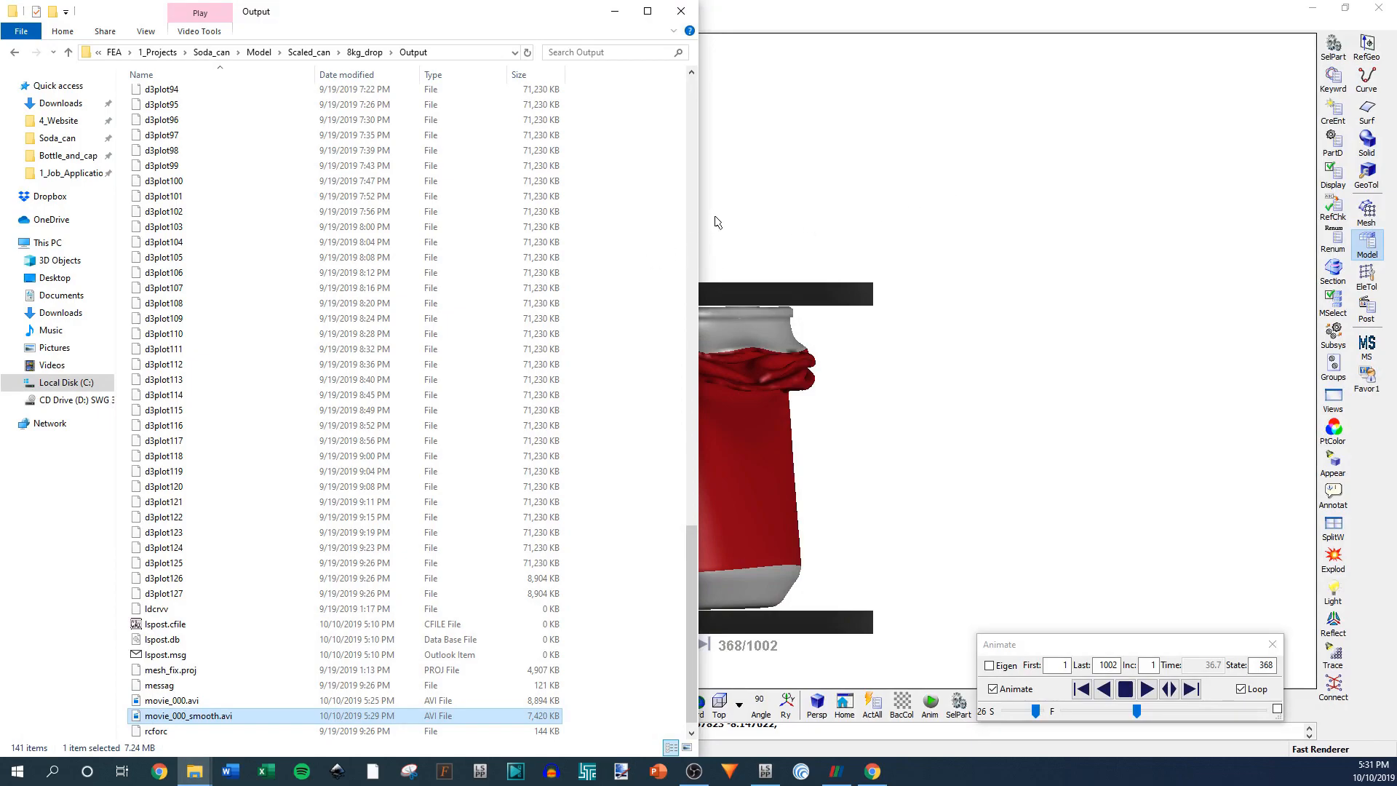
{"action": "left_click", "coordinate": [822, 29]}
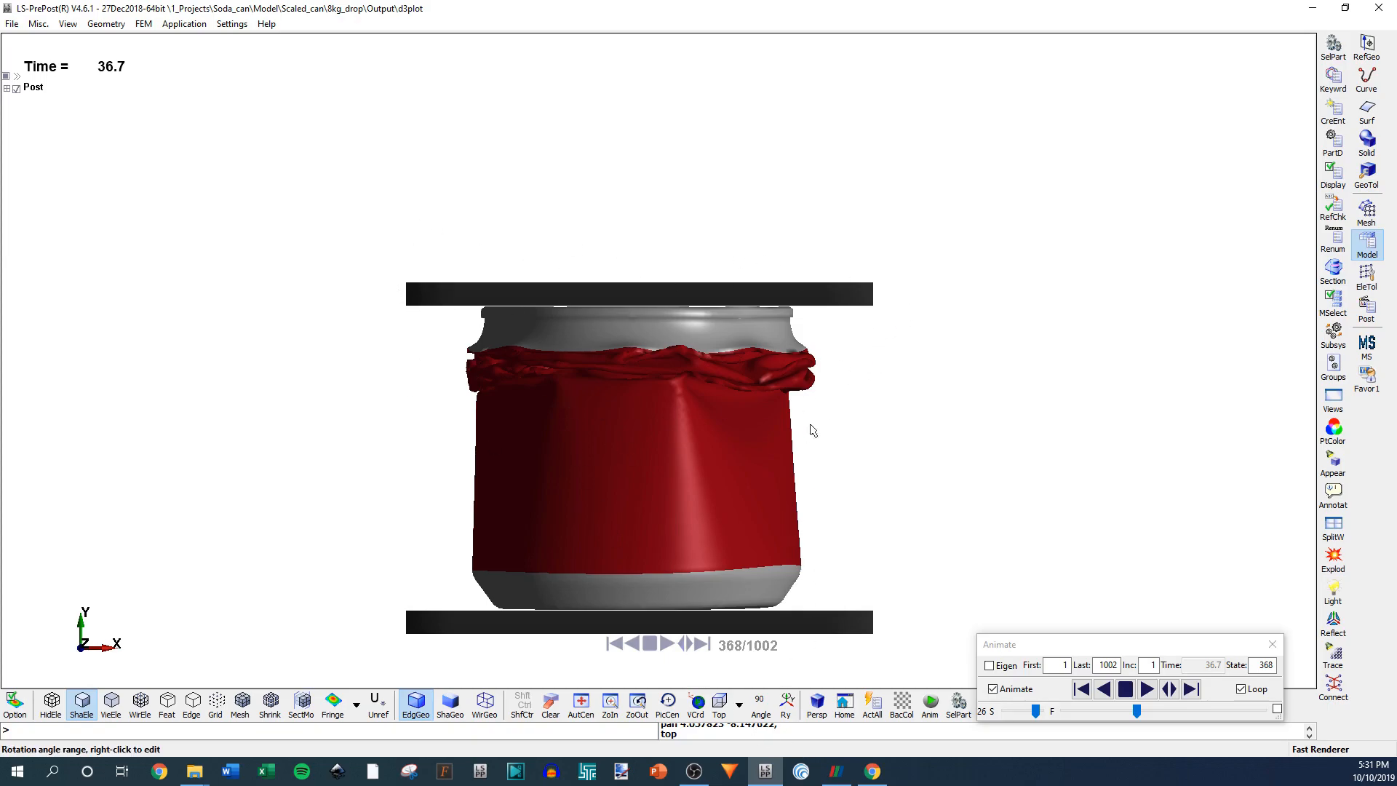
Switch the crushed can to perspective projection and centre it in the view.
{"action": "left_click", "coordinate": [818, 695]}
{"action": "middle_click_drag", "start_coordinate": [733, 498], "coordinate": [1013, 387], "text": "shift"}
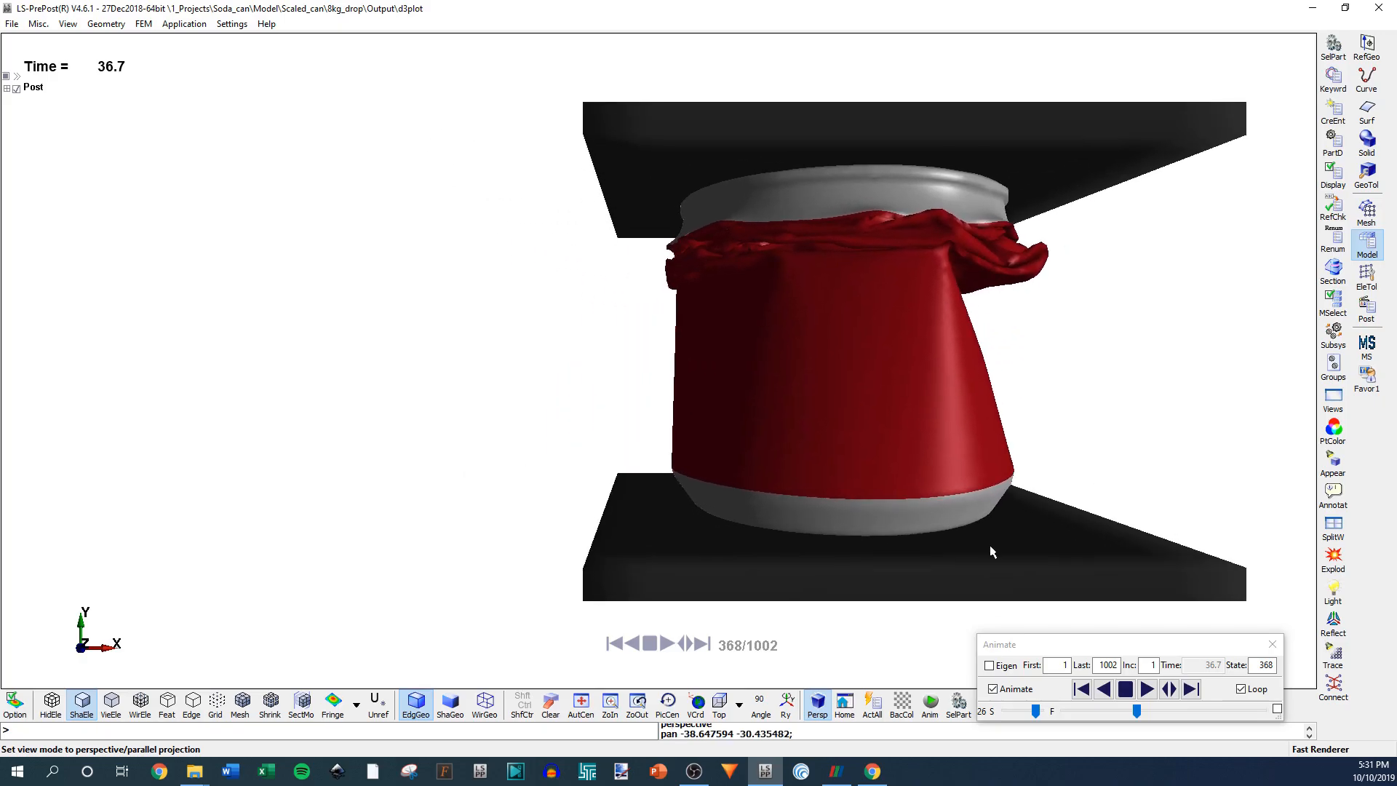
{"action": "middle_click_drag", "start_coordinate": [853, 379], "coordinate": [636, 446], "text": "shift"}
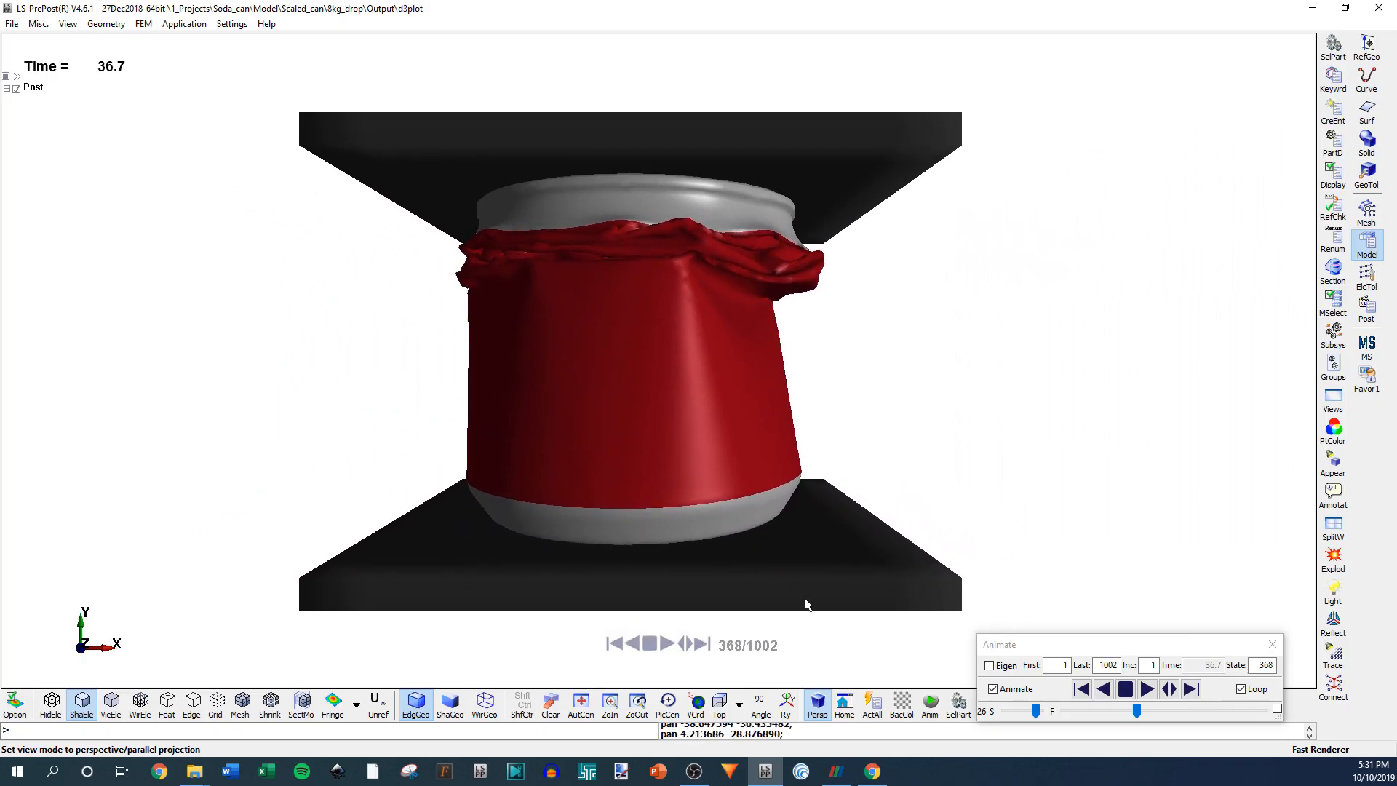
{"action": "left_click", "coordinate": [817, 705]}
{"action": "middle_click_drag", "start_coordinate": [719, 435], "coordinate": [717, 459], "text": "shift"}
Return the animation to state 5 and inspect the whole can between the plates in perspective.
{"action": "left_click_drag", "start_coordinate": [1137, 711], "coordinate": [1065, 712]}
{"action": "scroll", "coordinate": [684, 480], "scroll_direction": "down", "scroll_amount": 5}
{"action": "left_click_drag", "start_coordinate": [711, 552], "coordinate": [711, 522], "text": "shift"}
{"action": "middle_click_drag", "start_coordinate": [717, 388], "coordinate": [709, 433], "text": "shift"}
{"action": "mouse_move", "coordinate": [709, 434]}
{"action": "left_mouse_down", "text": "shift"}
{"action": "mouse_move", "coordinate": [711, 451]}
{"action": "mouse_move", "coordinate": [704, 437]}
{"action": "left_mouse_up", "text": "shift"}
{"action": "scroll", "coordinate": [674, 390], "scroll_direction": "up", "scroll_amount": 1}
{"action": "scroll", "coordinate": [638, 390], "scroll_direction": "down", "scroll_amount": 1}
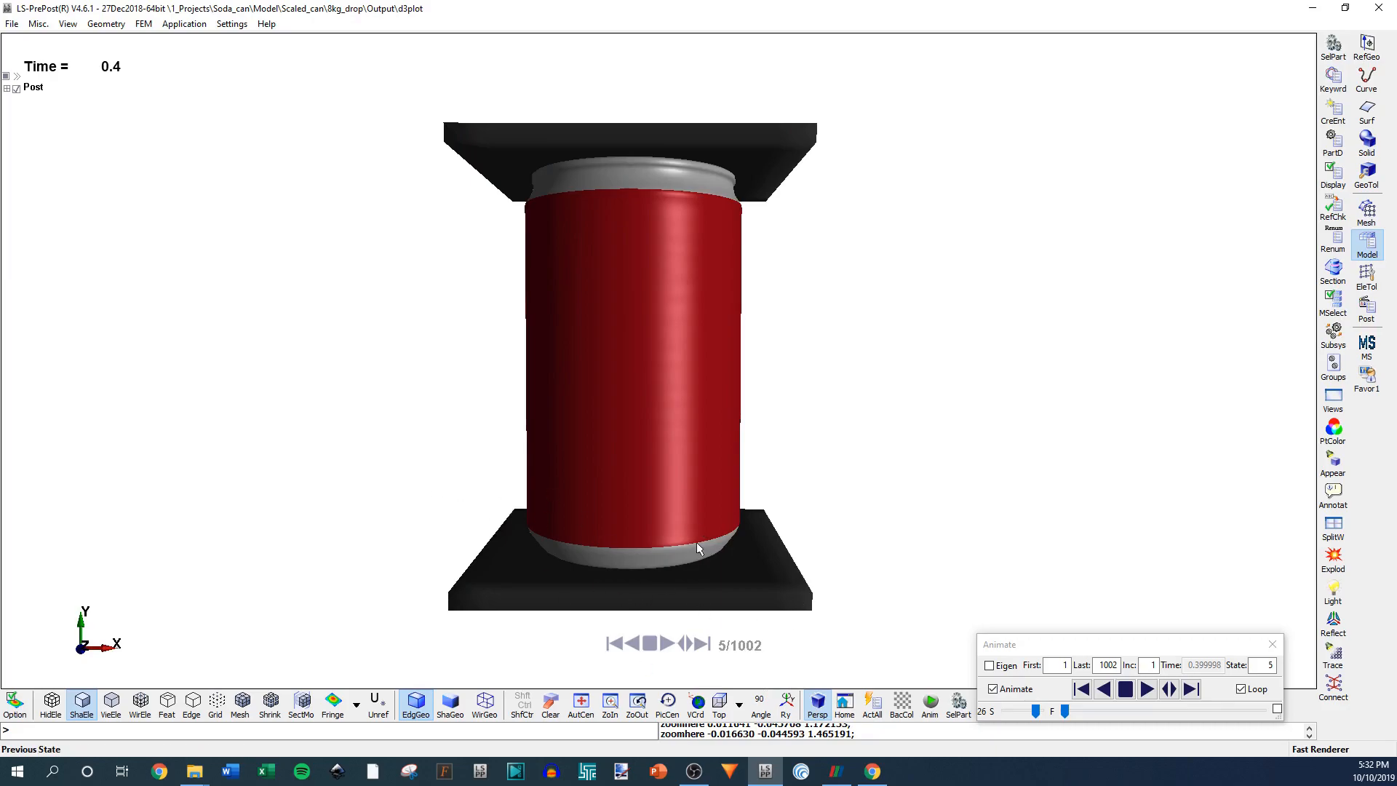
{"action": "left_click_drag", "start_coordinate": [537, 475], "coordinate": [753, 517], "text": "shift"}
{"action": "left_click", "coordinate": [1126, 690]}
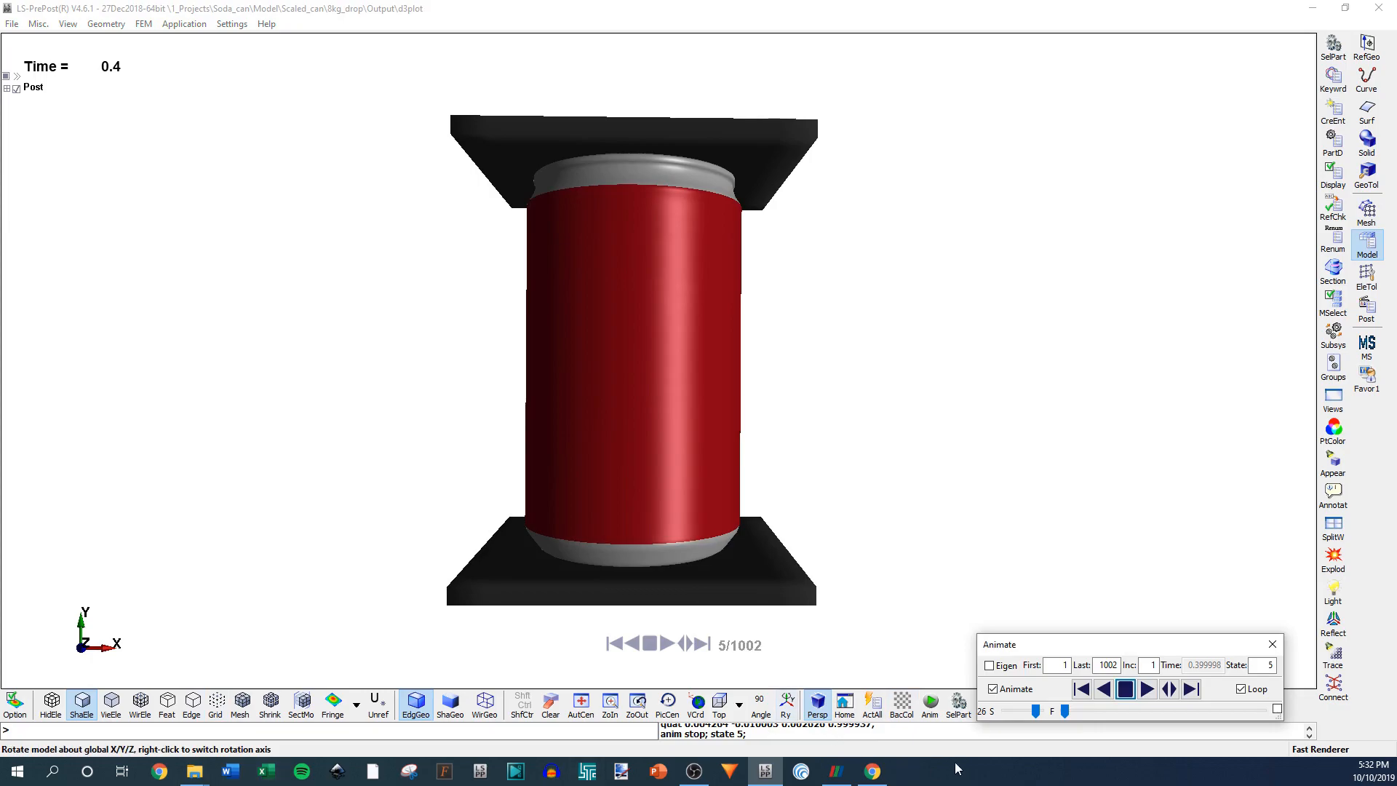
View the ParaView home page in the browser, then return to LS-PrePost.
{"action": "left_click", "coordinate": [872, 772]}
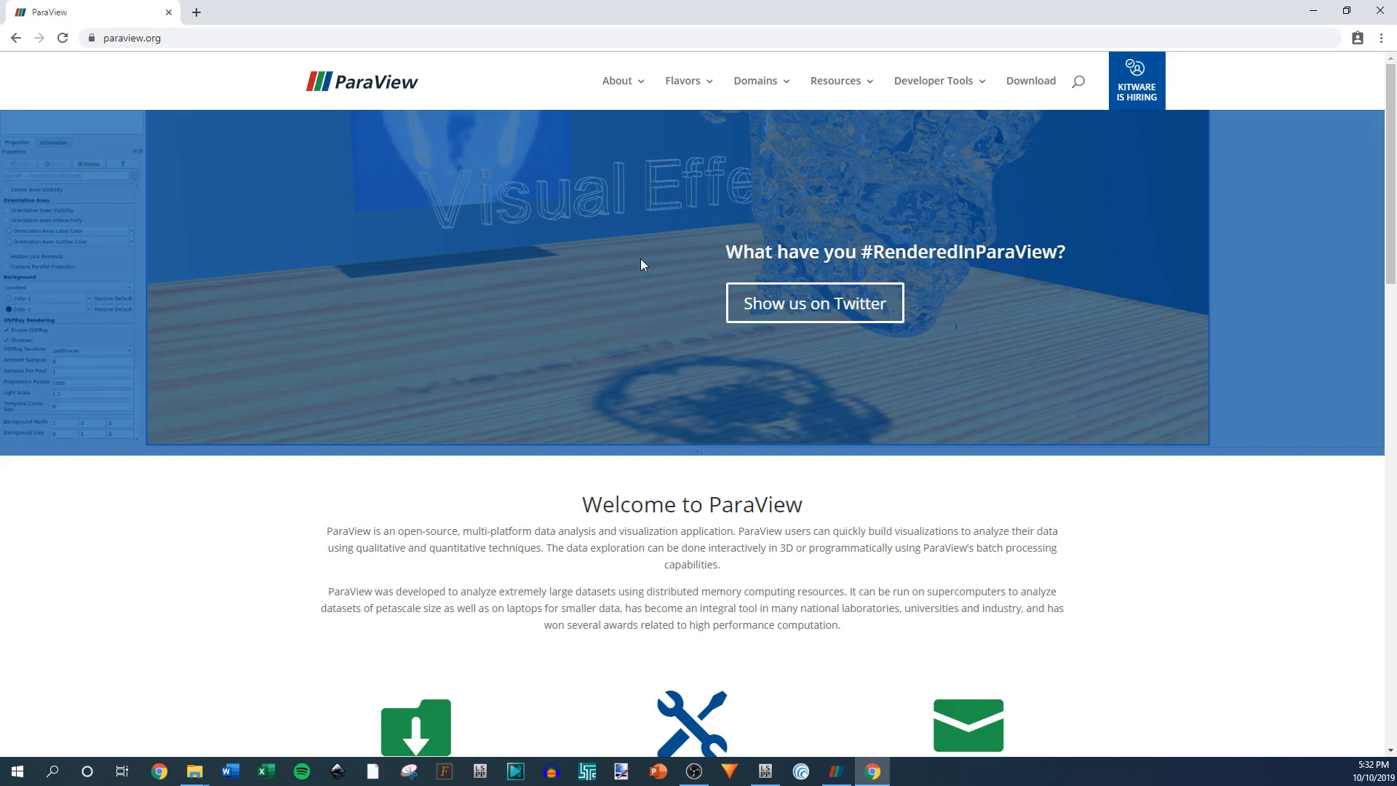
{"action": "left_click", "coordinate": [1314, 11]}
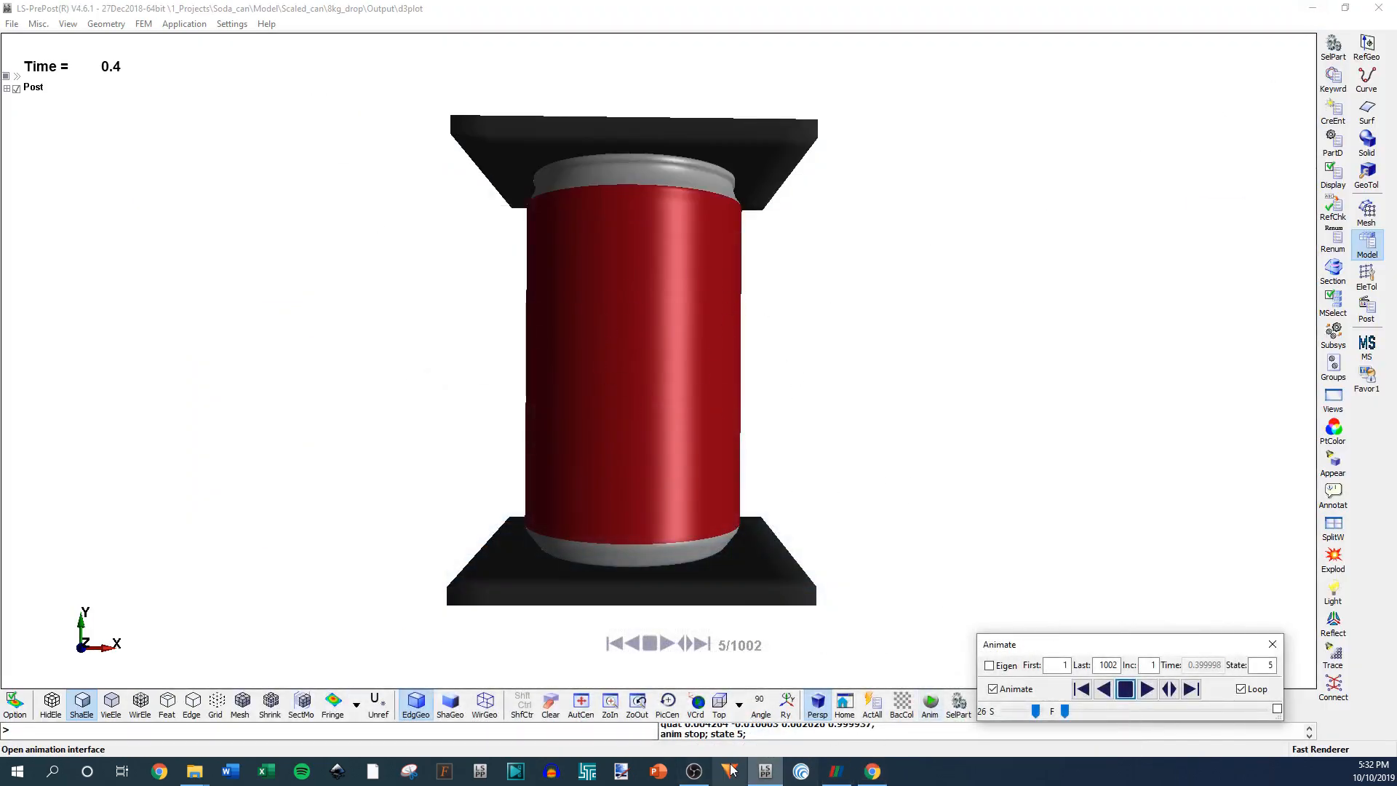
Switch to ParaView and load the d3plot file from C:\1_Youtube\FEA\1_Projects\Soda_can\Model\Scaled_can\8kg_drop\Output.
{"action": "left_click", "coordinate": [840, 778]}
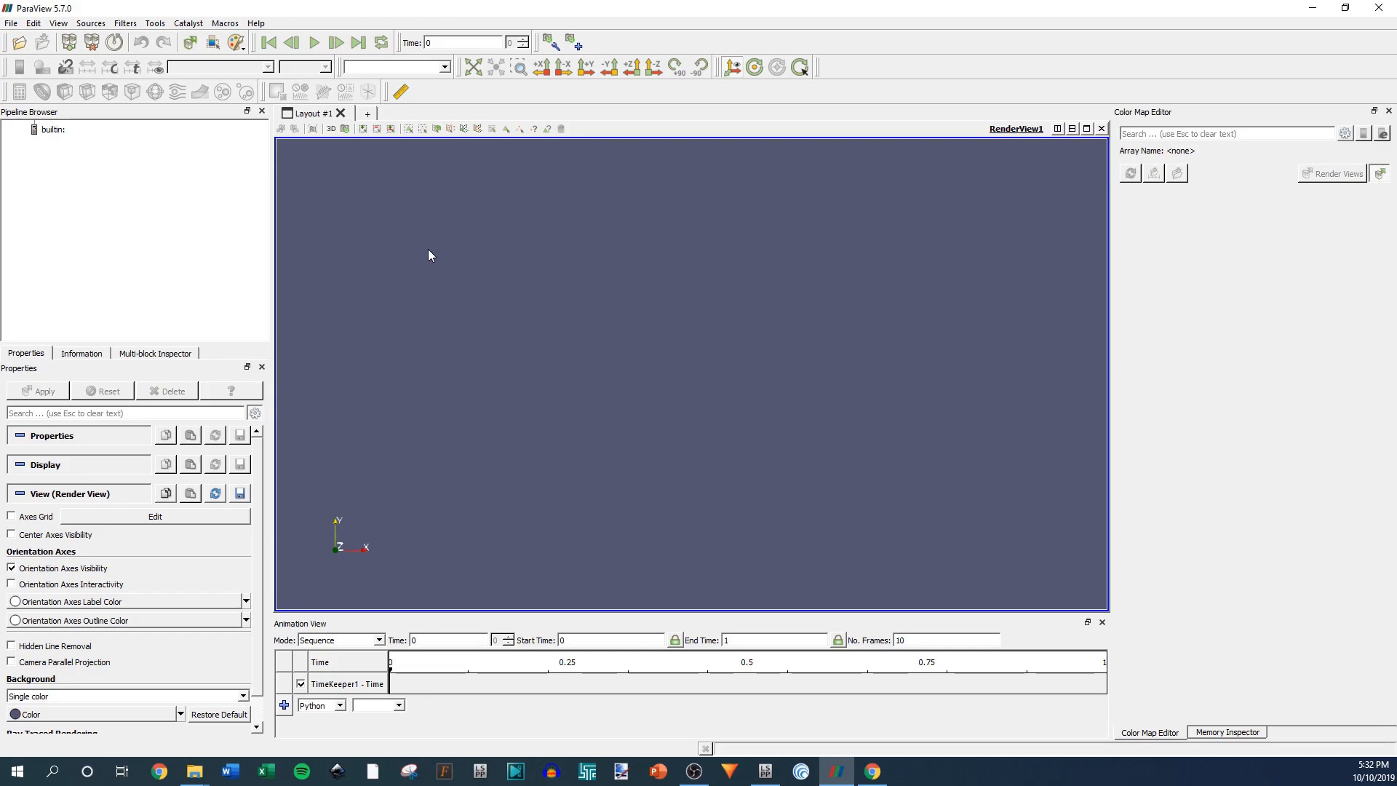
{"action": "left_click", "coordinate": [11, 23]}
{"action": "left_click", "coordinate": [32, 41]}
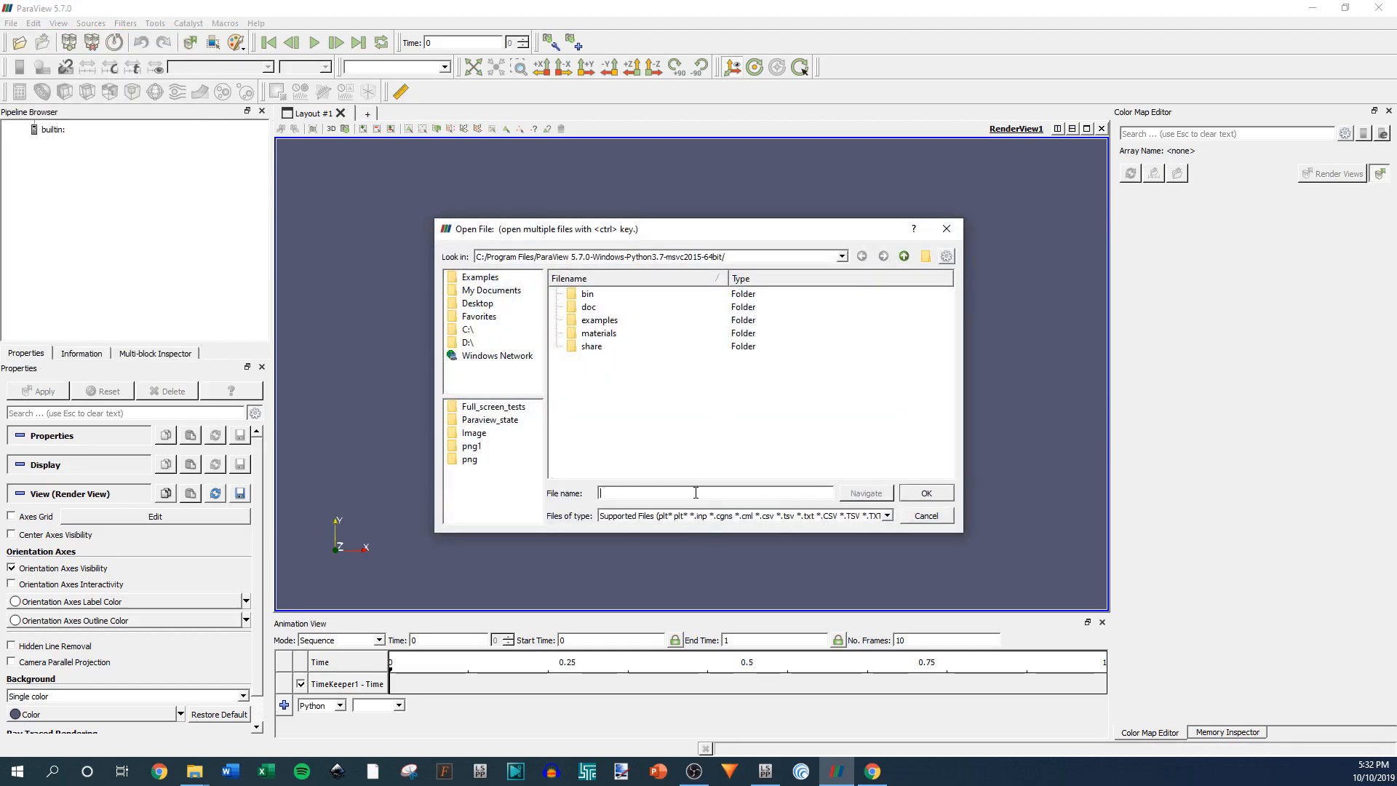
{"action": "type", "text": "C:\\1_Youtube\\FEA\\1_Projects\\Soda_can\\Model\\Scaled_can\\8kg_drop\\Output"}
{"action": "key", "text": "Return"}
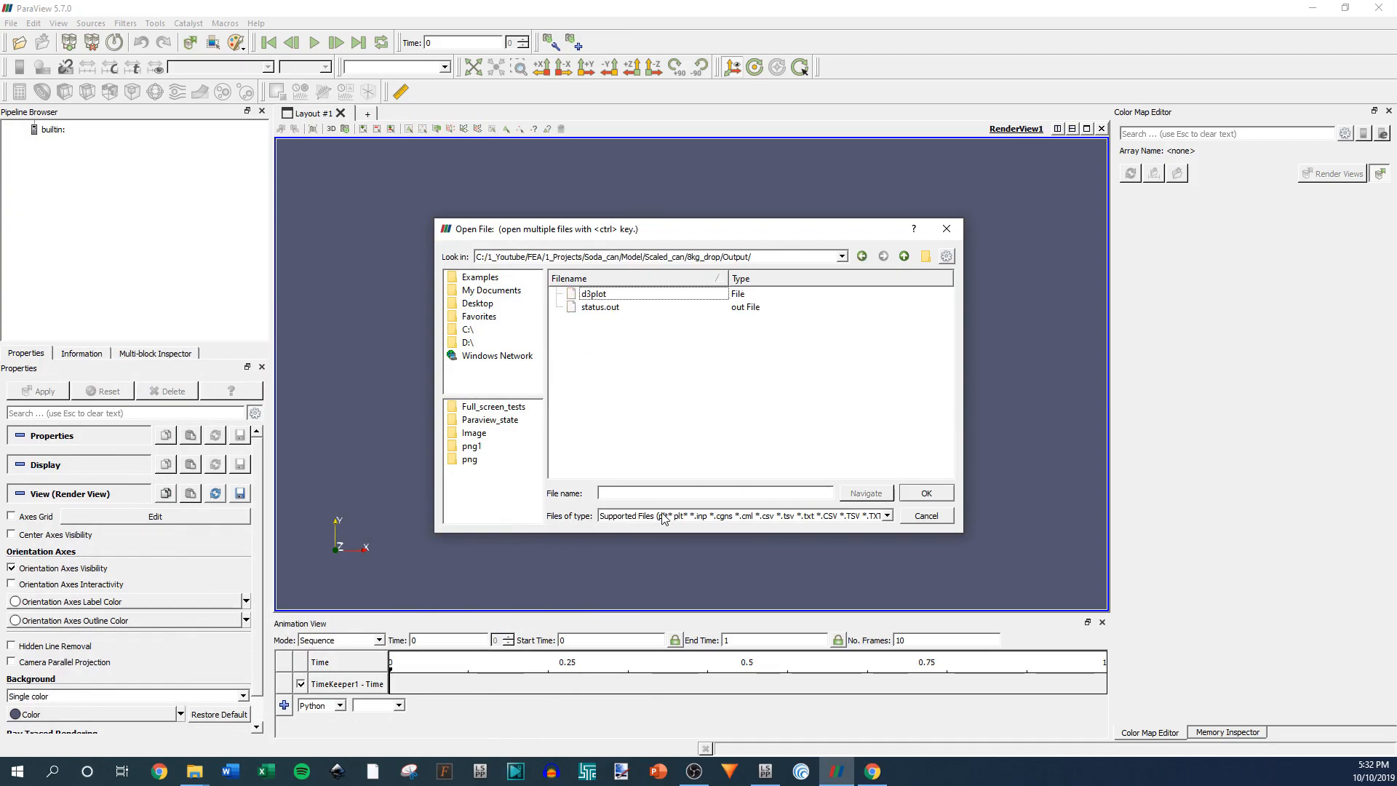
{"action": "double_click", "coordinate": [594, 295]}
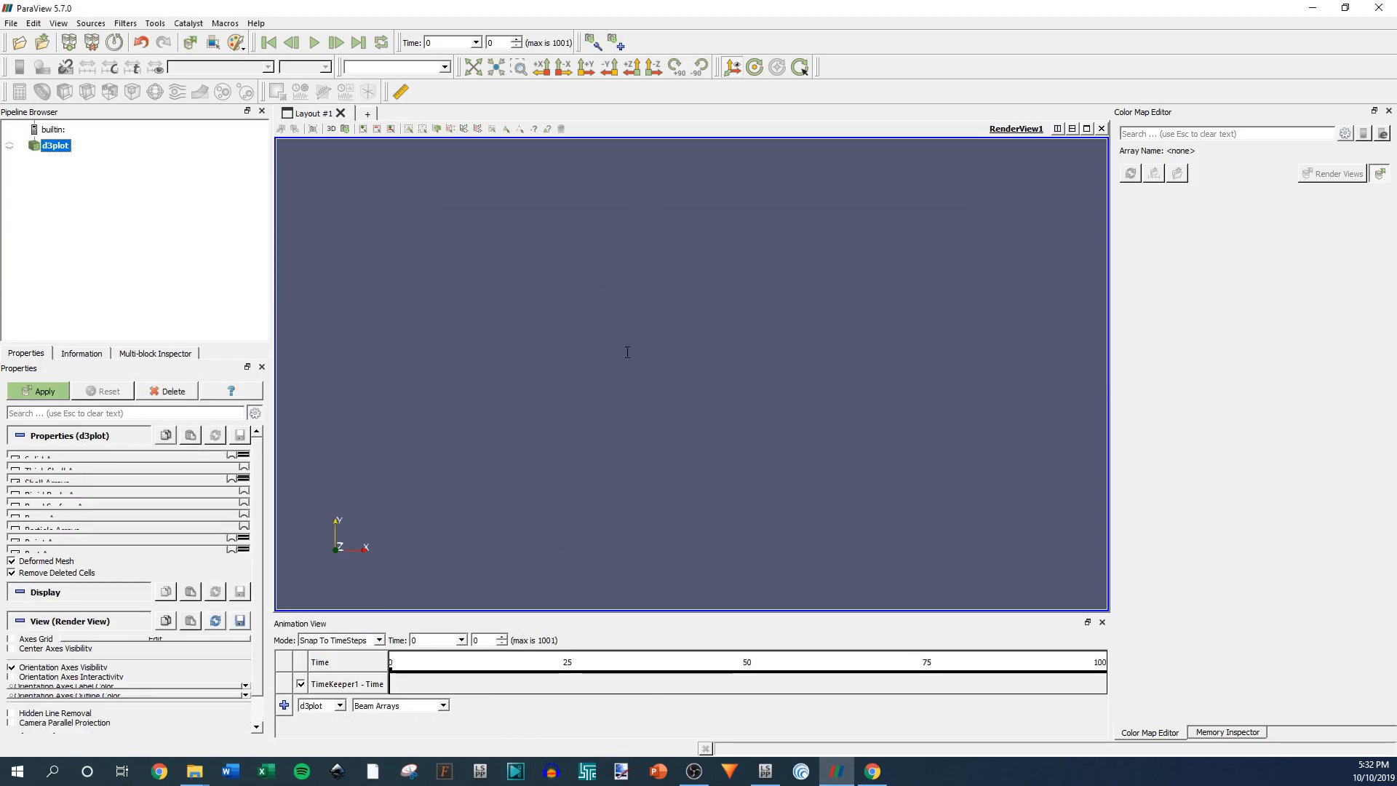
{"action": "left_click", "coordinate": [43, 392]}
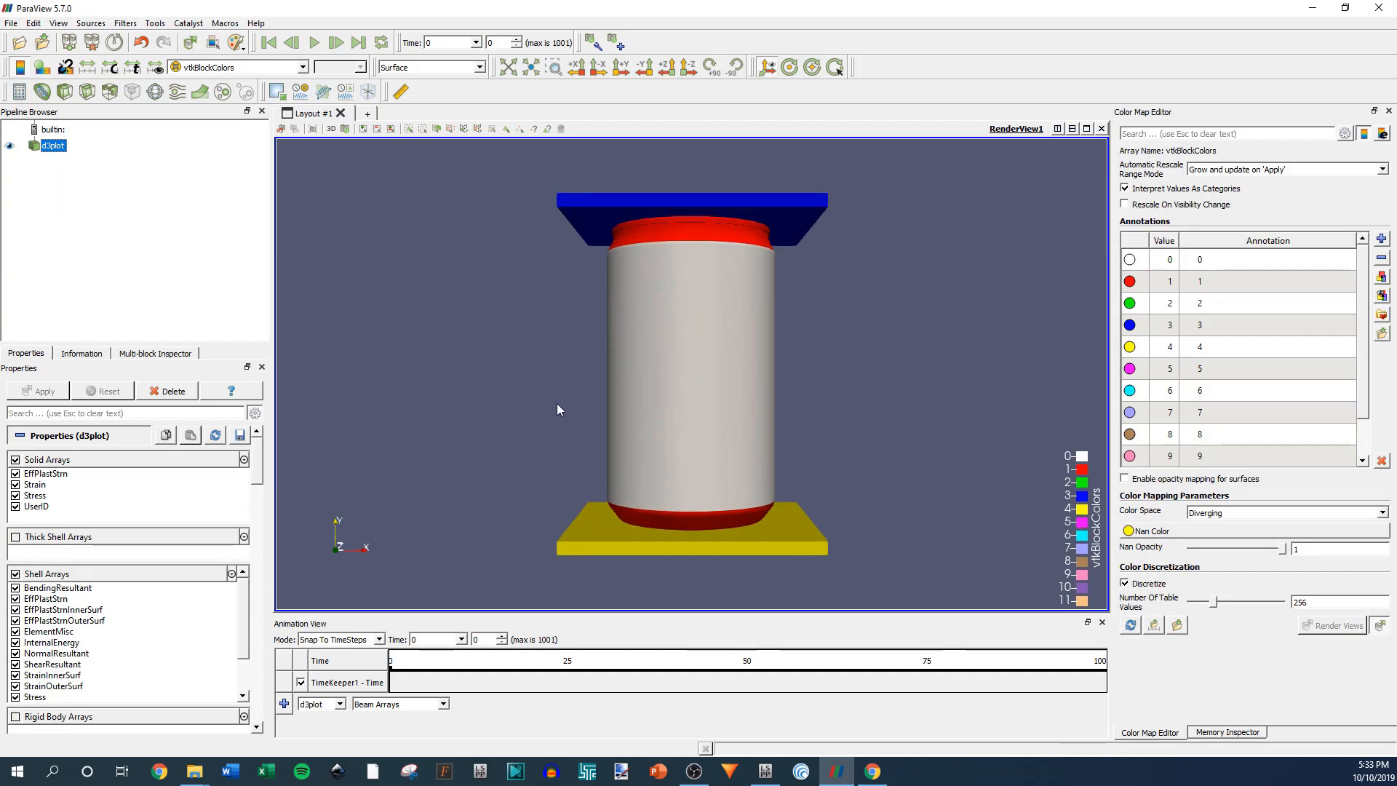
Examine the loaded can and plates from different angles and distances, restoring the -Z view direction.
{"action": "scroll", "coordinate": [568, 430], "scroll_direction": "up", "scroll_amount": 3}
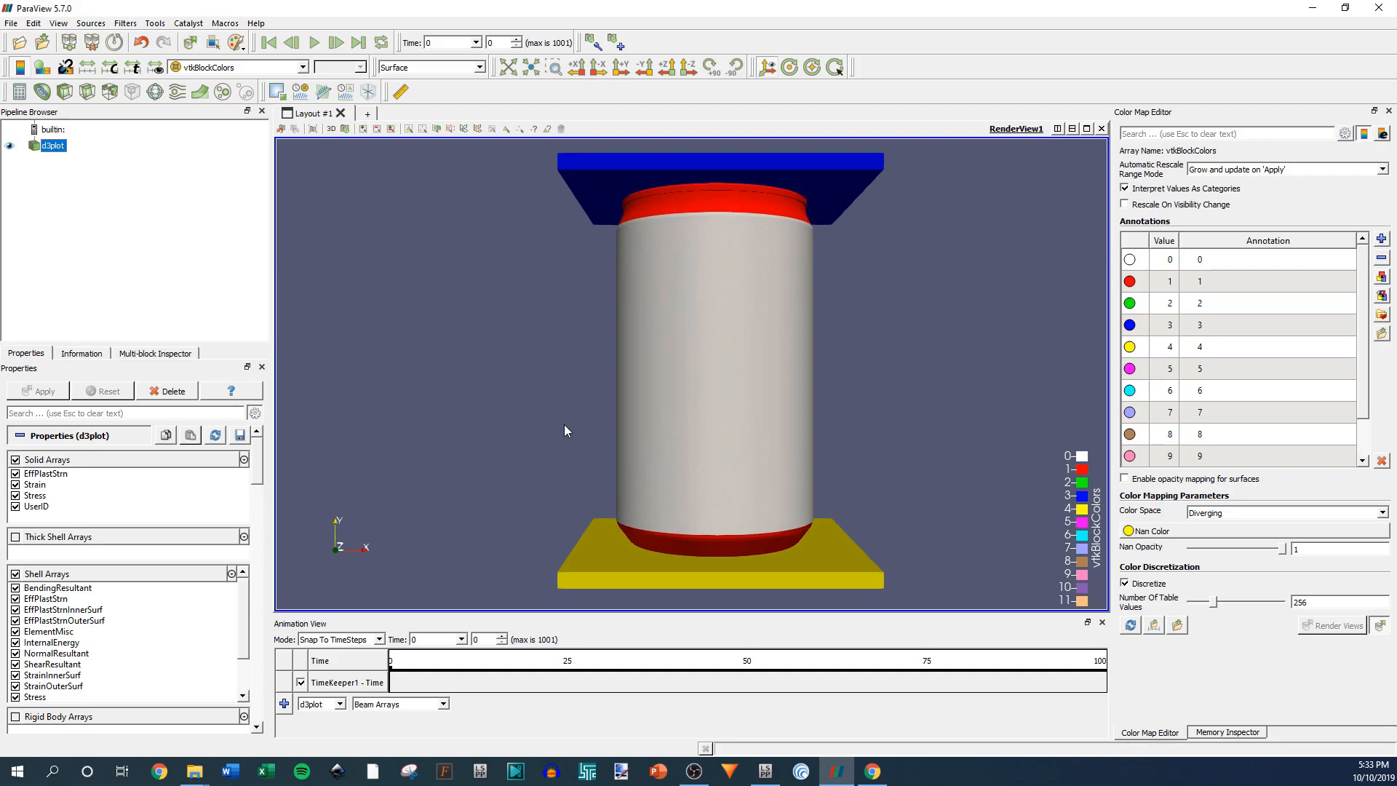
{"action": "scroll", "coordinate": [797, 458], "scroll_direction": "down", "scroll_amount": 2}
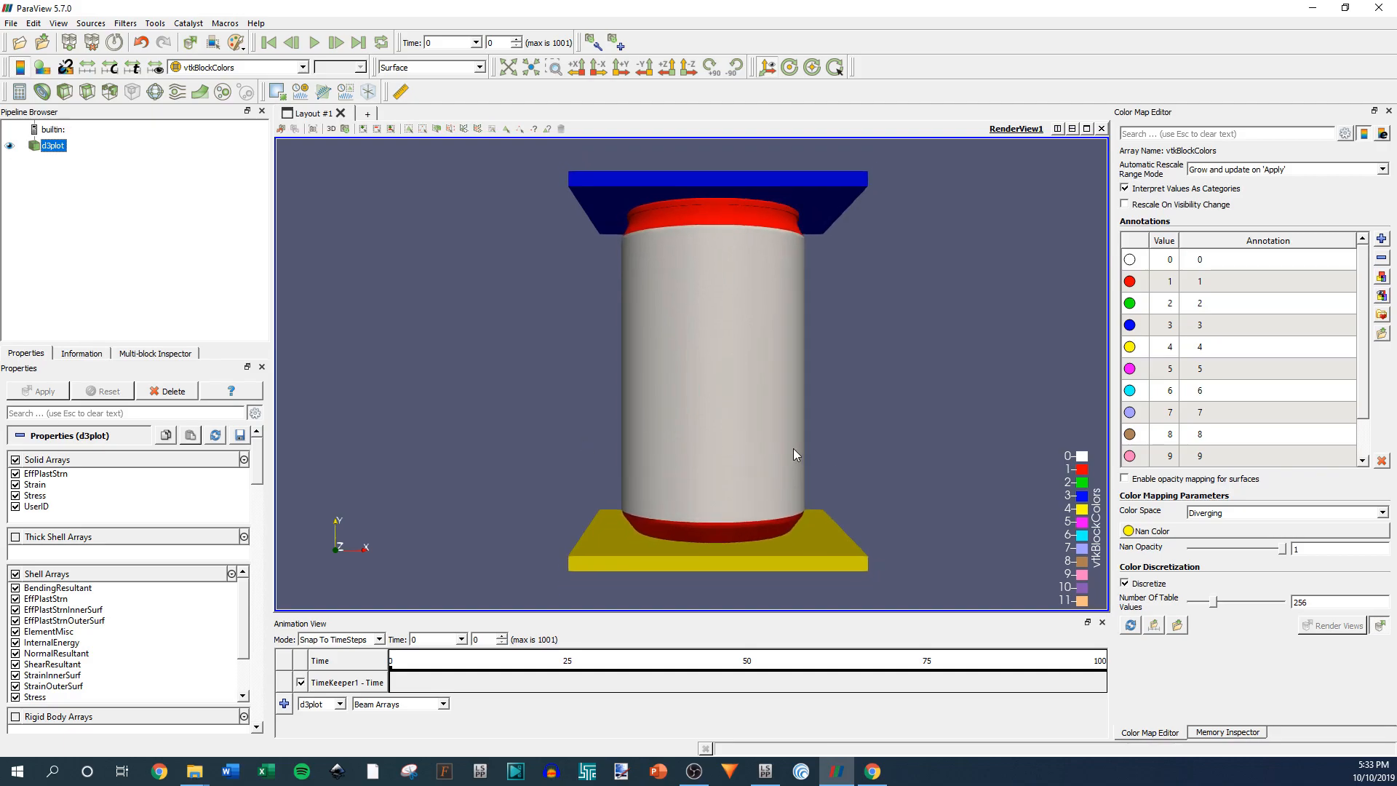
{"action": "left_click_drag", "start_coordinate": [742, 418], "coordinate": [636, 252]}
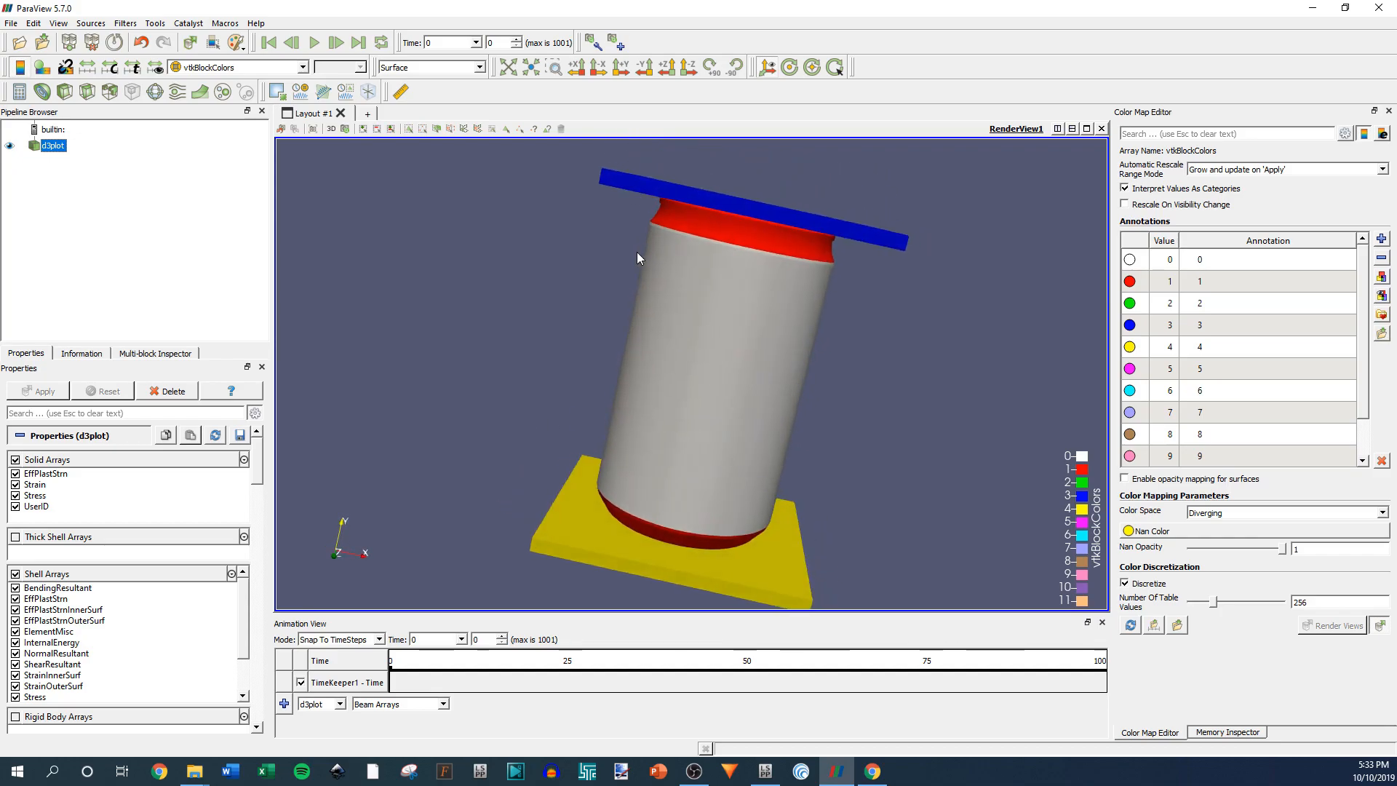
{"action": "left_click", "coordinate": [688, 67]}
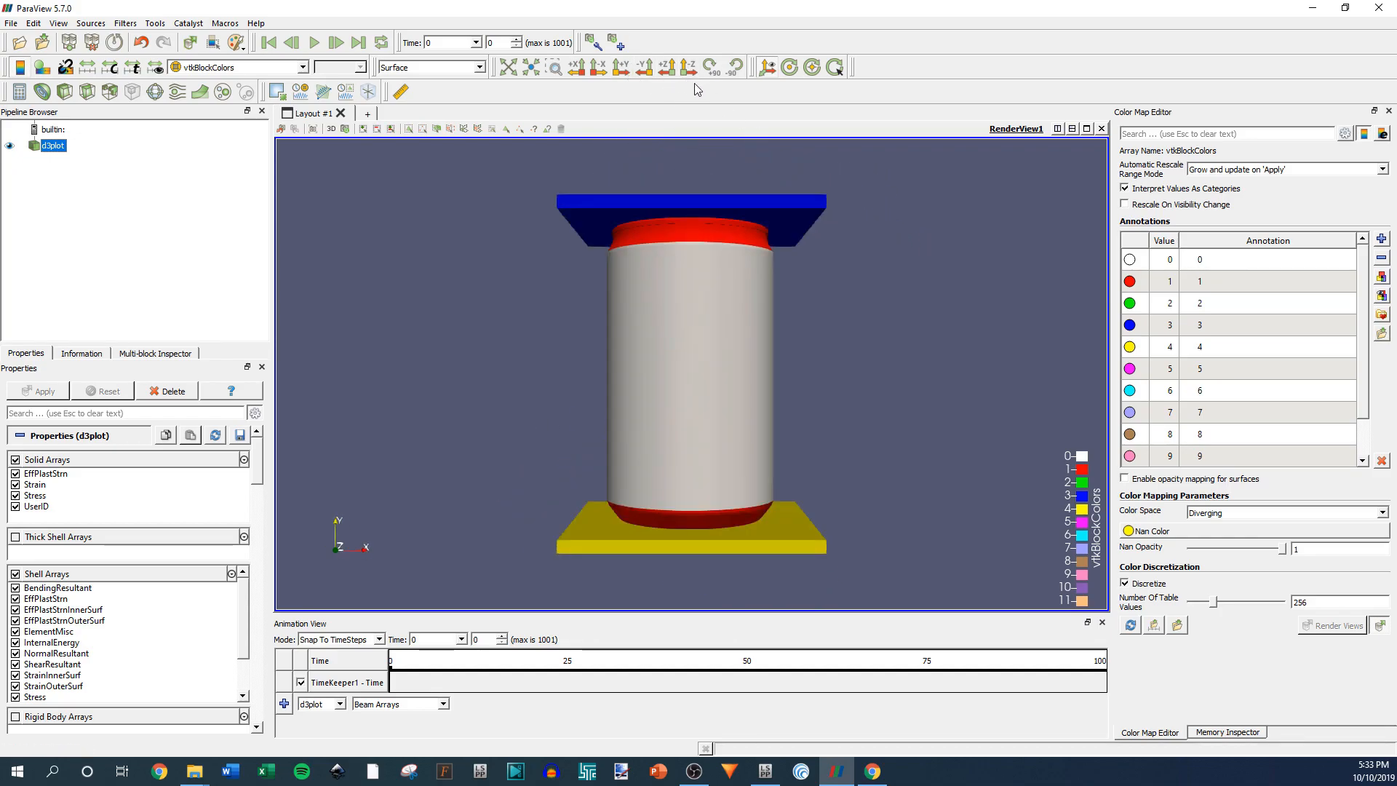
{"action": "scroll", "coordinate": [809, 352], "scroll_direction": "up", "scroll_amount": 1}
{"action": "scroll", "coordinate": [819, 351], "scroll_direction": "down", "scroll_amount": 2}
{"action": "scroll", "coordinate": [709, 368], "scroll_direction": "up", "scroll_amount": 2}
{"action": "scroll", "coordinate": [710, 363], "scroll_direction": "down", "scroll_amount": 2}
{"action": "scroll", "coordinate": [720, 369], "scroll_direction": "up", "scroll_amount": 1}
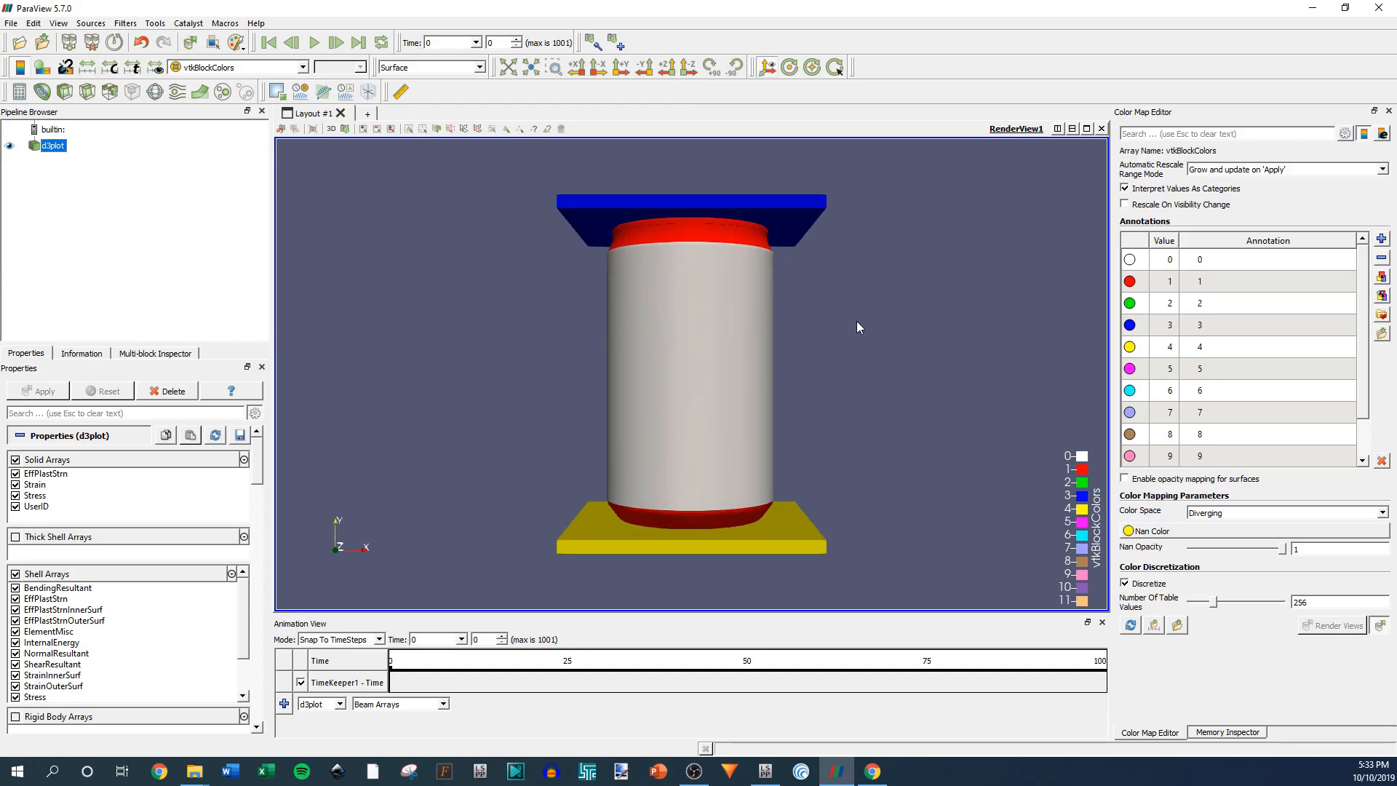
{"action": "scroll", "coordinate": [859, 339], "scroll_direction": "up", "scroll_amount": 2}
{"action": "scroll", "coordinate": [862, 351], "scroll_direction": "down", "scroll_amount": 2}
{"action": "scroll", "coordinate": [853, 335], "scroll_direction": "up", "scroll_amount": 1}
{"action": "scroll", "coordinate": [843, 351], "scroll_direction": "up", "scroll_amount": 1}
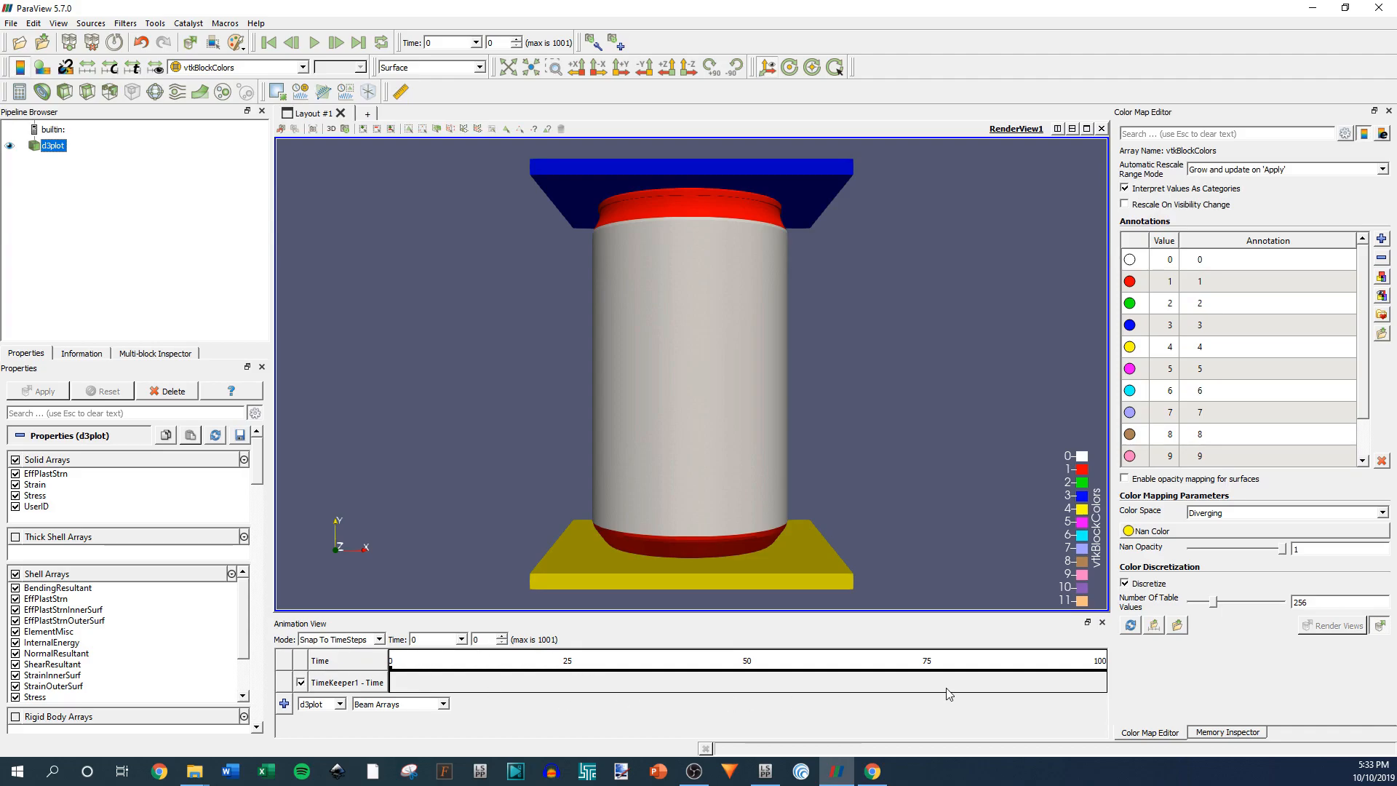
Set the animation mode to Sequence and move the animation time to 11.1111.
{"action": "left_click", "coordinate": [375, 640]}
{"action": "left_click", "coordinate": [349, 652]}
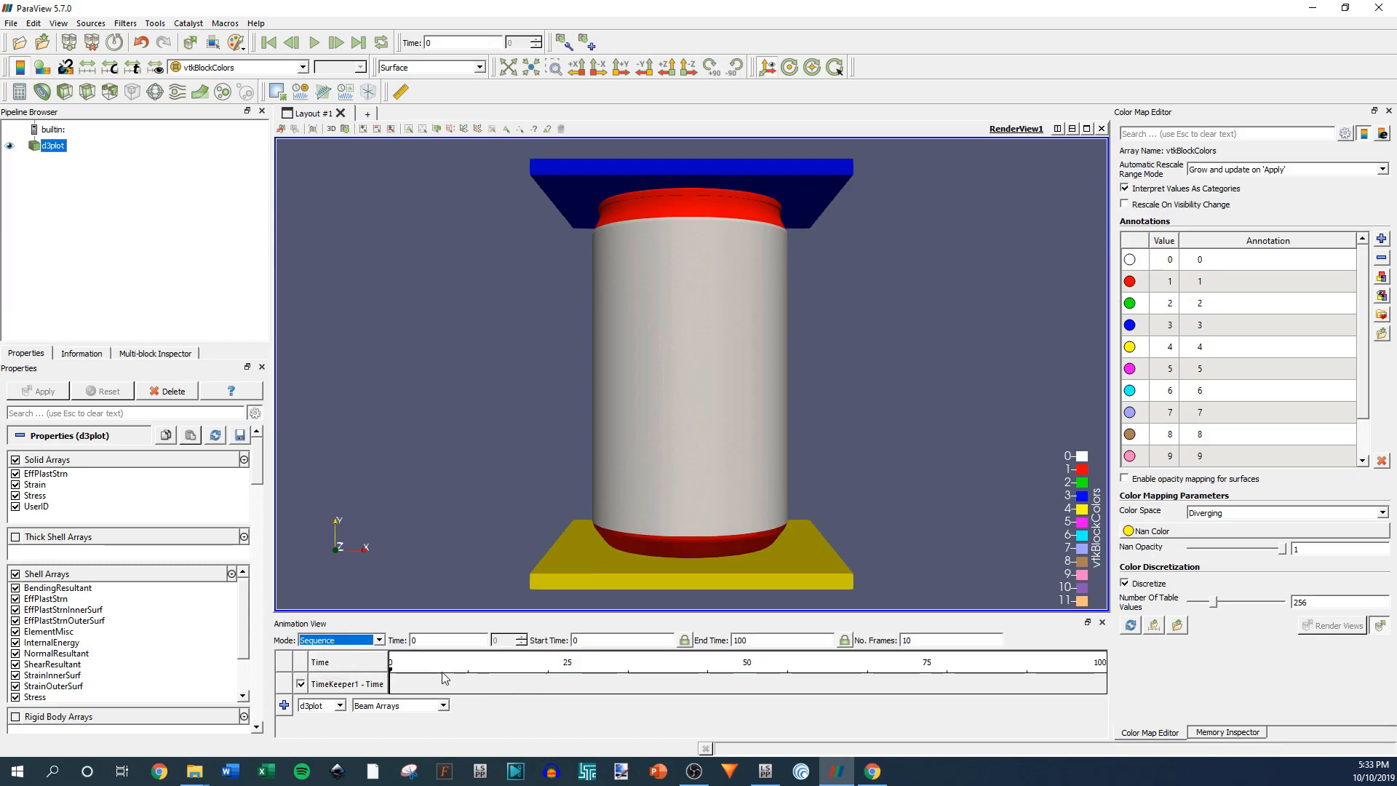
{"action": "left_click_drag", "start_coordinate": [390, 669], "coordinate": [471, 671]}
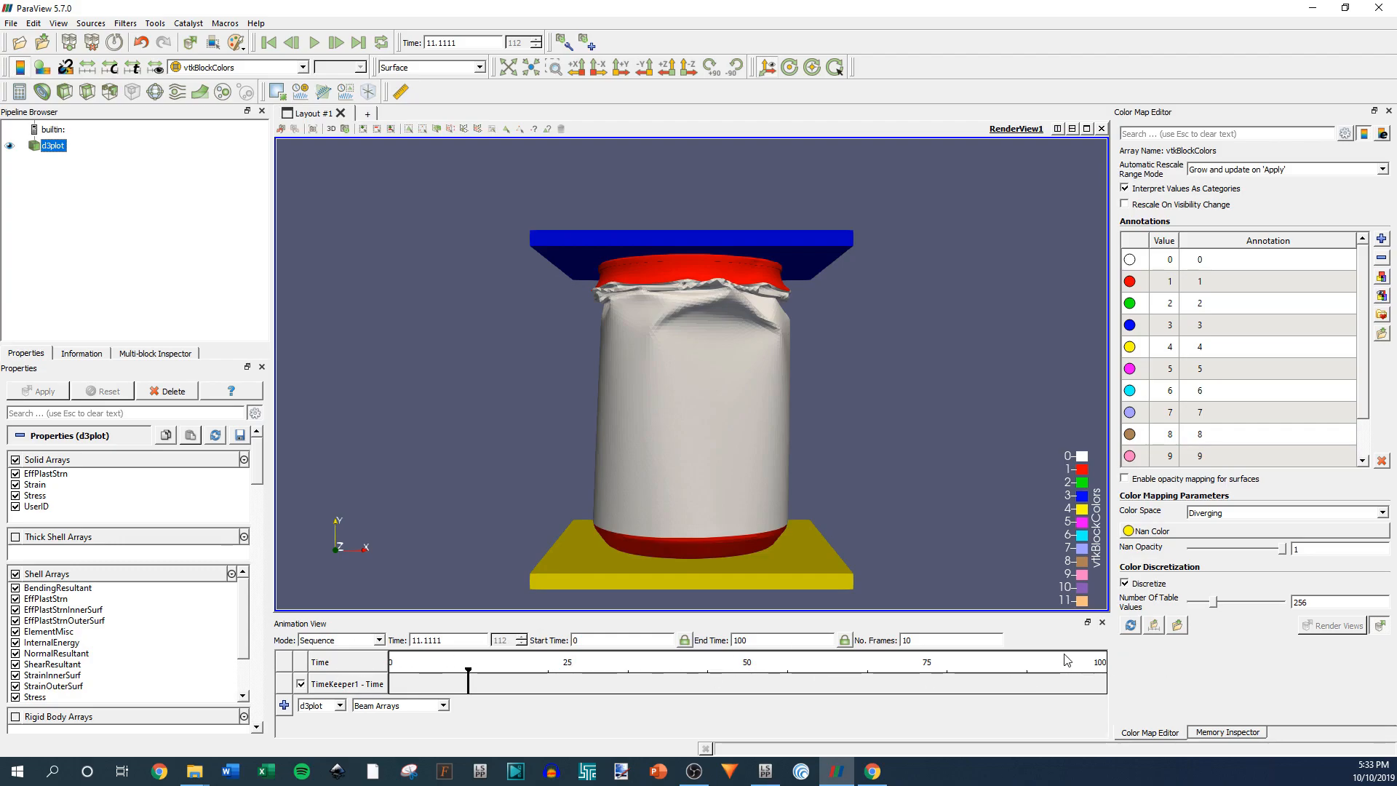
Set the animation mode to Snap To TimeSteps and scrub through the crush to time 100 and back to 0.
{"action": "left_click_drag", "start_coordinate": [478, 675], "coordinate": [553, 677]}
{"action": "left_click", "coordinate": [338, 640]}
{"action": "left_click", "coordinate": [334, 671]}
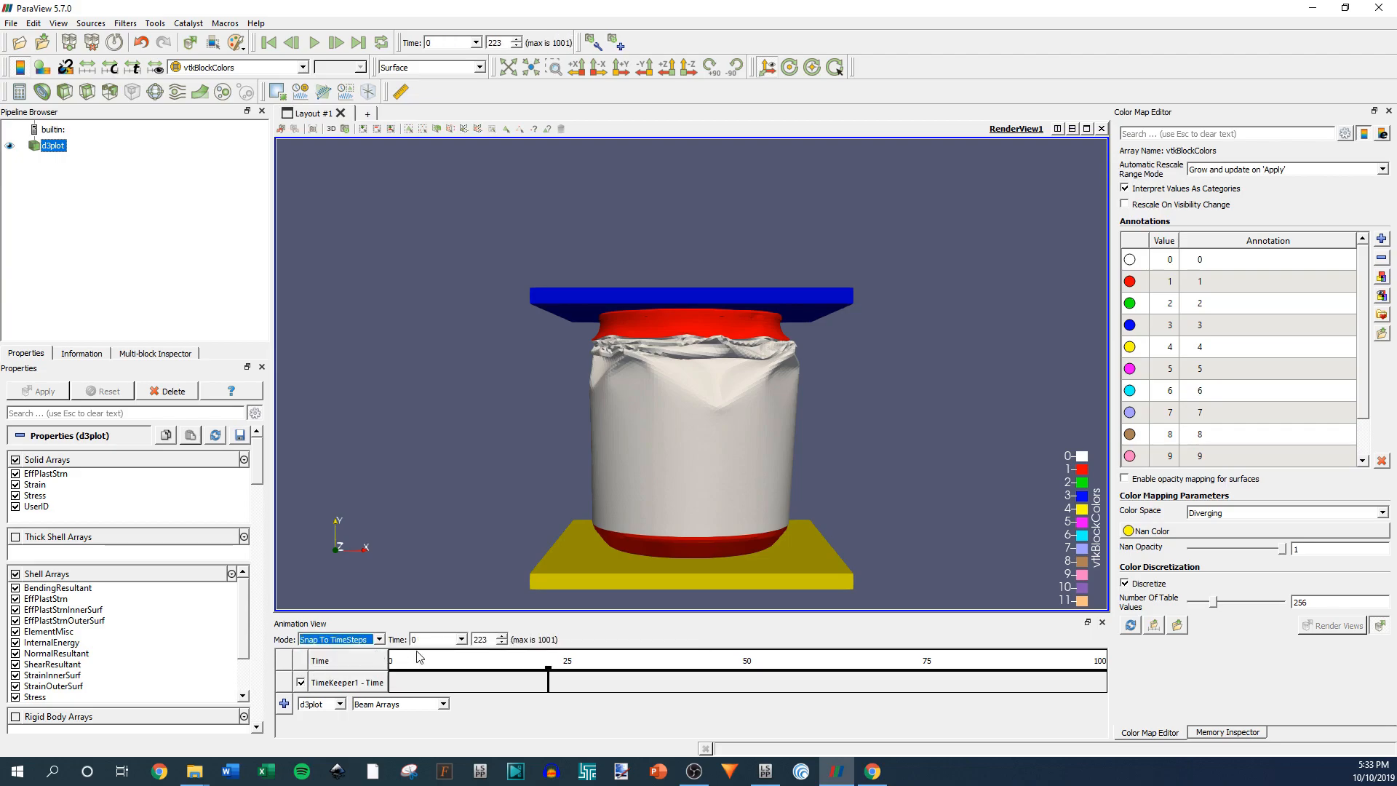
{"action": "mouse_move", "coordinate": [550, 673]}
{"action": "left_mouse_down"}
{"action": "mouse_move", "coordinate": [391, 671]}
{"action": "mouse_move", "coordinate": [1135, 676]}
{"action": "left_mouse_up"}
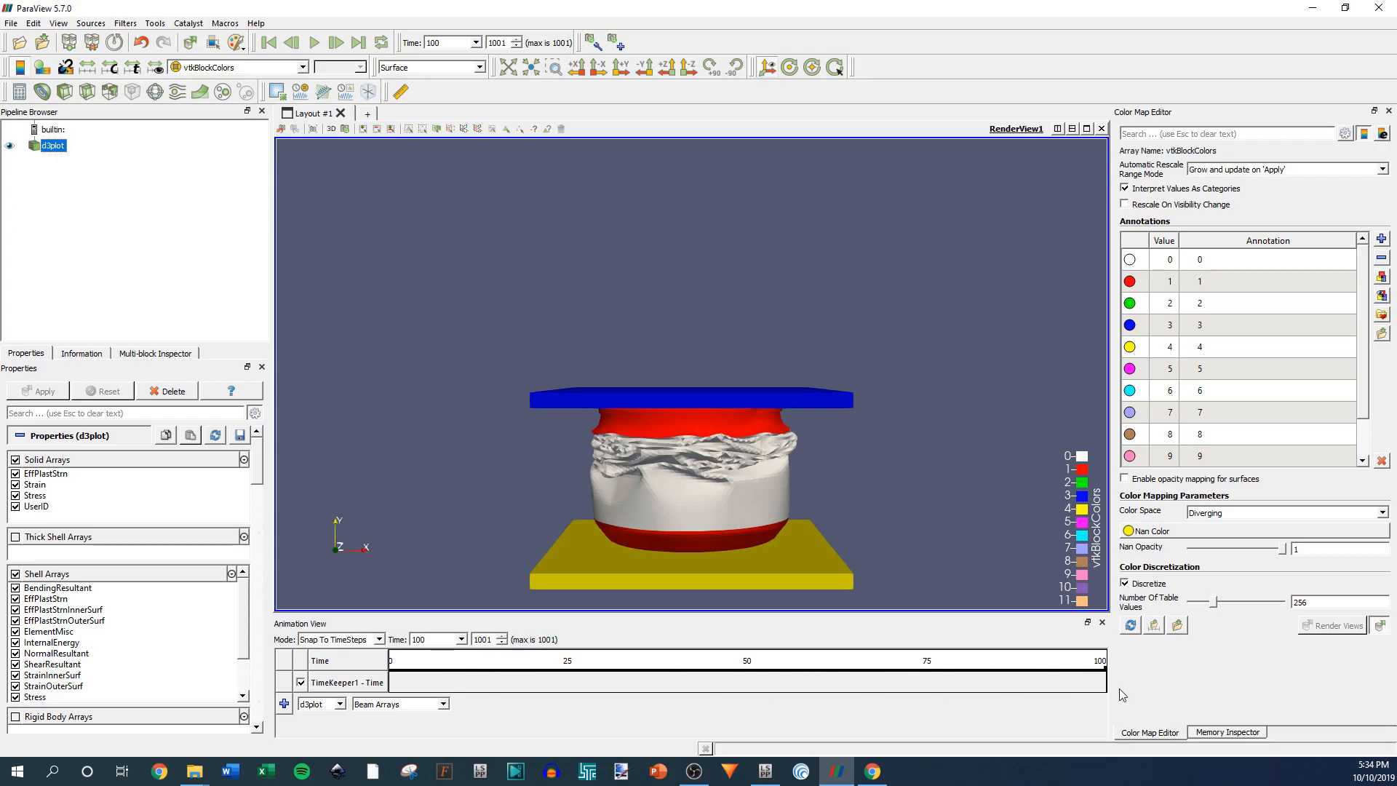
{"action": "mouse_move", "coordinate": [1106, 675]}
{"action": "left_mouse_down"}
{"action": "mouse_move", "coordinate": [413, 675]}
{"action": "mouse_move", "coordinate": [707, 675]}
{"action": "left_mouse_up"}
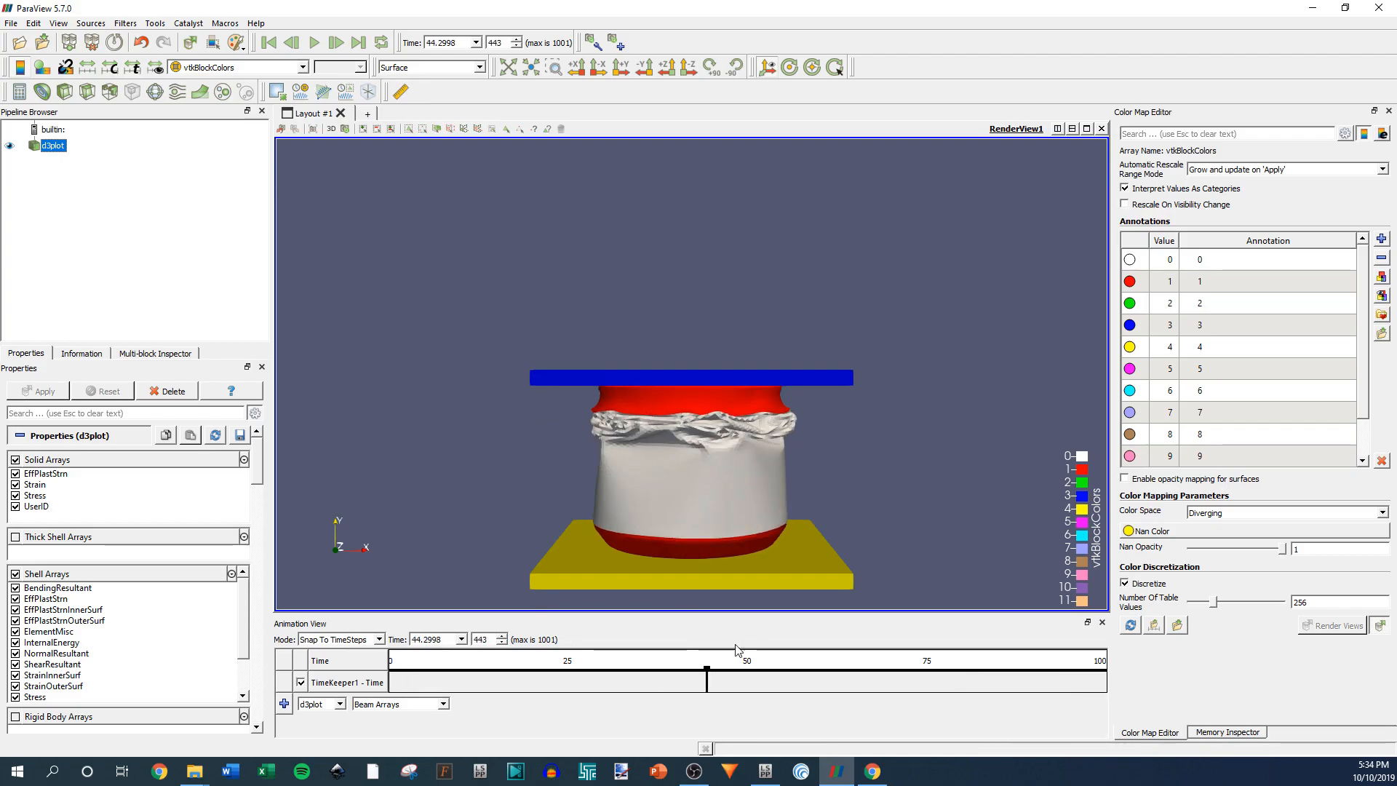
{"action": "left_click", "coordinate": [386, 668]}
Set the animation mode back to Sequence and the number of frames to 50.
{"action": "left_click", "coordinate": [342, 640]}
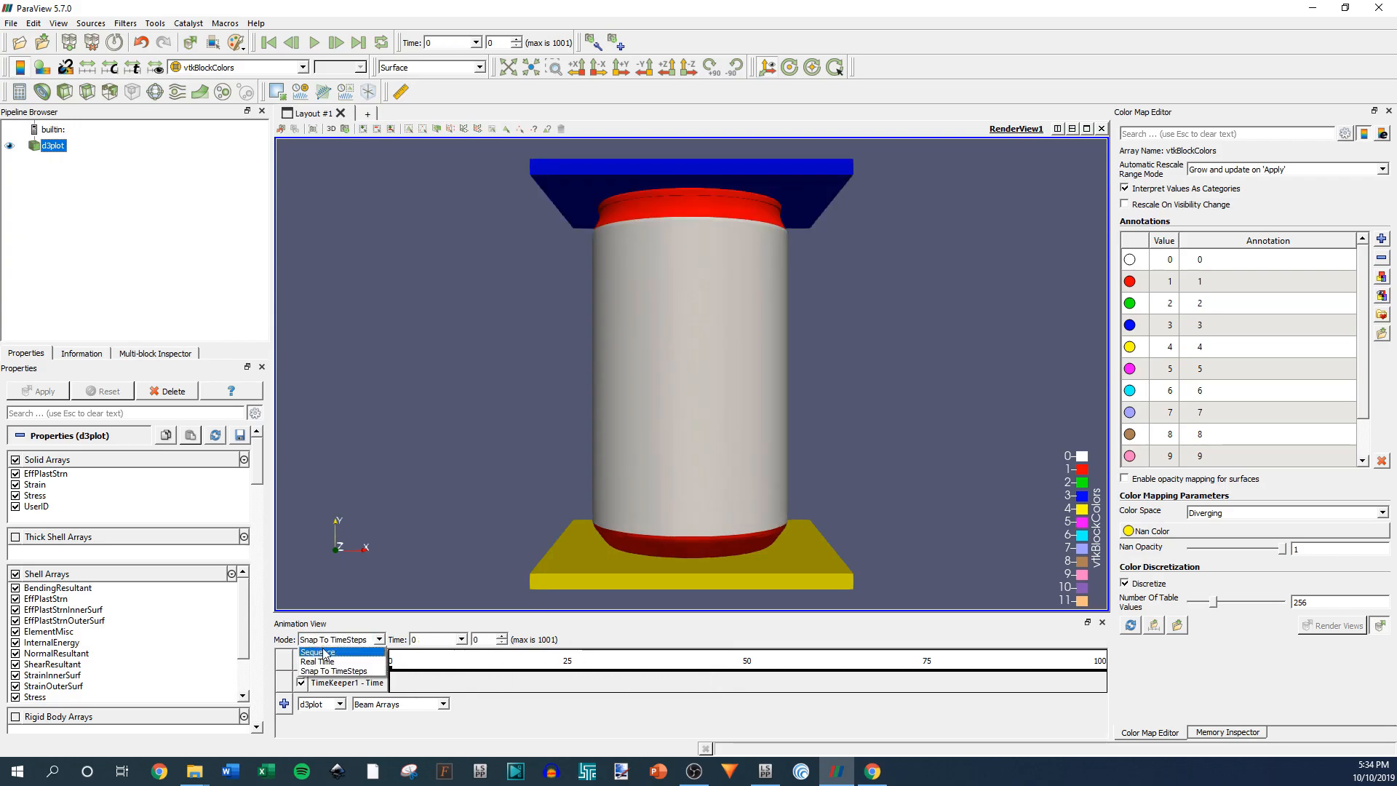
{"action": "left_click", "coordinate": [324, 653]}
{"action": "left_click", "coordinate": [338, 641]}
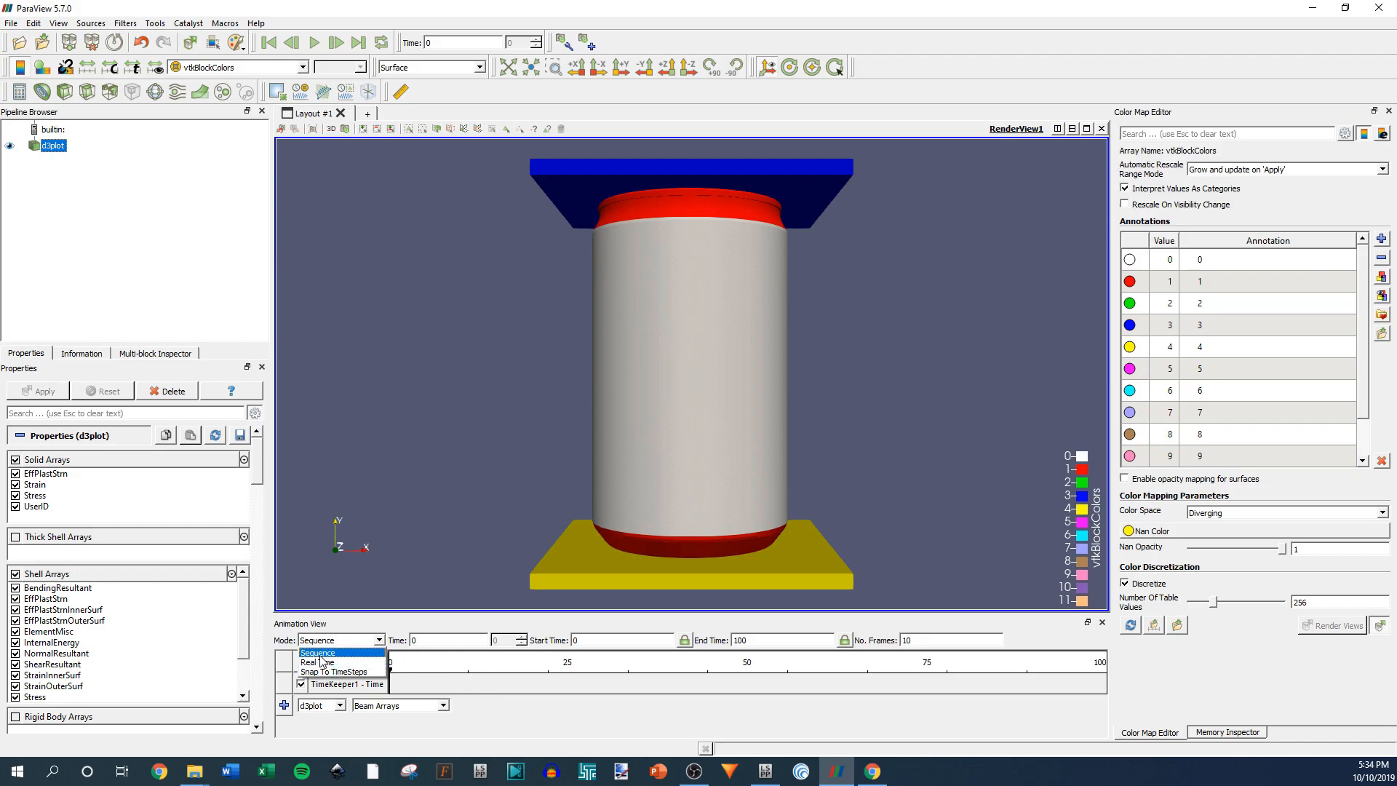
{"action": "left_click", "coordinate": [324, 656]}
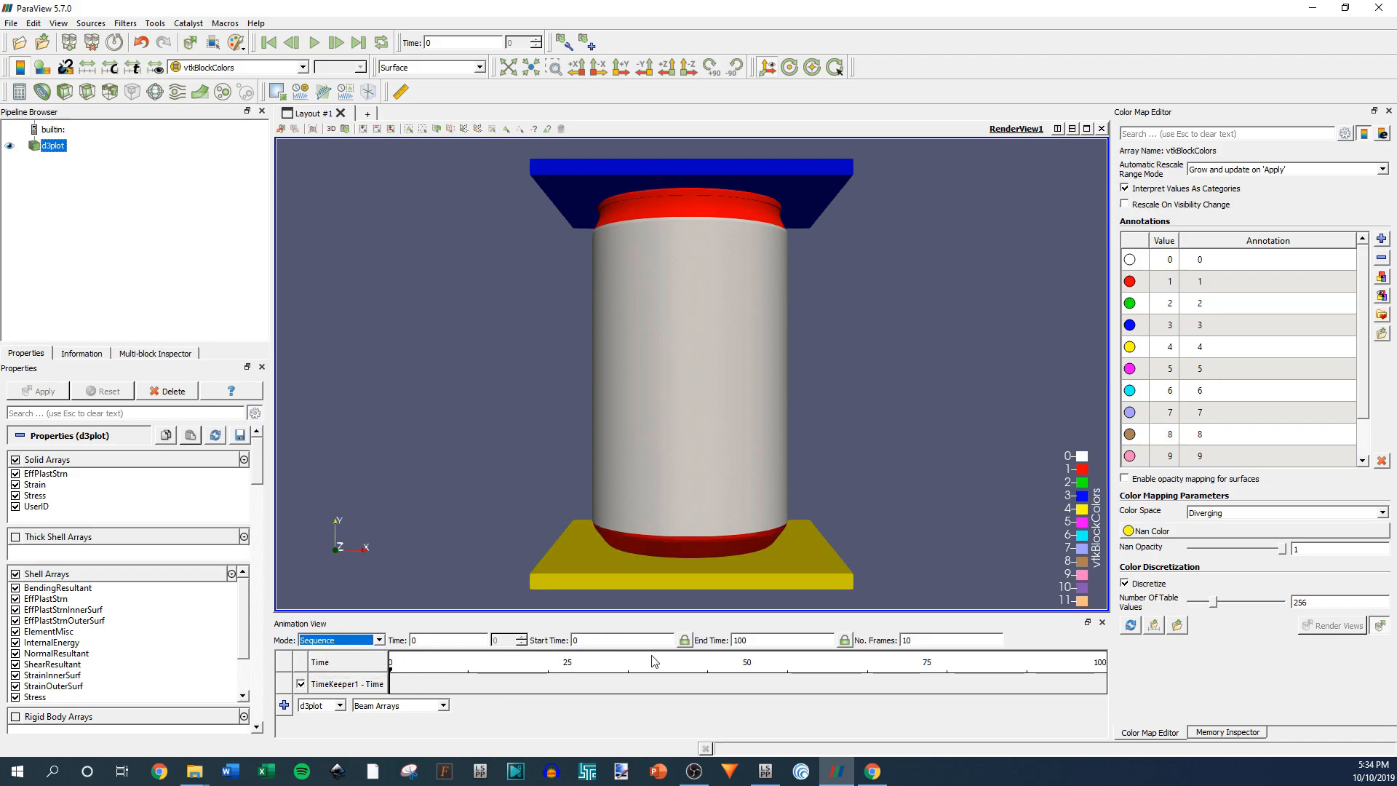
{"action": "left_click", "coordinate": [599, 642]}
{"action": "left_click", "coordinate": [758, 642]}
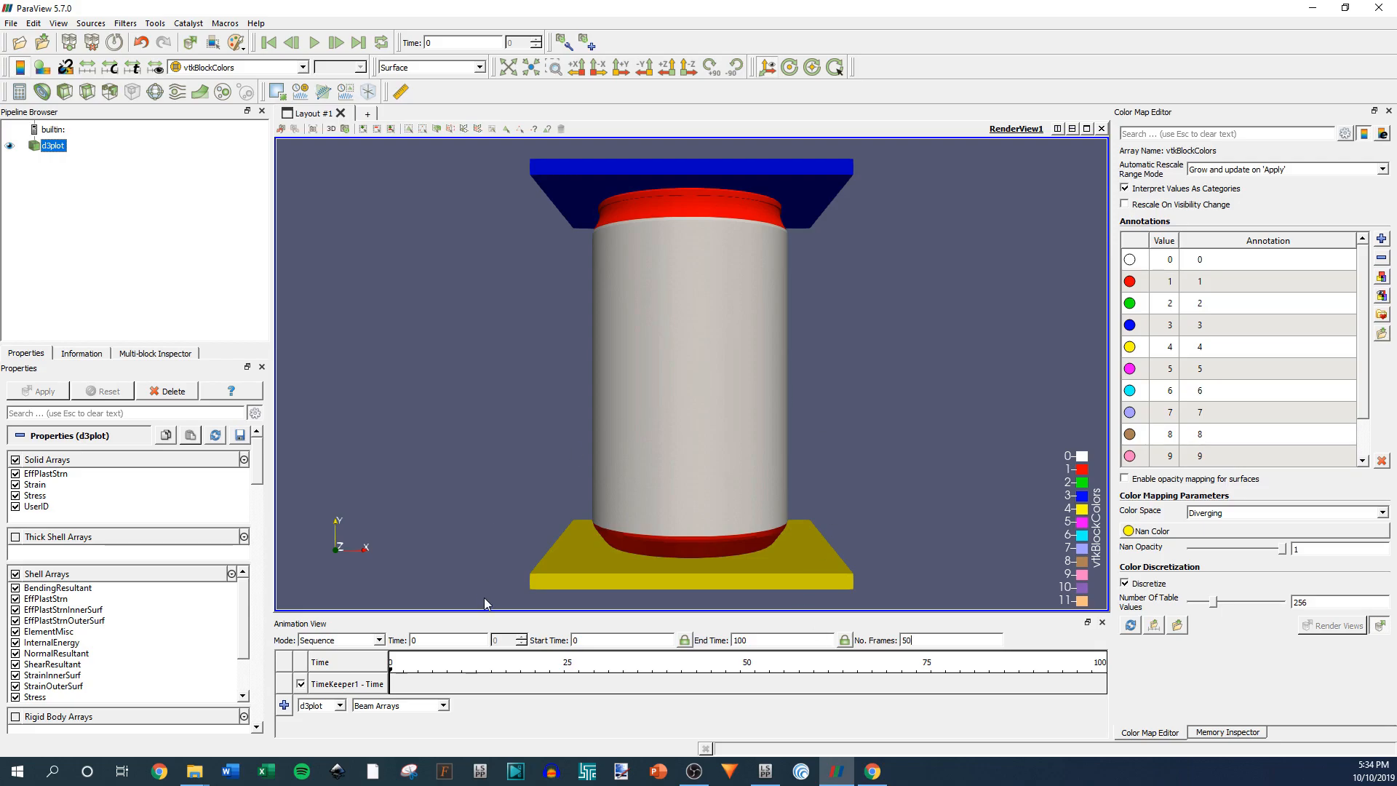
Play the crush animation partway, stop it and return the animation time to 0.
{"action": "left_click", "coordinate": [314, 43]}
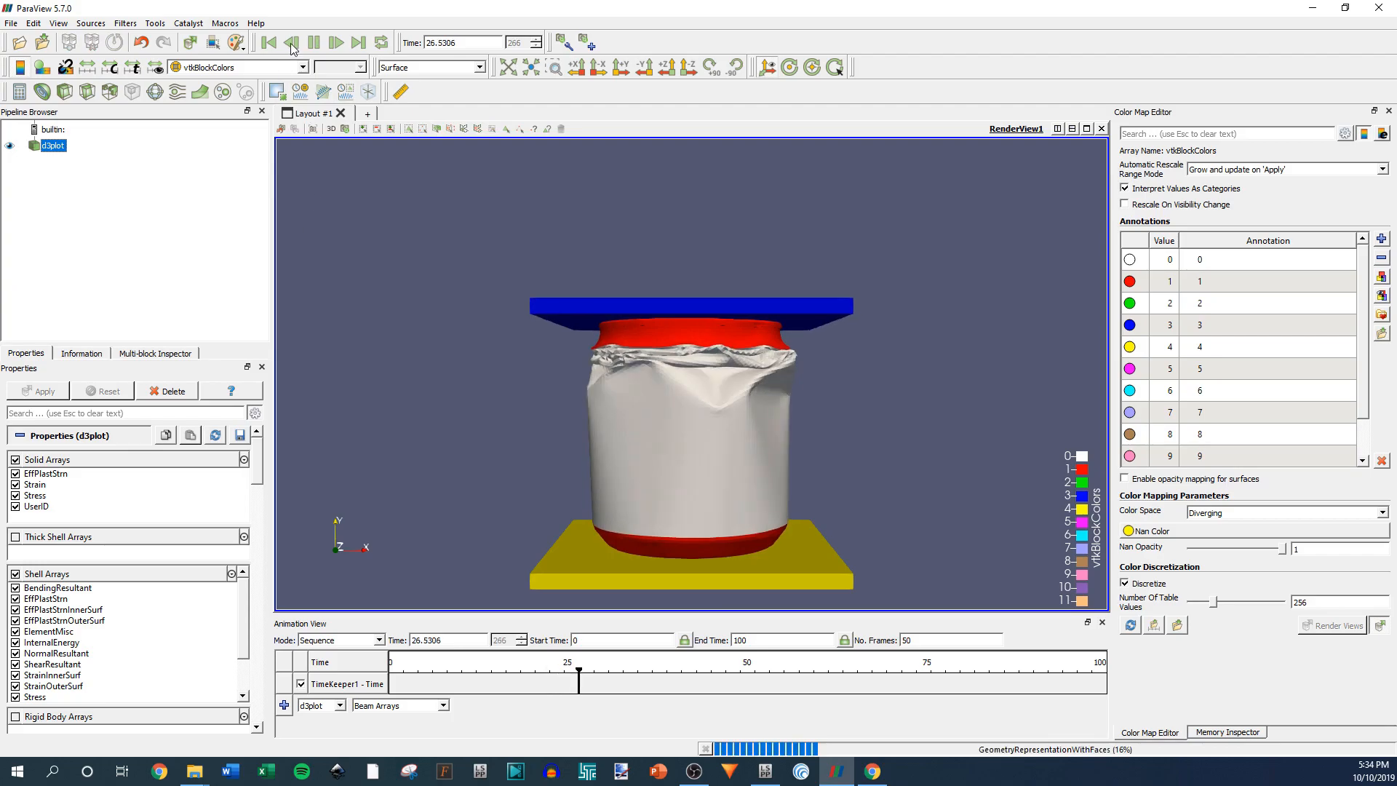
{"action": "left_click", "coordinate": [314, 42]}
{"action": "left_click_drag", "start_coordinate": [623, 671], "coordinate": [384, 669]}
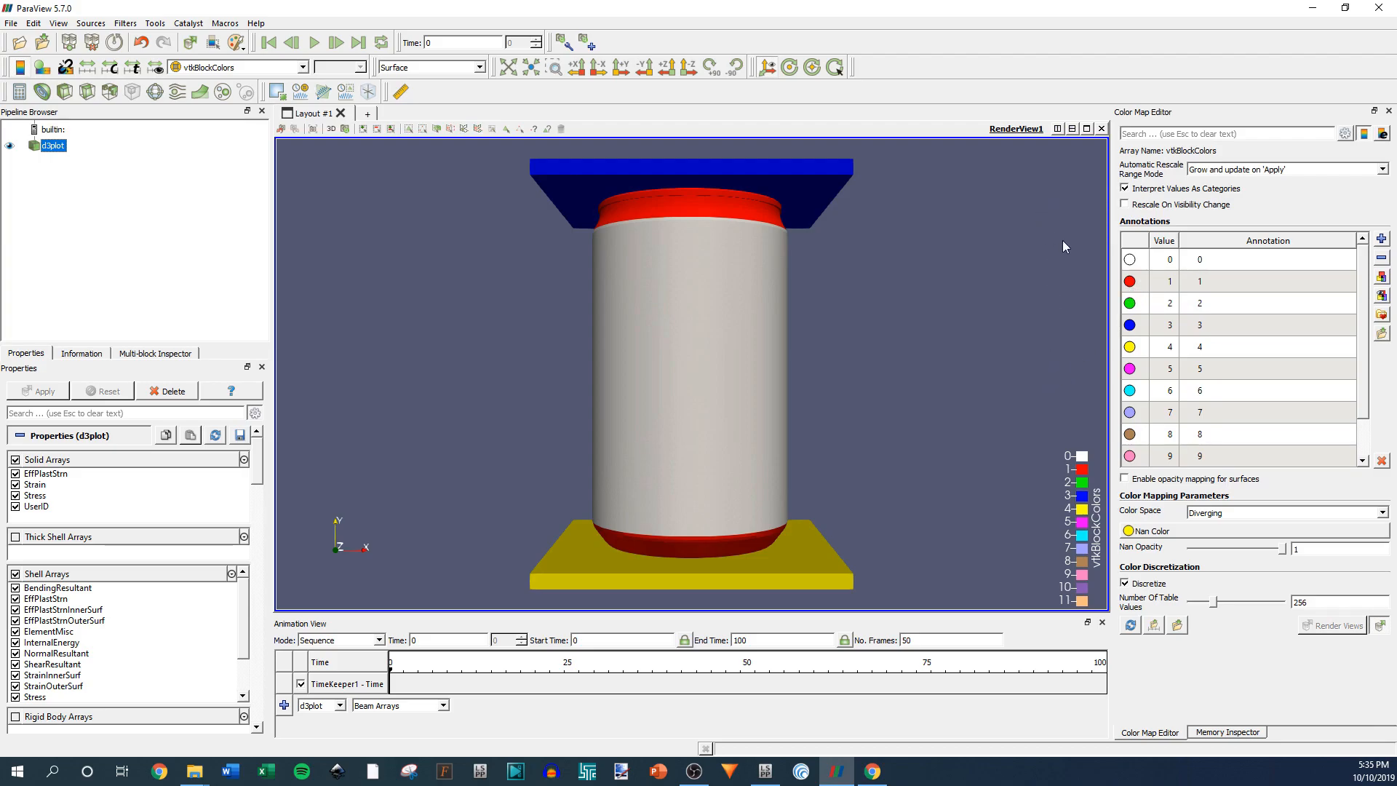
Recolour block 0, the can's cylindrical wall, dark red #c20000 in the annotation colours.
{"action": "double_click", "coordinate": [1130, 259]}
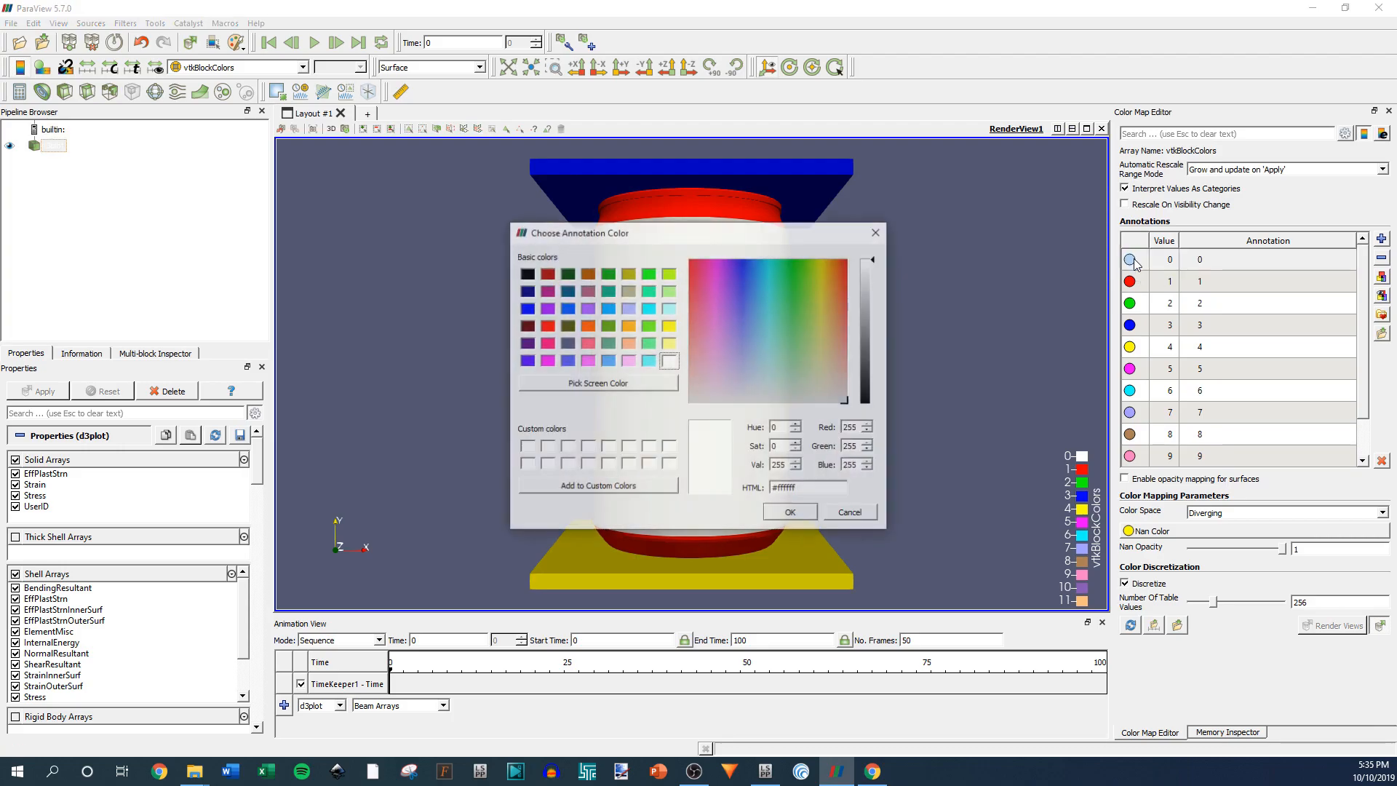
{"action": "mouse_move", "coordinate": [840, 242]}
{"action": "left_mouse_down"}
{"action": "mouse_move", "coordinate": [1227, 373]}
{"action": "mouse_move", "coordinate": [1250, 367]}
{"action": "left_mouse_up"}
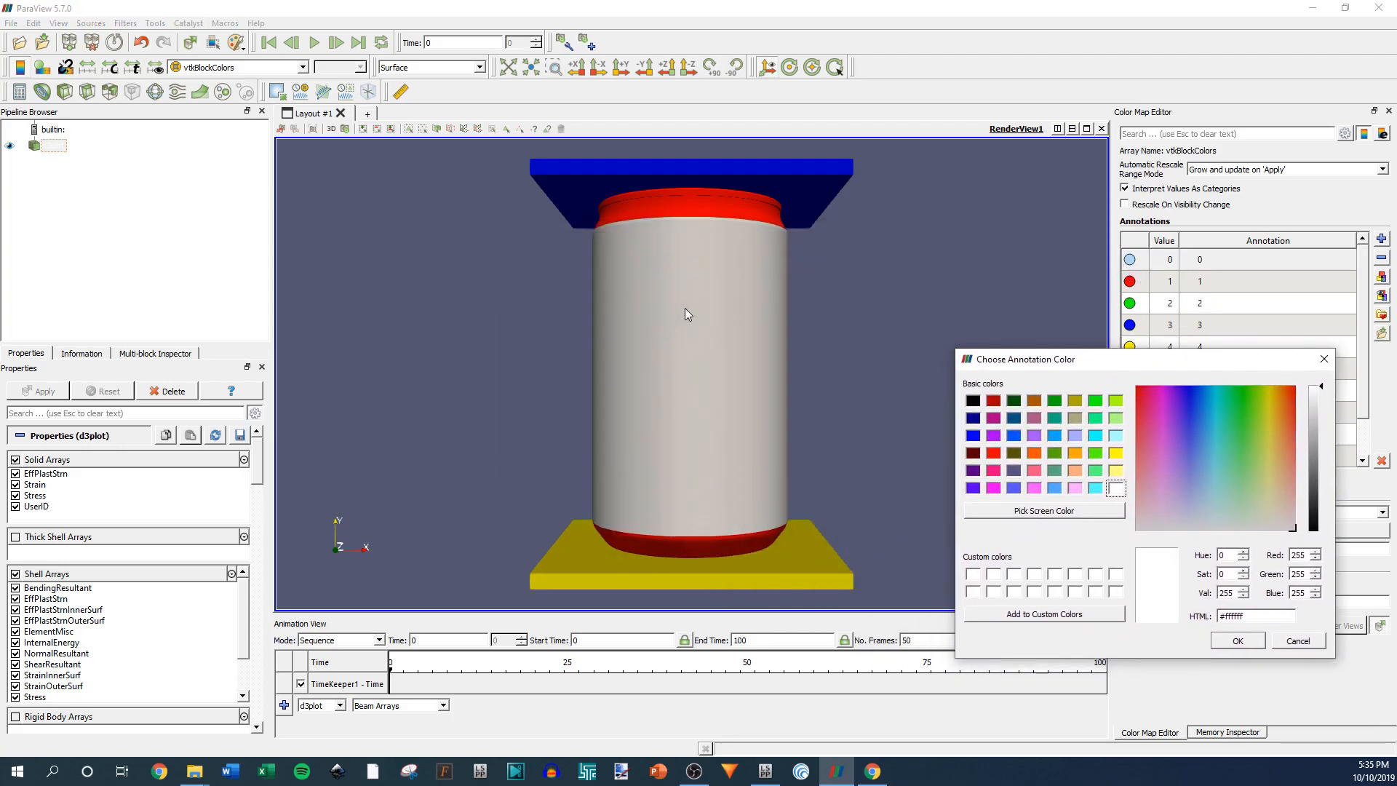
{"action": "left_click", "coordinate": [994, 452]}
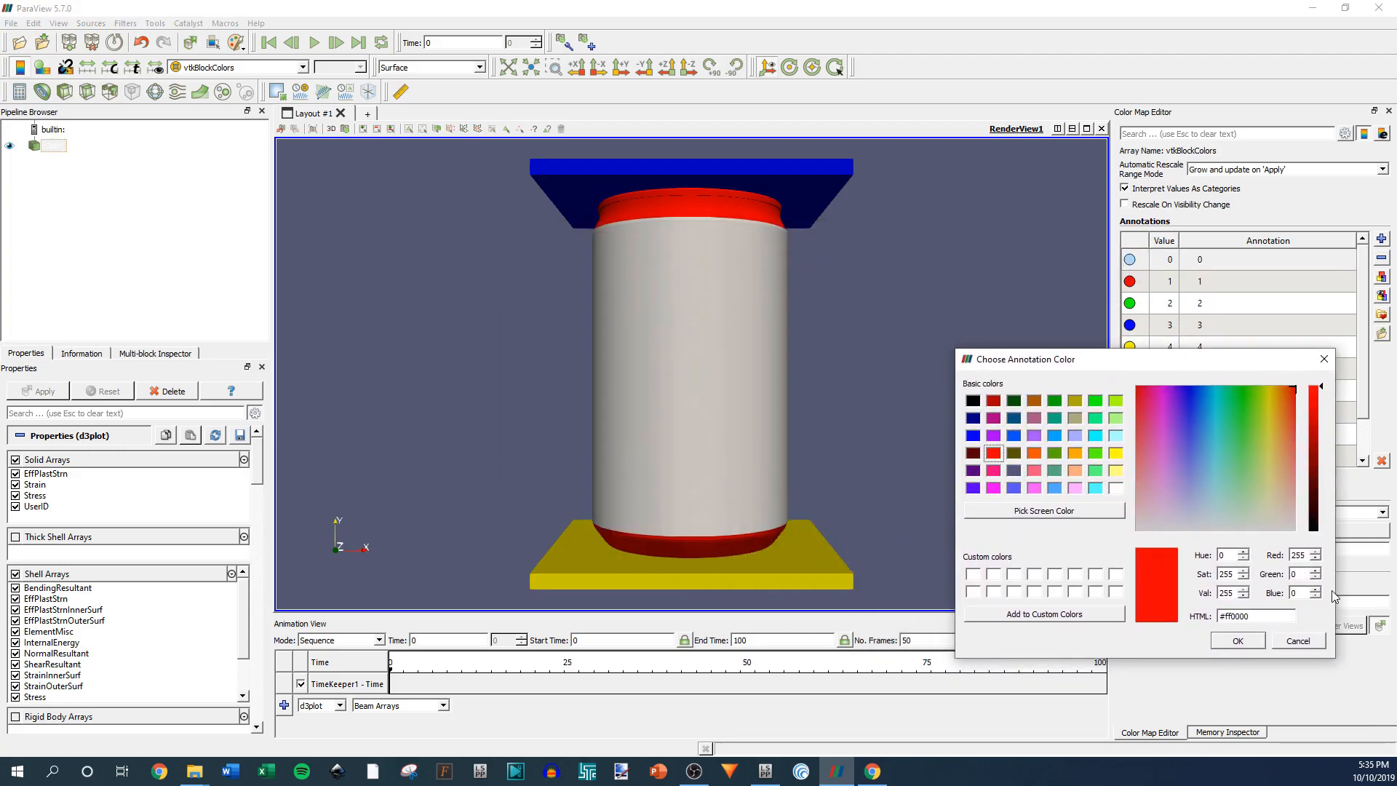
{"action": "left_click", "coordinate": [1314, 422]}
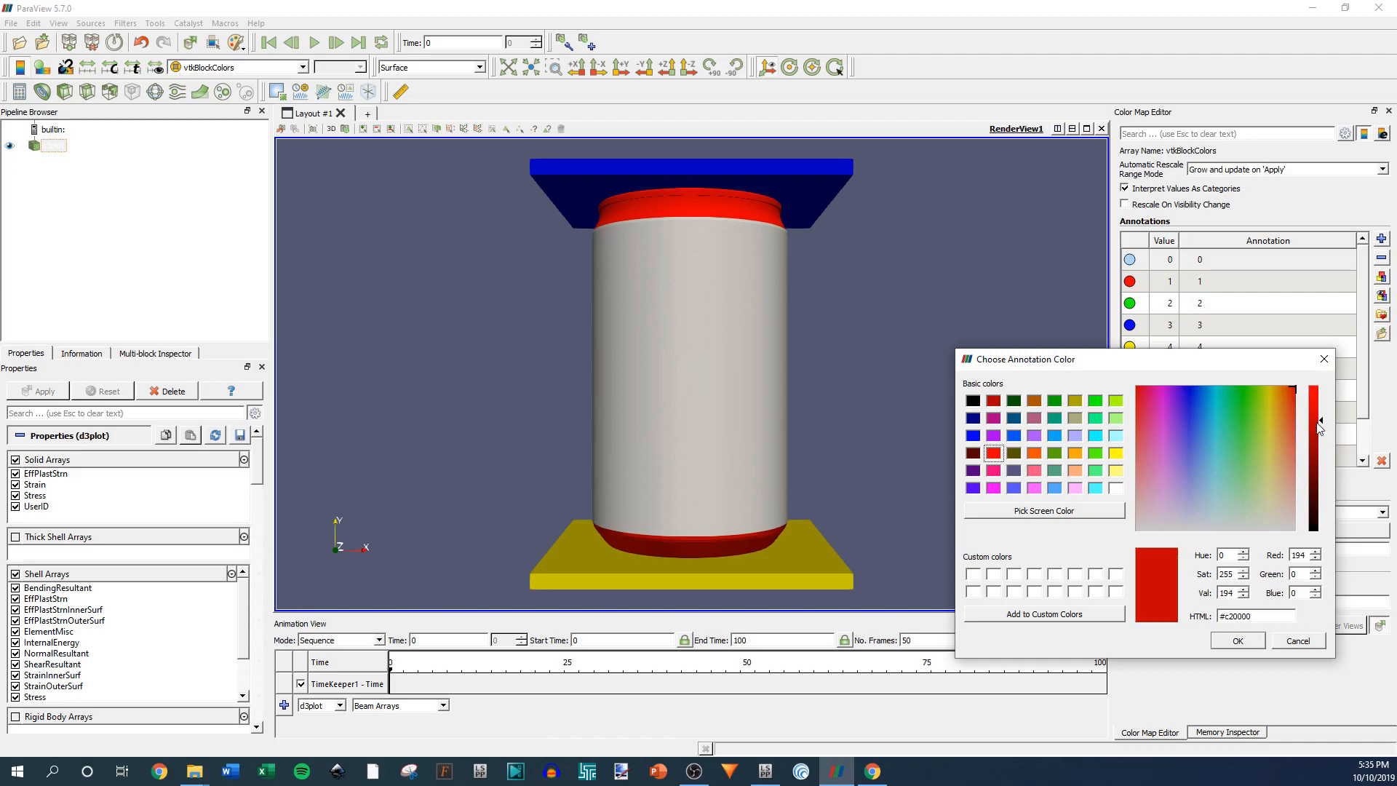
{"action": "left_click", "coordinate": [1238, 640]}
Recolour block 1, the can's upper and lower ends, light grey #cecece.
{"action": "left_click", "coordinate": [1132, 284]}
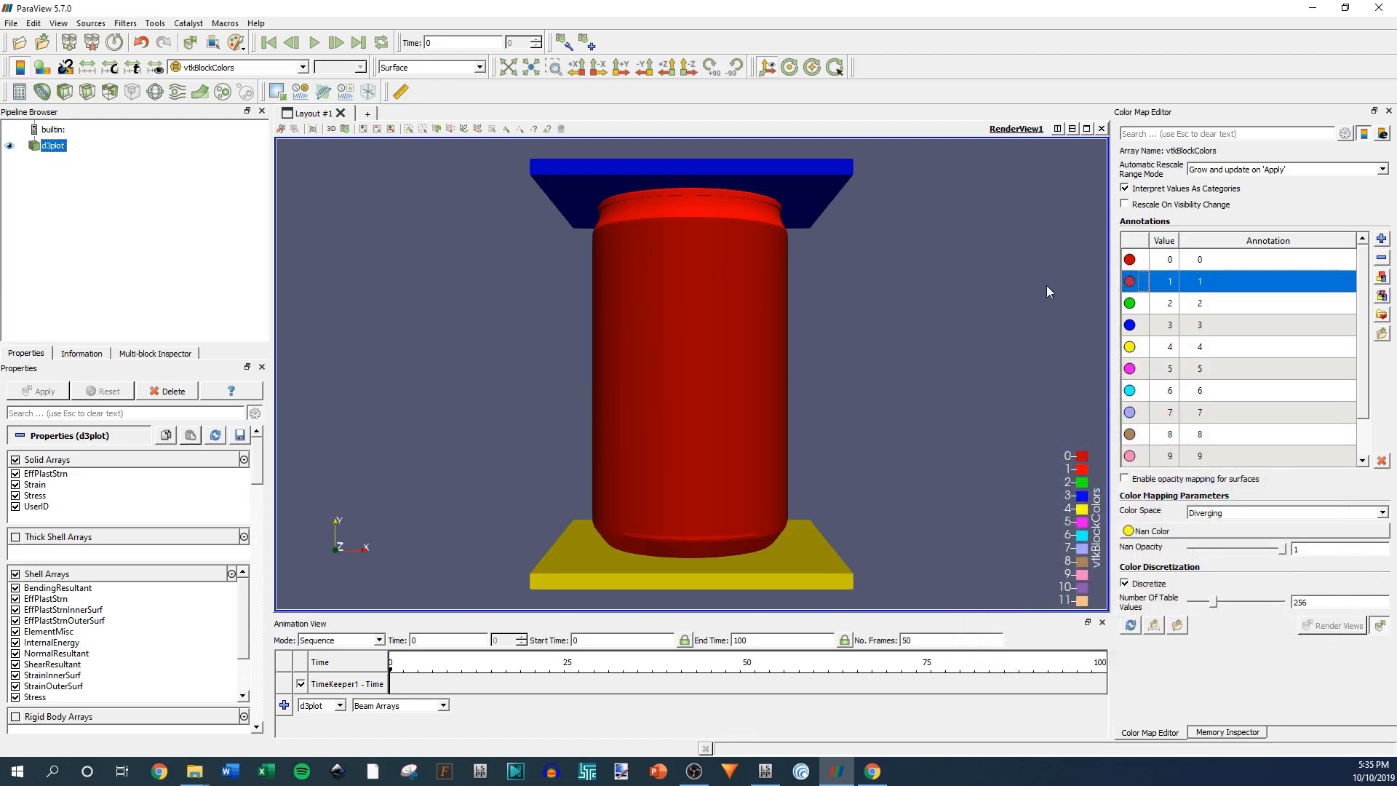
{"action": "double_click", "coordinate": [1130, 282]}
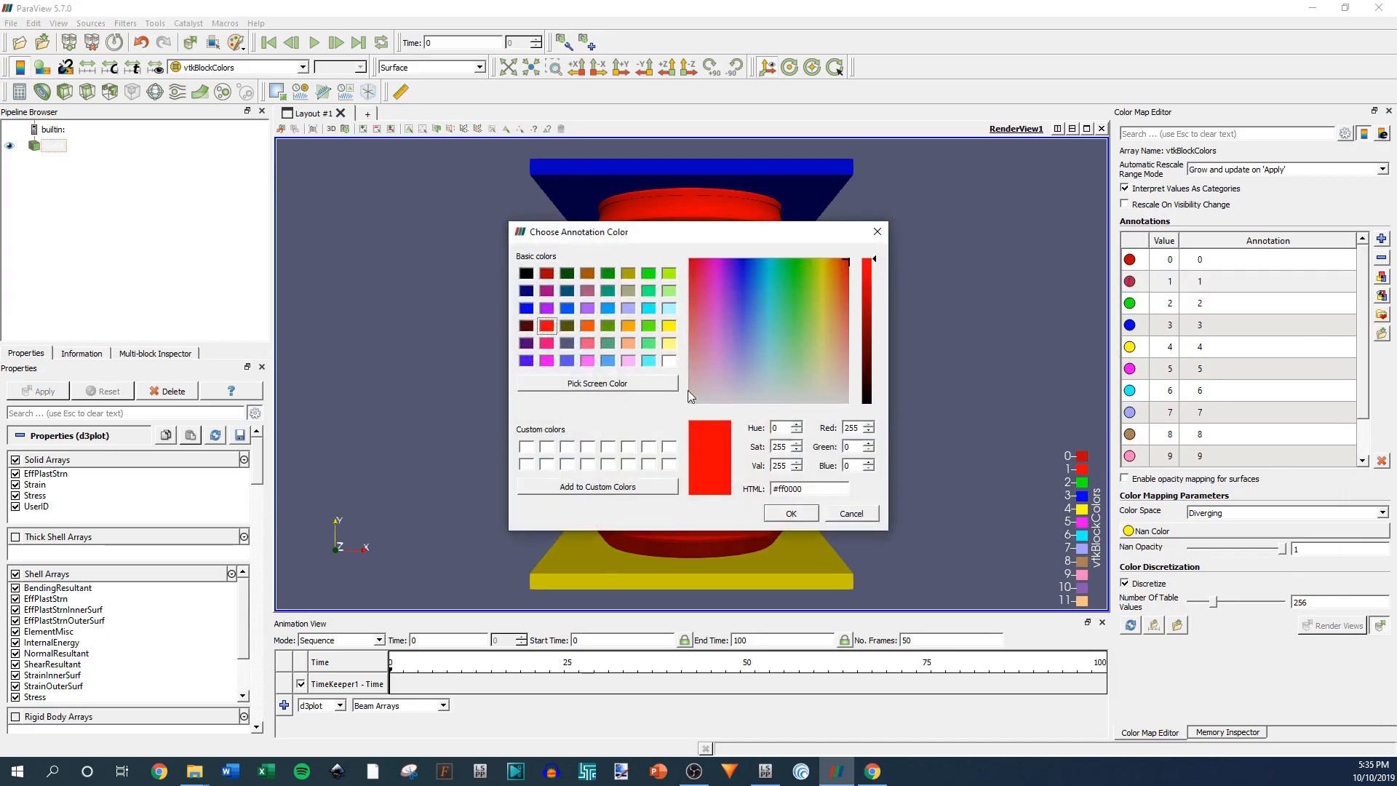
{"action": "left_click", "coordinate": [803, 400]}
{"action": "left_click", "coordinate": [791, 513]}
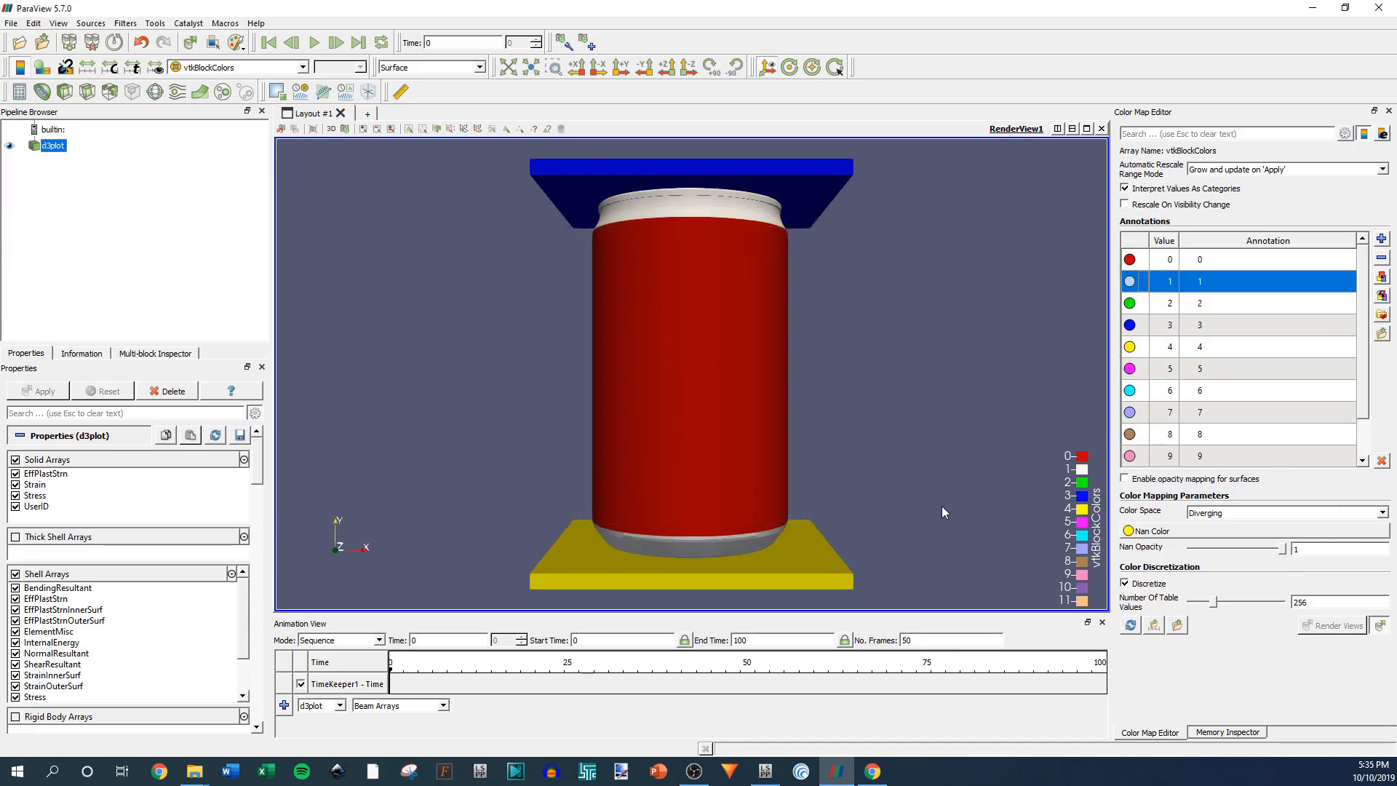
{"action": "double_click", "coordinate": [1129, 281]}
{"action": "left_click", "coordinate": [871, 286]}
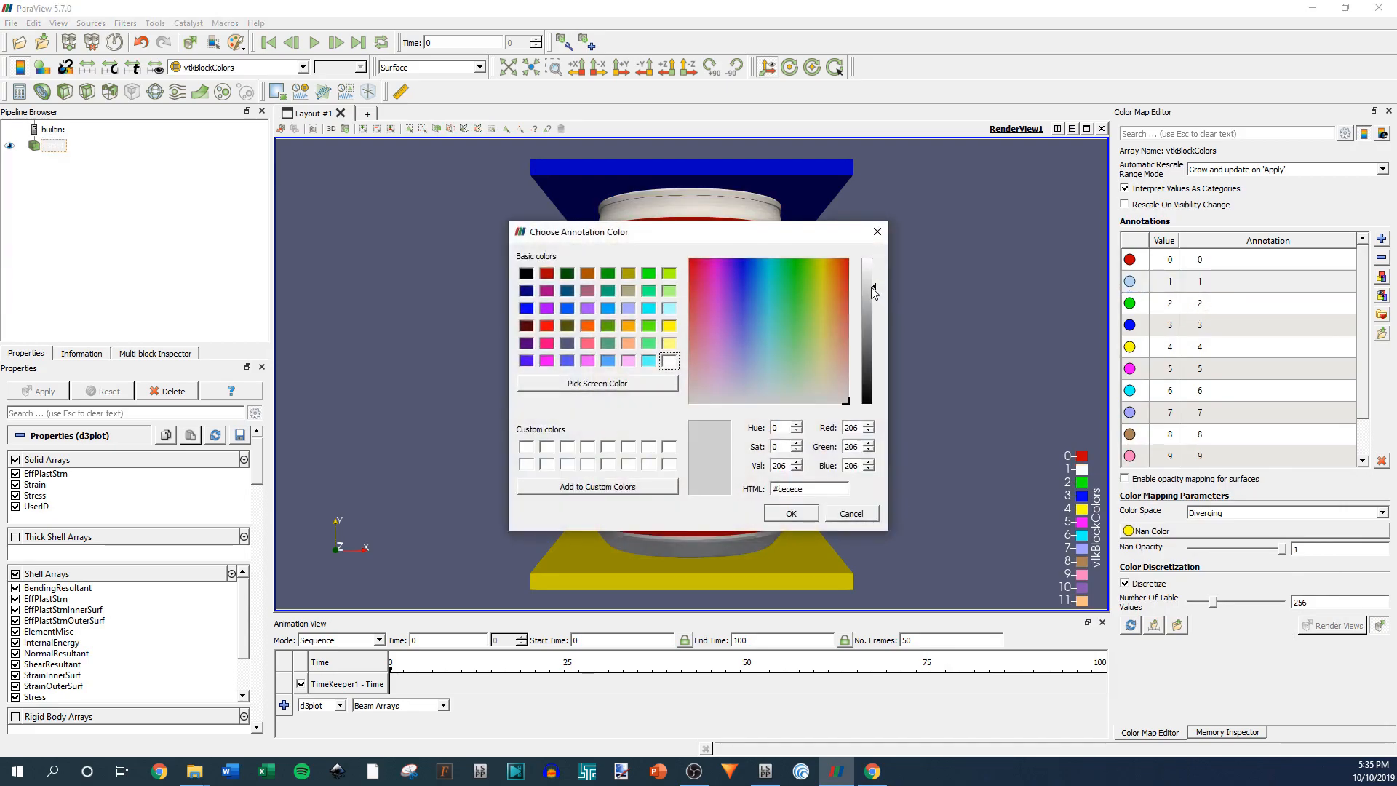
{"action": "left_click", "coordinate": [788, 508]}
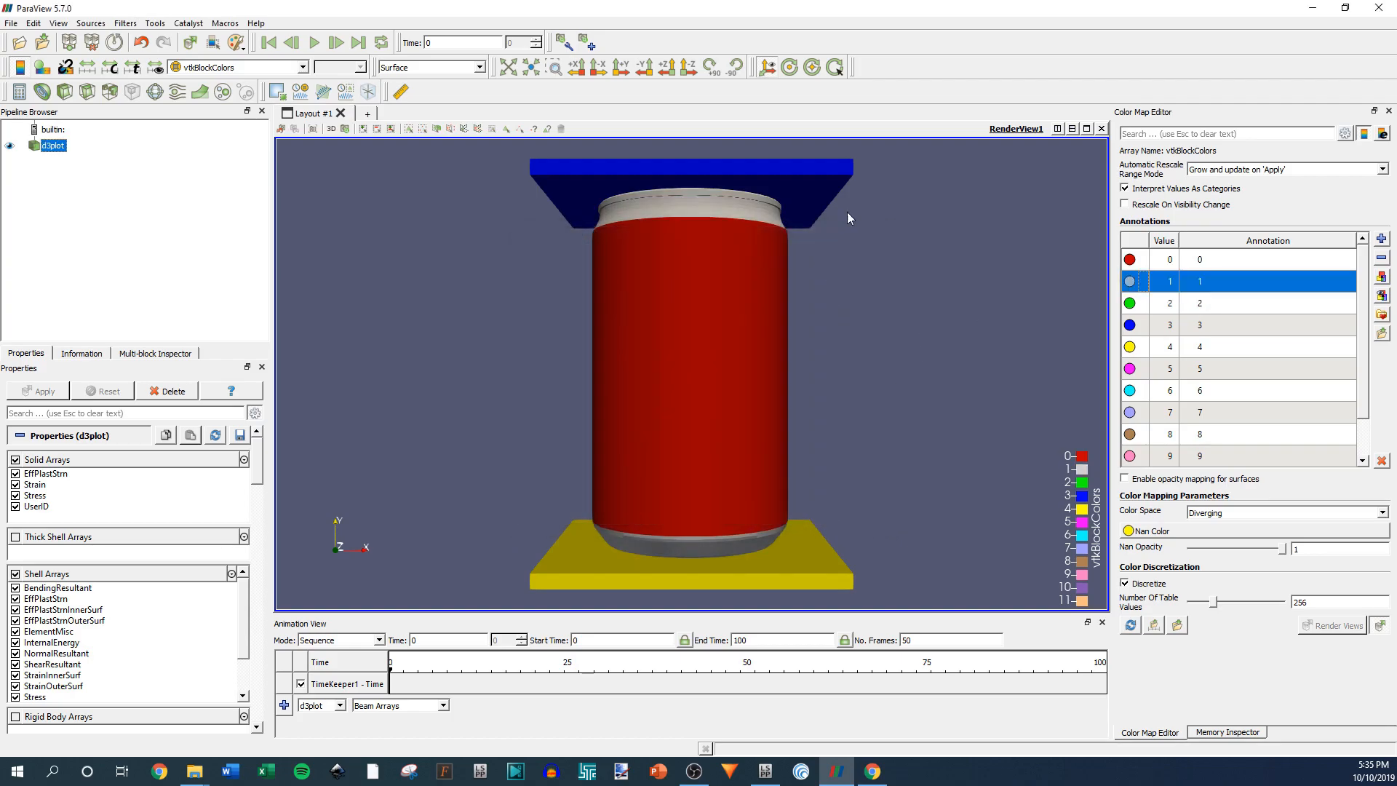
Recolour block 3, the plate above the can, dark grey #313131.
{"action": "double_click", "coordinate": [1129, 325]}
{"action": "left_click_drag", "start_coordinate": [872, 320], "coordinate": [867, 389]}
{"action": "left_click_drag", "start_coordinate": [804, 313], "coordinate": [801, 421]}
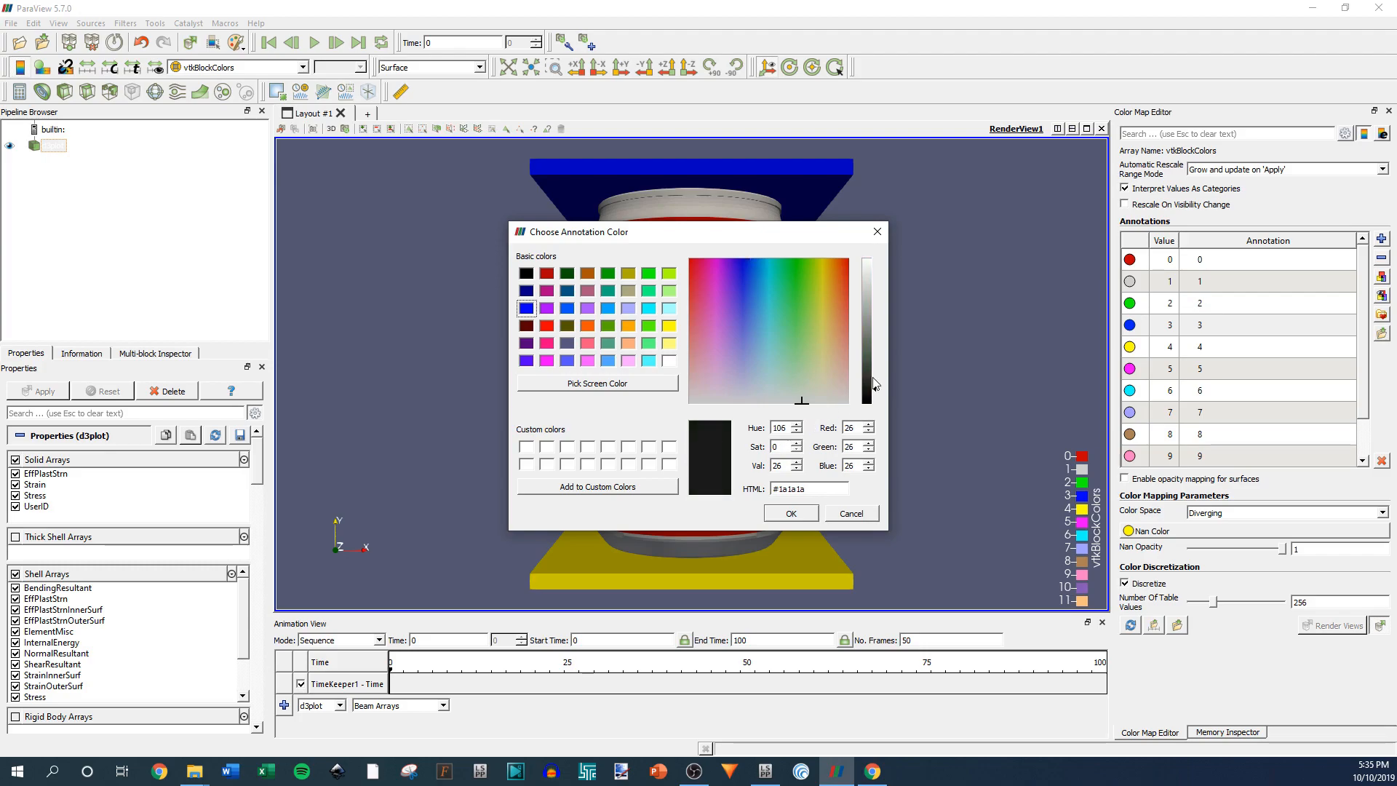
{"action": "left_click", "coordinate": [791, 513]}
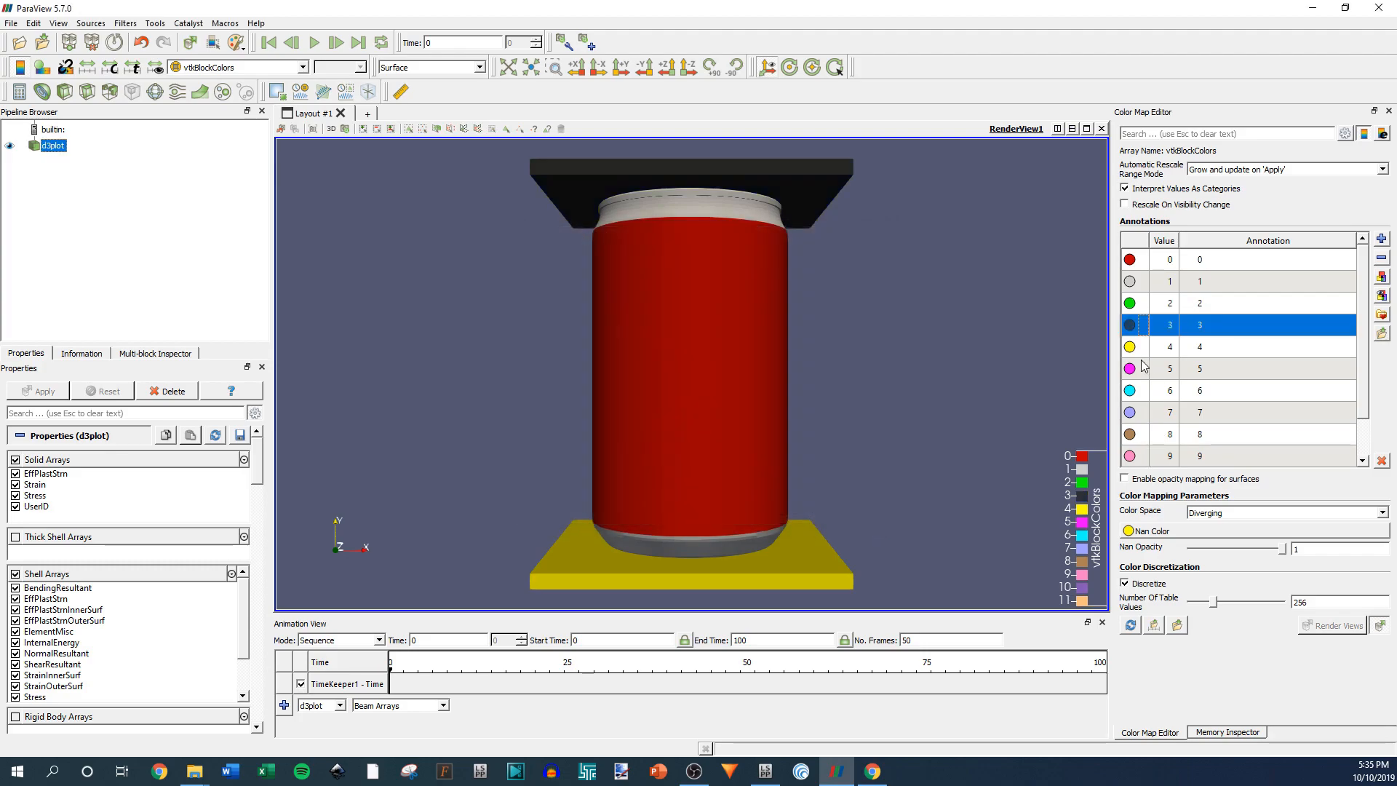
{"action": "double_click", "coordinate": [1129, 348]}
{"action": "left_click_drag", "start_coordinate": [869, 264], "coordinate": [870, 384]}
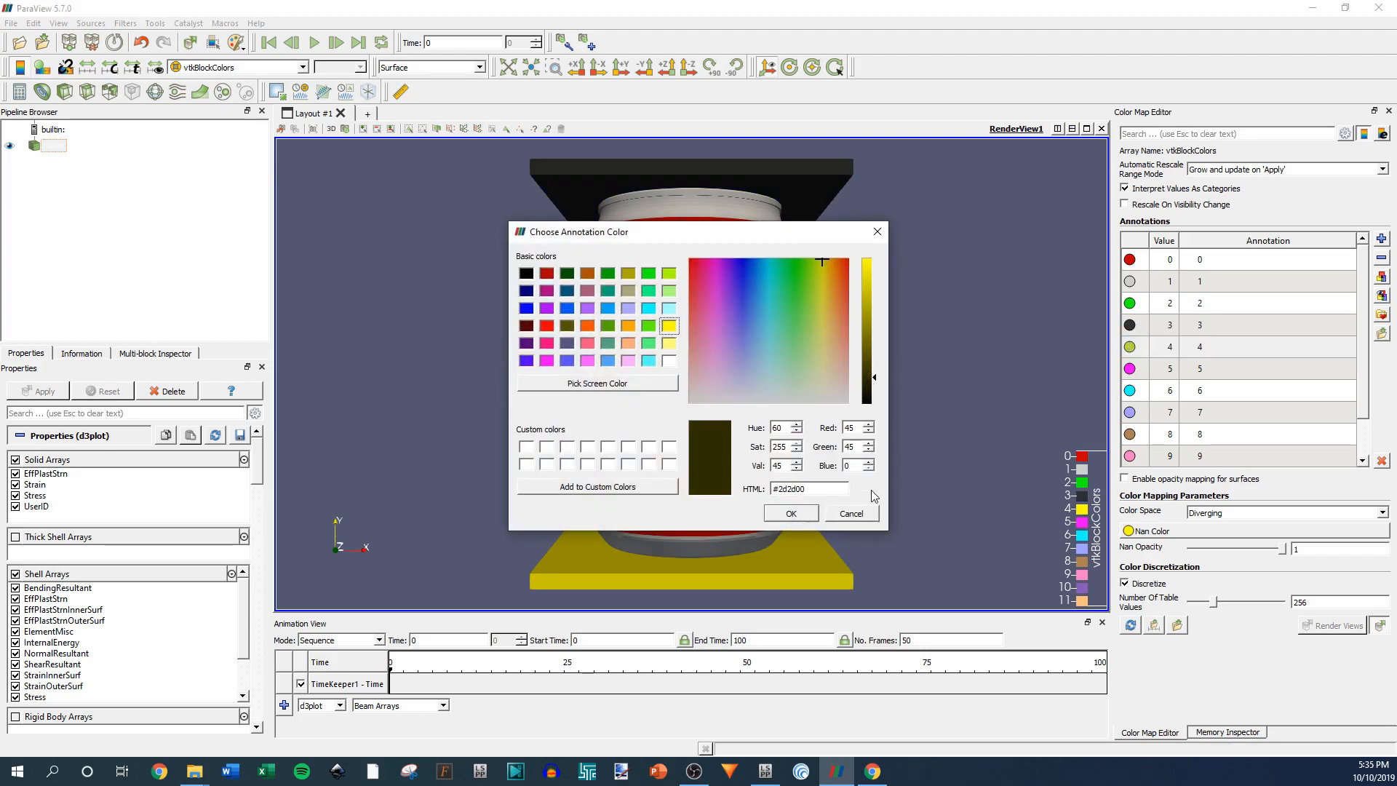
{"action": "left_click", "coordinate": [848, 513]}
Copy the HTML colour value #313131 from block 3 and apply it to block 4, the plate under the can.
{"action": "double_click", "coordinate": [1130, 325]}
{"action": "left_click_drag", "start_coordinate": [814, 489], "coordinate": [753, 492]}
{"action": "key", "text": "ctrl+c"}
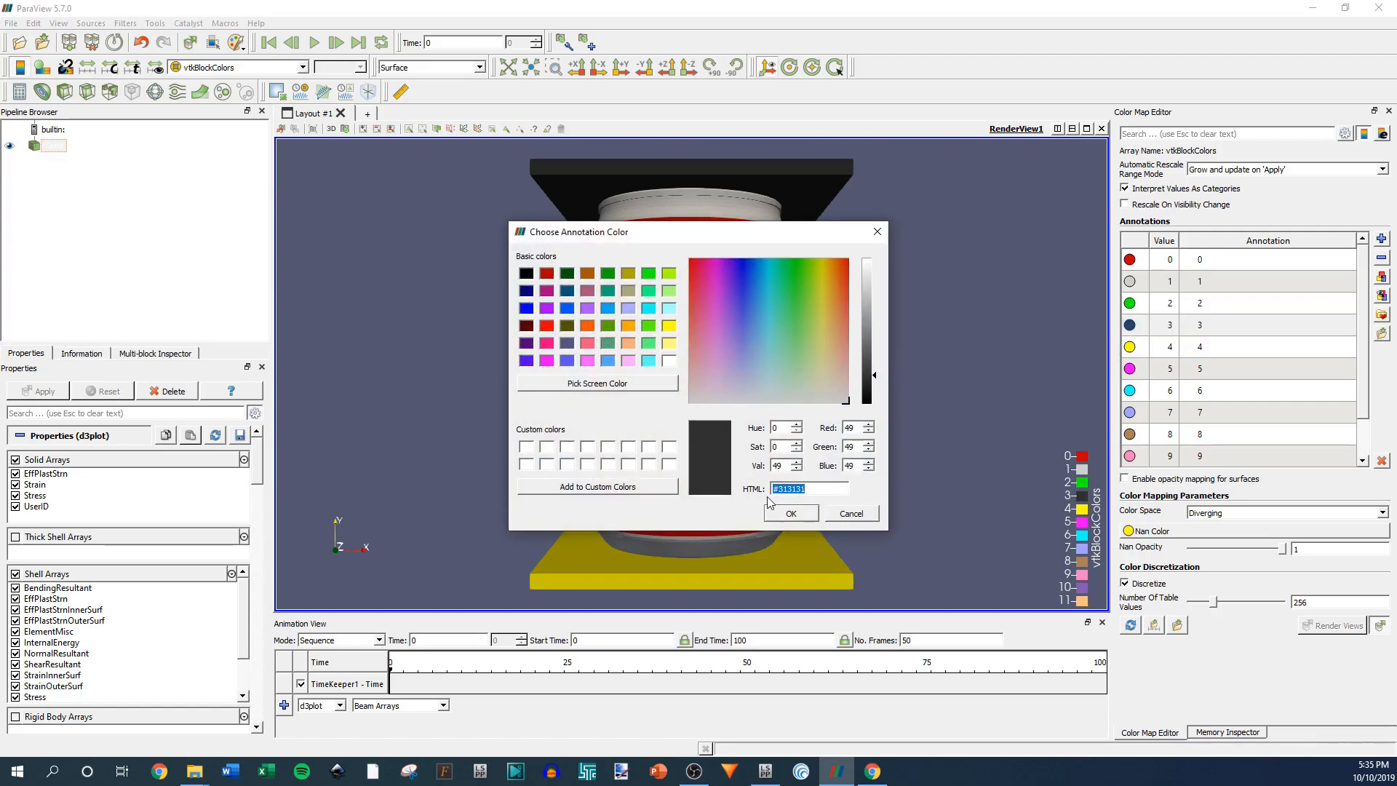
{"action": "left_click", "coordinate": [778, 514]}
{"action": "double_click", "coordinate": [1139, 348]}
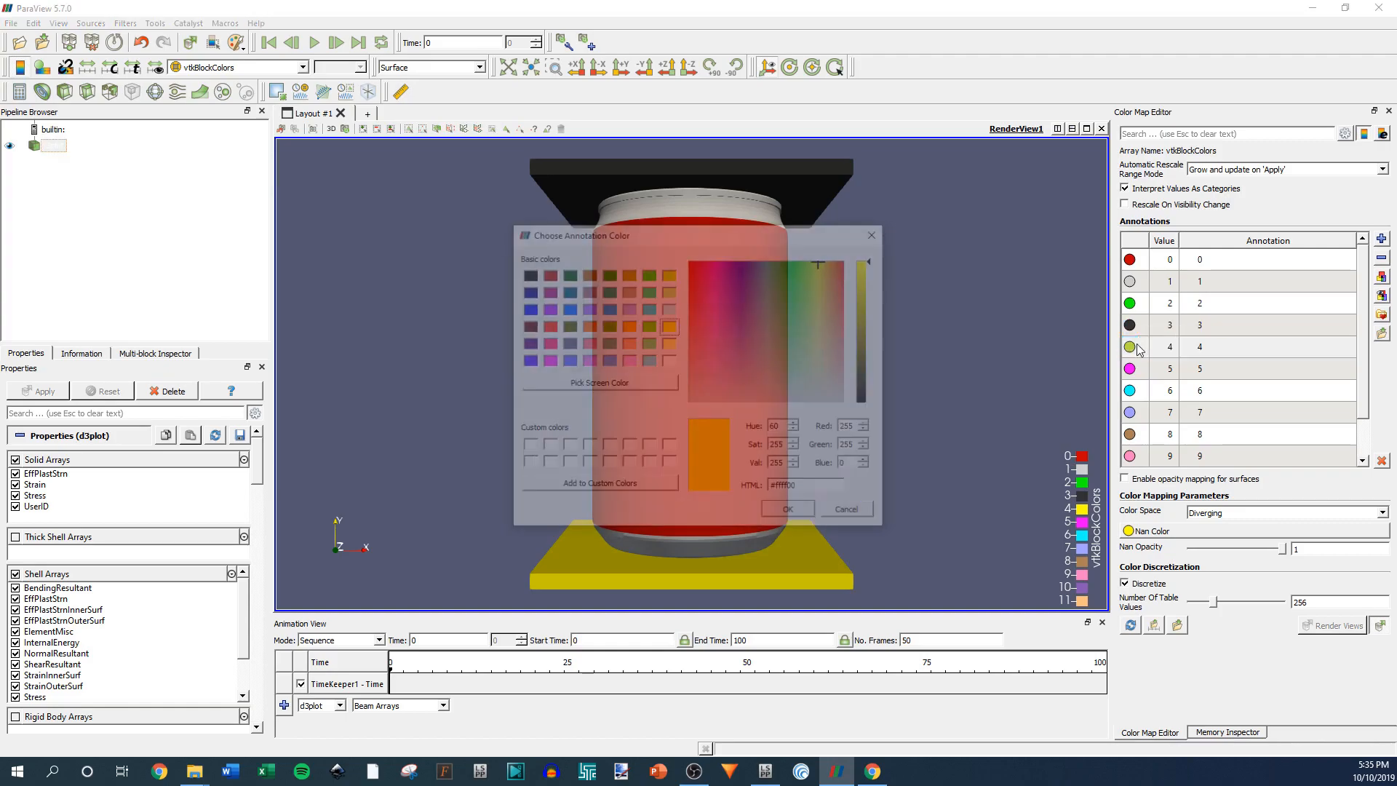
{"action": "left_click_drag", "start_coordinate": [811, 487], "coordinate": [732, 490]}
{"action": "key", "text": "ctrl+v"}
{"action": "left_click", "coordinate": [773, 513]}
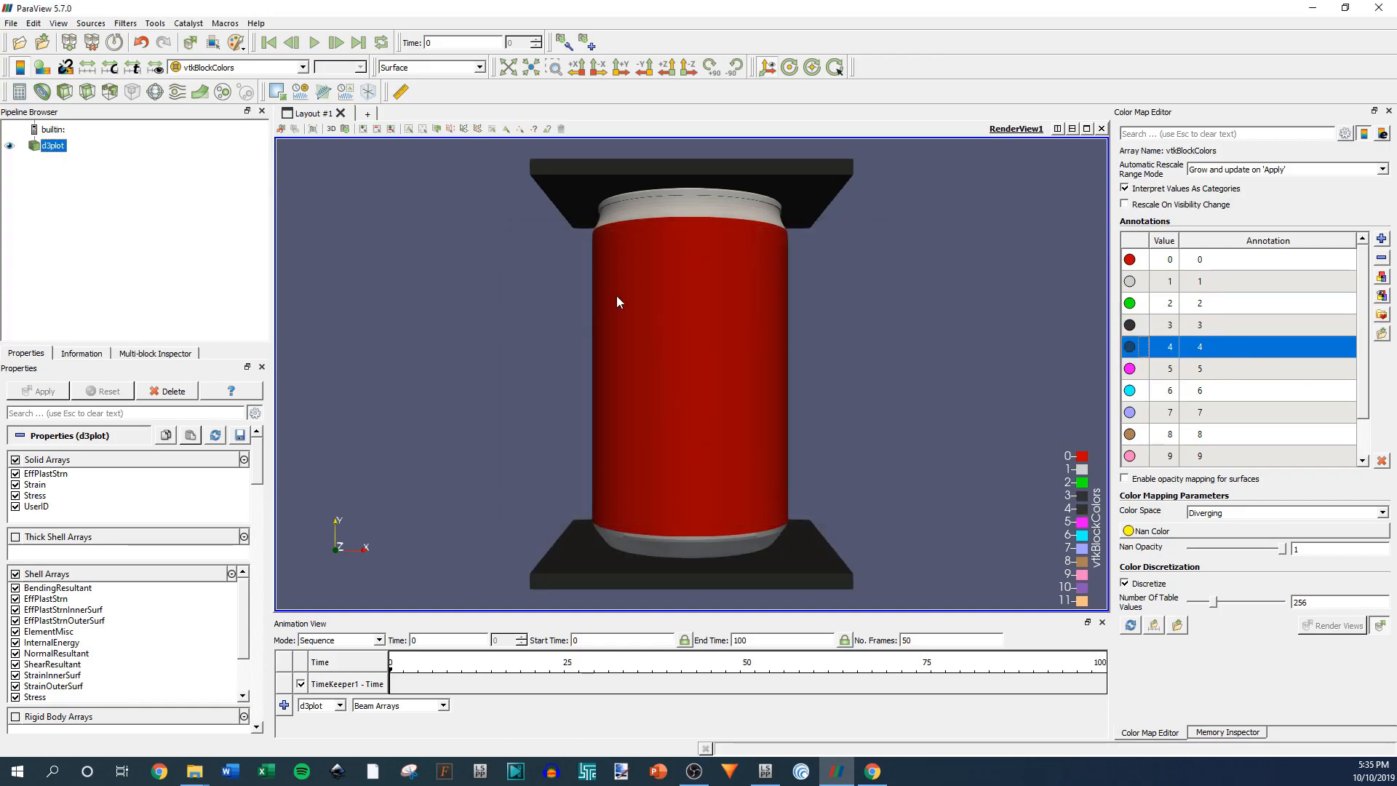
Hide the Top_Impactor block to expose the can's lid.
{"action": "right_click", "coordinate": [585, 174]}
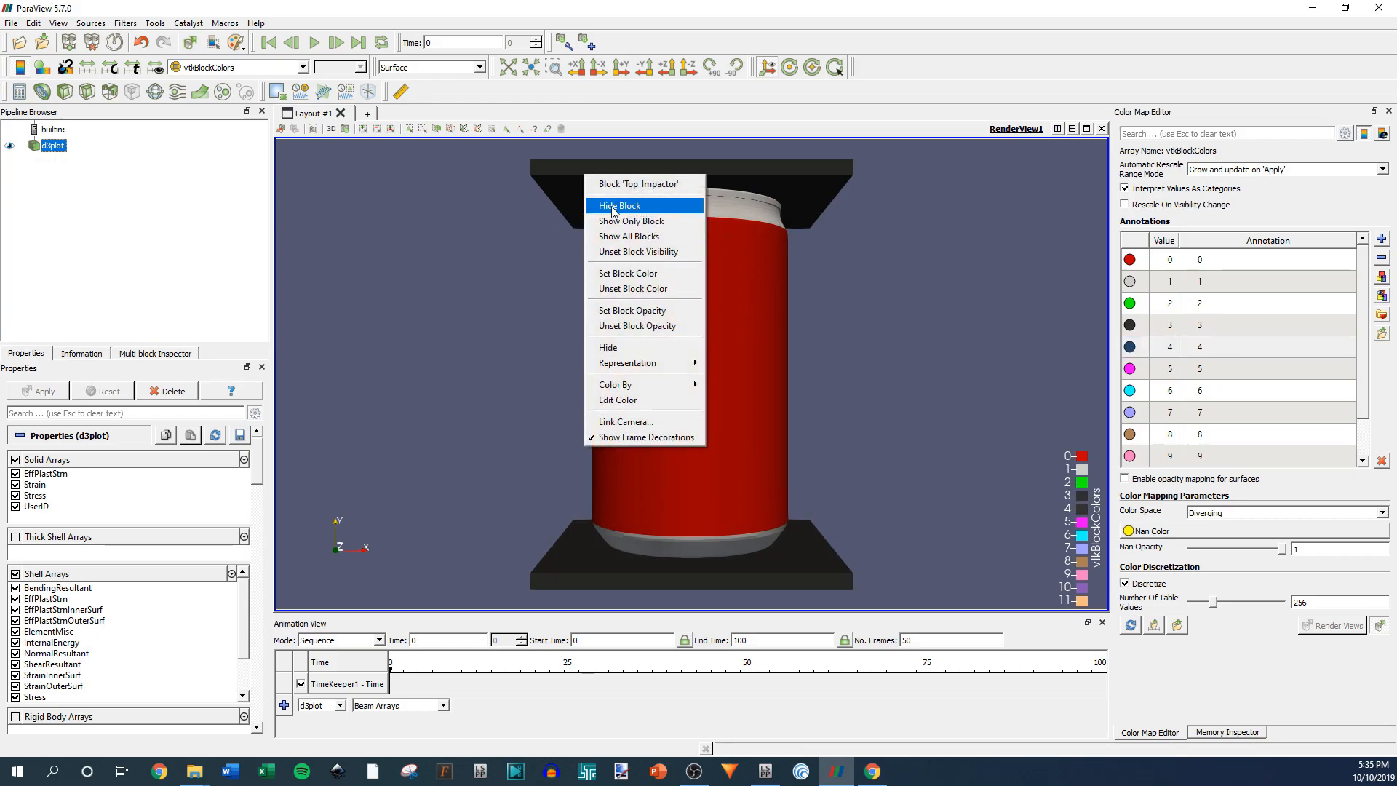
{"action": "left_click", "coordinate": [520, 246]}
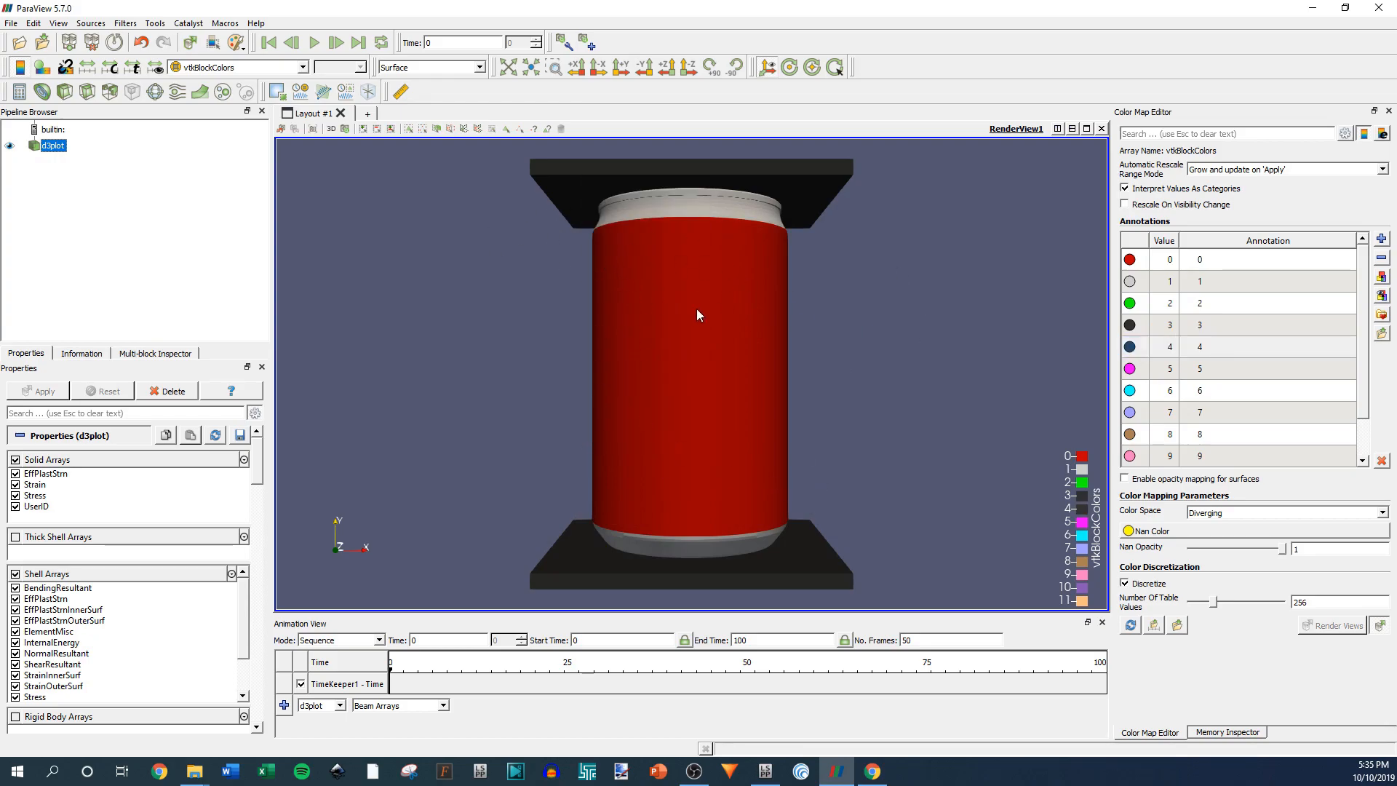
{"action": "right_click", "coordinate": [593, 182]}
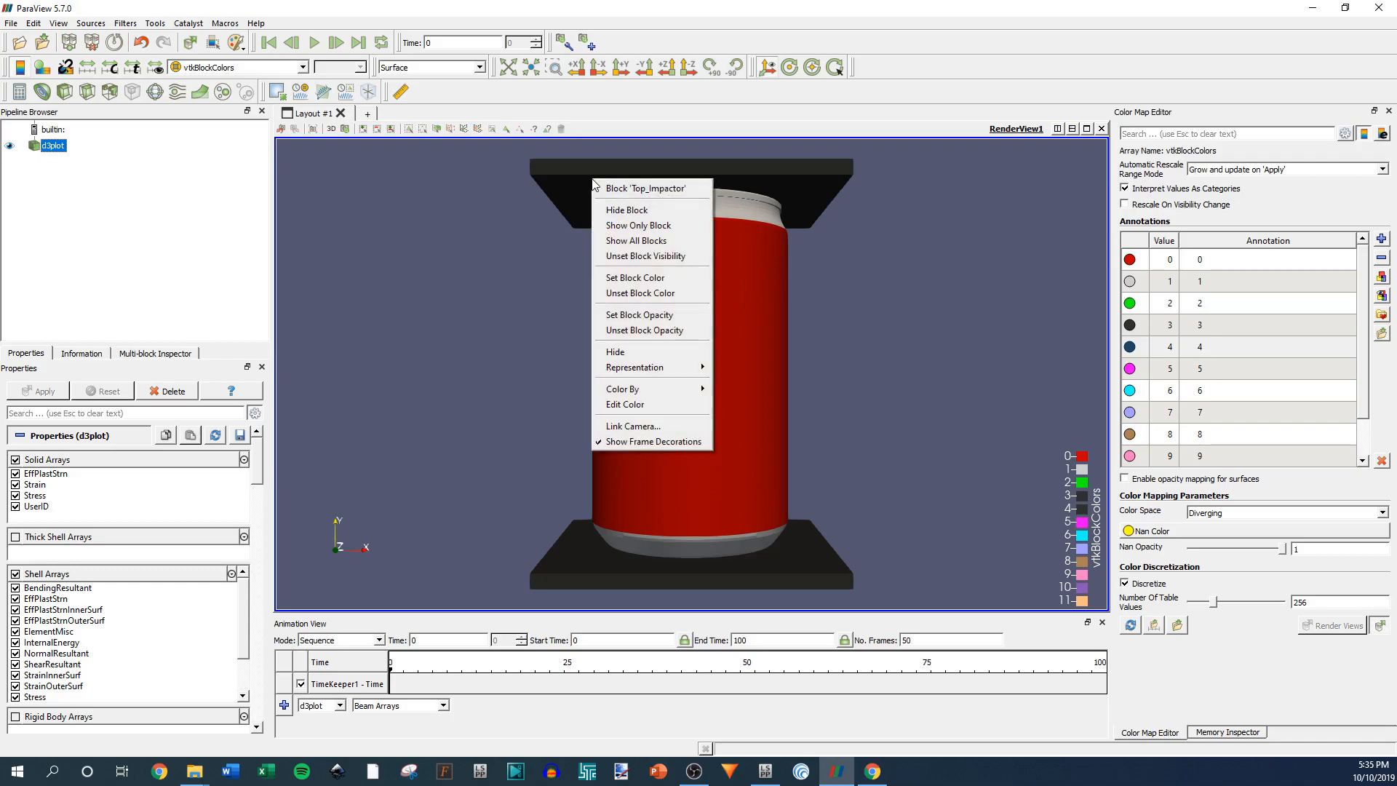
{"action": "left_click", "coordinate": [626, 210]}
Recolour block 2, the pull tab on the can's lid, medium grey #939393.
{"action": "left_click_drag", "start_coordinate": [813, 331], "coordinate": [702, 195]}
{"action": "scroll", "coordinate": [703, 195], "scroll_direction": "up", "scroll_amount": 2}
{"action": "double_click", "coordinate": [1130, 304]}
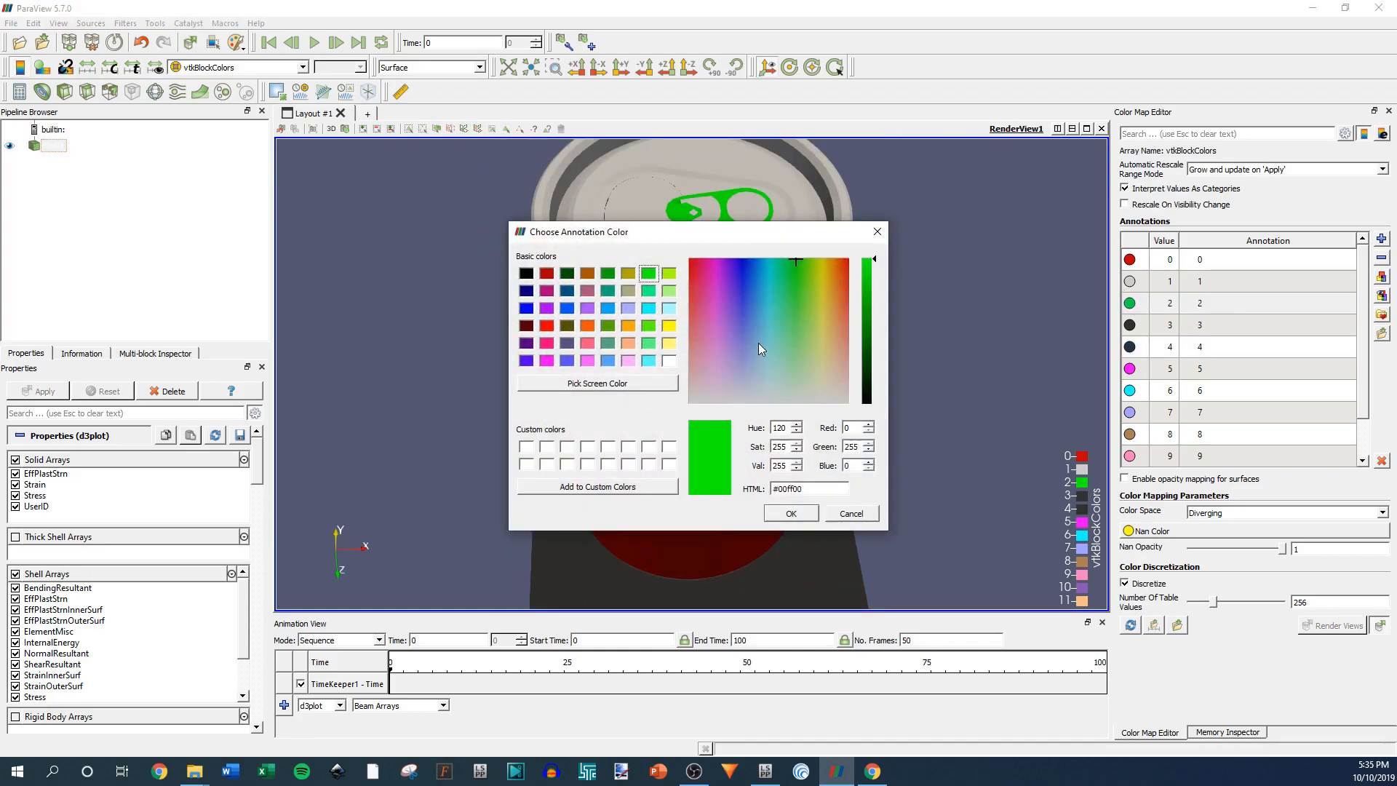
{"action": "left_click", "coordinate": [807, 401]}
{"action": "left_click", "coordinate": [870, 283]}
{"action": "left_click", "coordinate": [868, 285]}
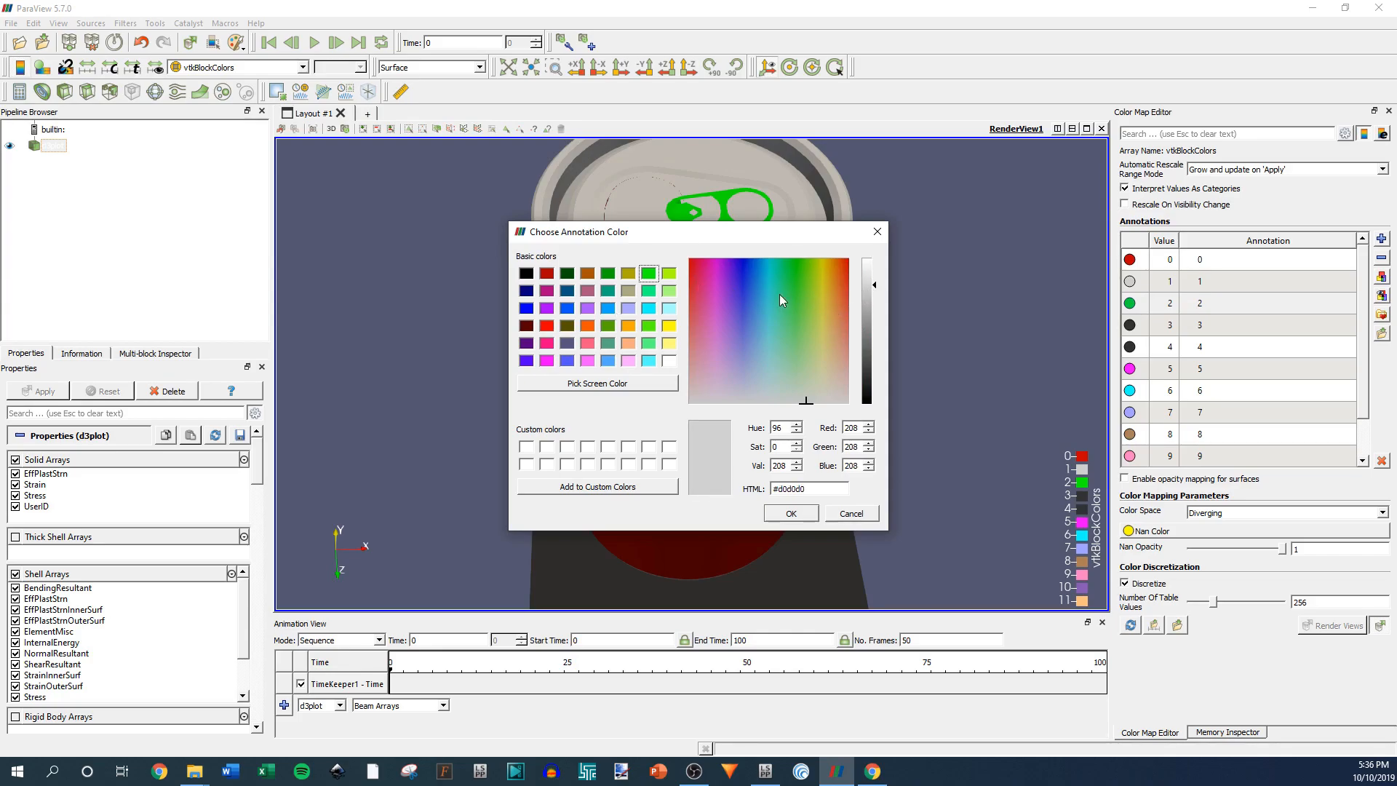
{"action": "left_click", "coordinate": [801, 512]}
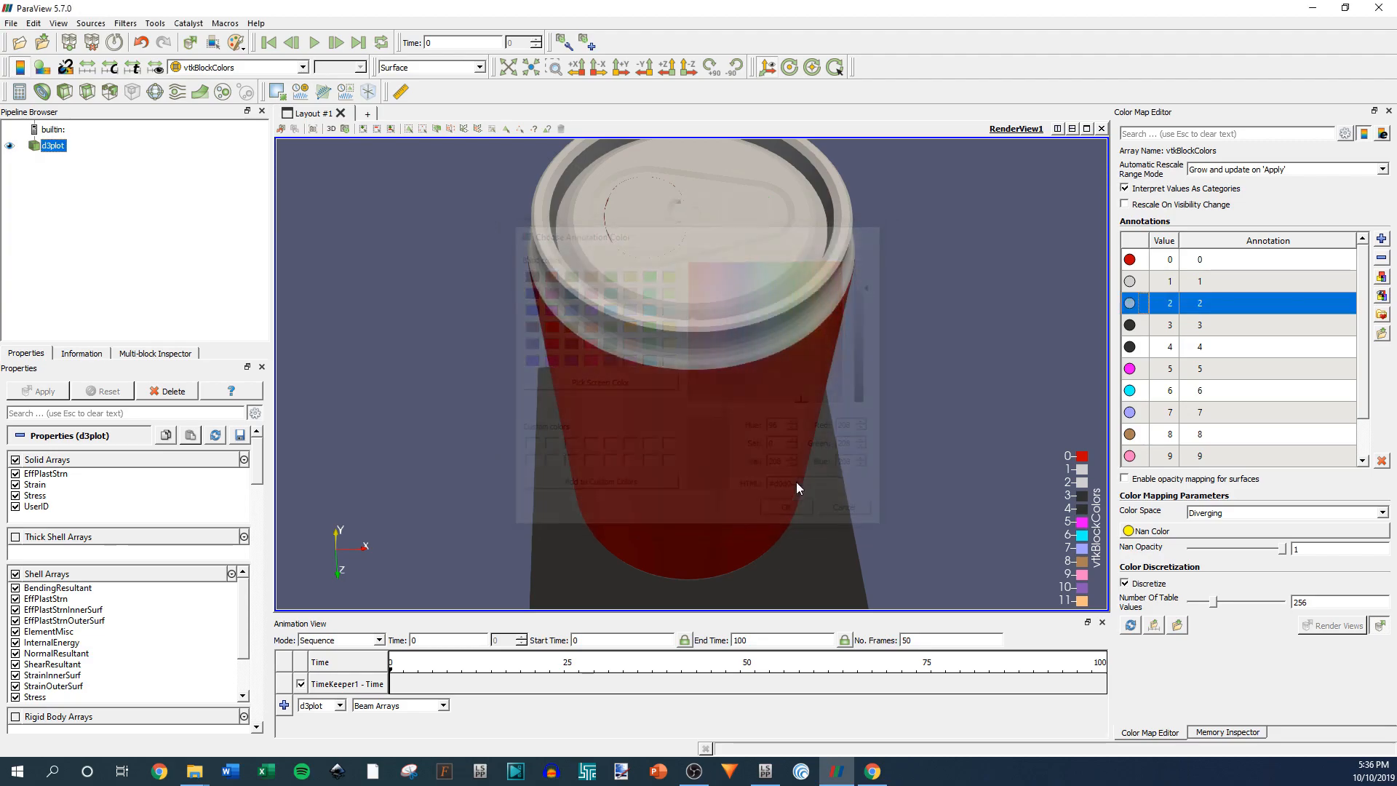
{"action": "double_click", "coordinate": [1130, 302]}
{"action": "left_click", "coordinate": [870, 326]}
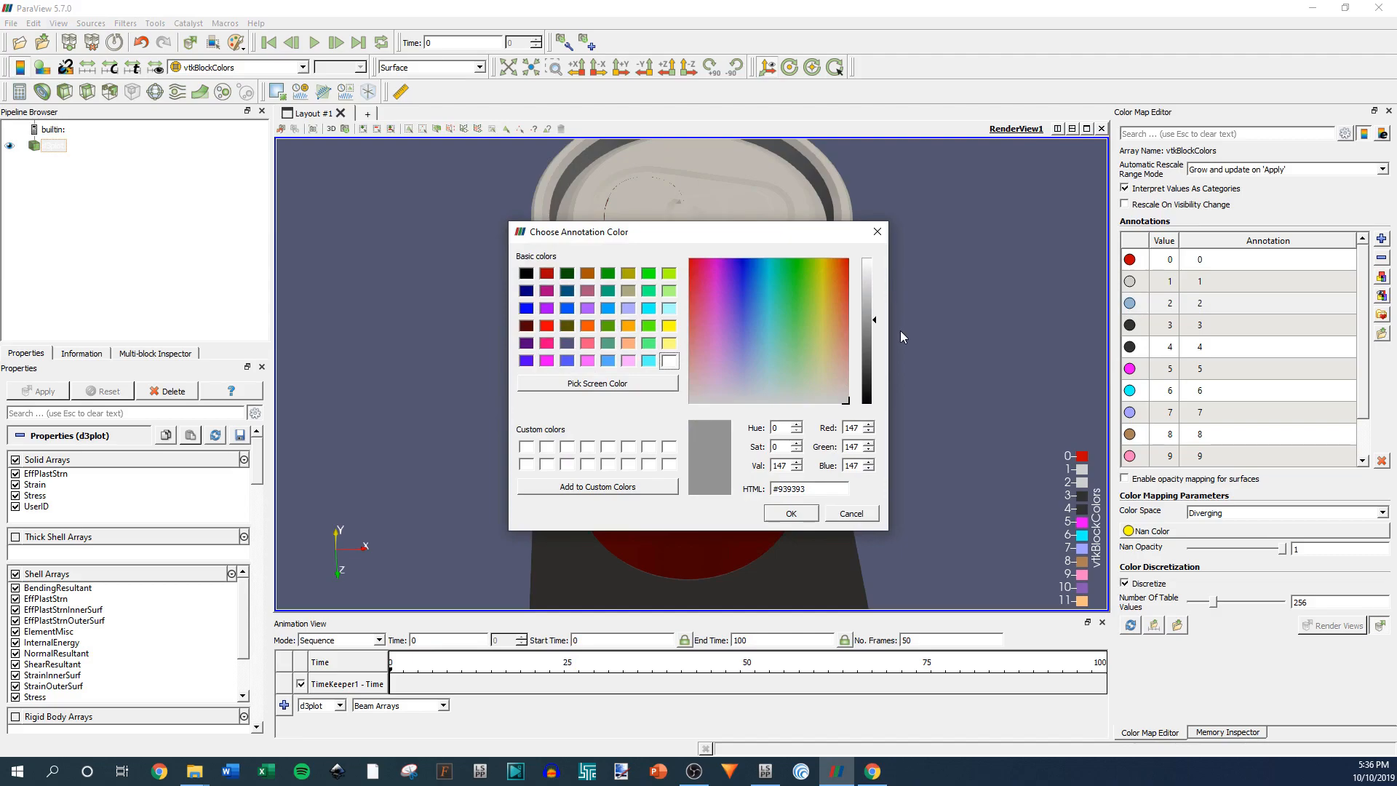
{"action": "left_click", "coordinate": [795, 511]}
Restore the -Z view direction and show all blocks so the upper plate is displayed again.
{"action": "mouse_move", "coordinate": [635, 476]}
{"action": "left_mouse_down"}
{"action": "mouse_move", "coordinate": [608, 500]}
{"action": "mouse_move", "coordinate": [636, 474]}
{"action": "mouse_move", "coordinate": [735, 240]}
{"action": "mouse_move", "coordinate": [712, 248]}
{"action": "mouse_move", "coordinate": [766, 386]}
{"action": "mouse_move", "coordinate": [766, 358]}
{"action": "left_mouse_up"}
{"action": "left_click", "coordinate": [688, 72]}
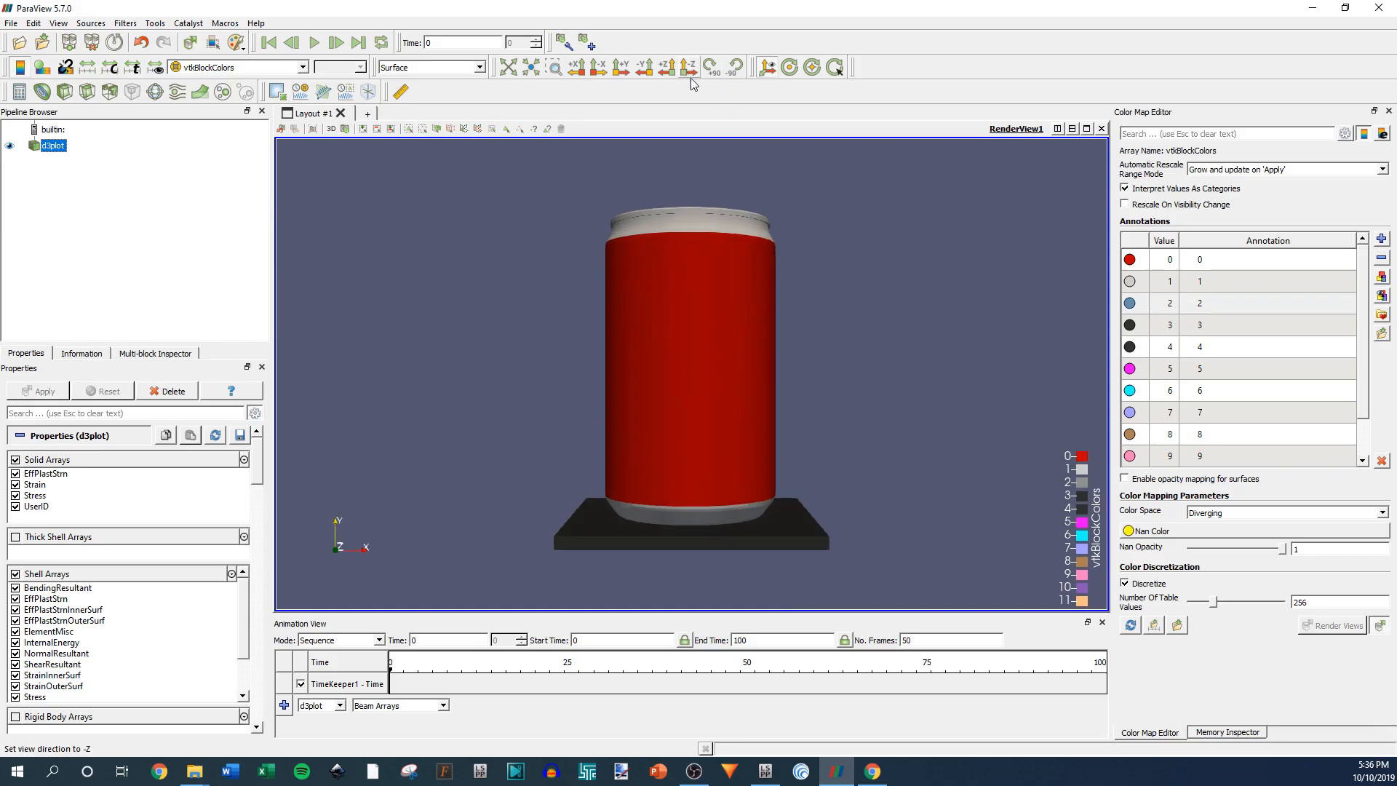
{"action": "right_click", "coordinate": [645, 192]}
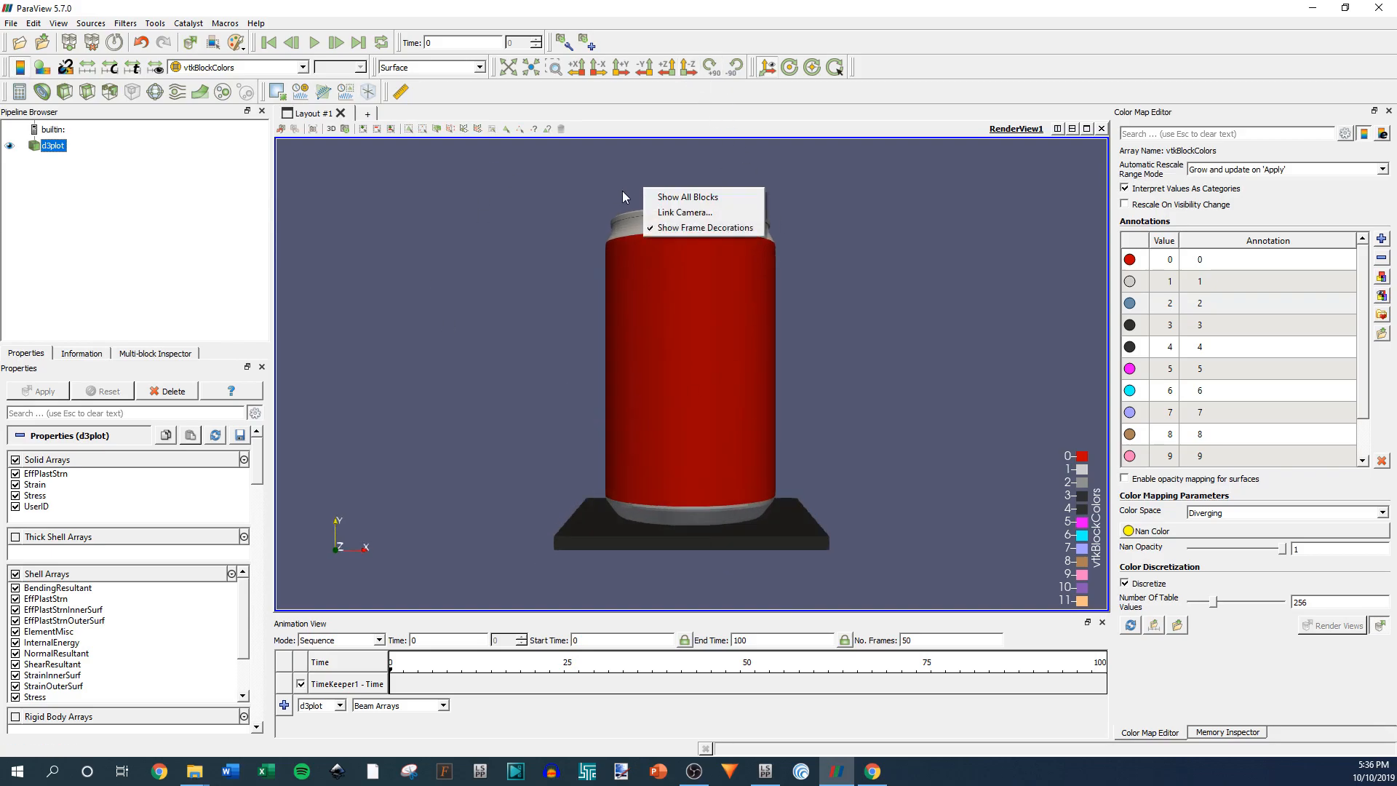
{"action": "left_click", "coordinate": [660, 196]}
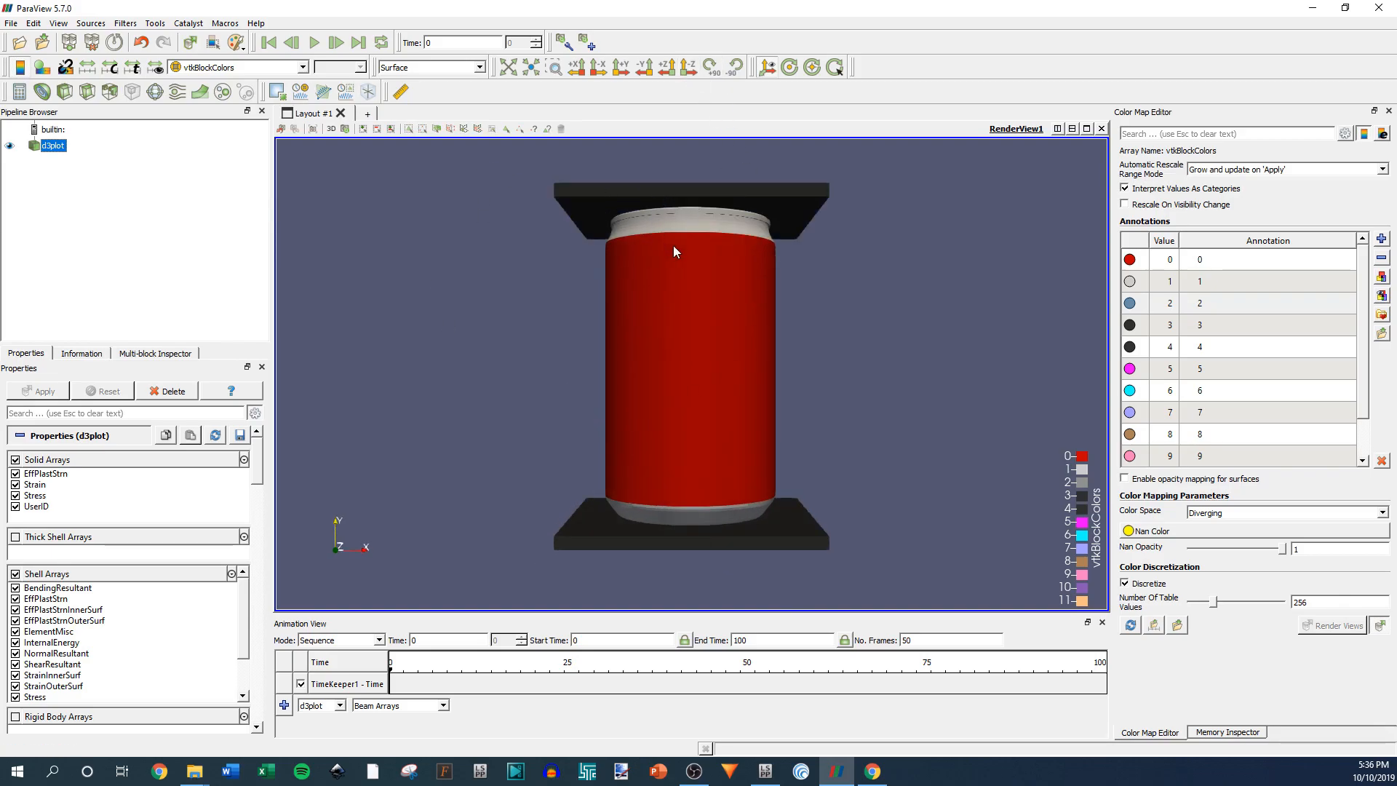
{"action": "scroll", "coordinate": [610, 388], "scroll_direction": "up", "scroll_amount": 3}
{"action": "scroll", "coordinate": [628, 390], "scroll_direction": "down", "scroll_amount": 1}
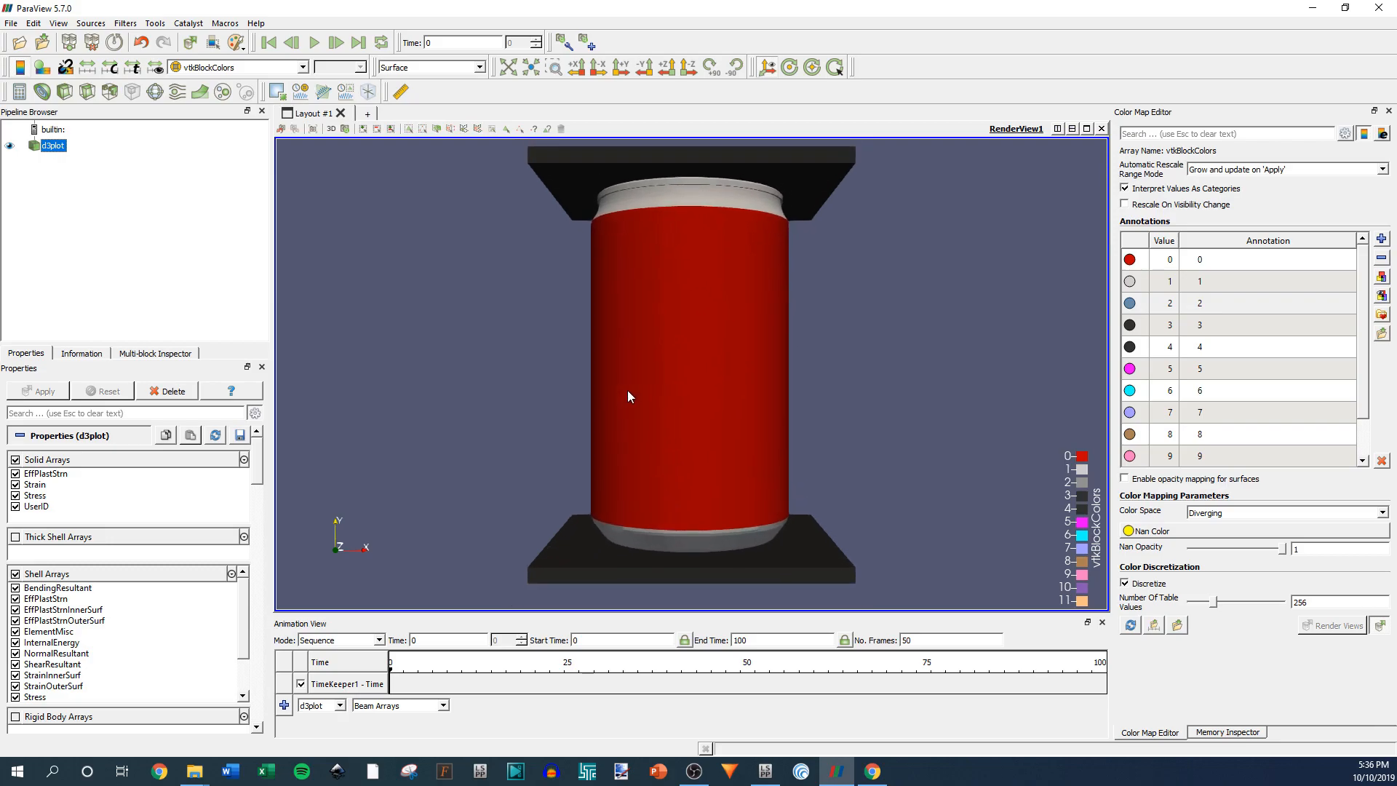
Enable Camera Parallel Projection for the render view and maximise the floating layout window.
{"action": "scroll", "coordinate": [695, 416], "scroll_direction": "down", "scroll_amount": 1}
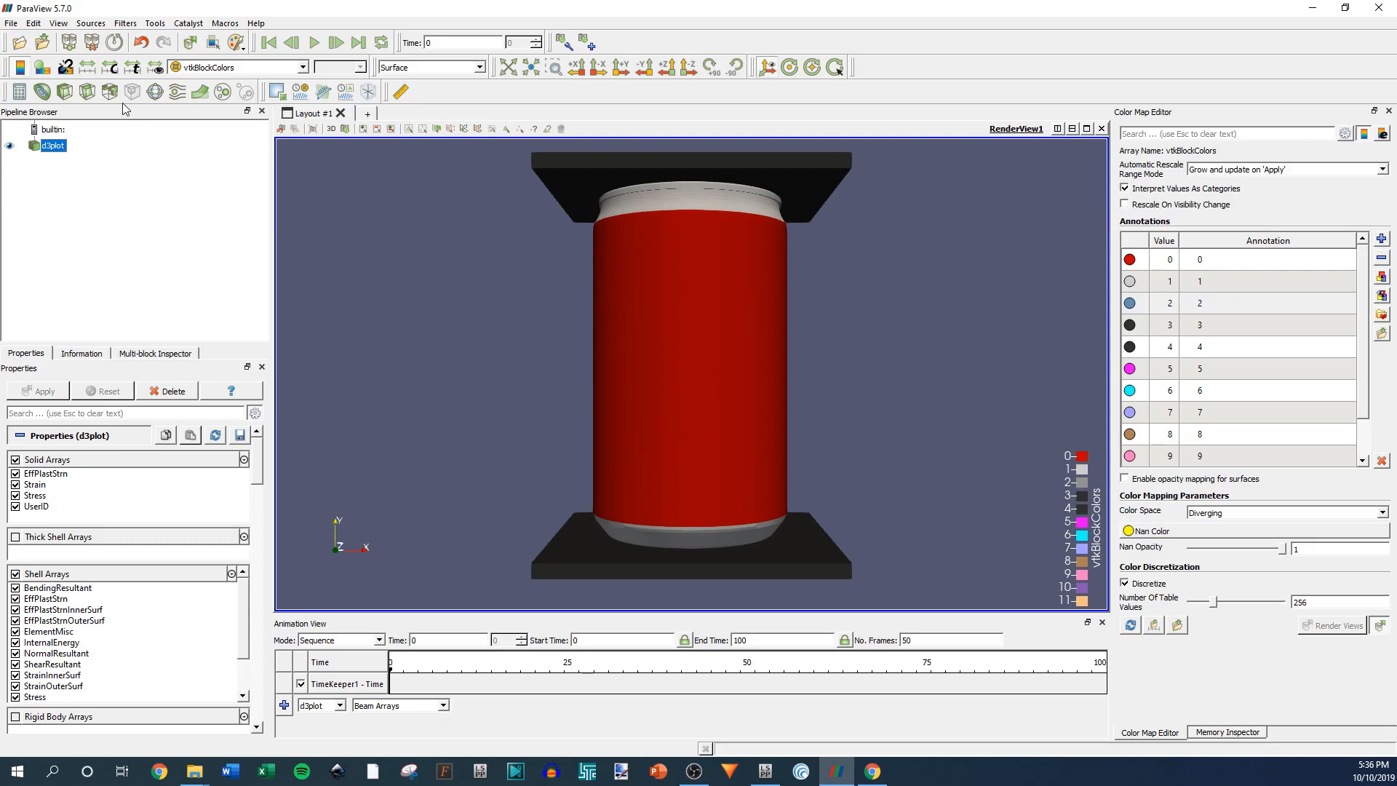
{"action": "scroll", "coordinate": [146, 516], "scroll_direction": "down", "scroll_amount": 3}
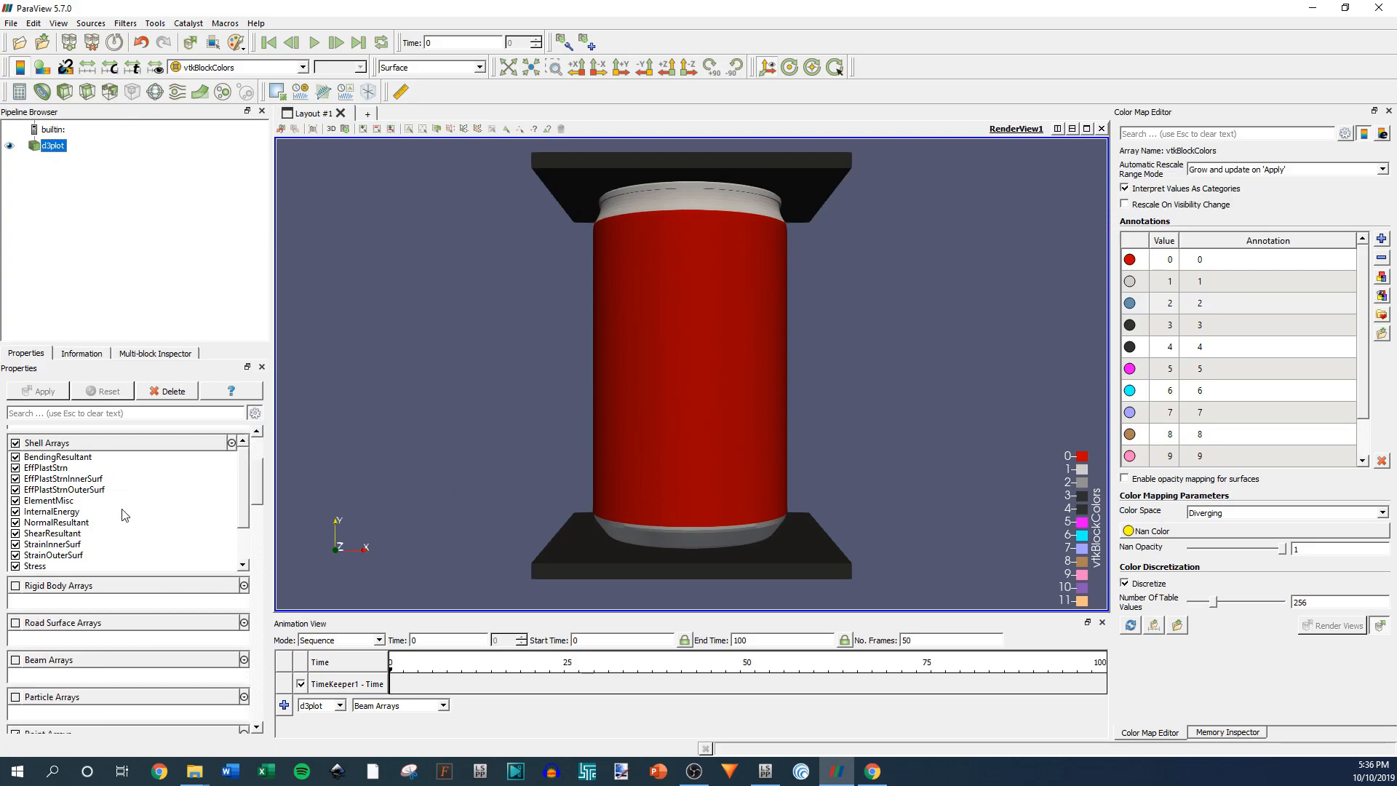
{"action": "scroll", "coordinate": [169, 532], "scroll_direction": "down", "scroll_amount": 6}
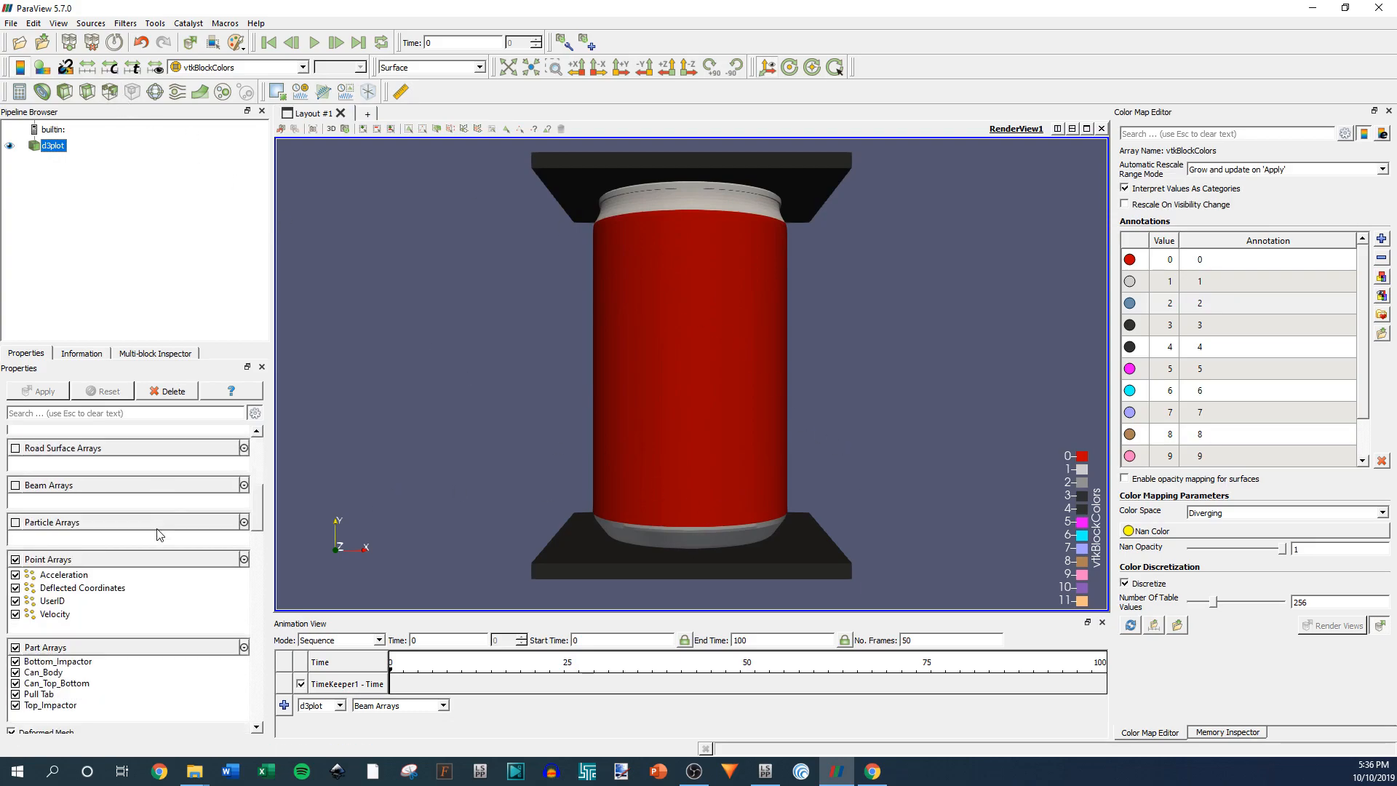
{"action": "scroll", "coordinate": [152, 543], "scroll_direction": "up", "scroll_amount": 5}
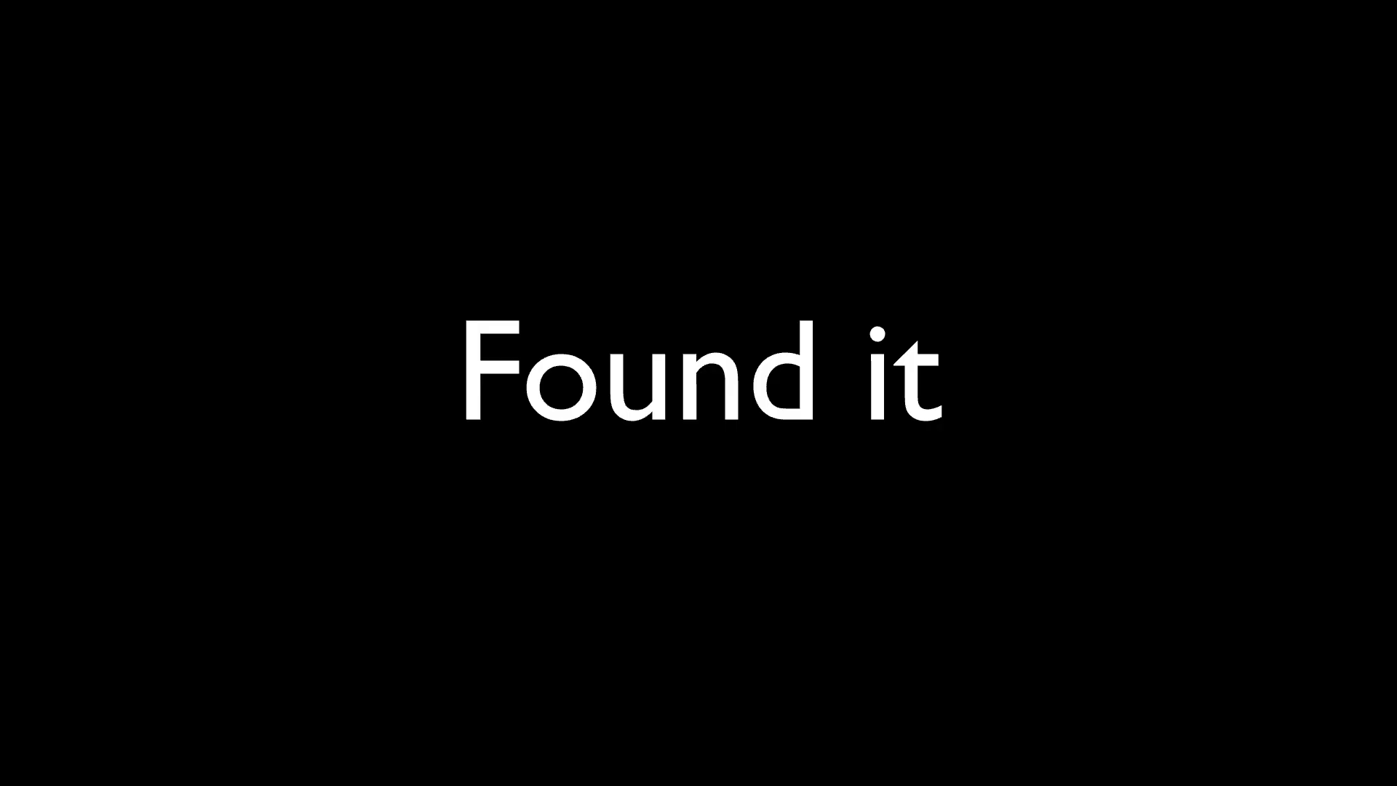
{"action": "scroll", "coordinate": [165, 544], "scroll_direction": "down", "scroll_amount": 2}
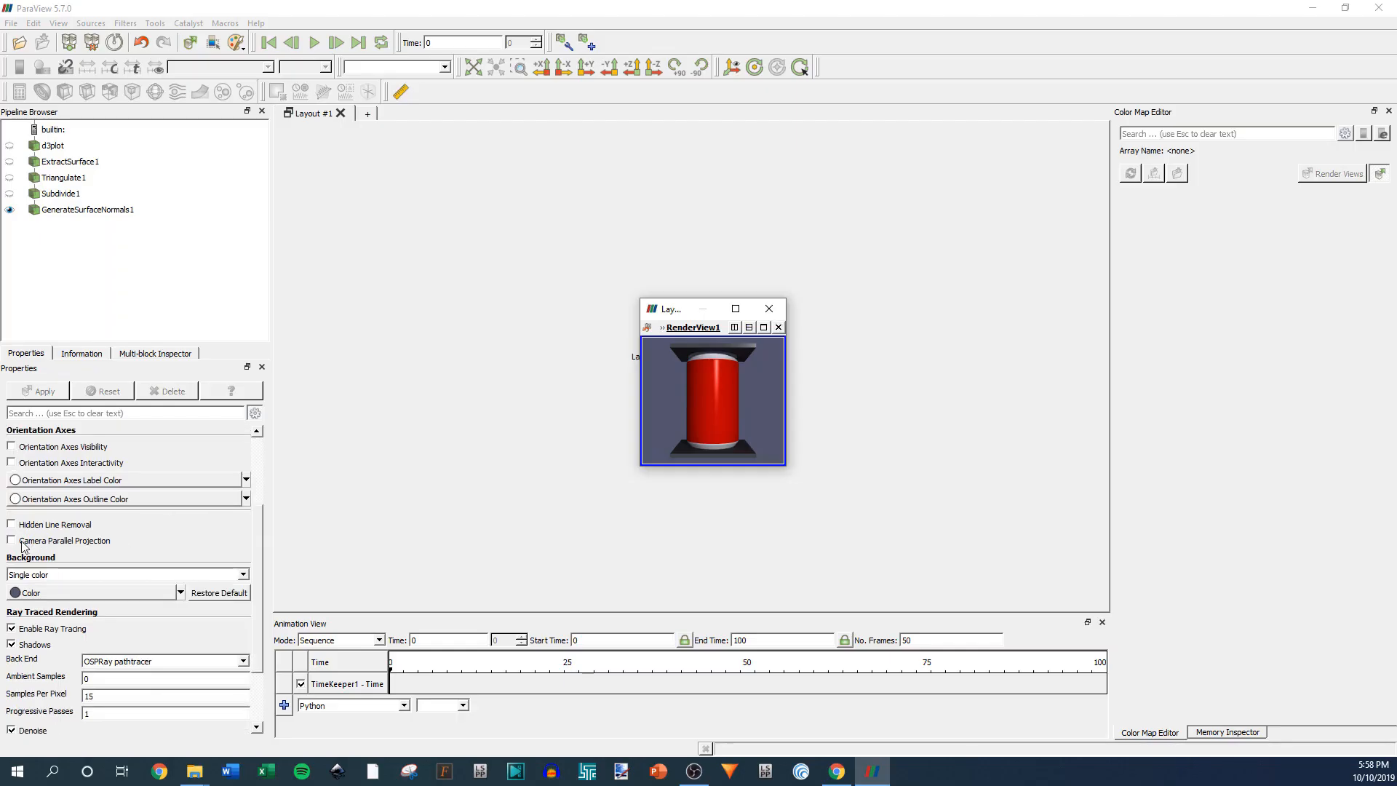
{"action": "left_click", "coordinate": [12, 540]}
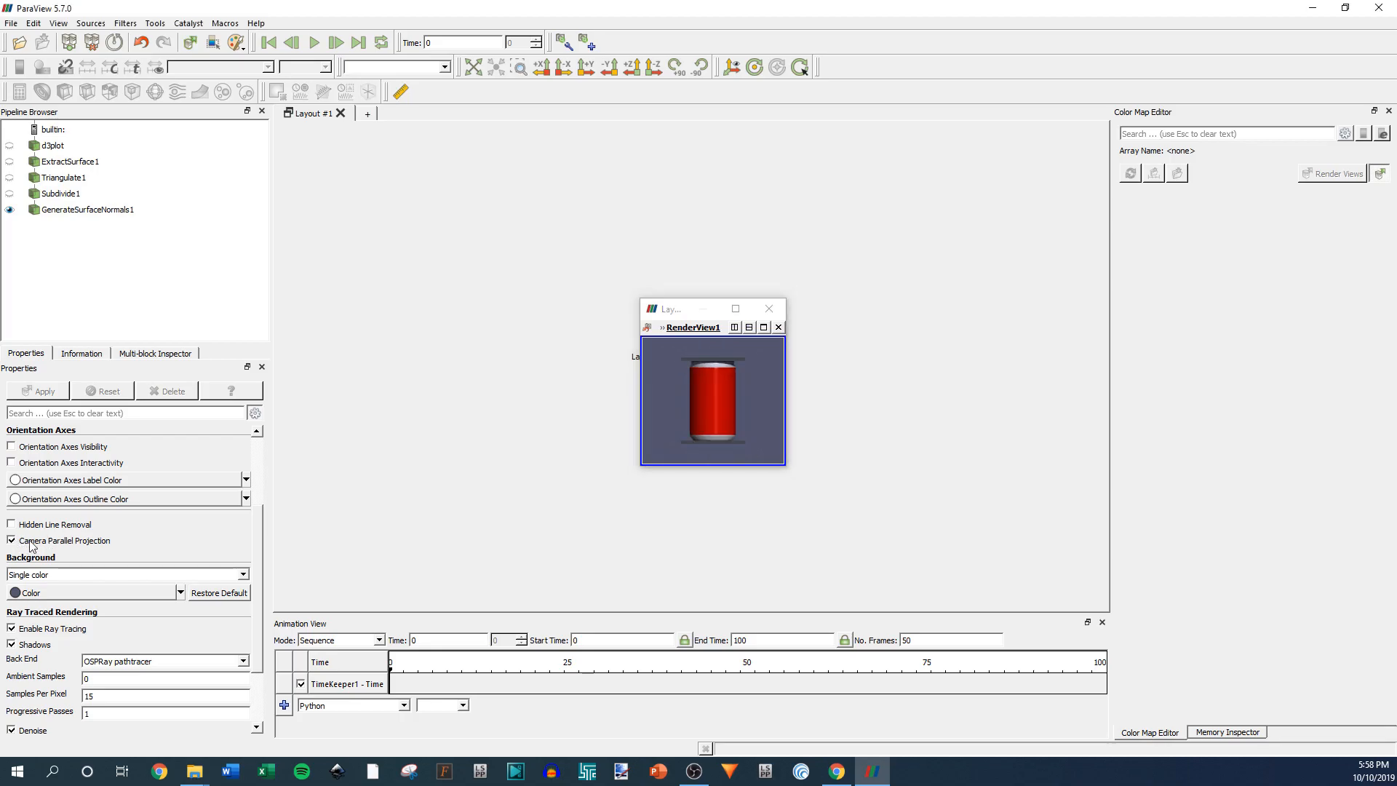
{"action": "left_click", "coordinate": [735, 310]}
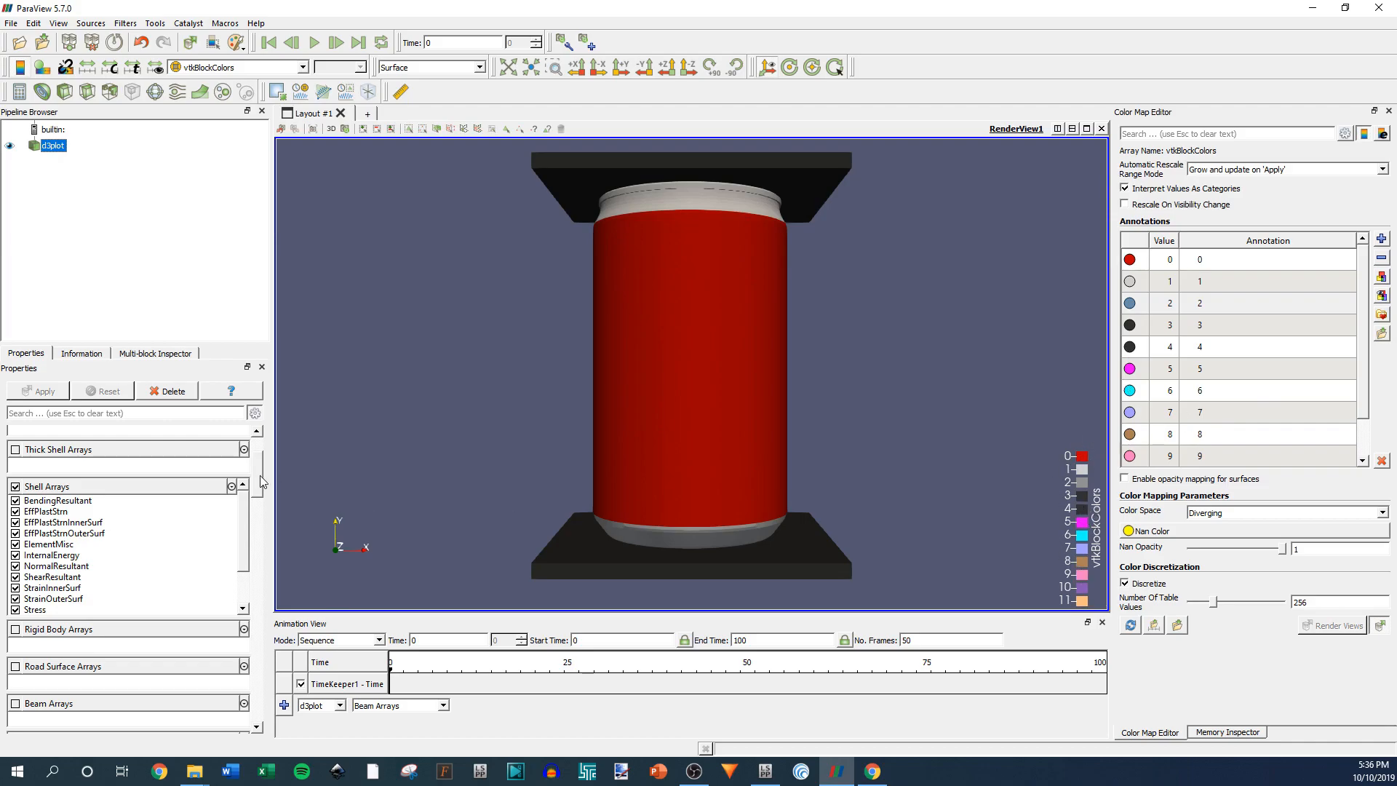
Hide the vtkBlockColors colour legend in the render view.
{"action": "left_click_drag", "start_coordinate": [259, 468], "coordinate": [260, 445]}
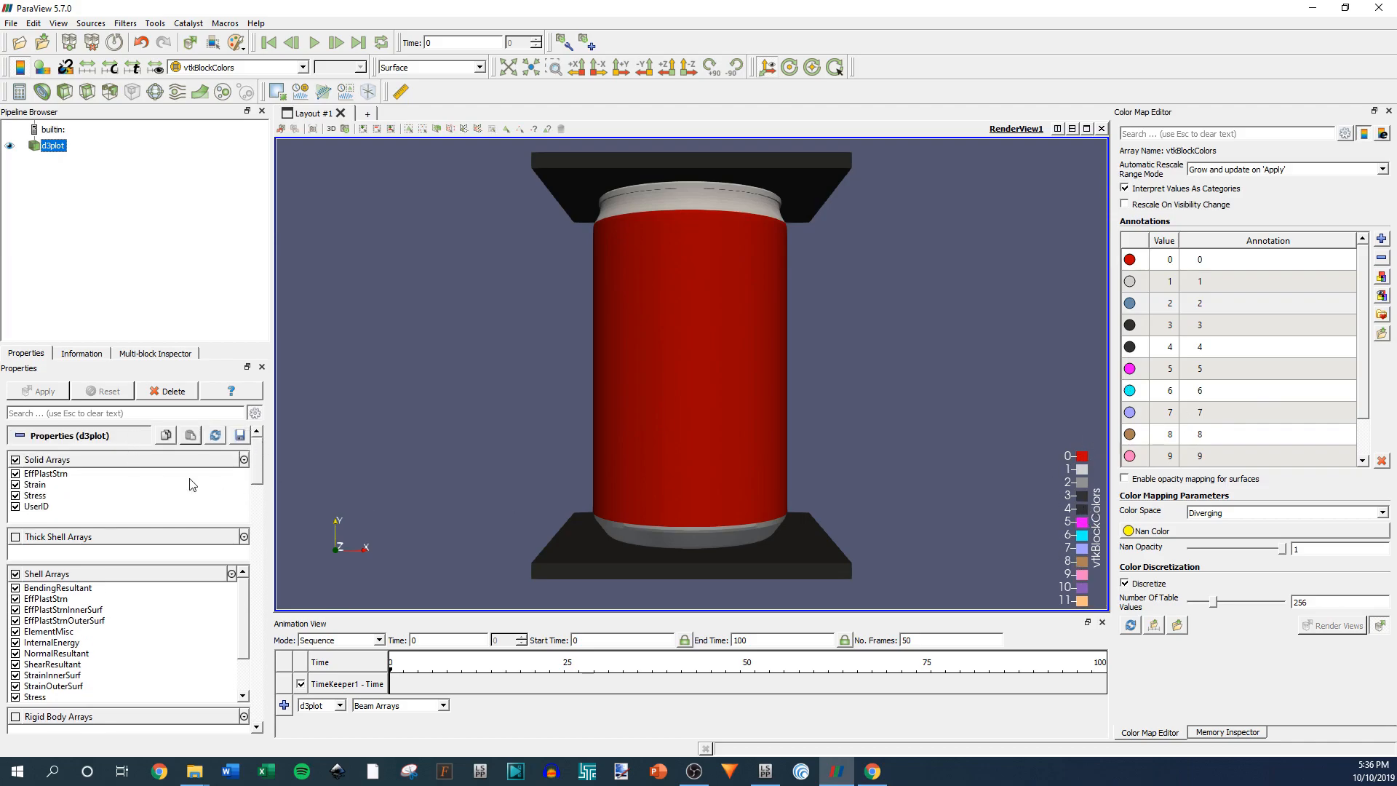
{"action": "left_click", "coordinate": [21, 436]}
{"action": "left_click", "coordinate": [21, 436]}
{"action": "left_click_drag", "start_coordinate": [259, 464], "coordinate": [260, 552]}
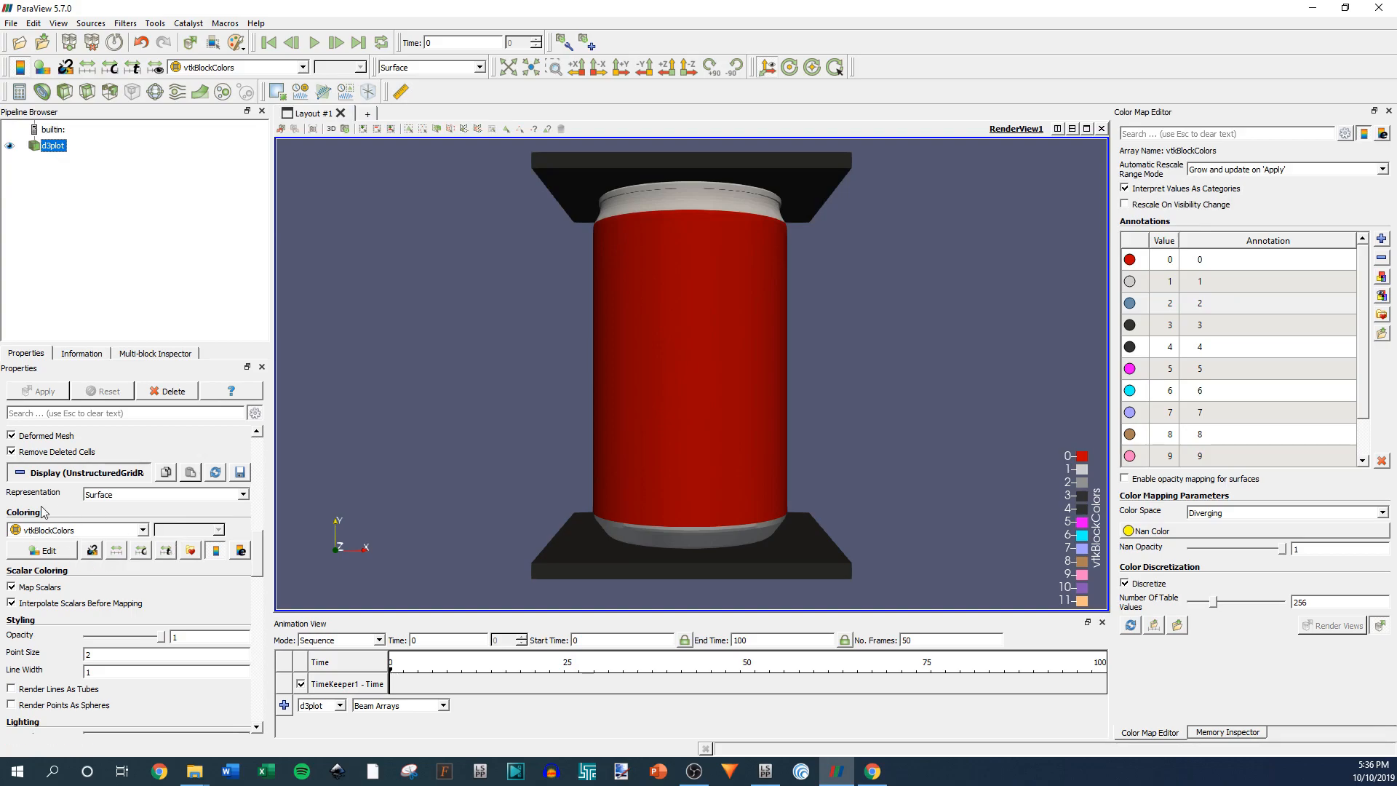
{"action": "left_click", "coordinate": [218, 552]}
{"action": "left_click", "coordinate": [217, 552]}
{"action": "left_click", "coordinate": [218, 552]}
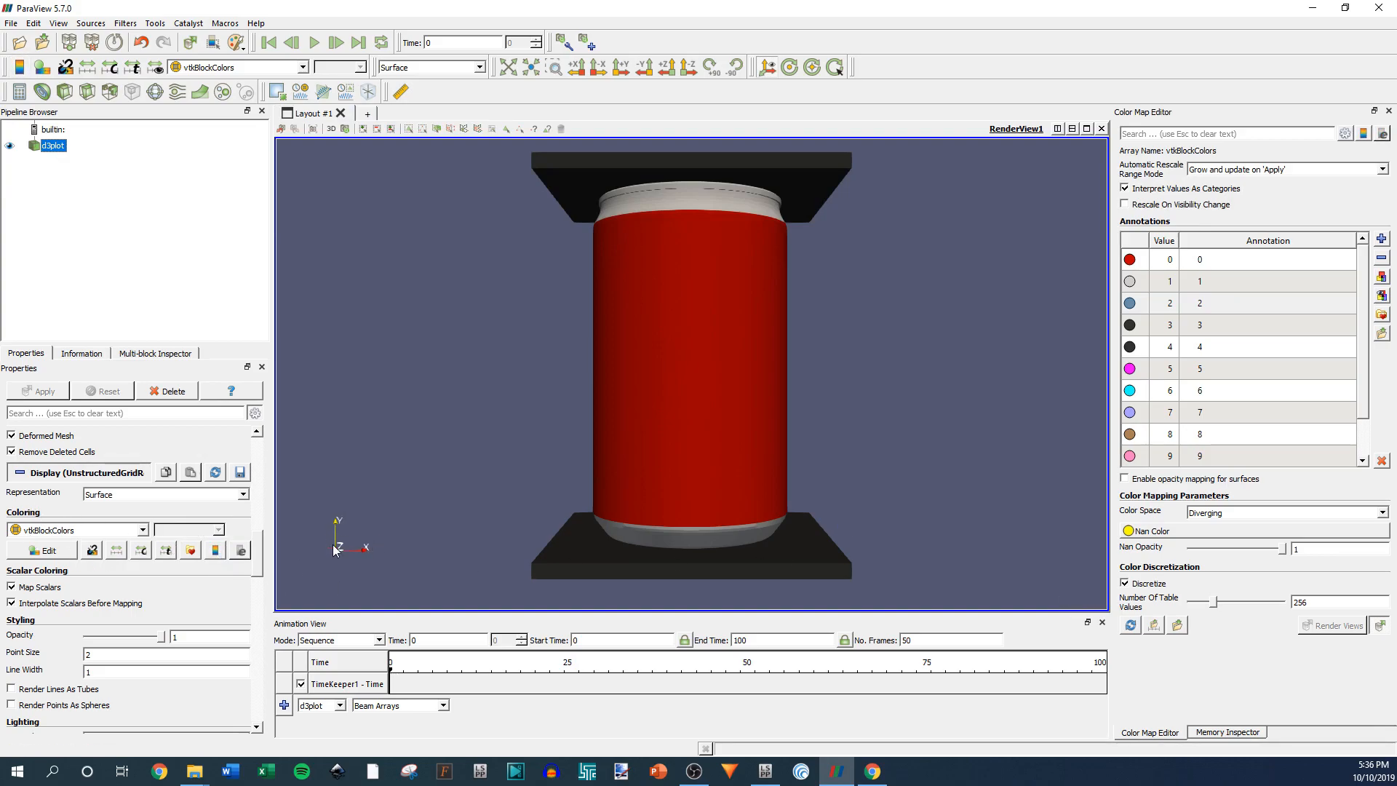
Turn off the visibility of the orientation axes in the render view.
{"action": "left_click_drag", "start_coordinate": [263, 565], "coordinate": [260, 711]}
{"action": "left_click", "coordinate": [12, 564]}
{"action": "left_click", "coordinate": [12, 564]}
{"action": "left_click", "coordinate": [11, 564]}
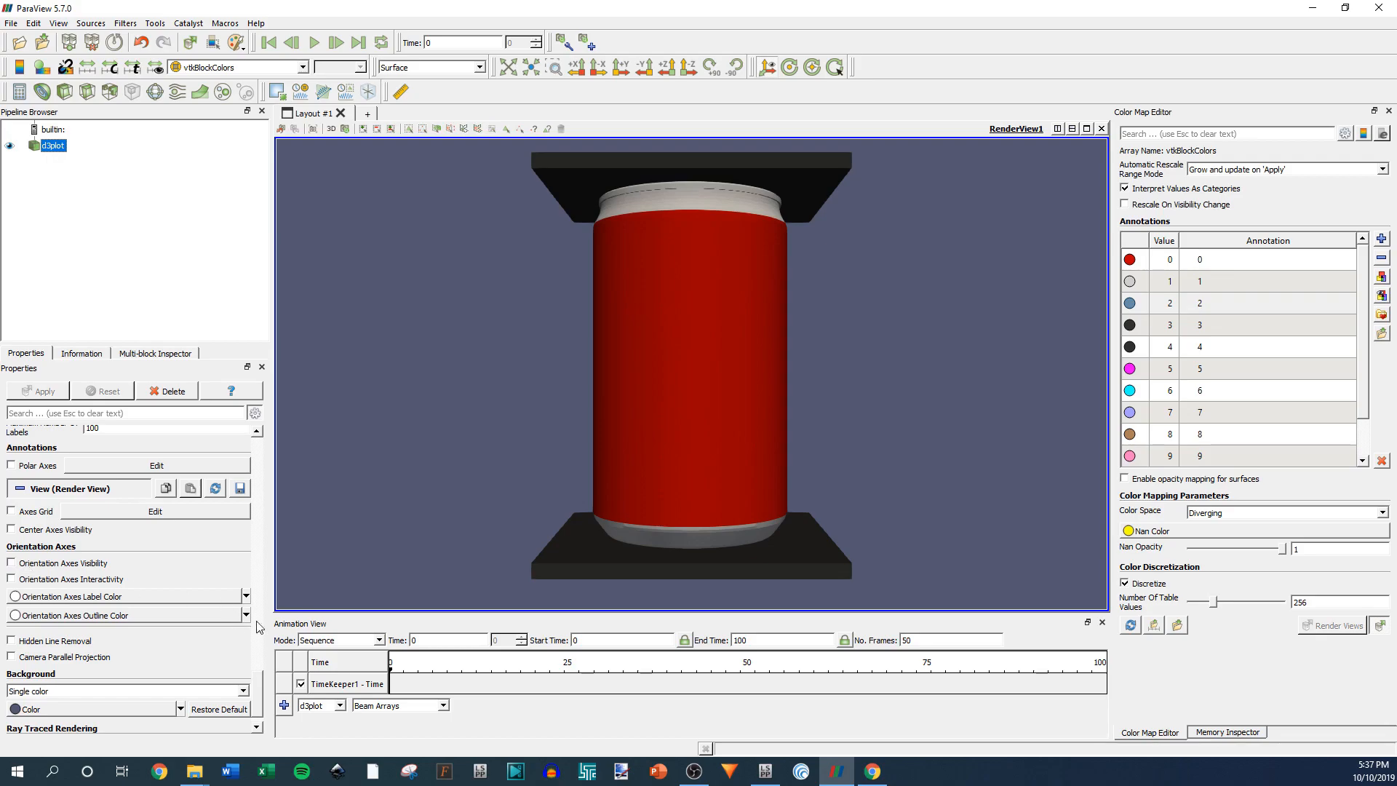
Set the model's specular lighting to 0.75 and keep Gouraud interpolation.
{"action": "left_click_drag", "start_coordinate": [260, 692], "coordinate": [232, 573]}
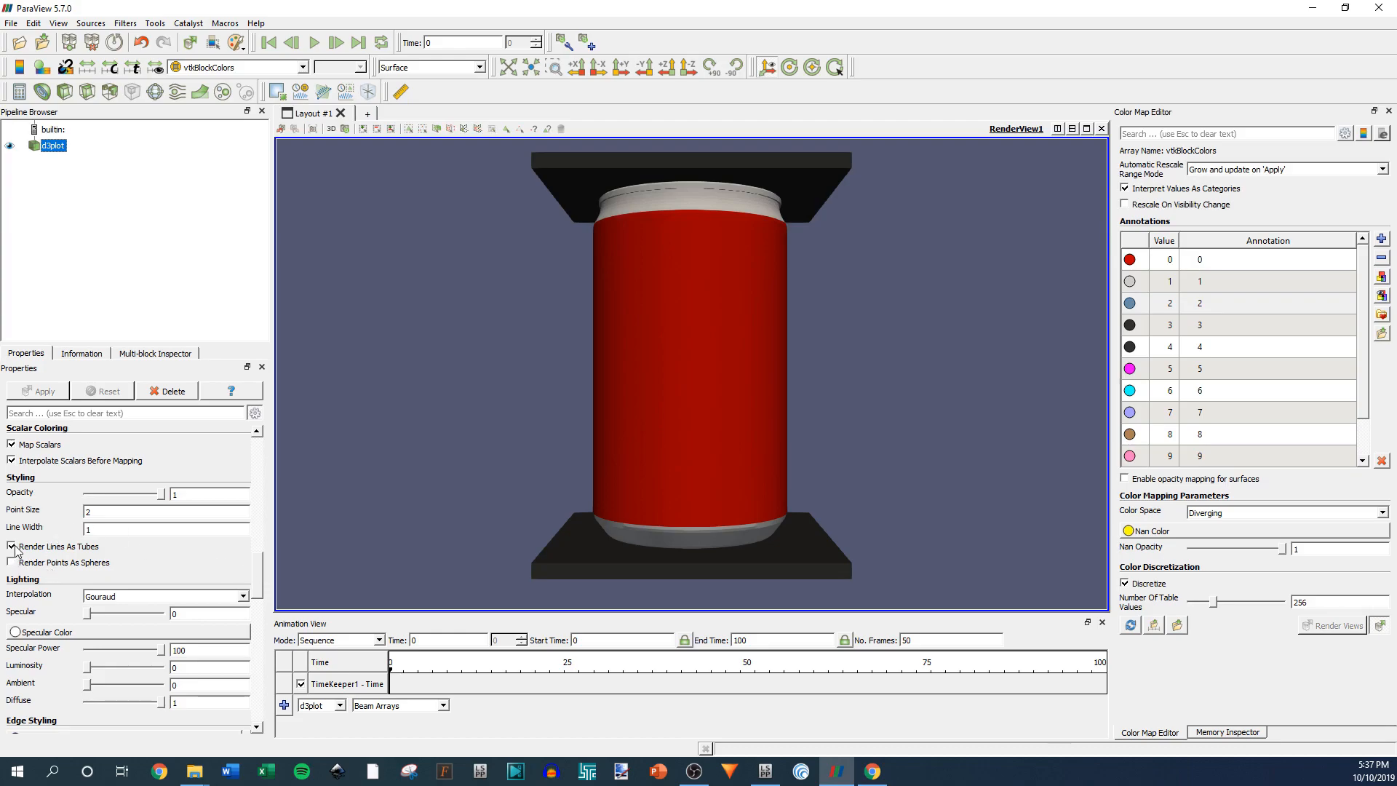
{"action": "left_click_drag", "start_coordinate": [264, 571], "coordinate": [261, 583]}
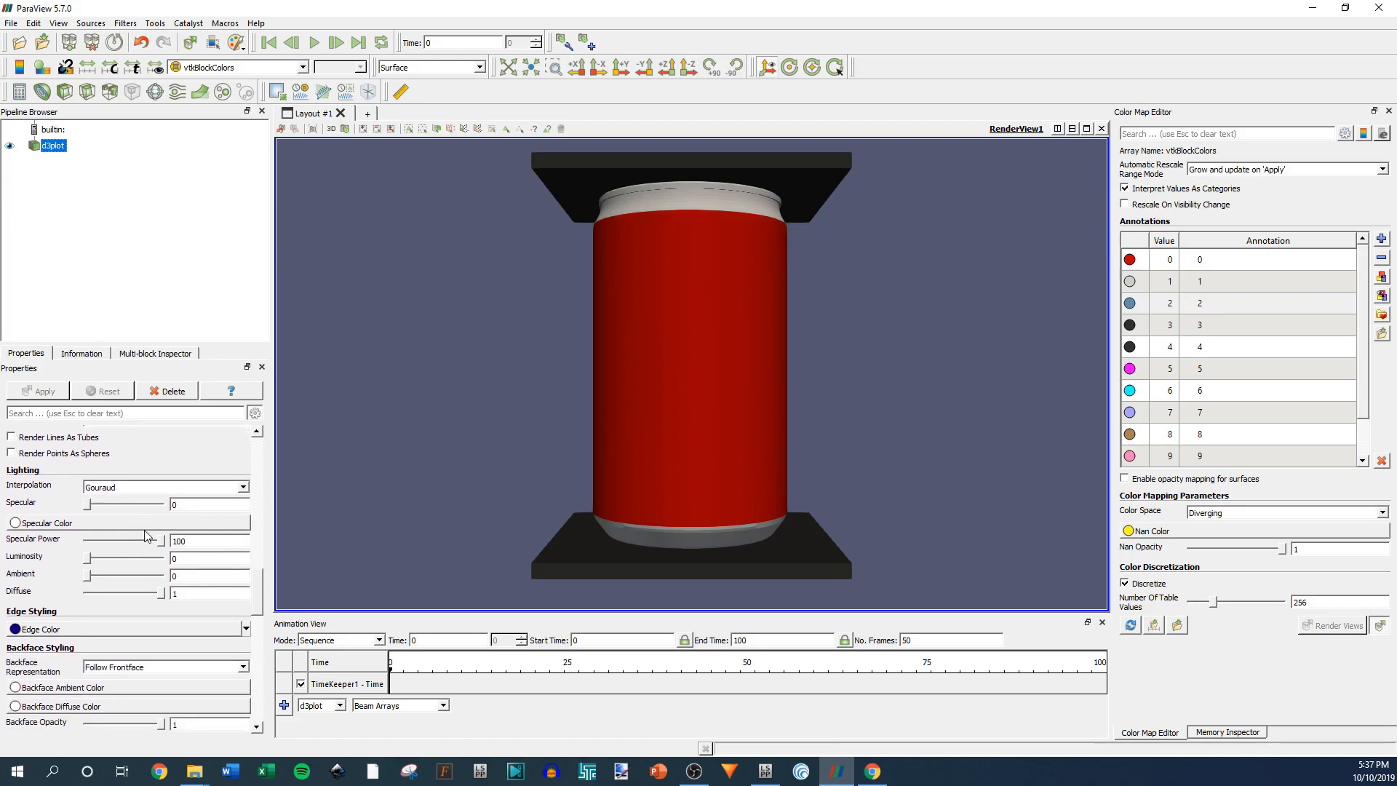
{"action": "left_click_drag", "start_coordinate": [86, 504], "coordinate": [146, 503]}
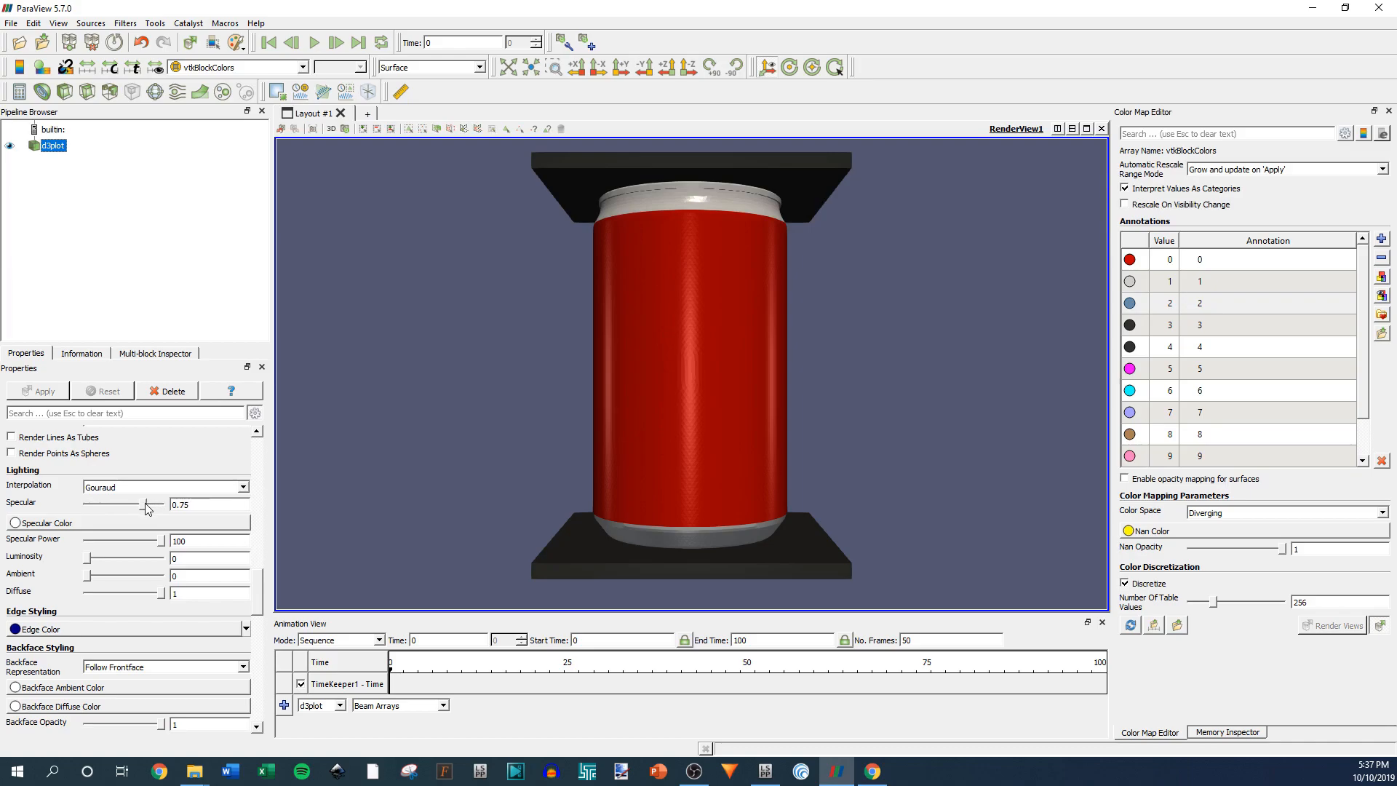
{"action": "left_click", "coordinate": [209, 487]}
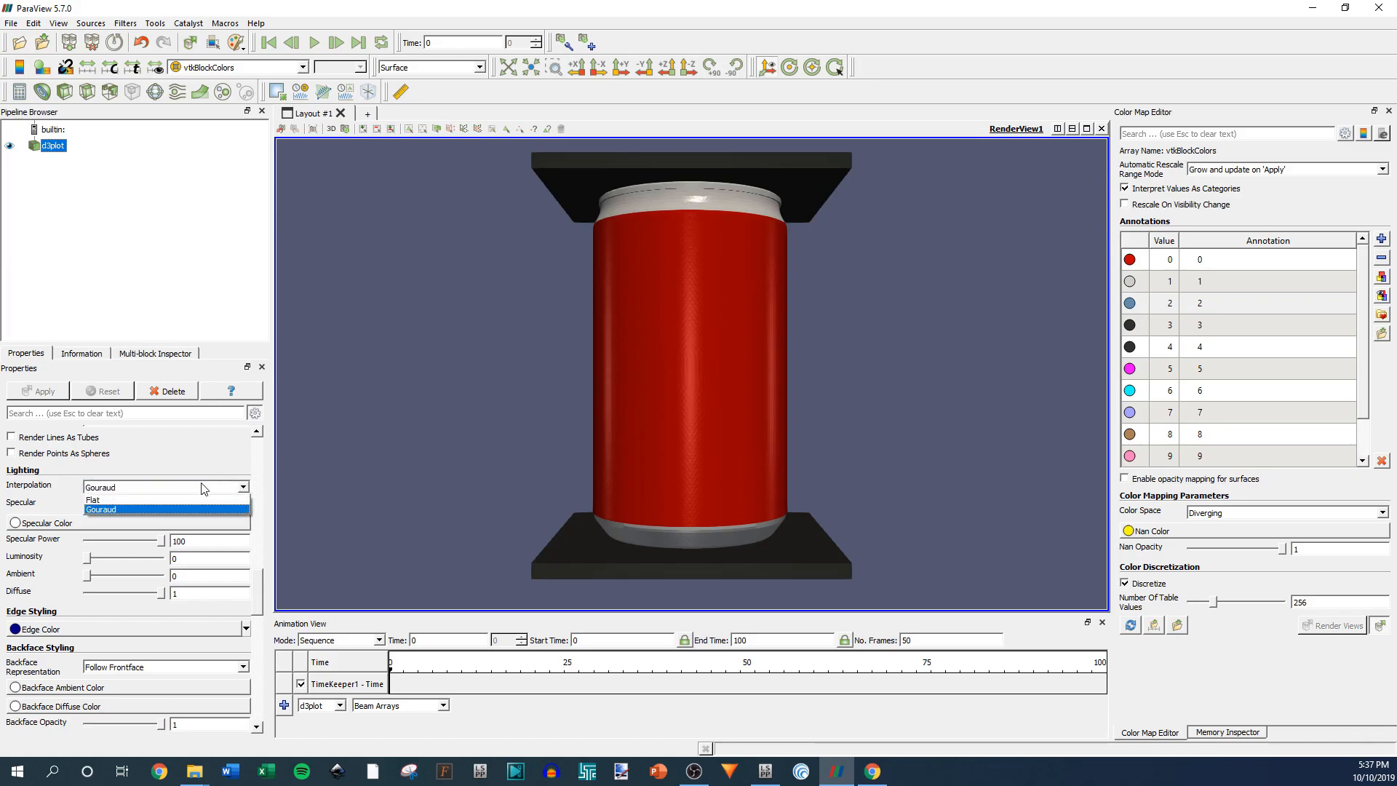
{"action": "left_click", "coordinate": [120, 492]}
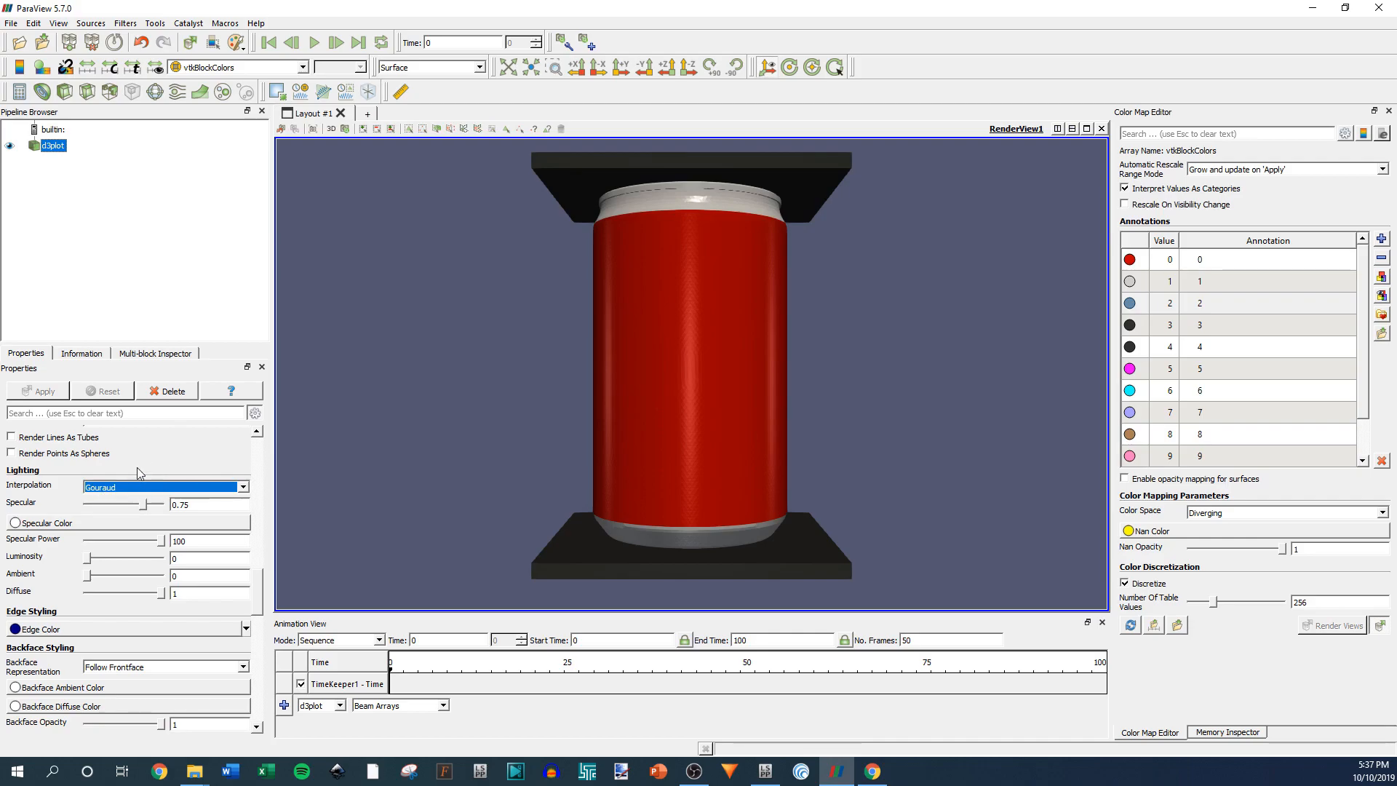
{"action": "left_click", "coordinate": [259, 514]}
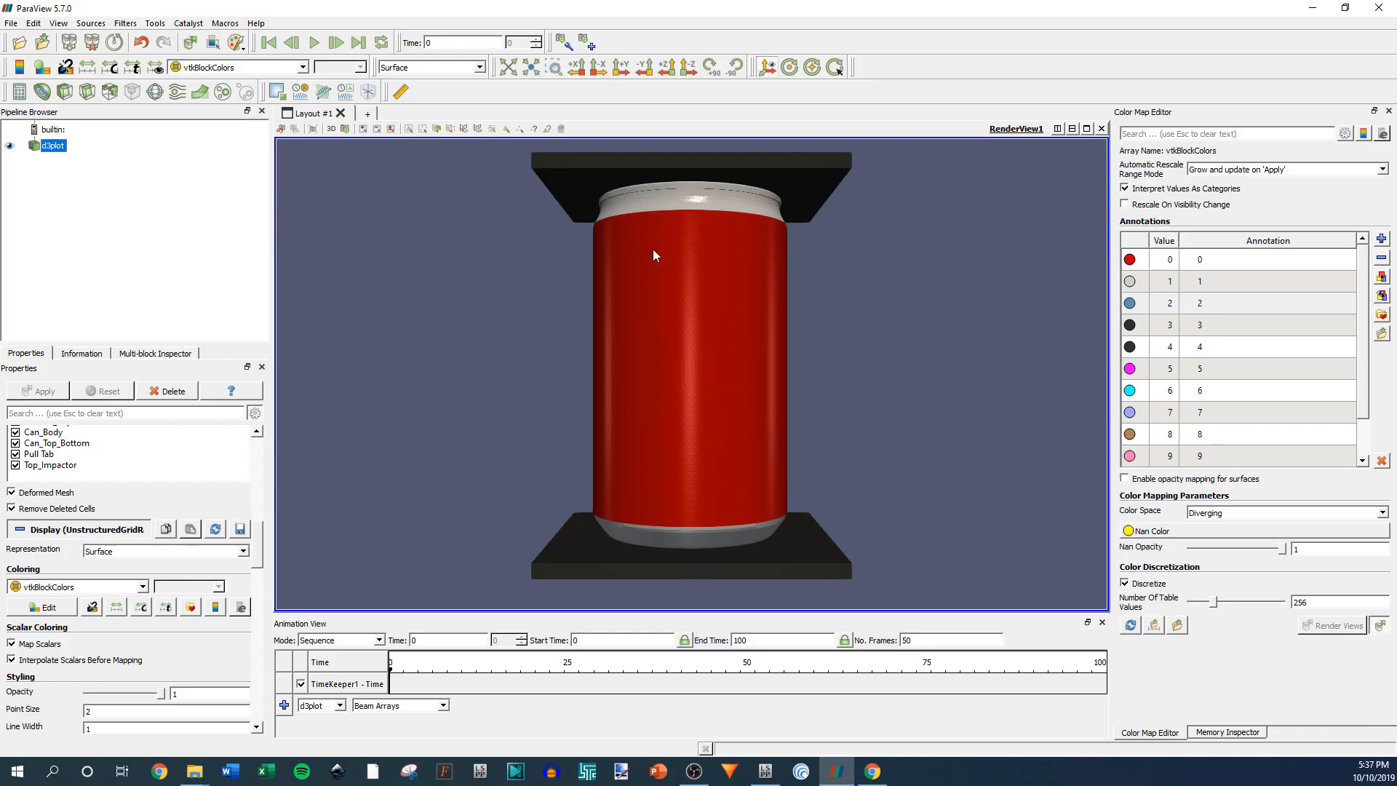
Bring up the Light Inspector to access the scene's light settings.
{"action": "scroll", "coordinate": [167, 624], "scroll_direction": "down", "scroll_amount": 1}
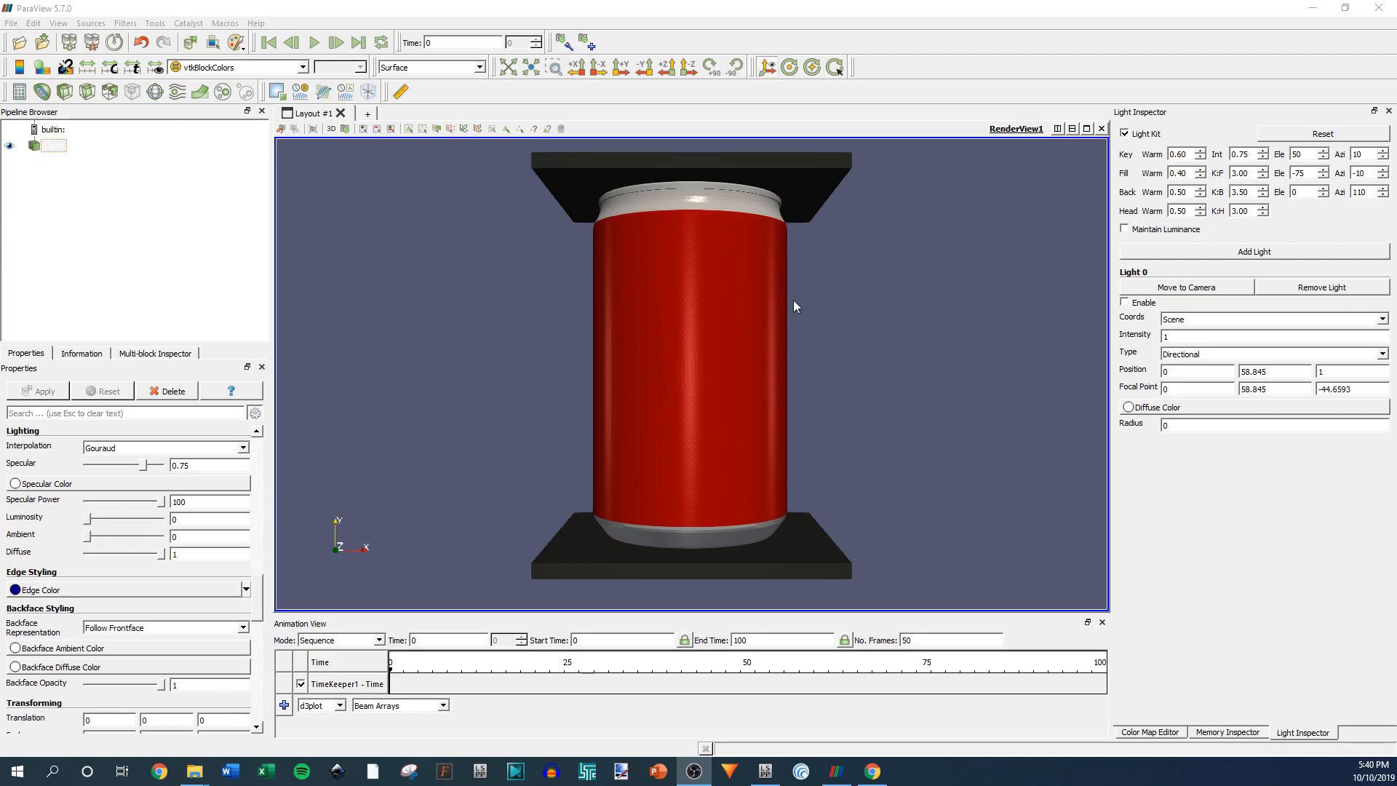
{"action": "left_click", "coordinate": [138, 24]}
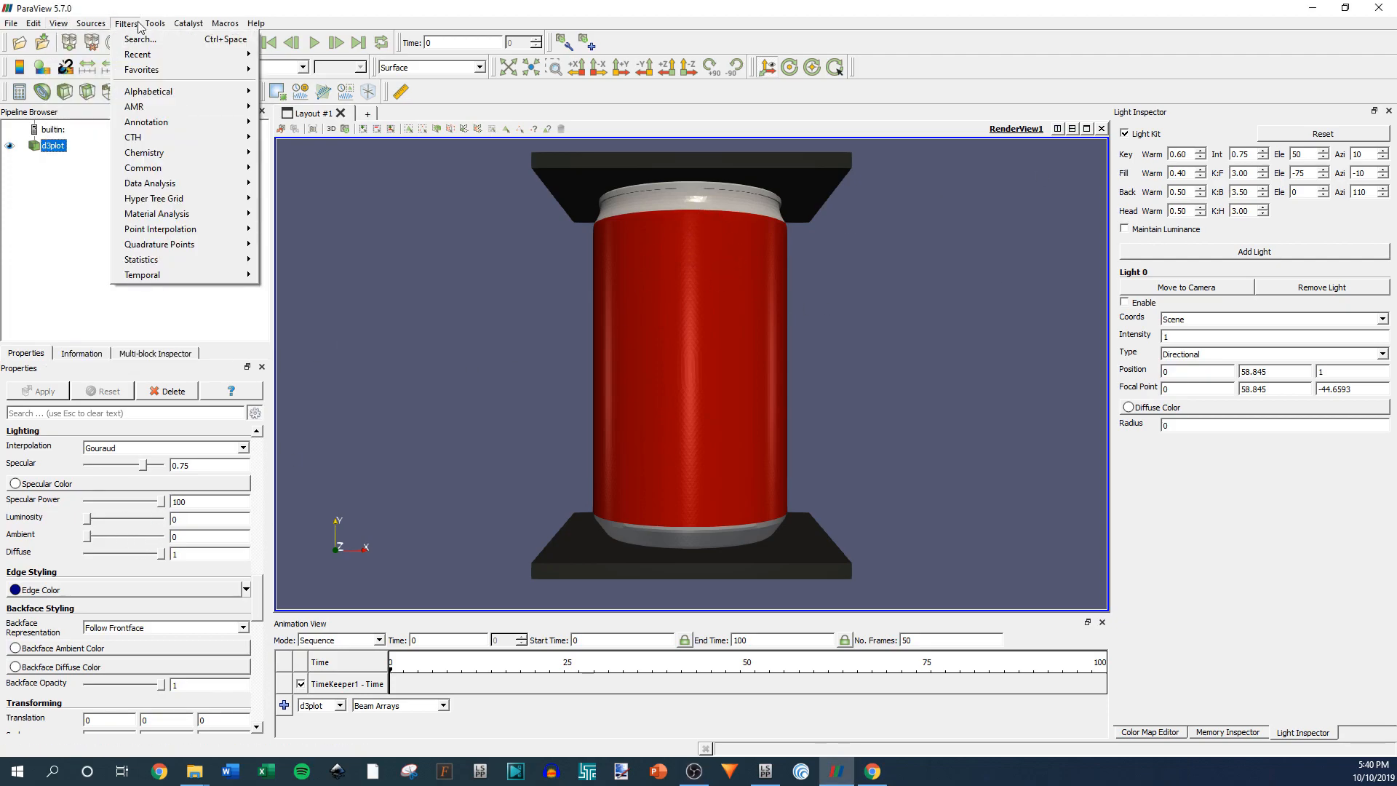
{"action": "left_click", "coordinate": [84, 154]}
{"action": "left_click", "coordinate": [58, 23]}
{"action": "left_click", "coordinate": [77, 135]}
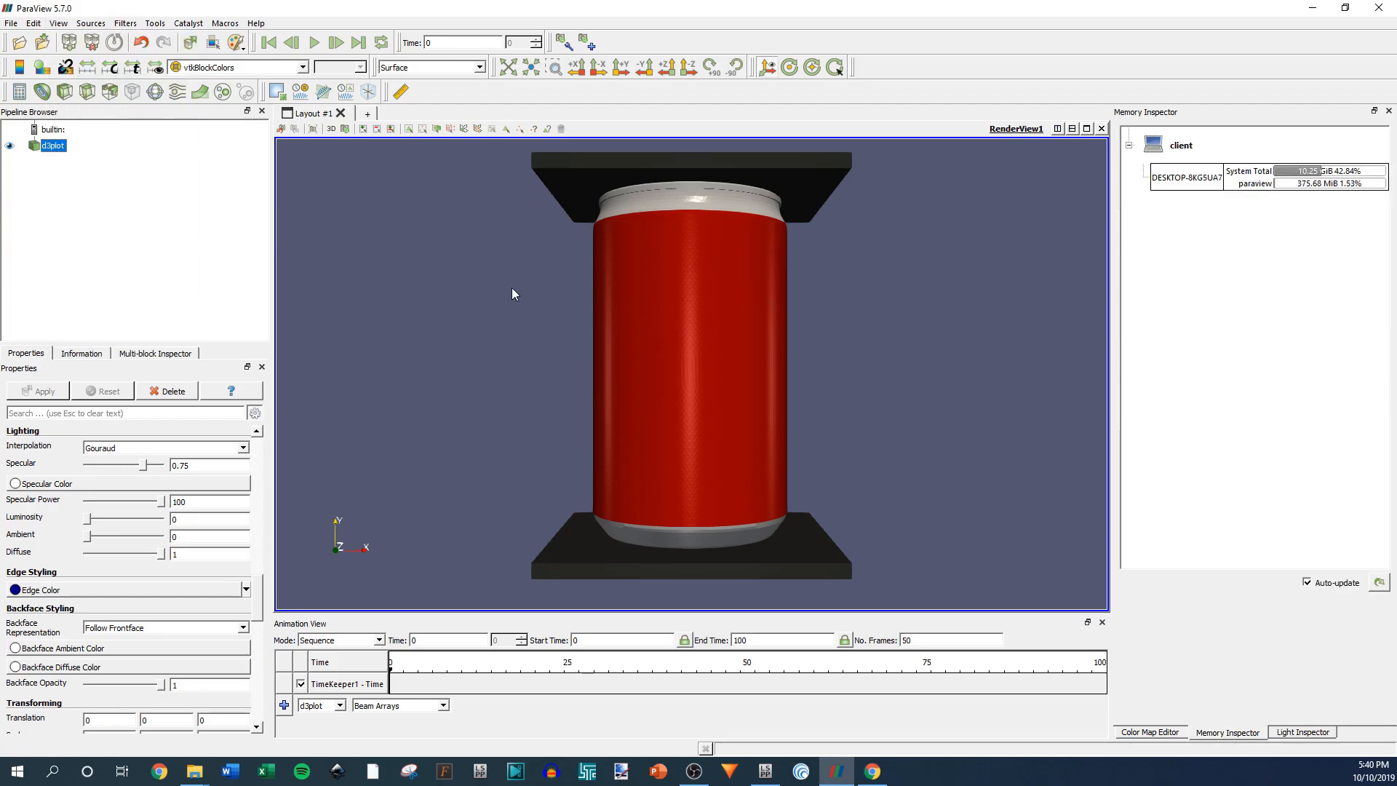
{"action": "left_click", "coordinate": [1304, 733]}
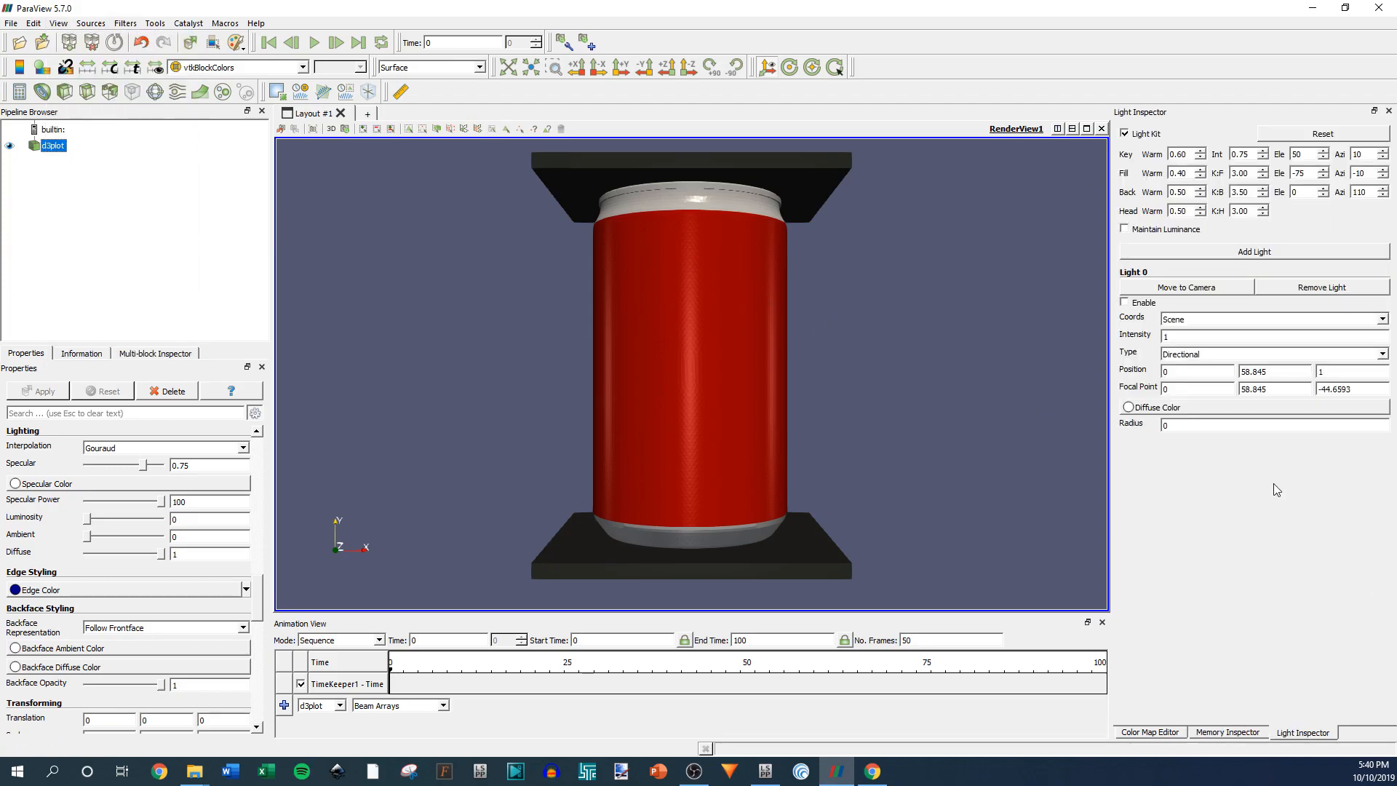
{"action": "left_click", "coordinate": [1242, 734]}
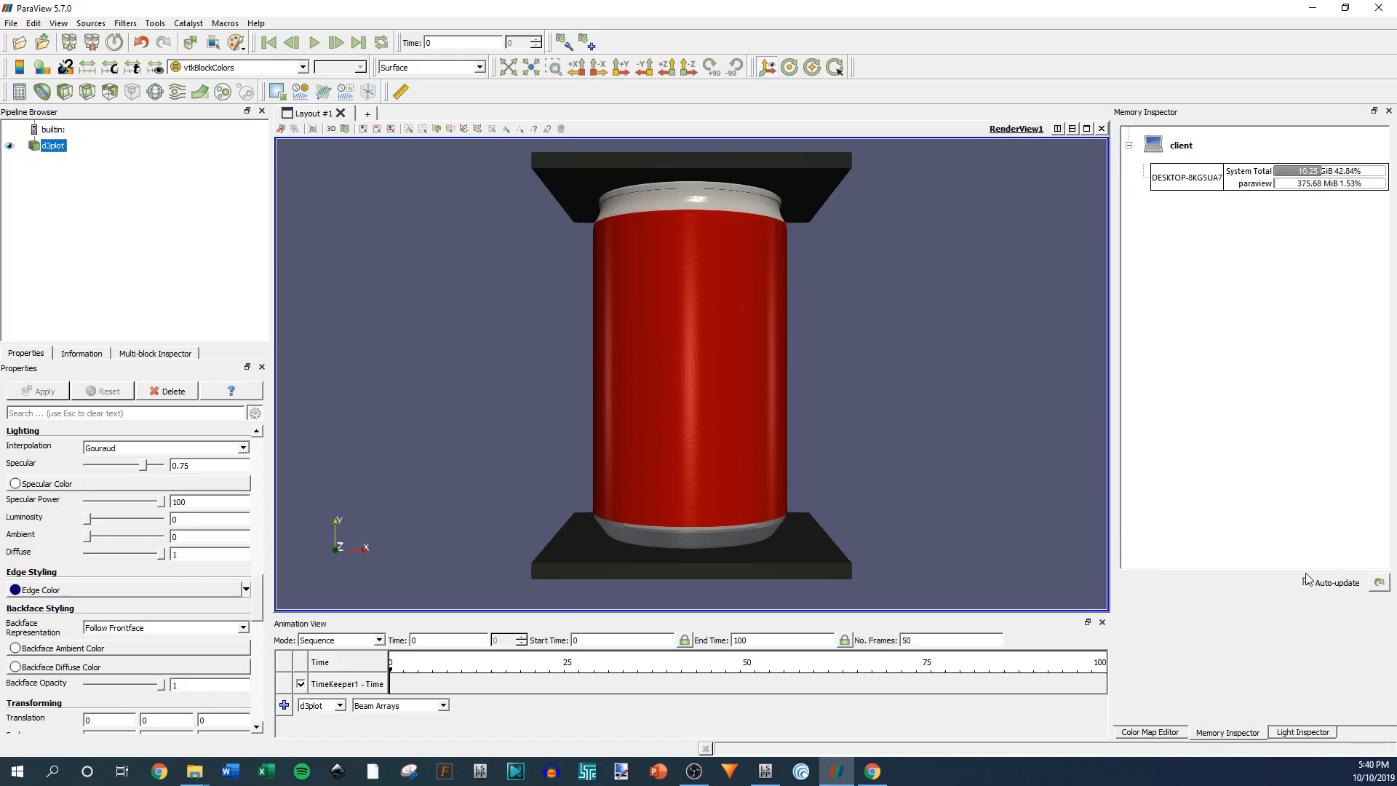
{"action": "left_click", "coordinate": [1297, 734]}
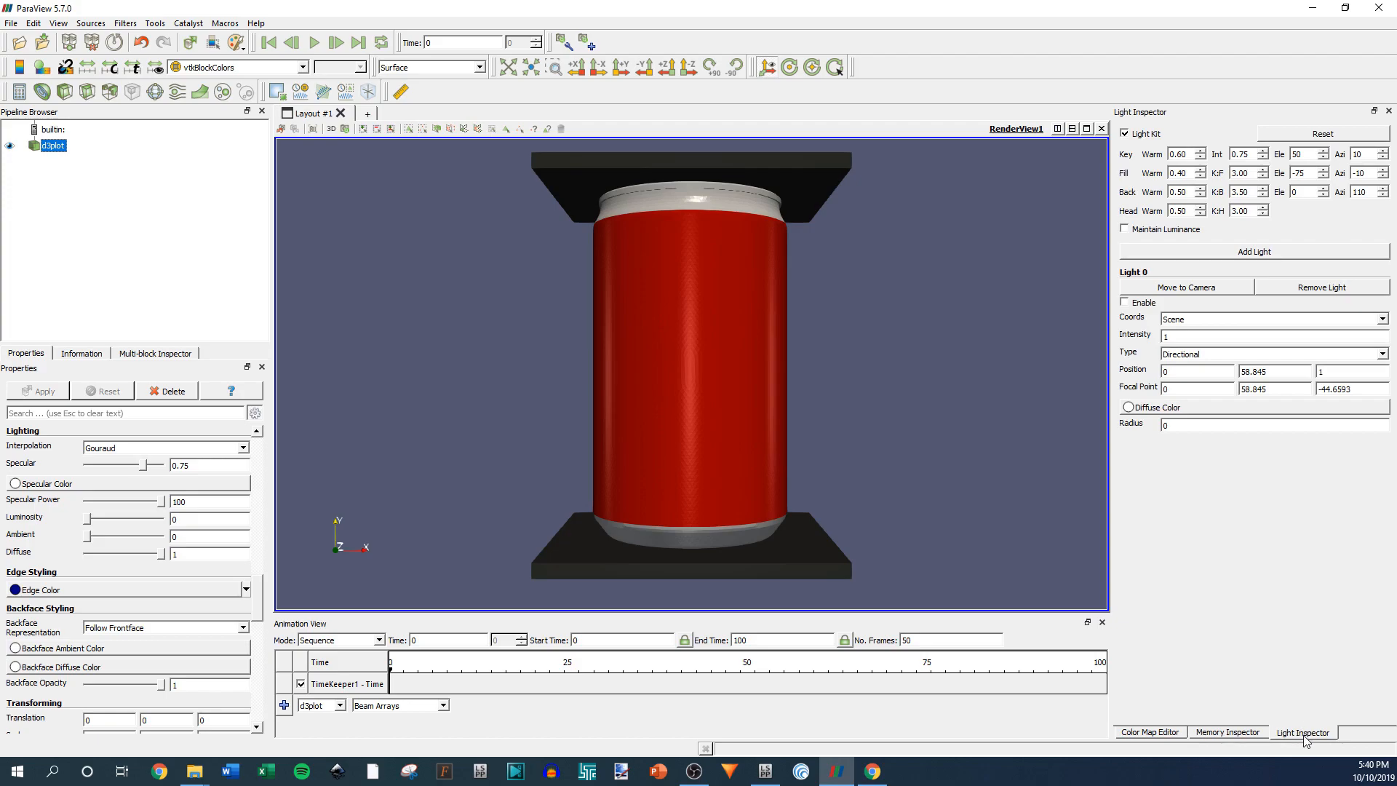
Switch off the Light Kit and enable Light 0, keeping its Scene coordinates.
{"action": "left_click", "coordinate": [1125, 134]}
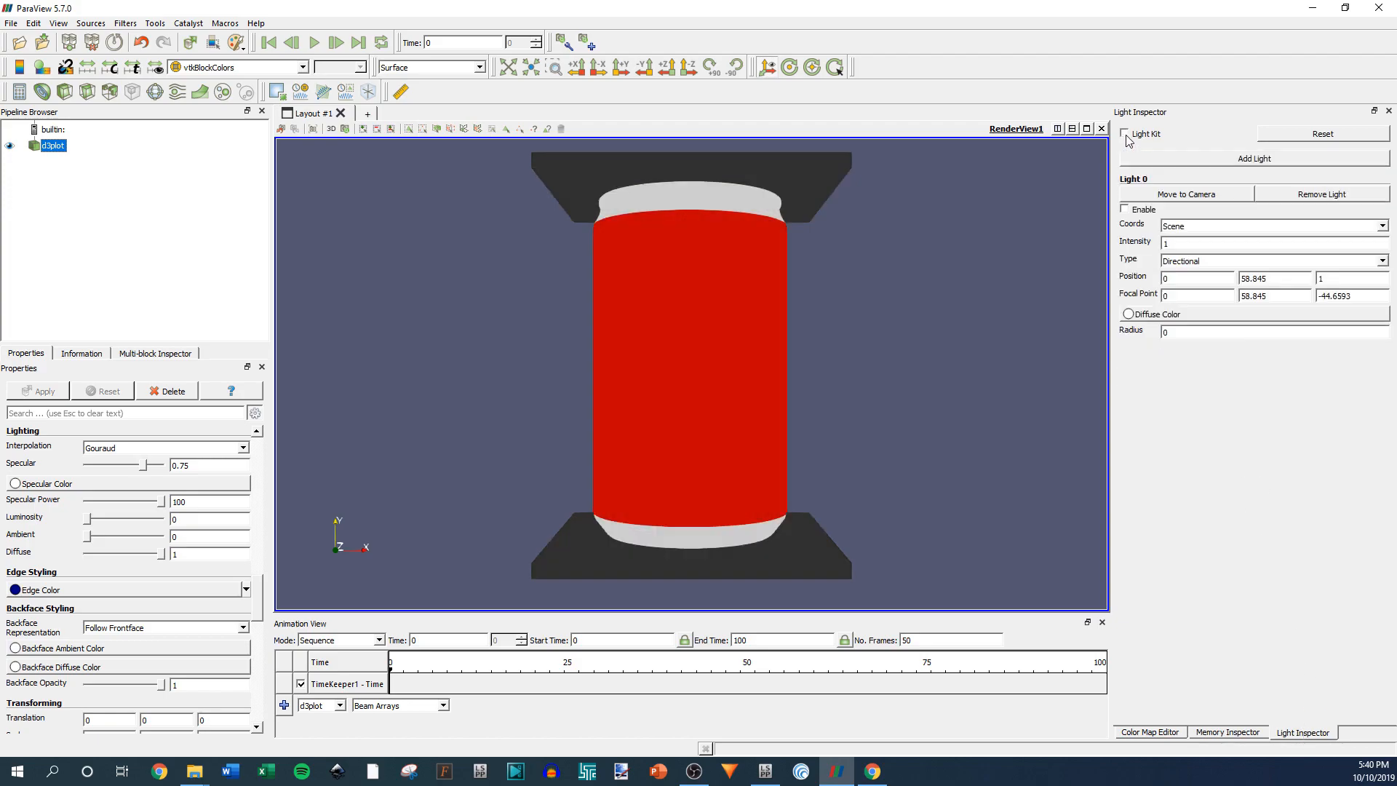
{"action": "left_click", "coordinate": [1125, 210]}
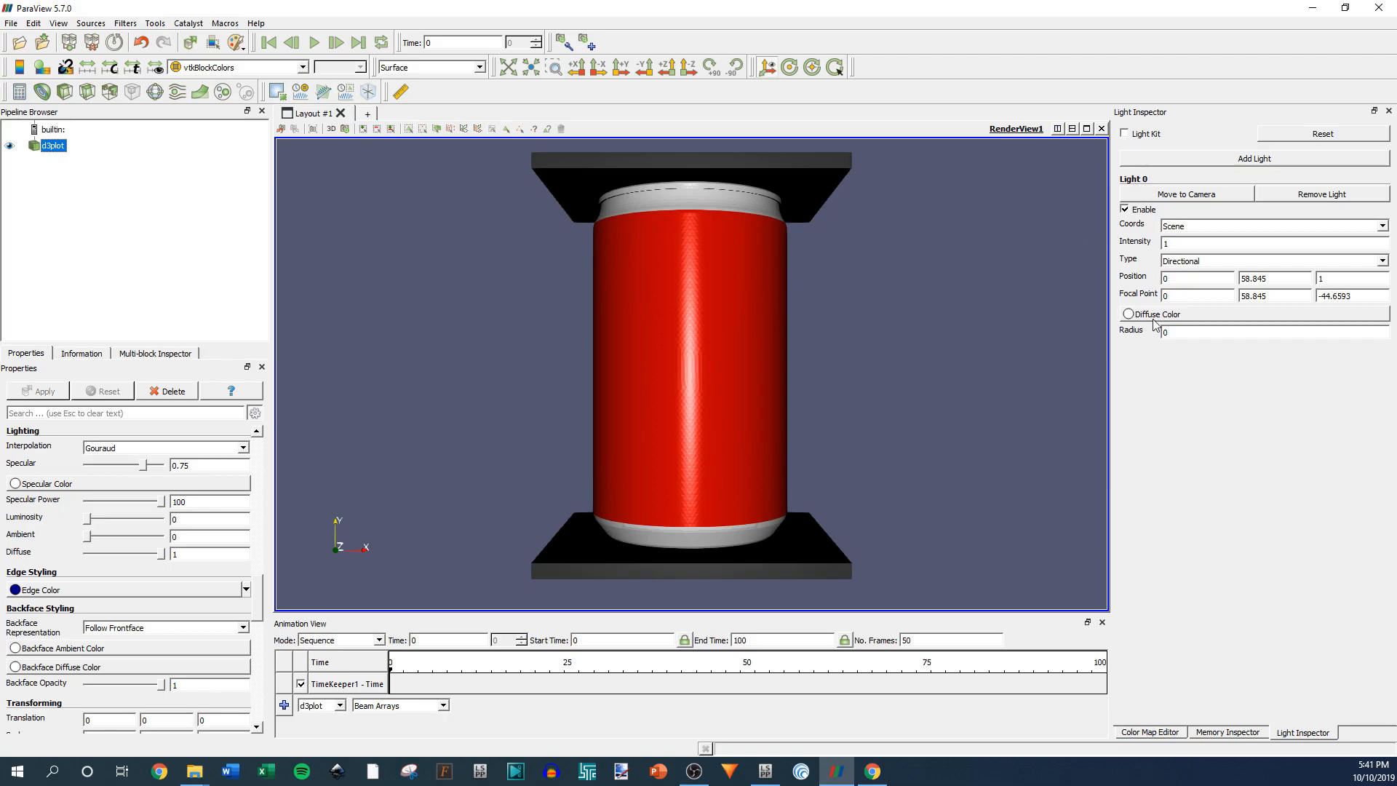
{"action": "left_click", "coordinate": [1192, 232]}
{"action": "left_click", "coordinate": [1181, 238]}
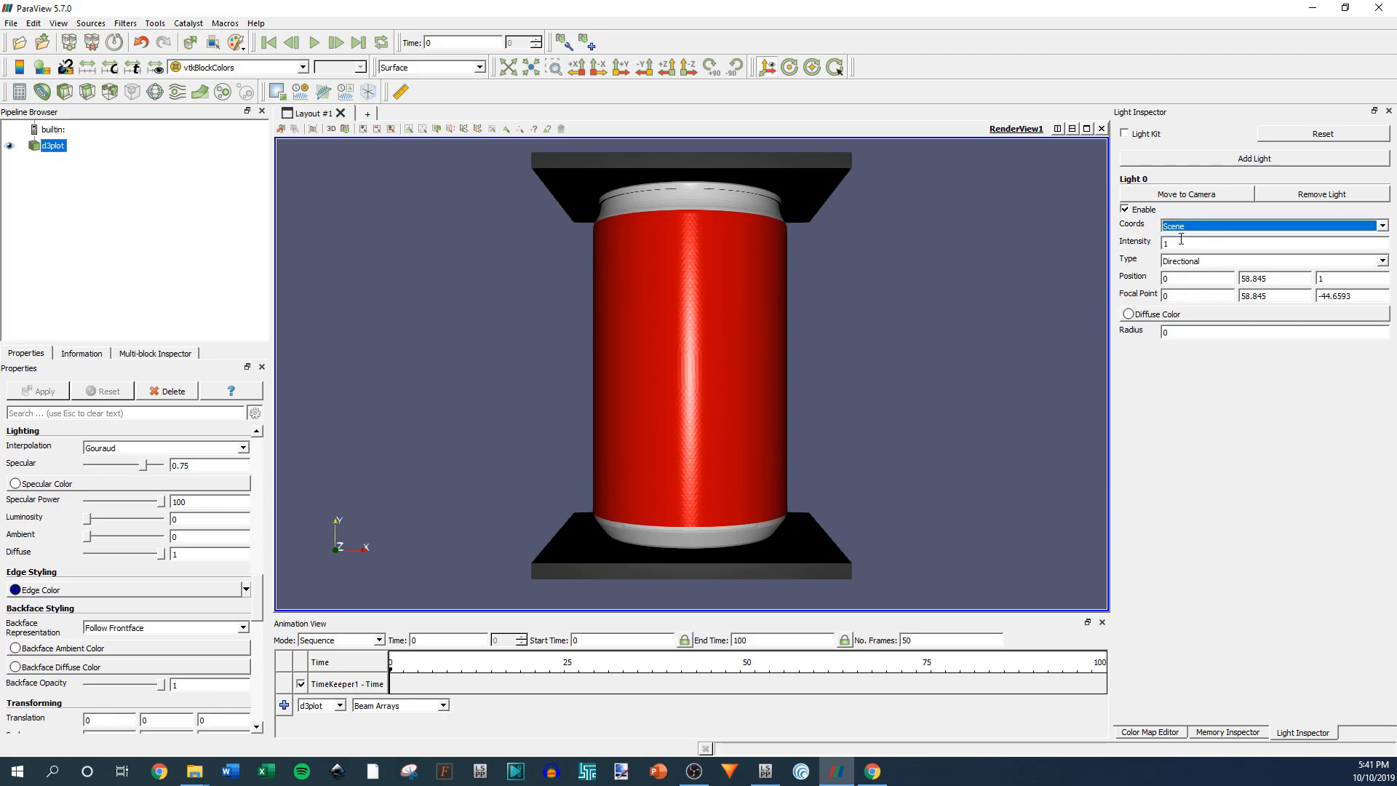
Set Light 0's intensity to 0.75 and keep its type as Directional.
{"action": "left_click_drag", "start_coordinate": [1179, 241], "coordinate": [1148, 262]}
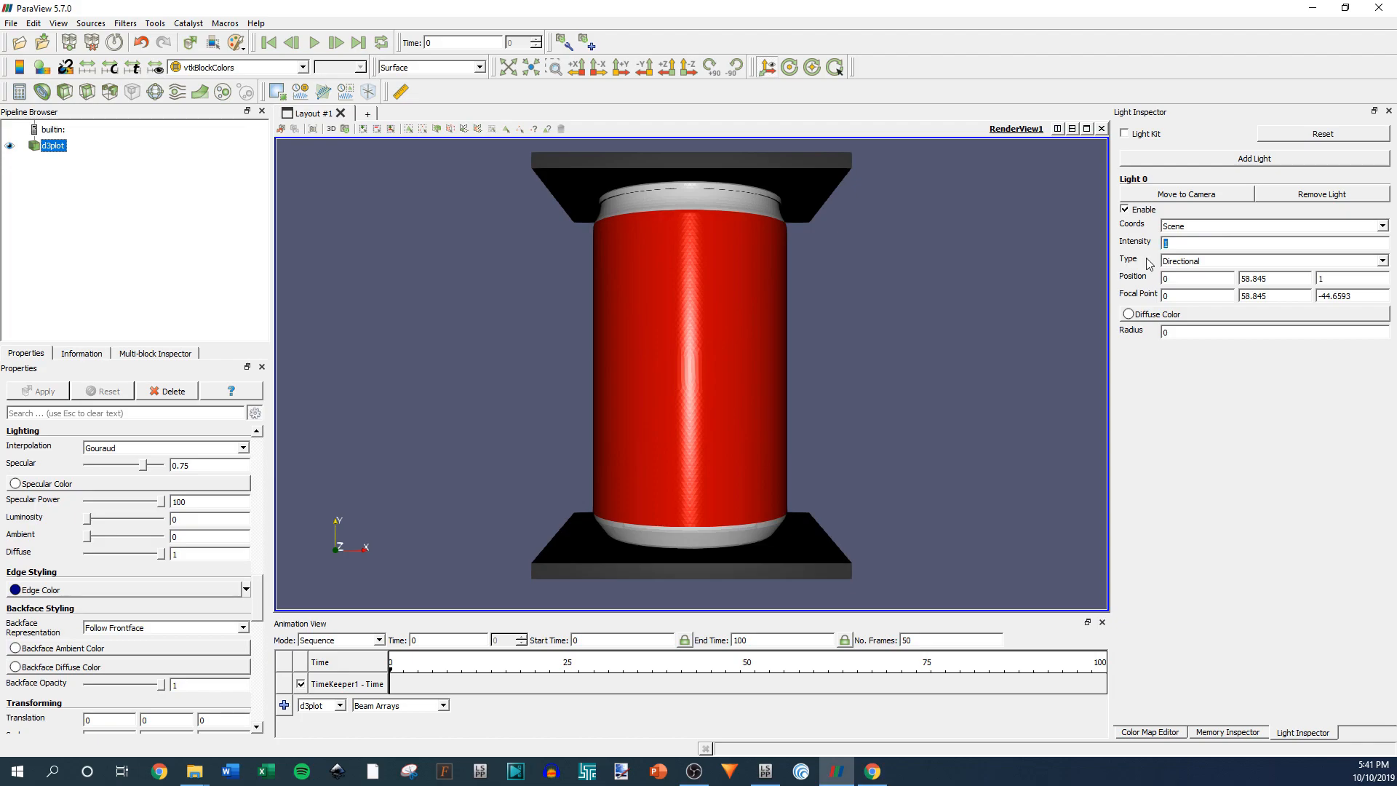
{"action": "key", "text": "Return"}
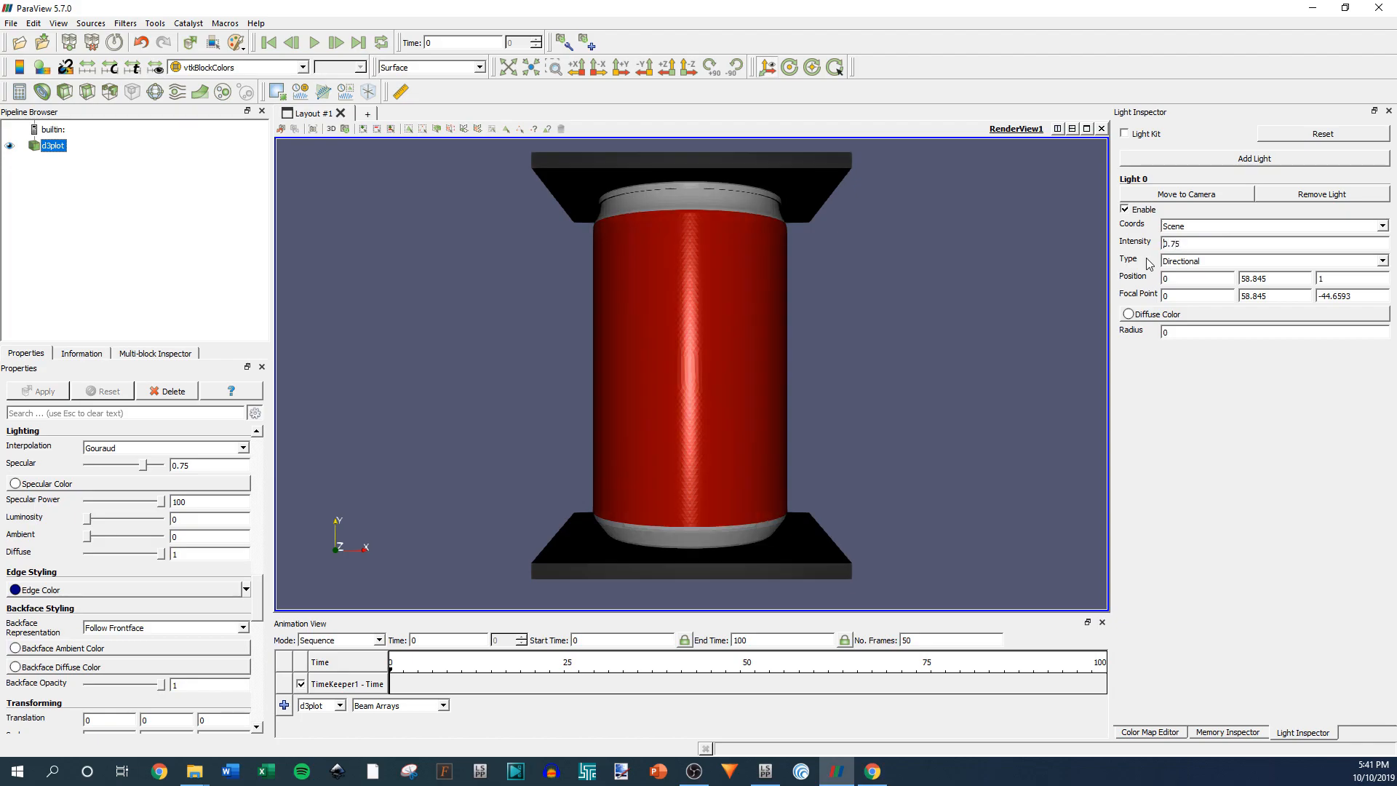
{"action": "left_click", "coordinate": [1191, 260]}
{"action": "left_click", "coordinate": [1192, 276]}
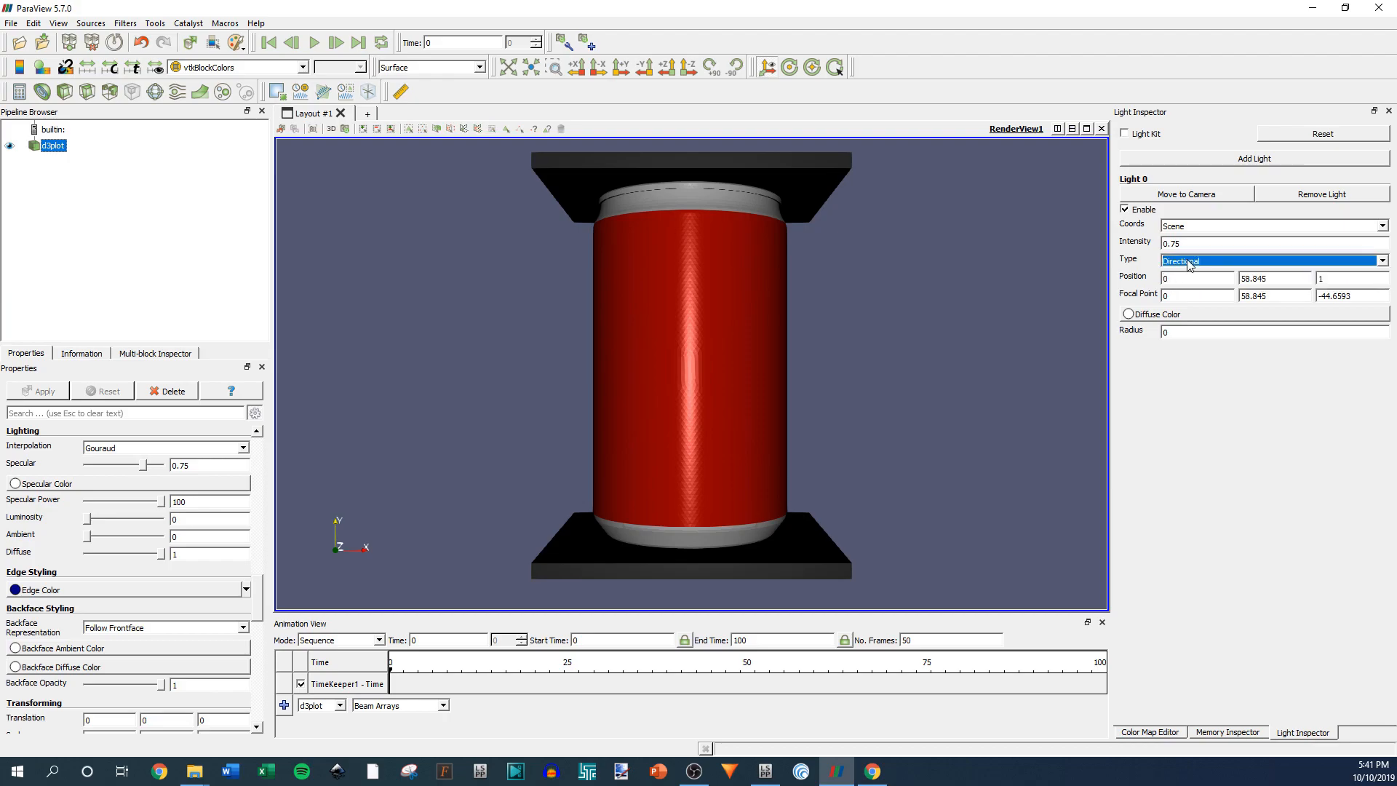
{"action": "left_click", "coordinate": [1189, 275]}
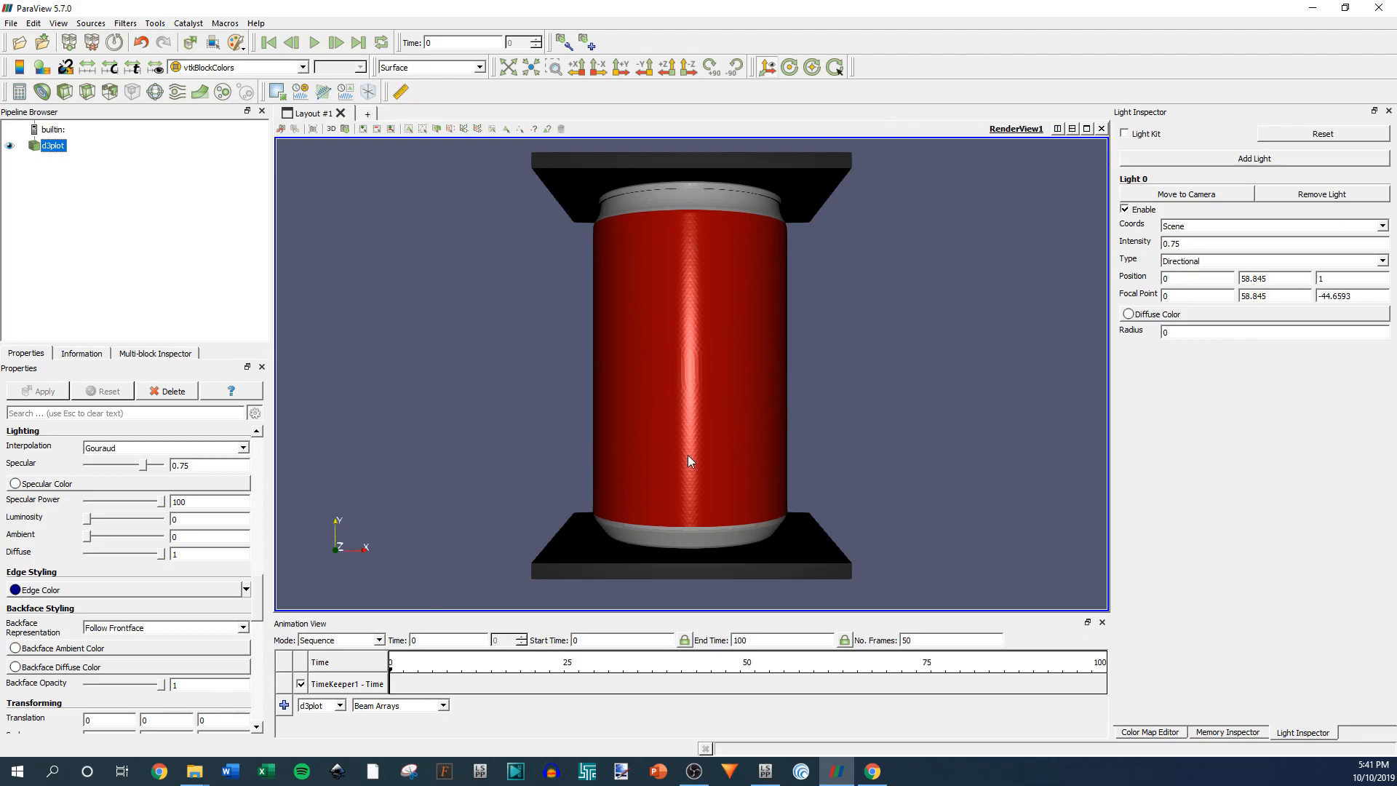
Try X positions of 200, 100 and 500 for Light 0.
{"action": "double_click", "coordinate": [1173, 278]}
{"action": "key", "text": "Return"}
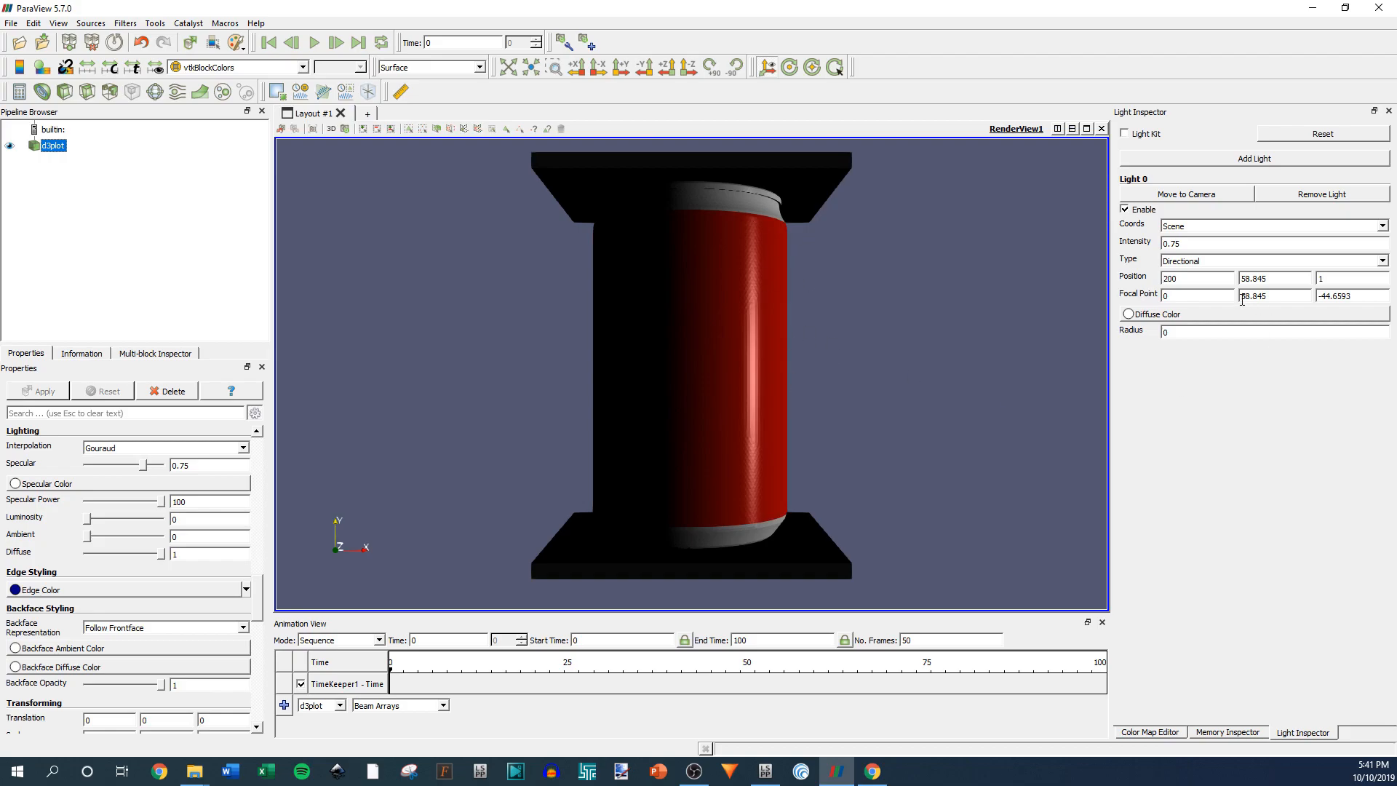
{"action": "left_click_drag", "start_coordinate": [1204, 281], "coordinate": [1112, 287]}
{"action": "type", "text": "1"}
{"action": "key", "text": "Return"}
{"action": "key", "text": "ctrl+a"}
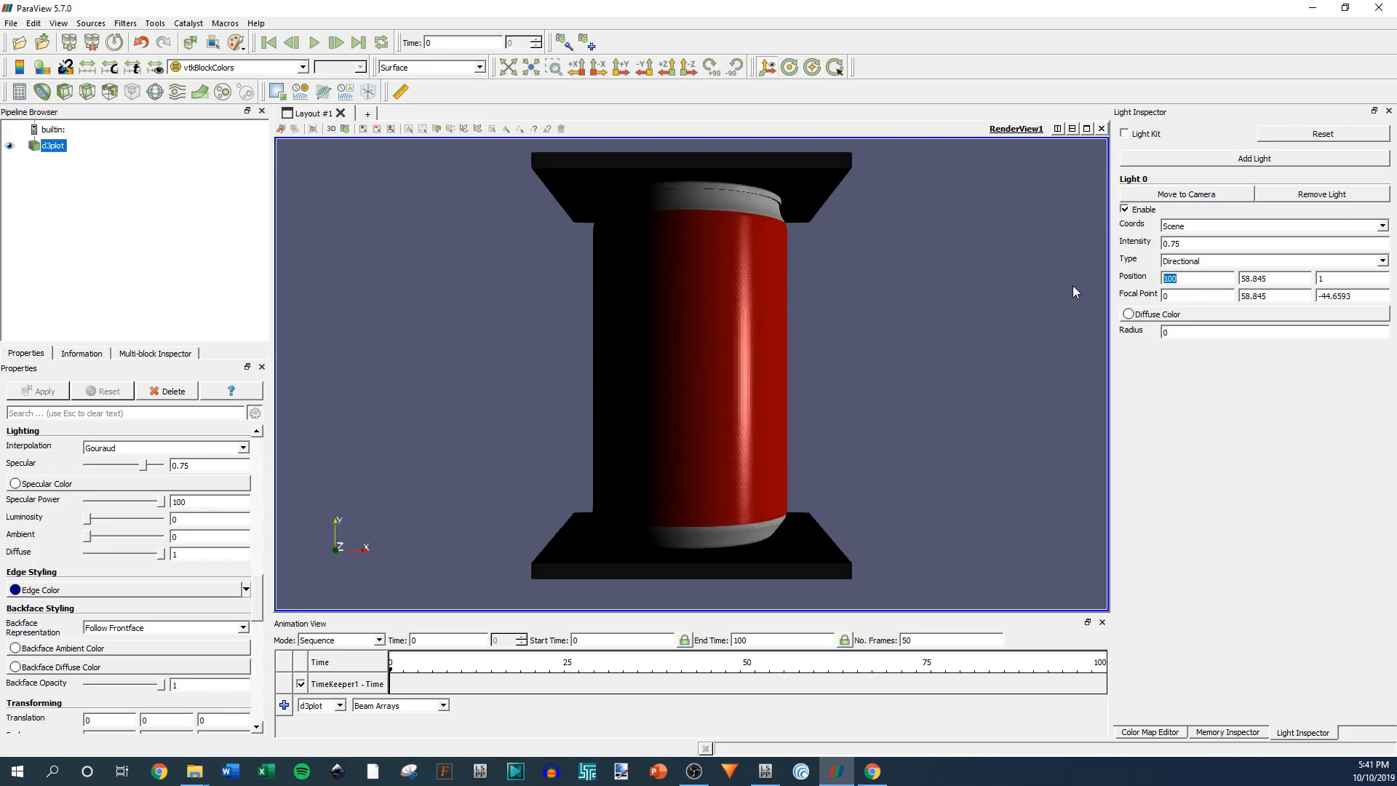
{"action": "type", "text": "500"}
{"action": "key", "text": "Return"}
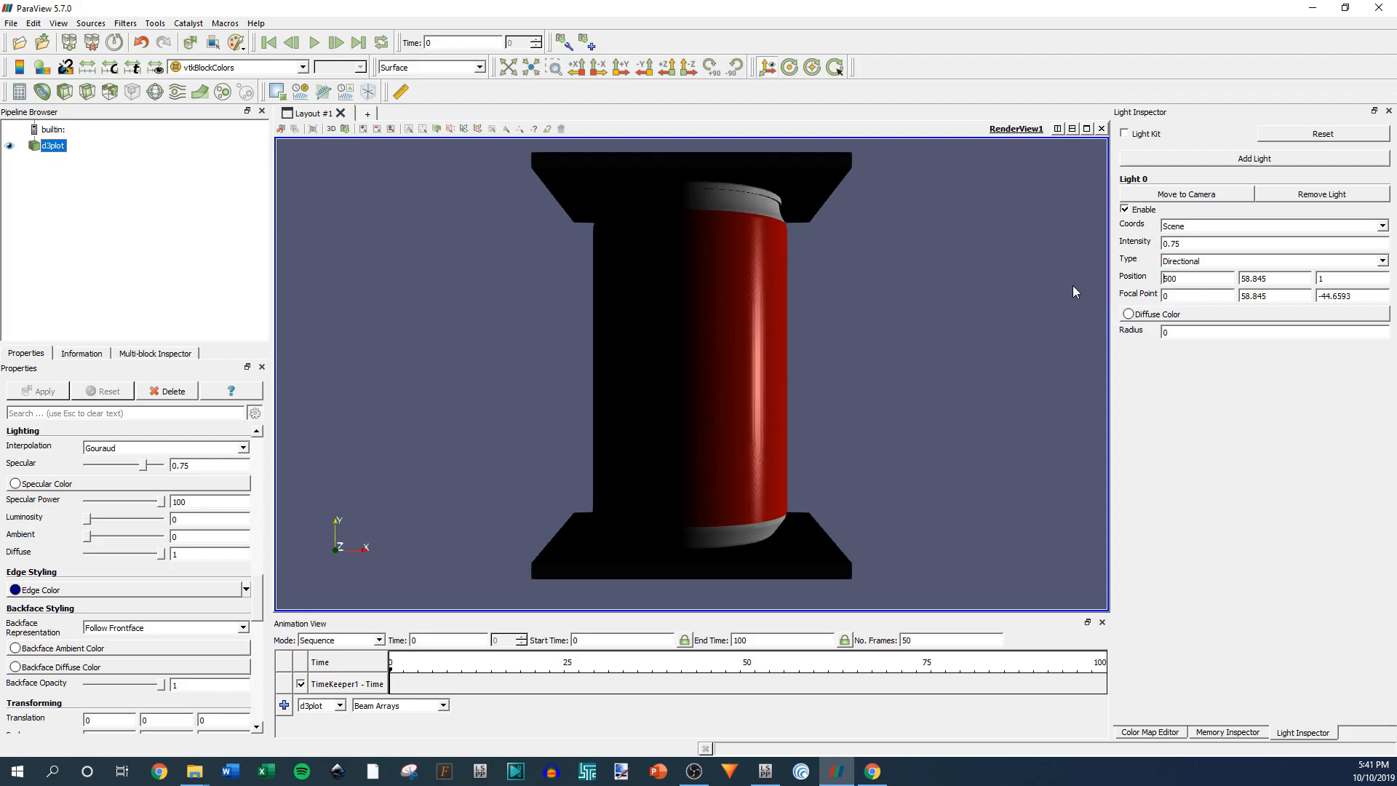
Set the X coordinate of Light 0's position to 20.
{"action": "left_click", "coordinate": [1197, 276]}
{"action": "key", "text": "Return"}
{"action": "key", "text": "ctrl+a"}
{"action": "type", "text": "2"}
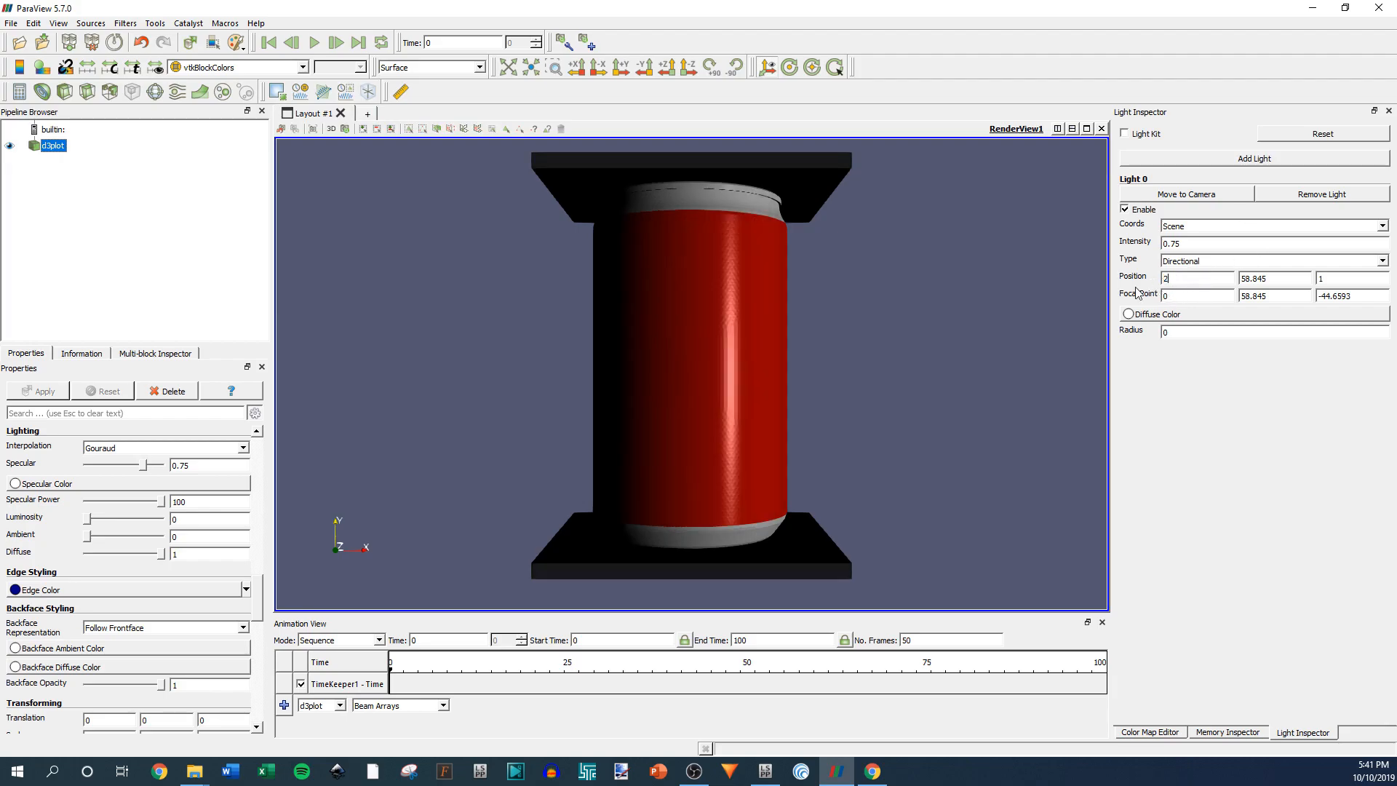
{"action": "key", "text": "Return"}
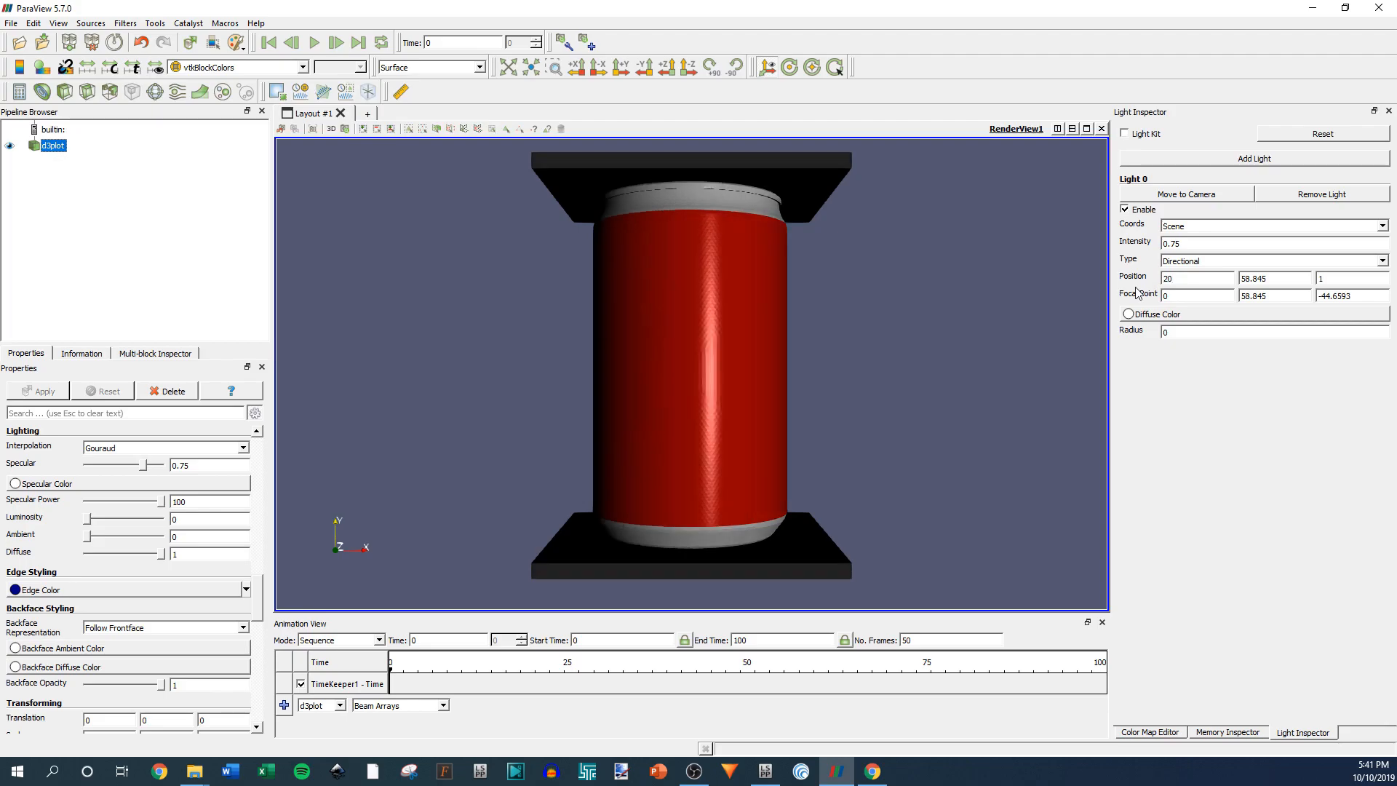
Try Y positions of 100 and 80 for Light 0.
{"action": "left_click_drag", "start_coordinate": [1278, 279], "coordinate": [1231, 271]}
{"action": "left_click", "coordinate": [1259, 265]}
{"action": "left_click", "coordinate": [1230, 370]}
{"action": "triple_click", "coordinate": [1268, 282]}
{"action": "type", "text": "100"}
{"action": "key", "text": "Return"}
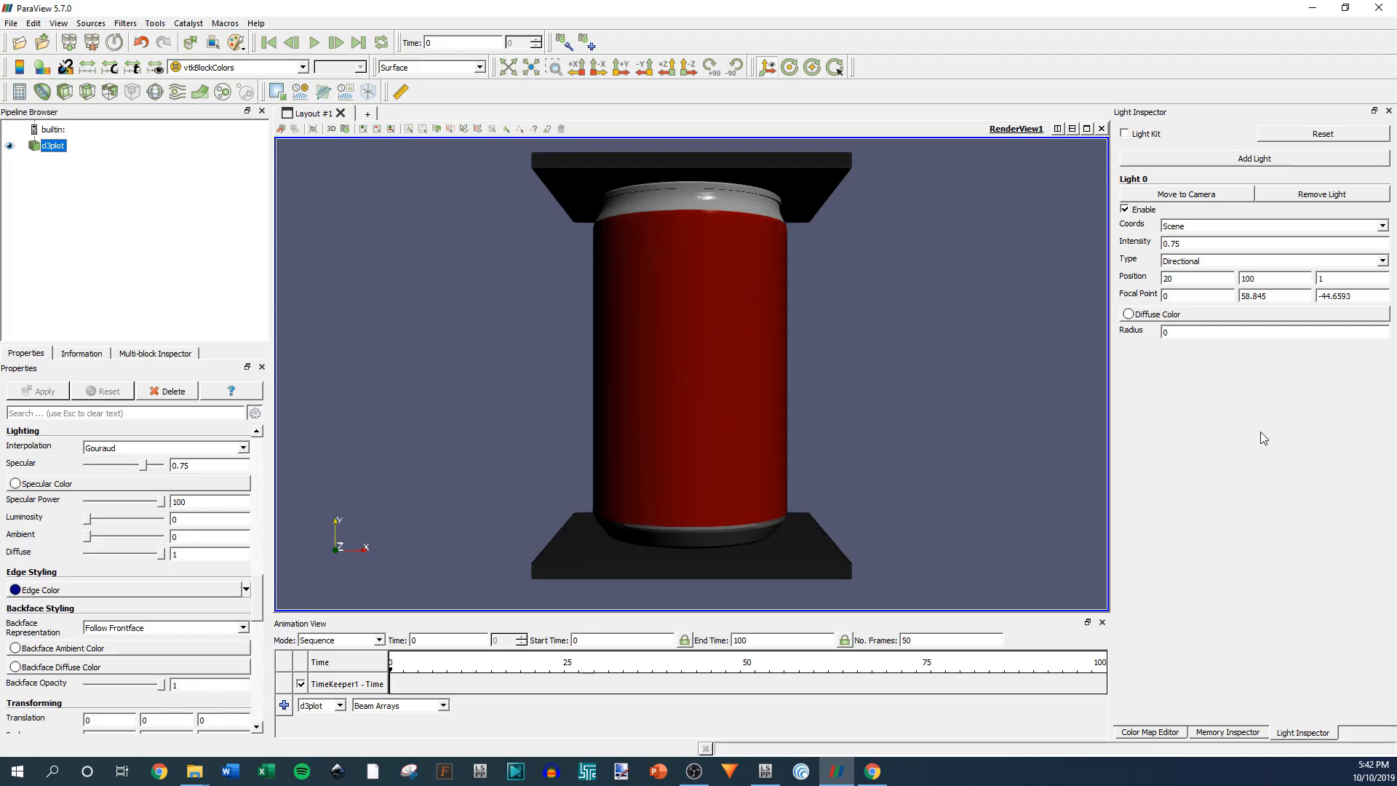
{"action": "key", "text": "ctrl+a"}
{"action": "type", "text": "8"}
{"action": "type", "text": "0"}
{"action": "key", "text": "Return"}
Set the Y coordinate of Light 0's position to 70.
{"action": "key", "text": "ctrl+a"}
{"action": "type", "text": "70"}
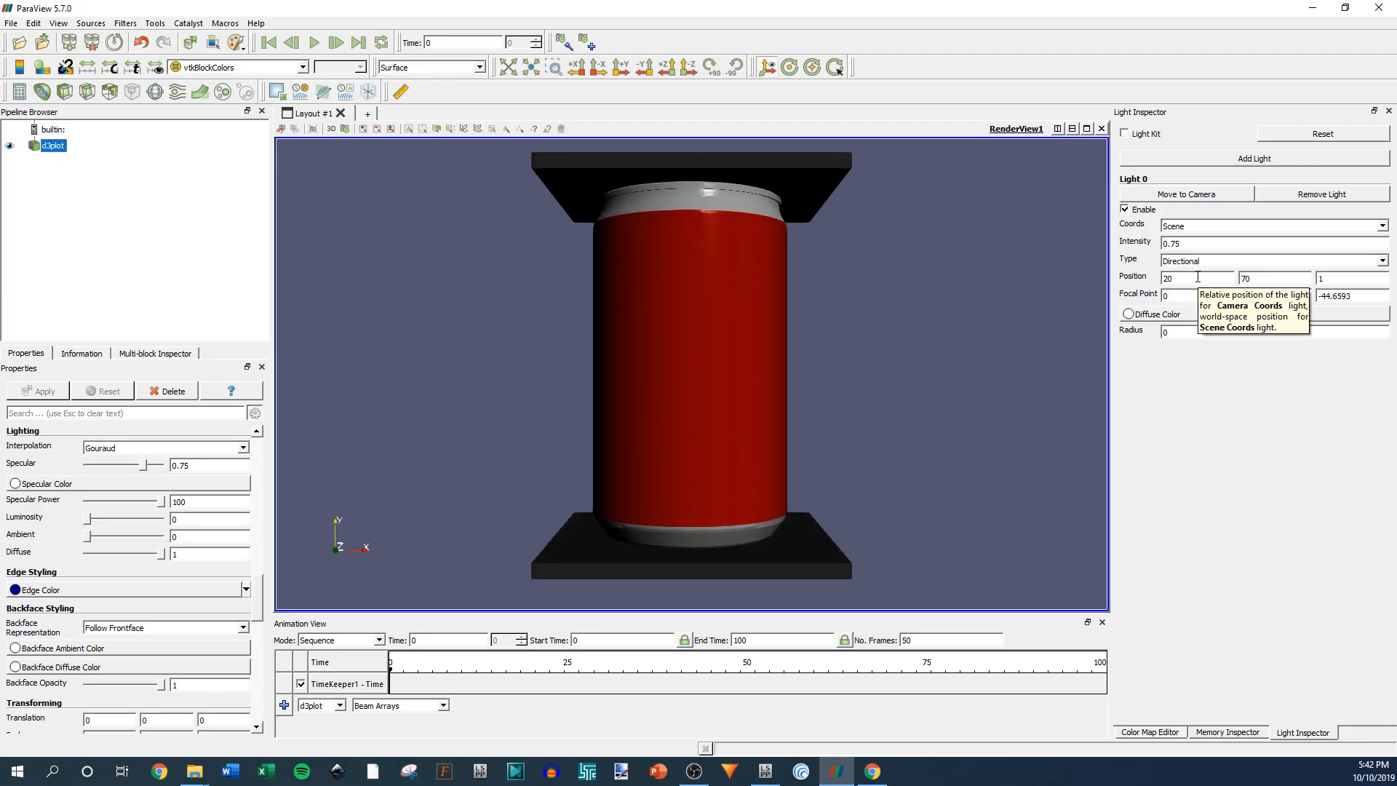
{"action": "key", "text": "Return"}
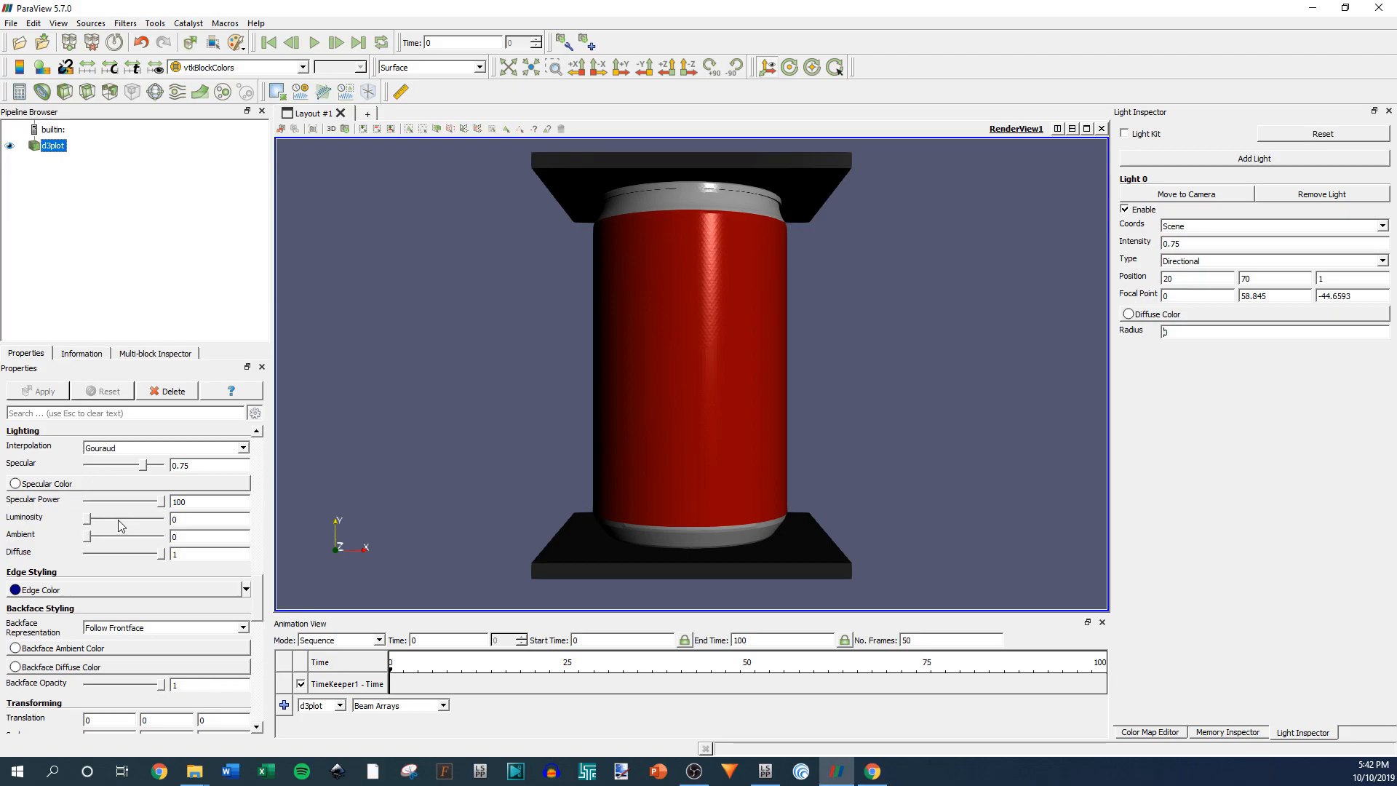
Try an ambient value of about 0.39 on the d3plot model and settle on 0.08.
{"action": "mouse_move", "coordinate": [162, 501]}
{"action": "left_mouse_down"}
{"action": "mouse_move", "coordinate": [87, 502]}
{"action": "mouse_move", "coordinate": [177, 503]}
{"action": "left_mouse_up"}
{"action": "mouse_move", "coordinate": [89, 519]}
{"action": "left_mouse_down"}
{"action": "mouse_move", "coordinate": [165, 524]}
{"action": "mouse_move", "coordinate": [85, 524]}
{"action": "mouse_move", "coordinate": [95, 539]}
{"action": "left_mouse_up"}
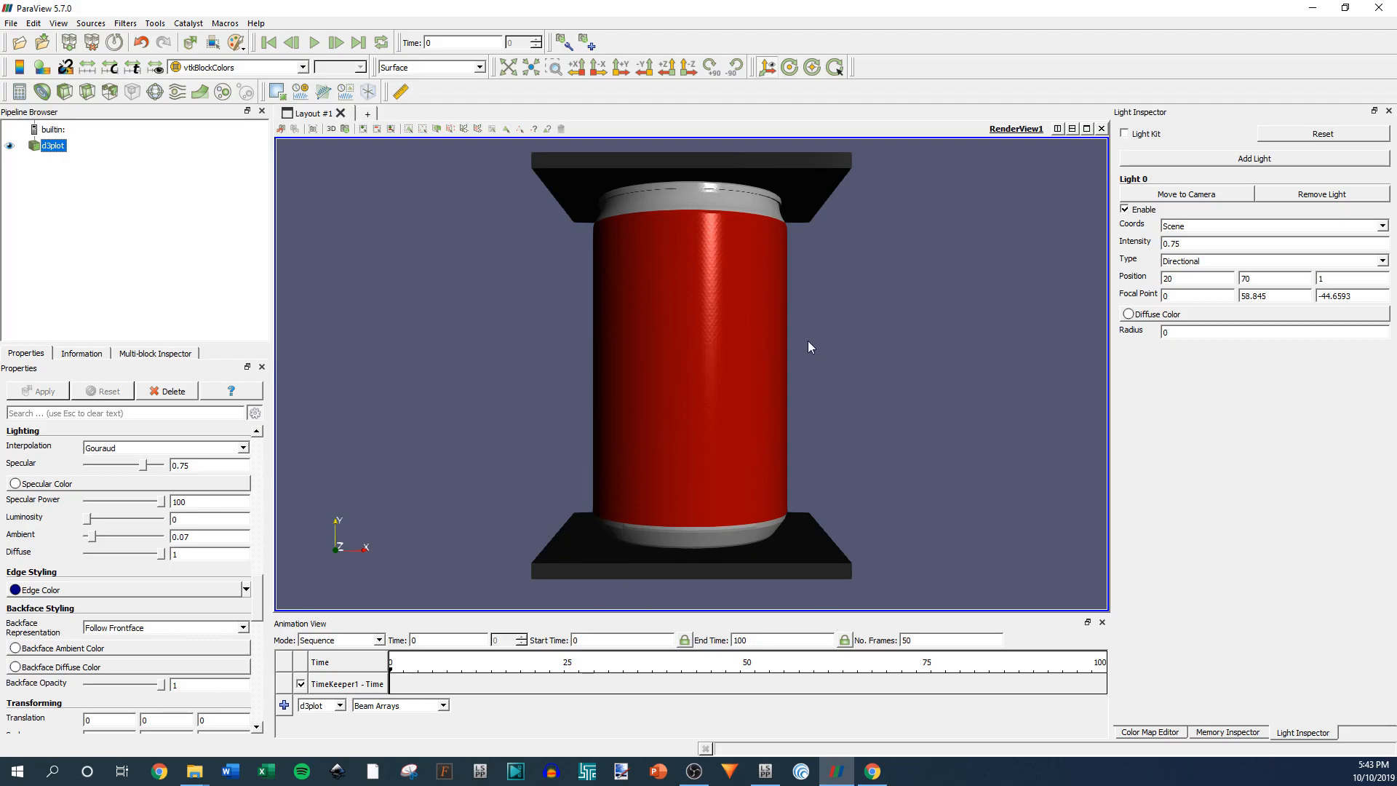
{"action": "left_click_drag", "start_coordinate": [93, 537], "coordinate": [117, 537]}
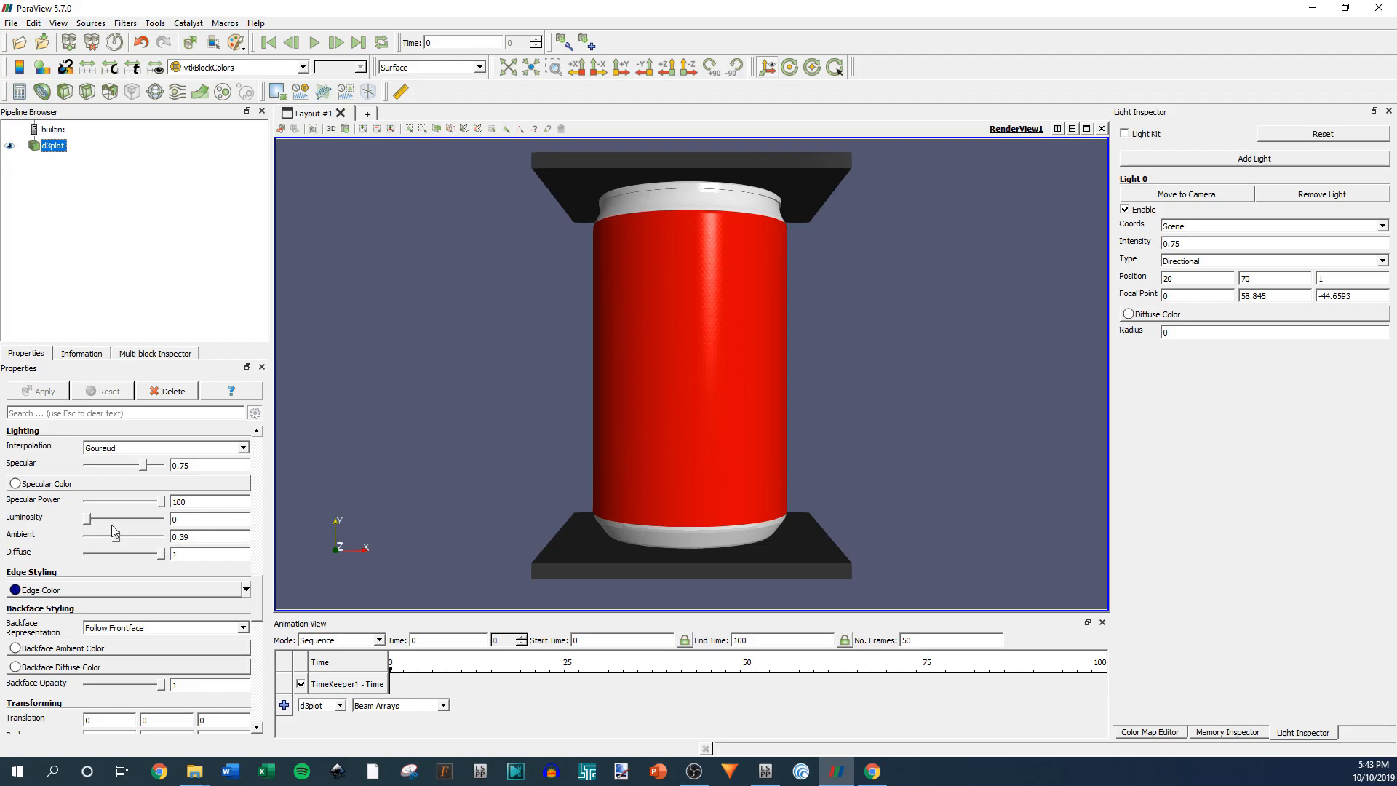
{"action": "mouse_move", "coordinate": [117, 537]}
{"action": "left_mouse_down"}
{"action": "mouse_move", "coordinate": [53, 540]}
{"action": "mouse_move", "coordinate": [93, 542]}
{"action": "left_mouse_up"}
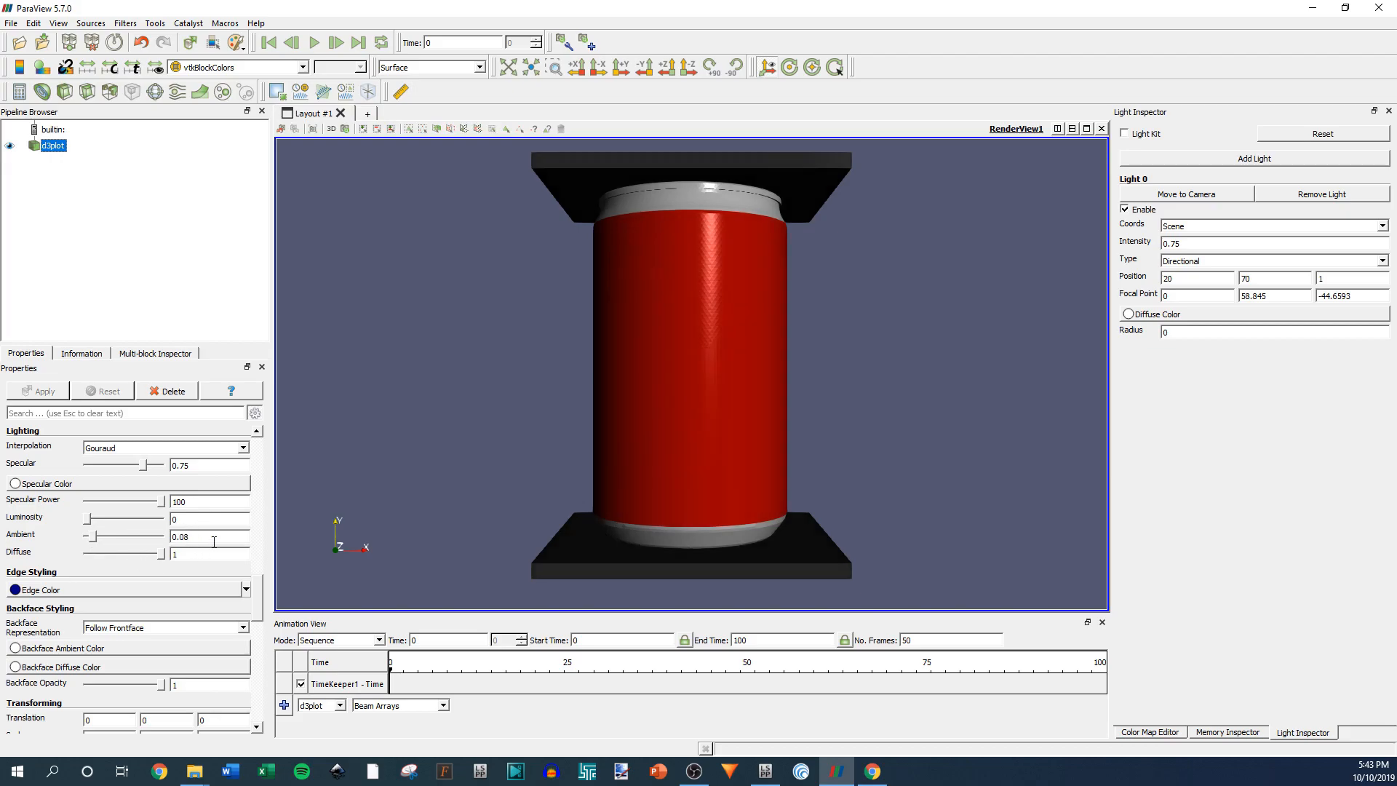
Look through the remaining display properties of d3plot, including backface styling, transforming and ray tracing options.
{"action": "scroll", "coordinate": [174, 571], "scroll_direction": "down", "scroll_amount": 2}
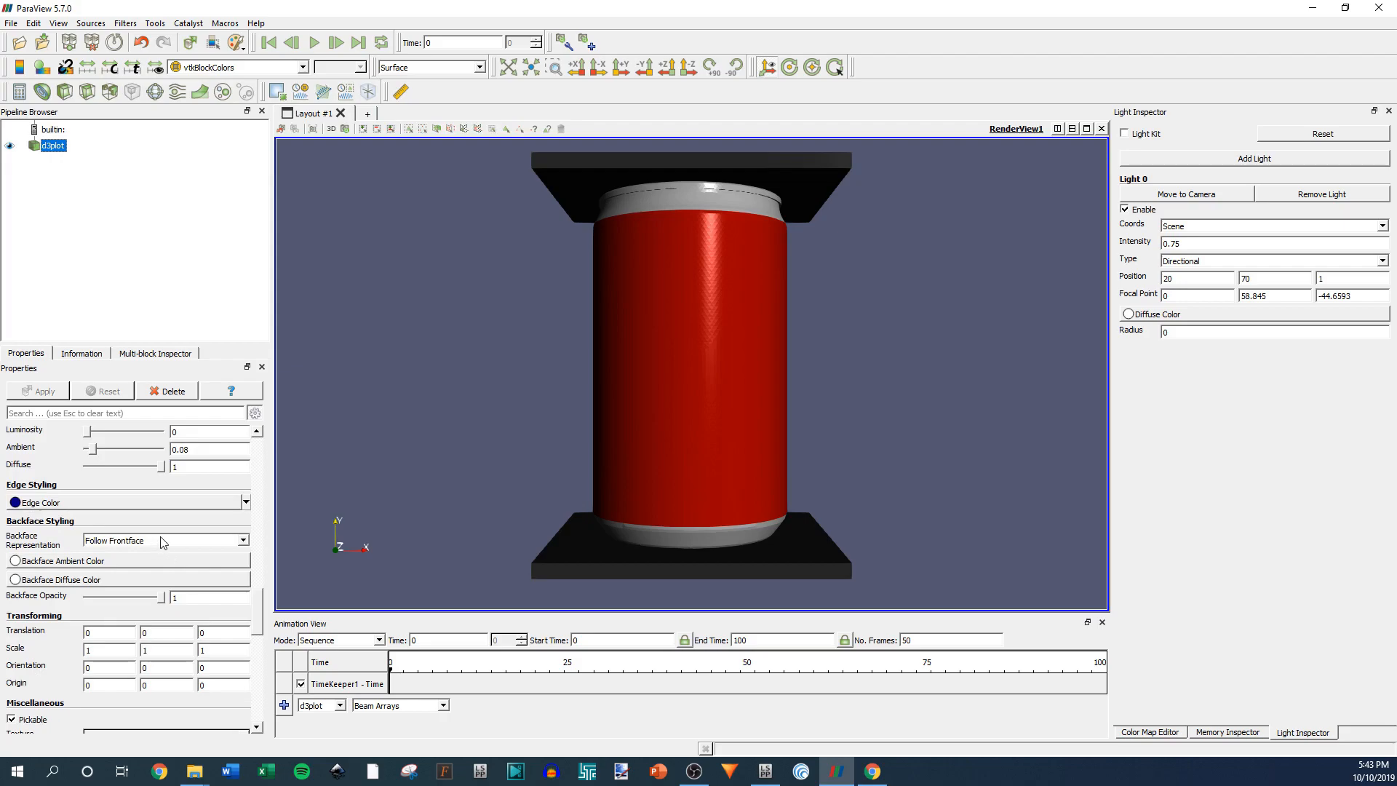
{"action": "scroll", "coordinate": [162, 543], "scroll_direction": "down", "scroll_amount": 1}
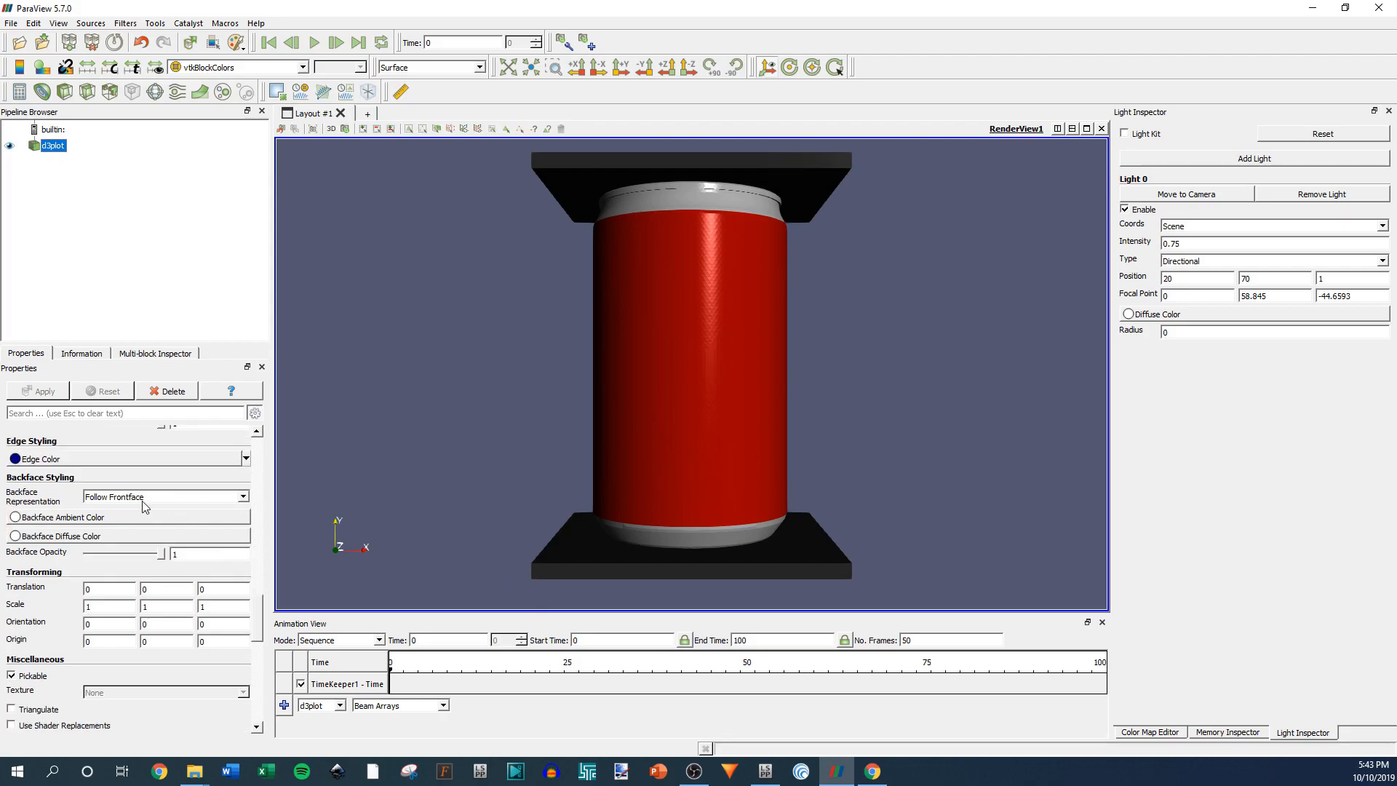
{"action": "scroll", "coordinate": [224, 516], "scroll_direction": "down", "scroll_amount": 5}
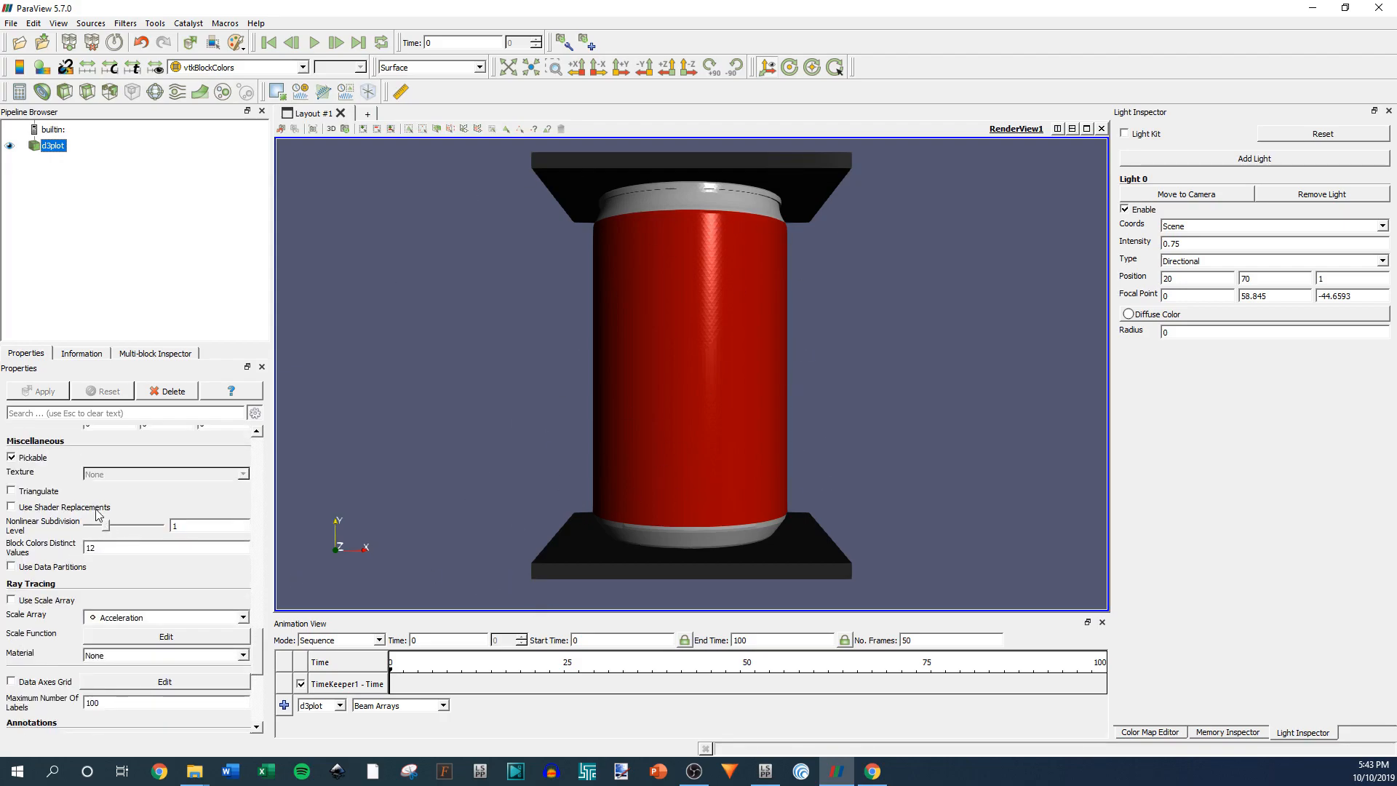
{"action": "scroll", "coordinate": [183, 513], "scroll_direction": "down", "scroll_amount": 8}
{"action": "scroll", "coordinate": [162, 595], "scroll_direction": "up", "scroll_amount": 14}
{"action": "scroll", "coordinate": [160, 591], "scroll_direction": "up", "scroll_amount": 15}
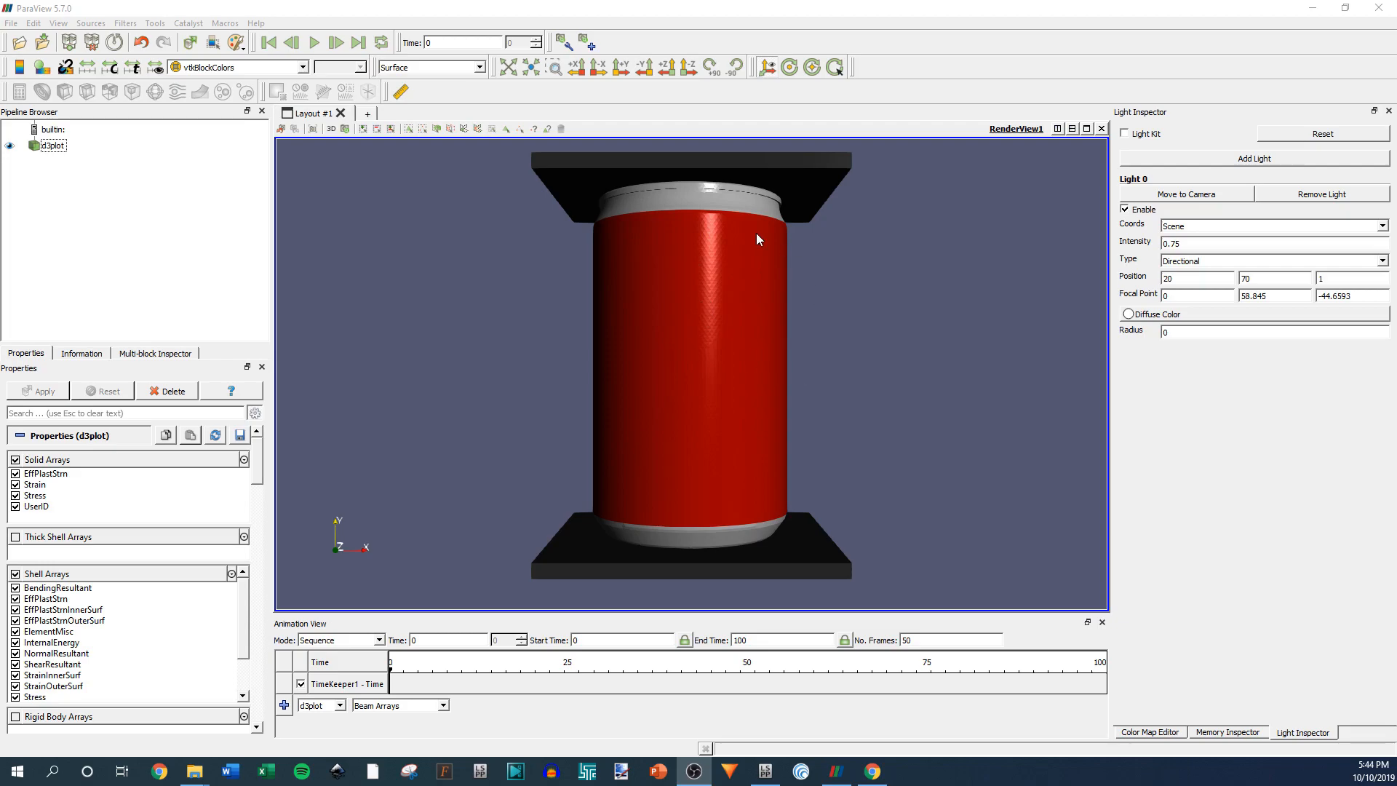
Add an Extract Surface filter to d3plot and apply it.
{"action": "left_click", "coordinate": [57, 146]}
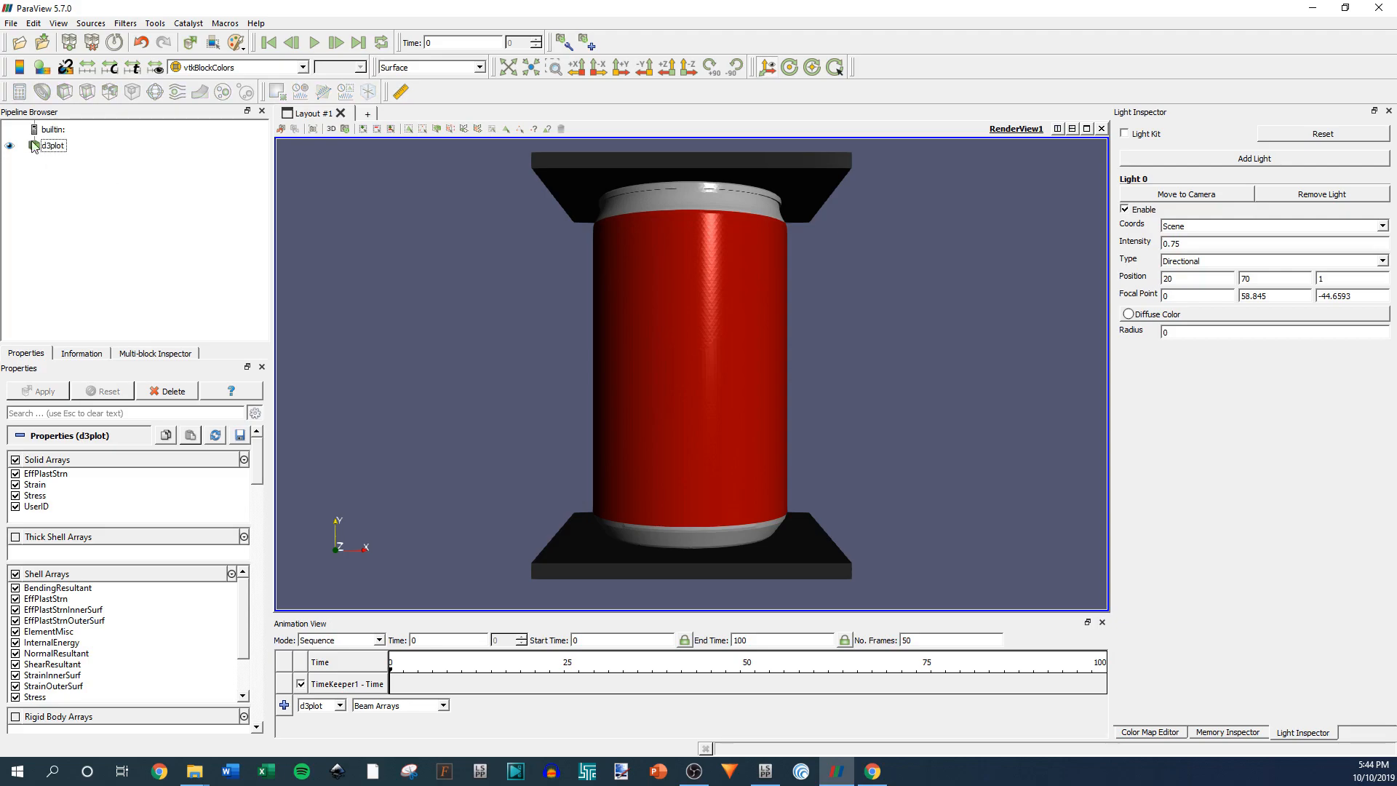
{"action": "right_click", "coordinate": [57, 148]}
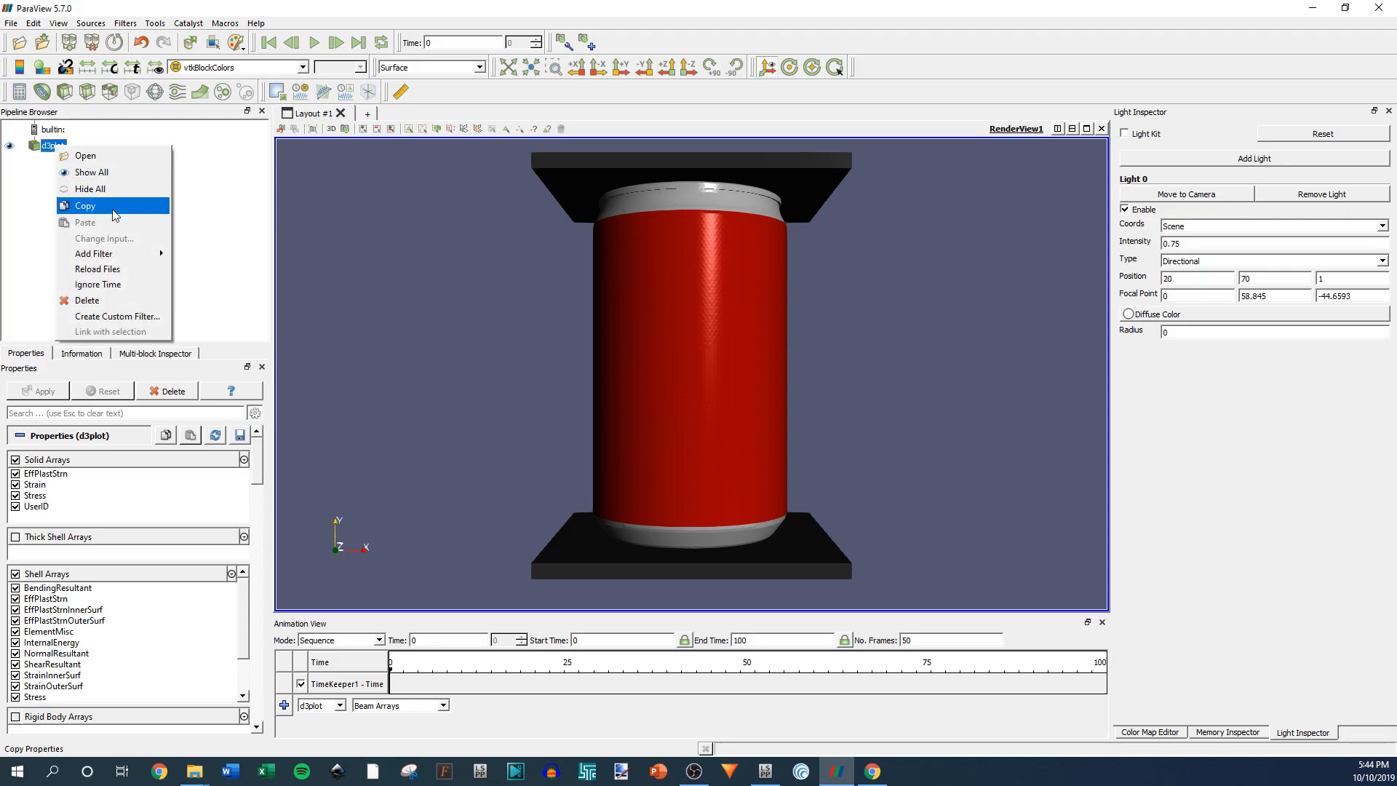
{"action": "mouse_move", "coordinate": [115, 255]}
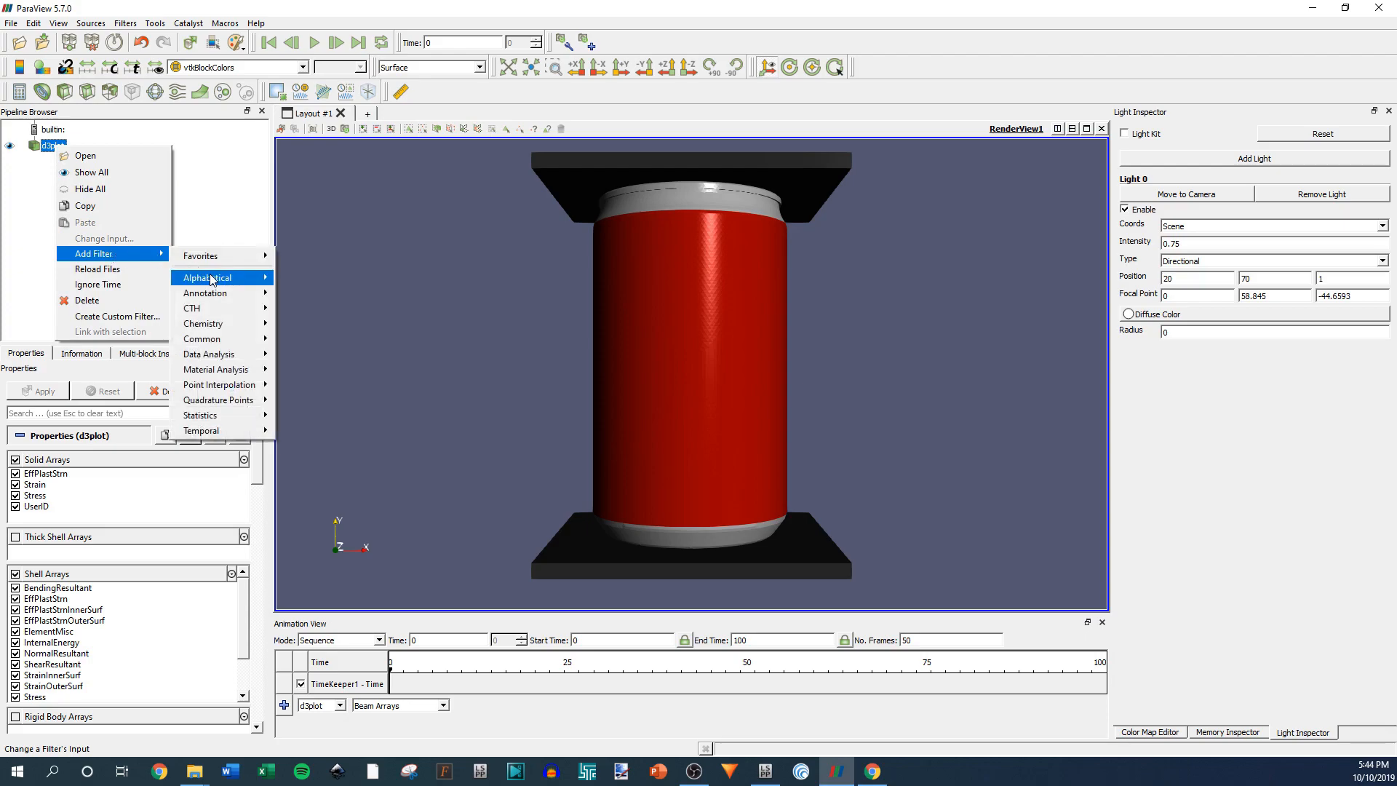
{"action": "mouse_move", "coordinate": [210, 280]}
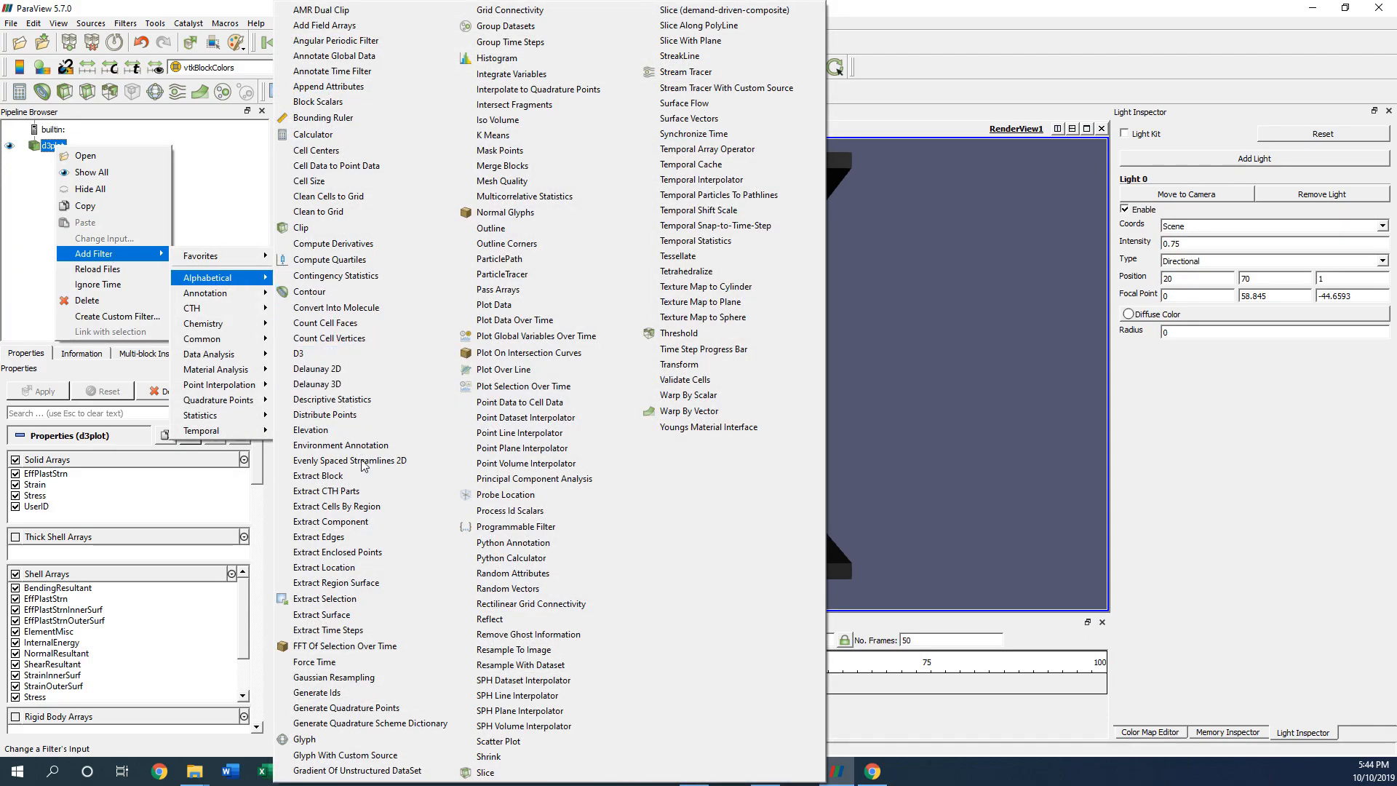
{"action": "left_click", "coordinate": [332, 616]}
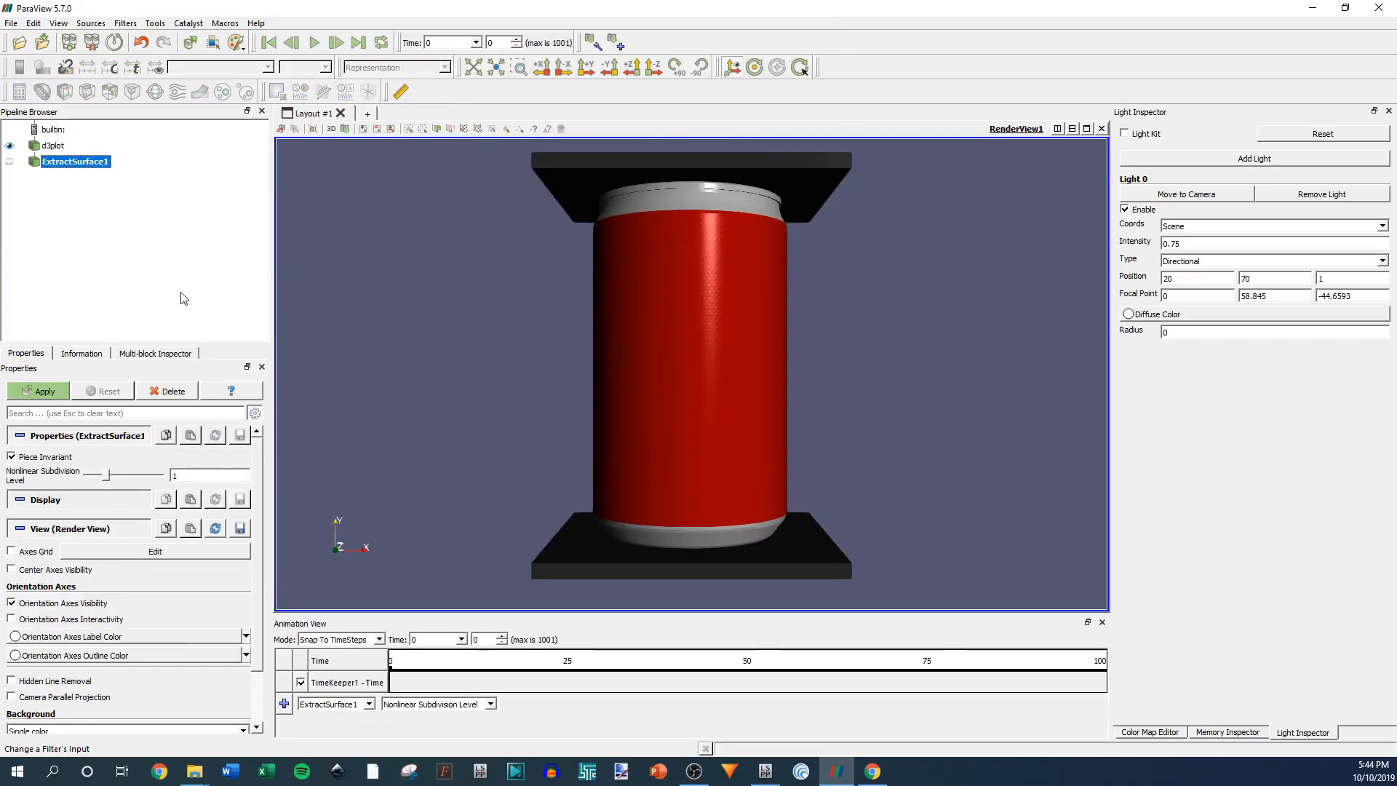
{"action": "left_click", "coordinate": [42, 398]}
Add a Triangulate filter to the extracted surface and apply it.
{"action": "right_click", "coordinate": [72, 164]}
{"action": "mouse_move", "coordinate": [118, 274]}
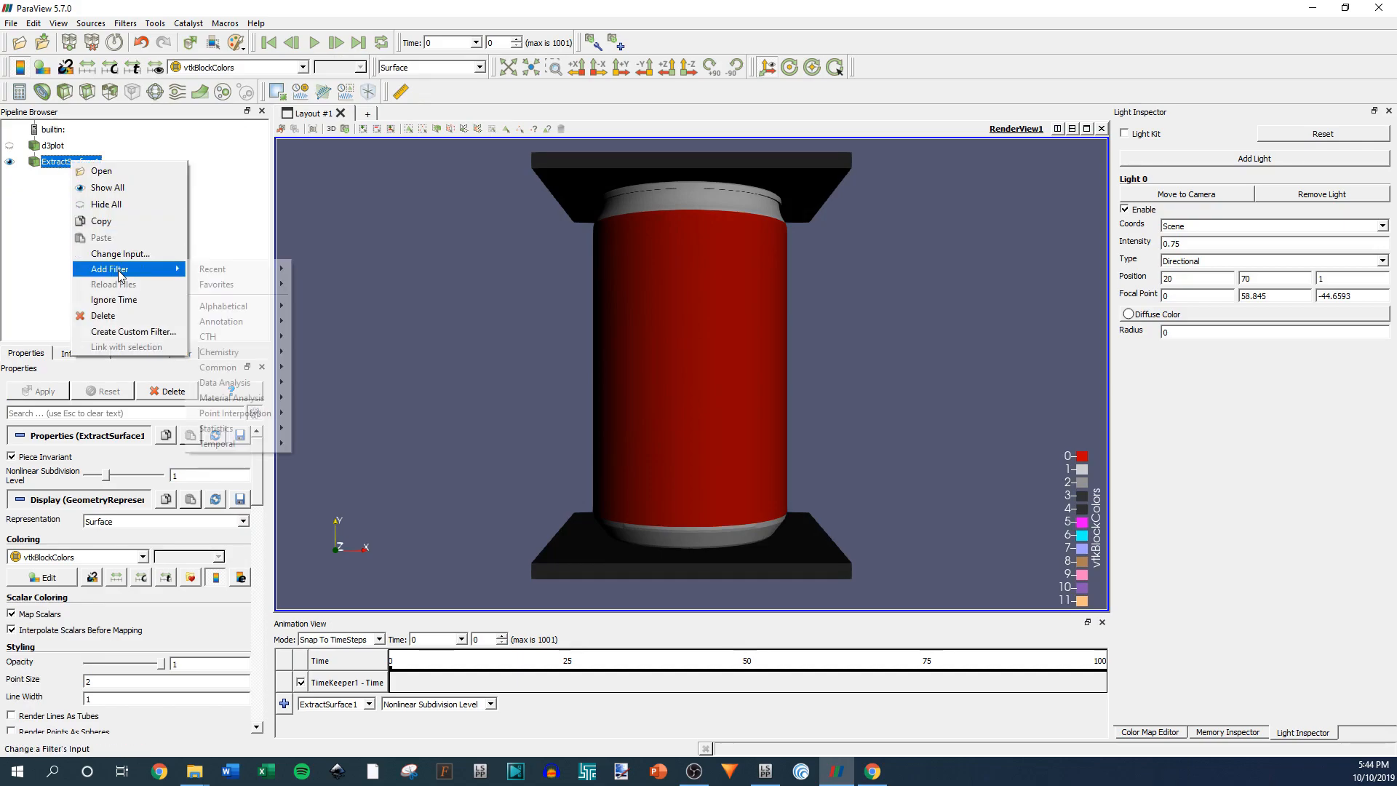
{"action": "mouse_move", "coordinate": [234, 306]}
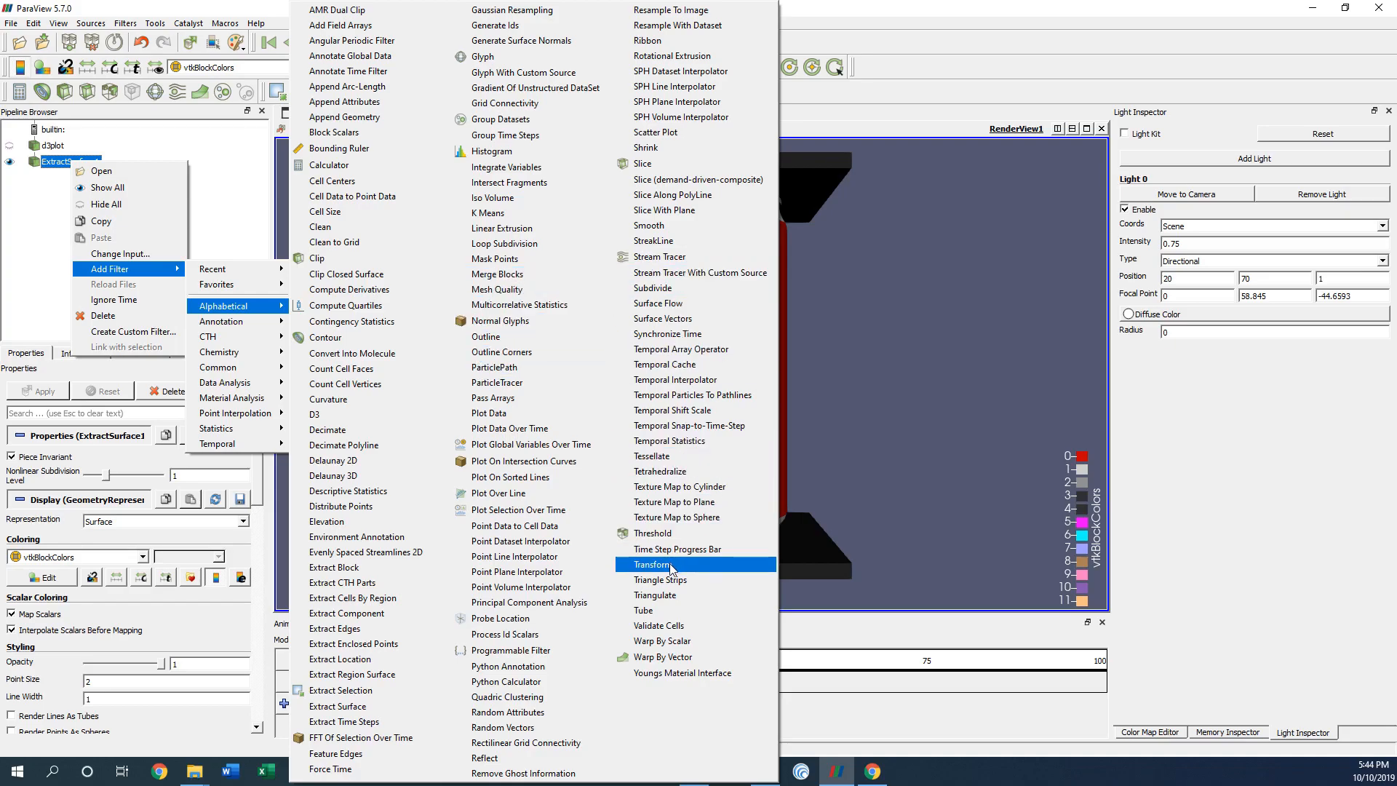
{"action": "left_click", "coordinate": [671, 596]}
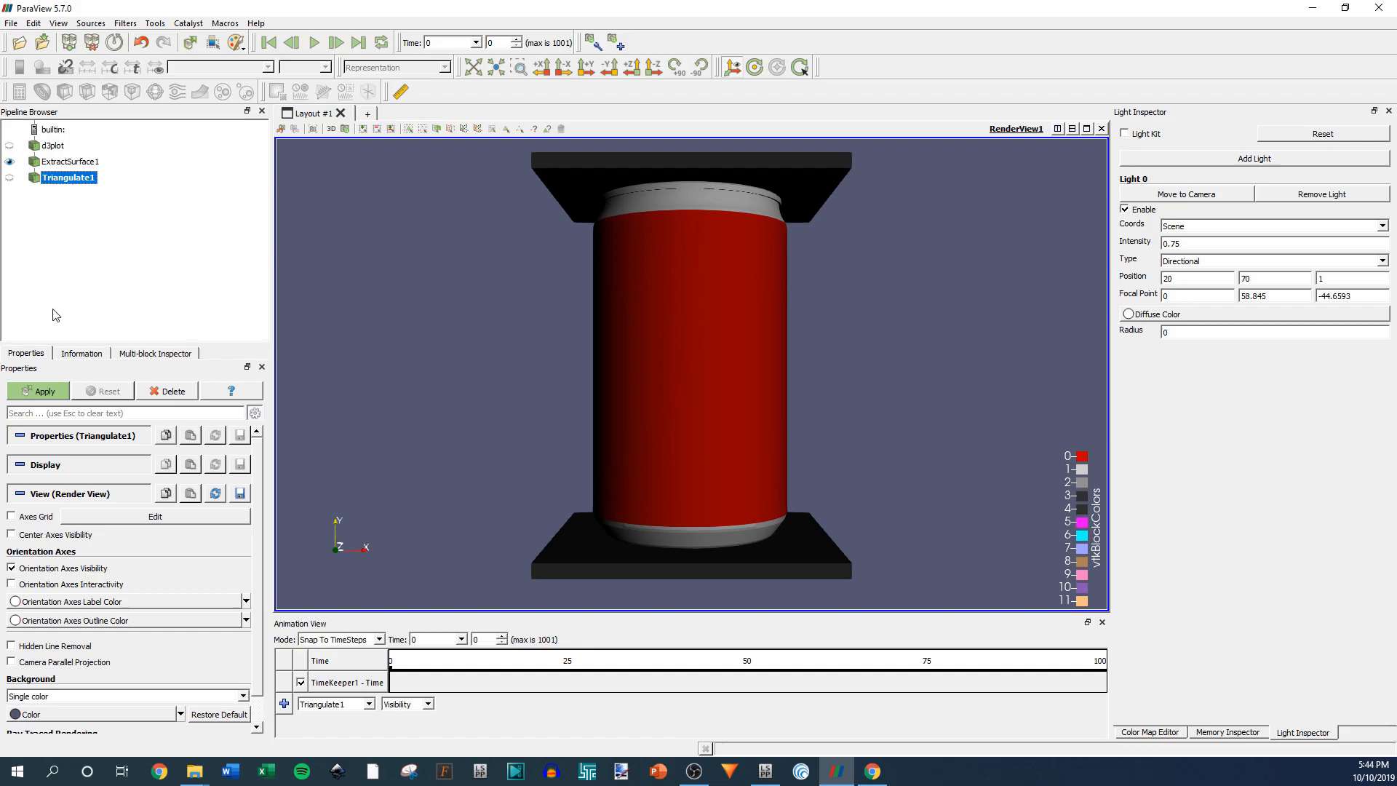
{"action": "left_click", "coordinate": [54, 393]}
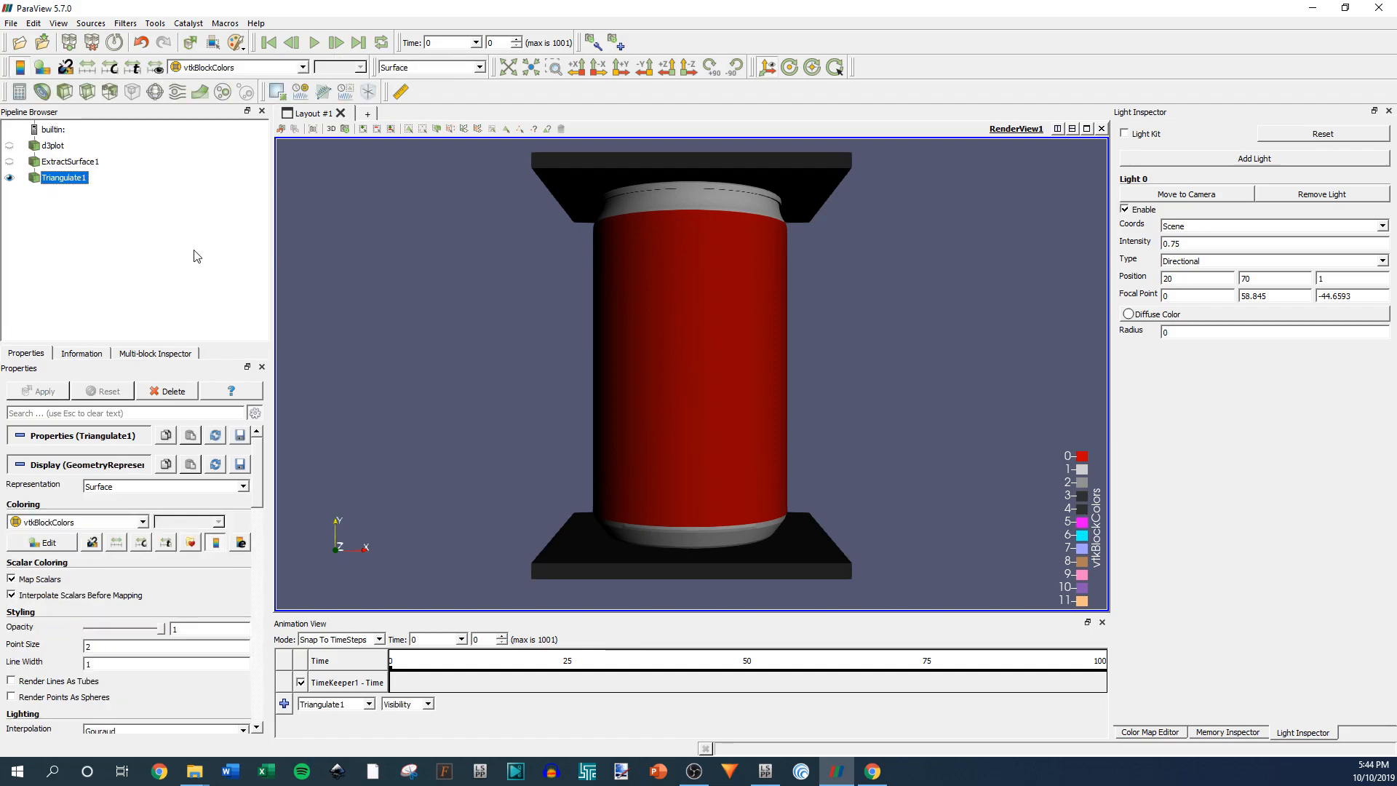
Add a Subdivide filter with 1 subdivision to the triangulated surface and apply it.
{"action": "left_click", "coordinate": [100, 248]}
{"action": "left_click", "coordinate": [59, 180]}
{"action": "right_click", "coordinate": [65, 181]}
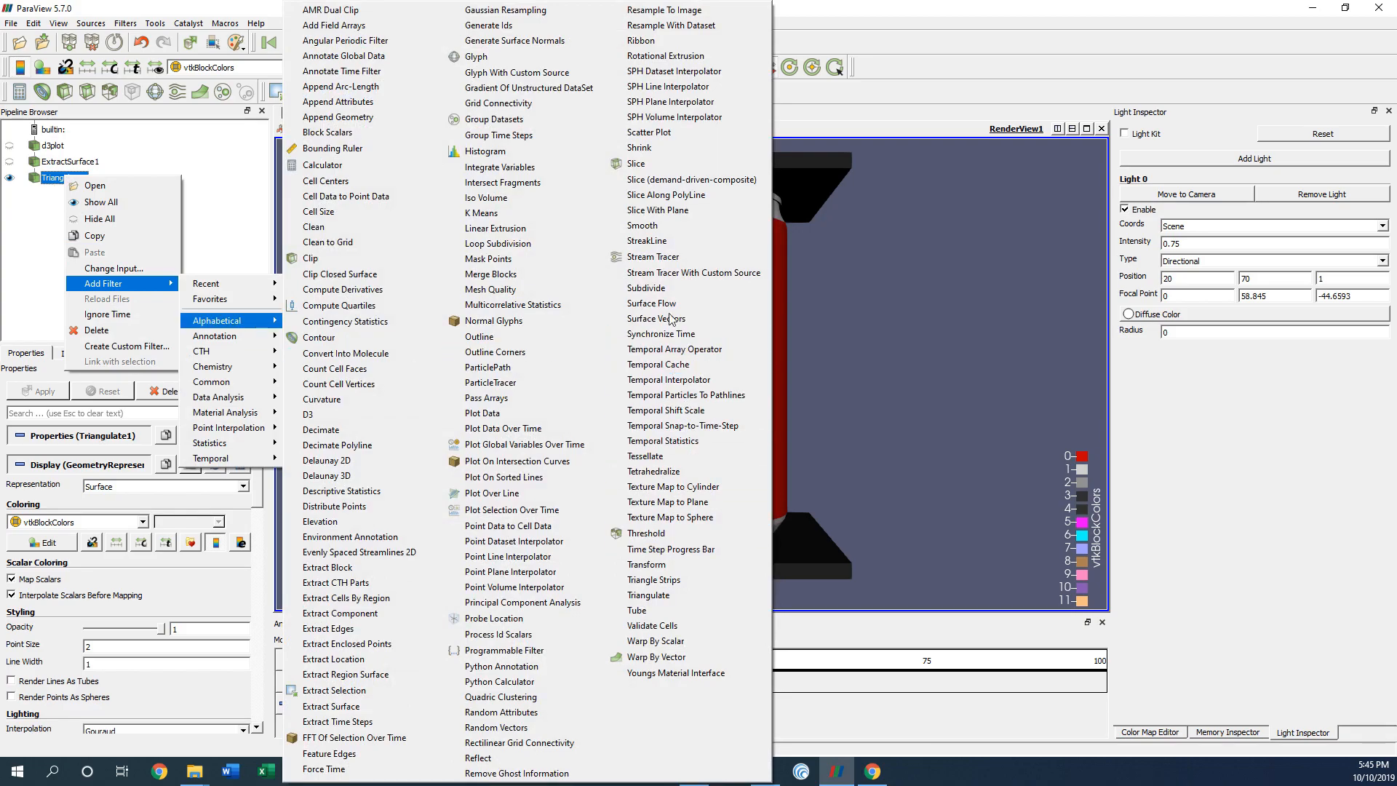
{"action": "left_click", "coordinate": [648, 288]}
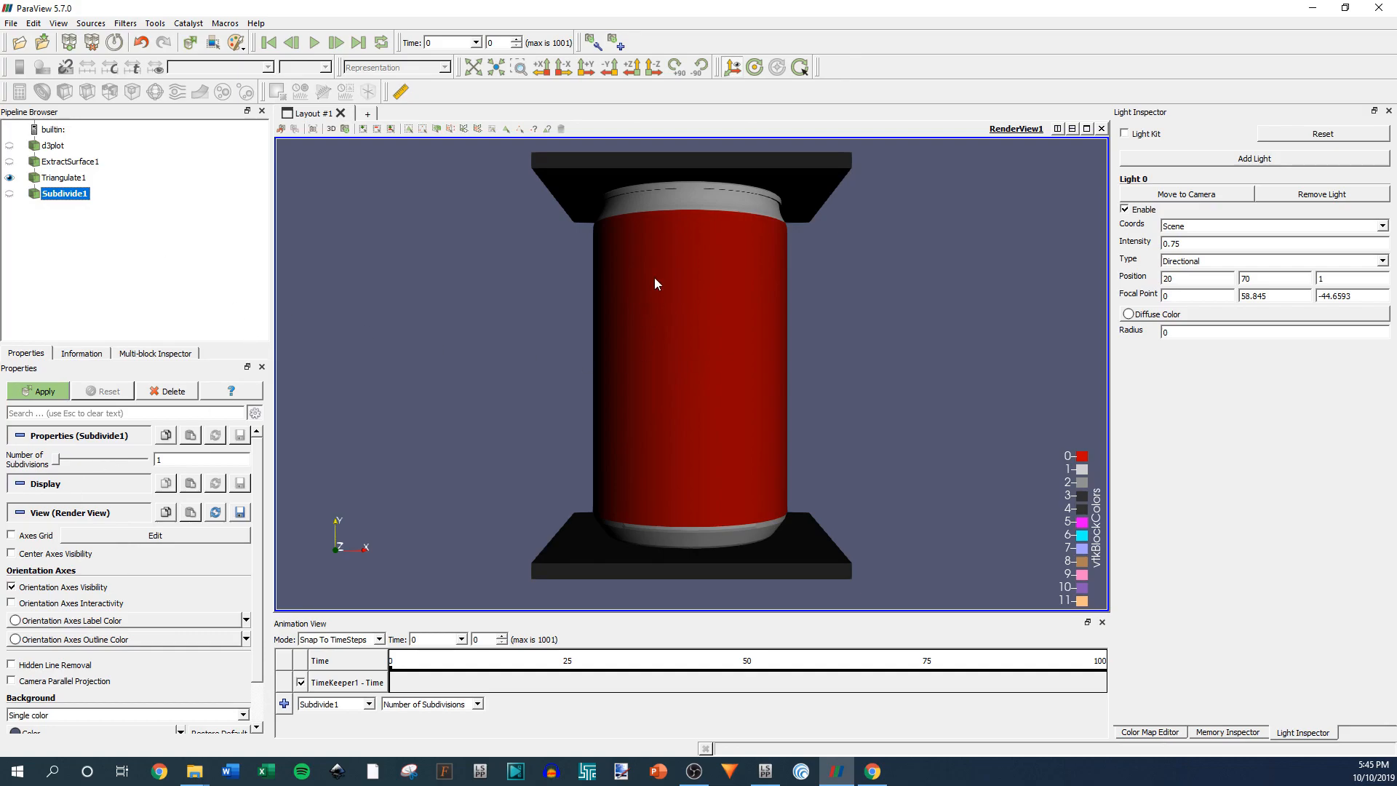
{"action": "left_click", "coordinate": [41, 392]}
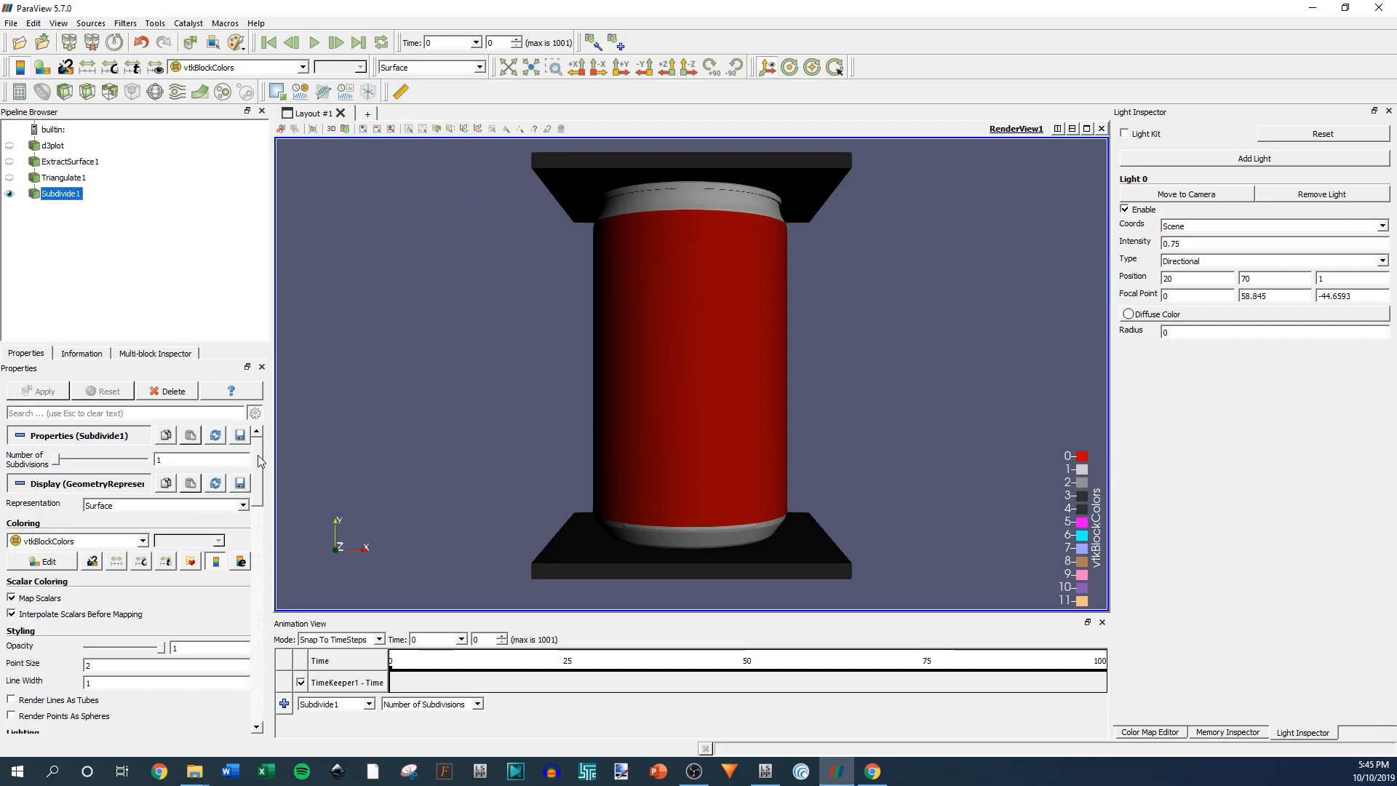
Apply a Generate Surface Normals filter to the subdivided surface and set its specular value to 0.75.
{"action": "right_click", "coordinate": [70, 195]}
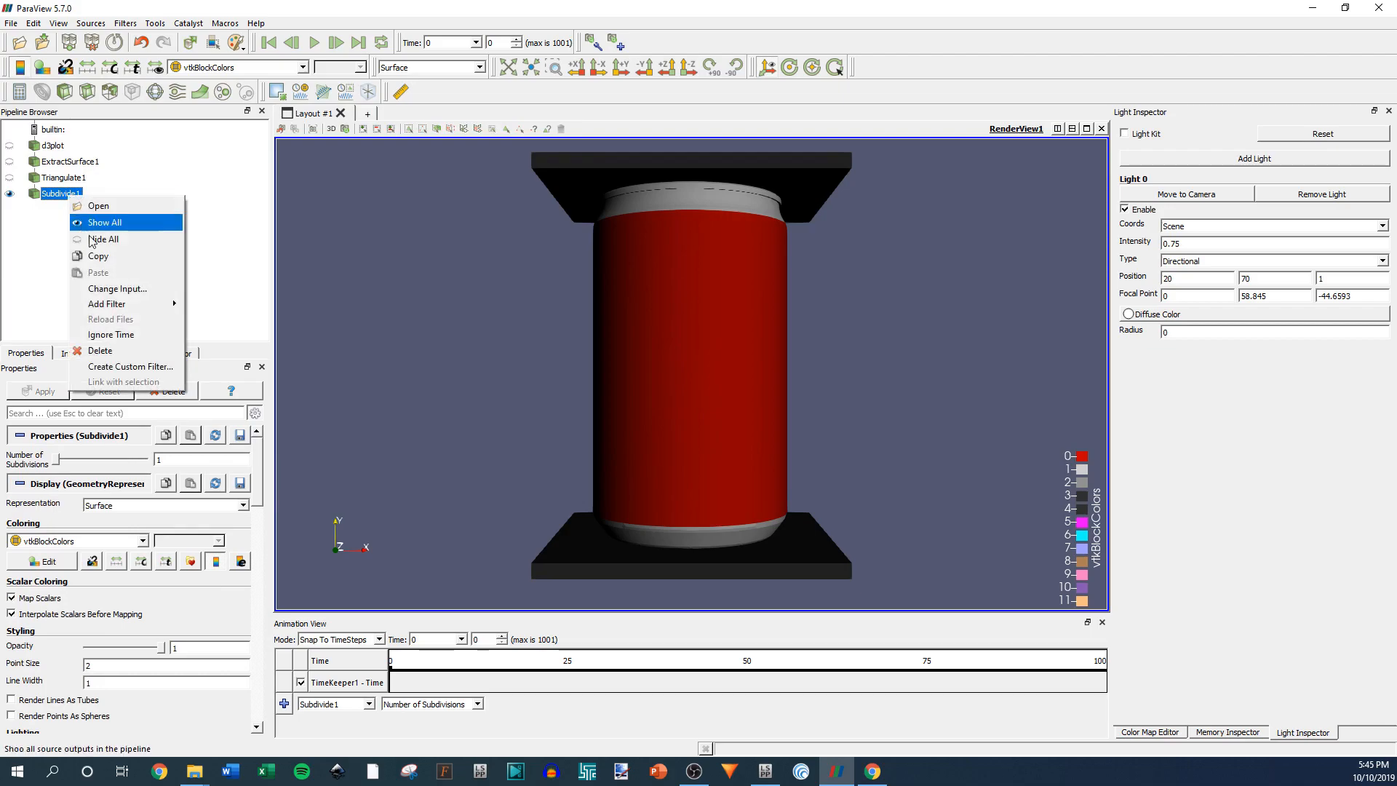
{"action": "mouse_move", "coordinate": [120, 305]}
{"action": "mouse_move", "coordinate": [222, 341]}
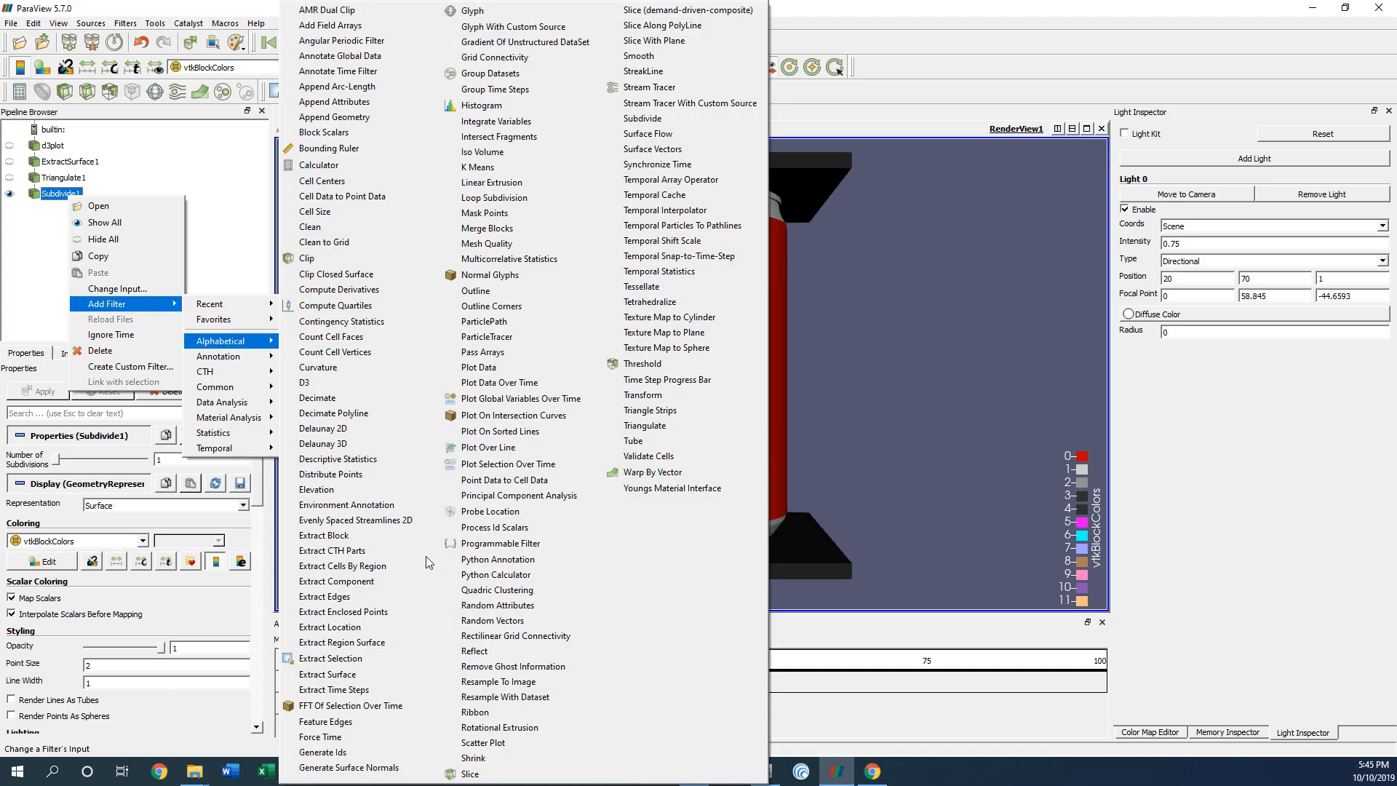
{"action": "left_click", "coordinate": [339, 769]}
{"action": "left_click", "coordinate": [40, 393]}
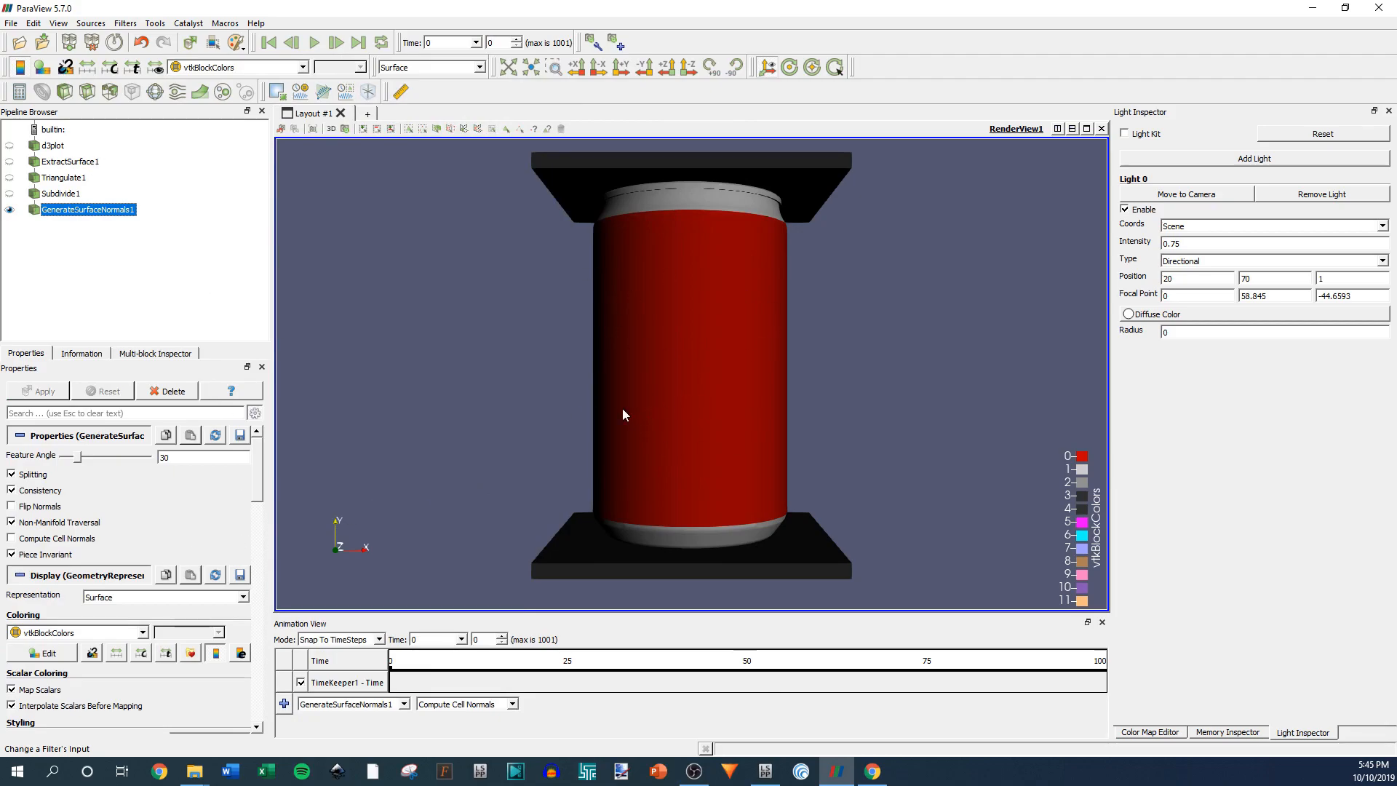
{"action": "mouse_move", "coordinate": [258, 469]}
{"action": "left_mouse_down"}
{"action": "mouse_move", "coordinate": [246, 619]}
{"action": "mouse_move", "coordinate": [244, 530]}
{"action": "left_mouse_up"}
{"action": "left_click_drag", "start_coordinate": [88, 568], "coordinate": [145, 575]}
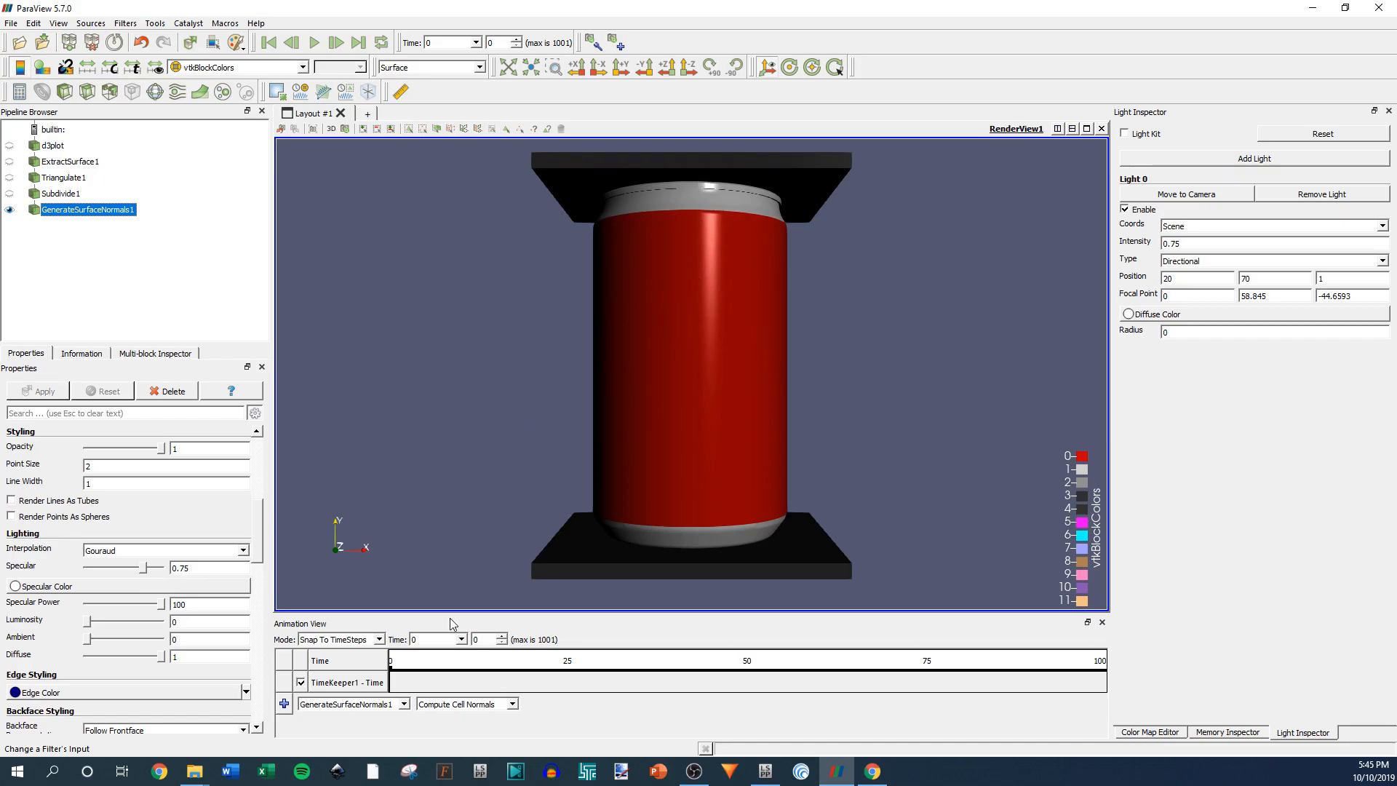
Switch the animation mode to Sequence, scrub the crush to about time 26.5 and return it to 0.
{"action": "left_click", "coordinate": [340, 639]}
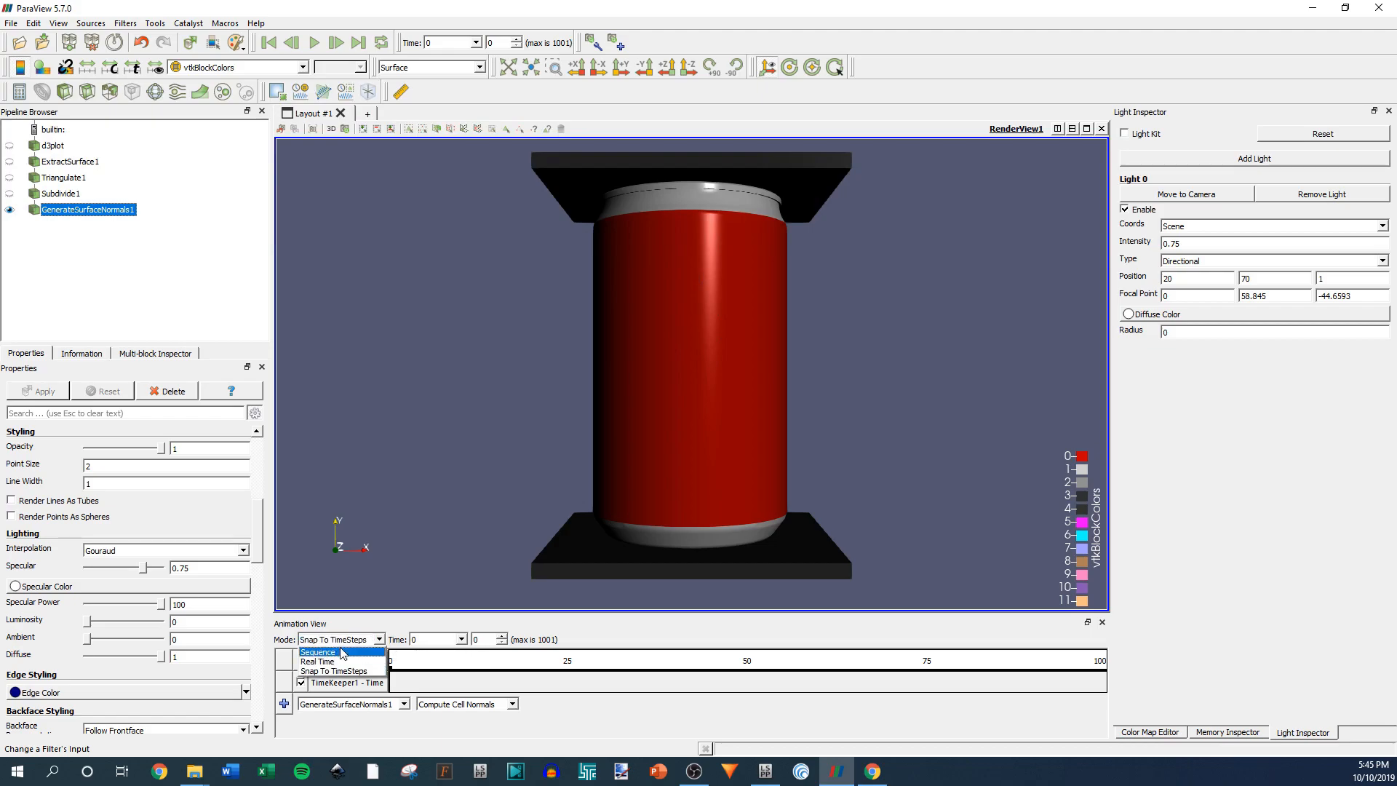
{"action": "left_click", "coordinate": [342, 652]}
{"action": "left_click_drag", "start_coordinate": [394, 677], "coordinate": [581, 684]}
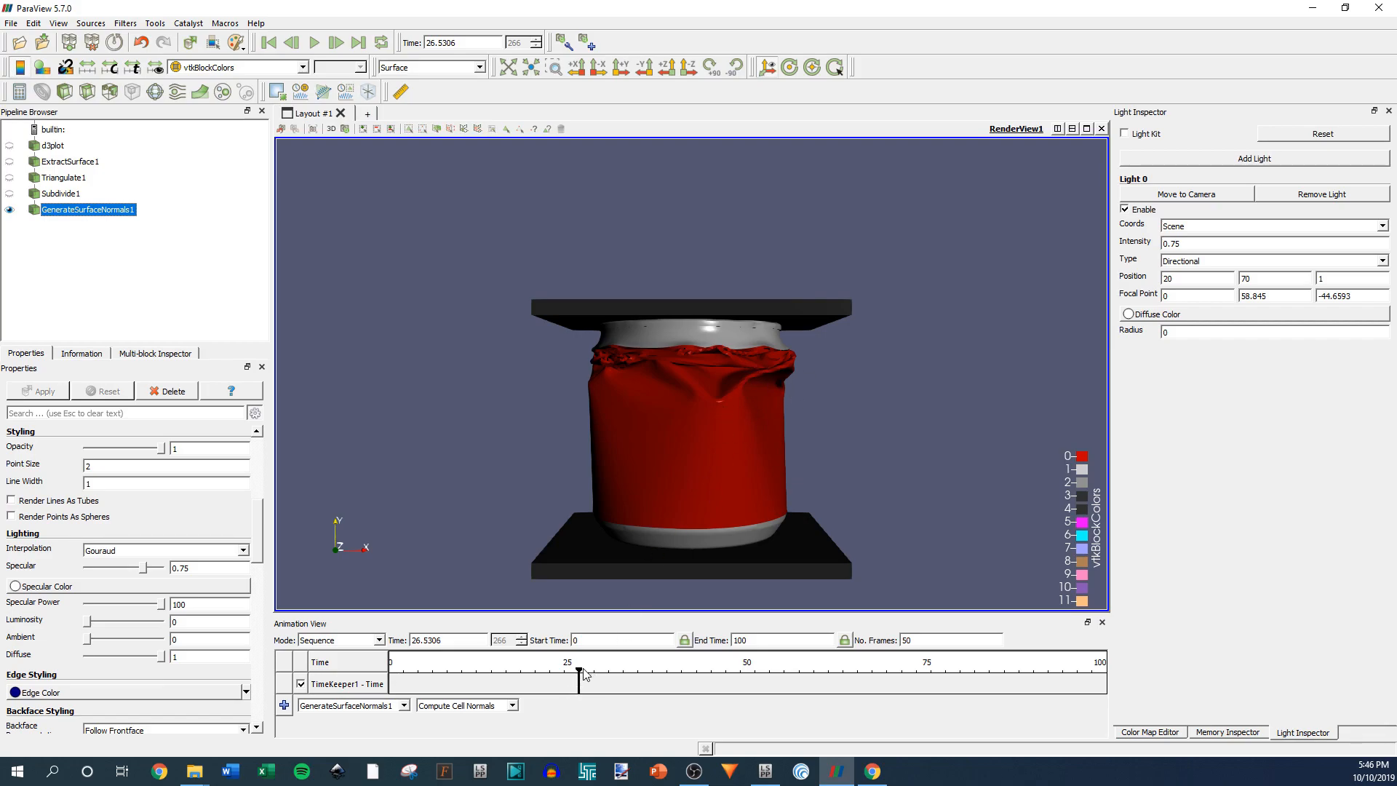
{"action": "left_click_drag", "start_coordinate": [582, 675], "coordinate": [380, 664]}
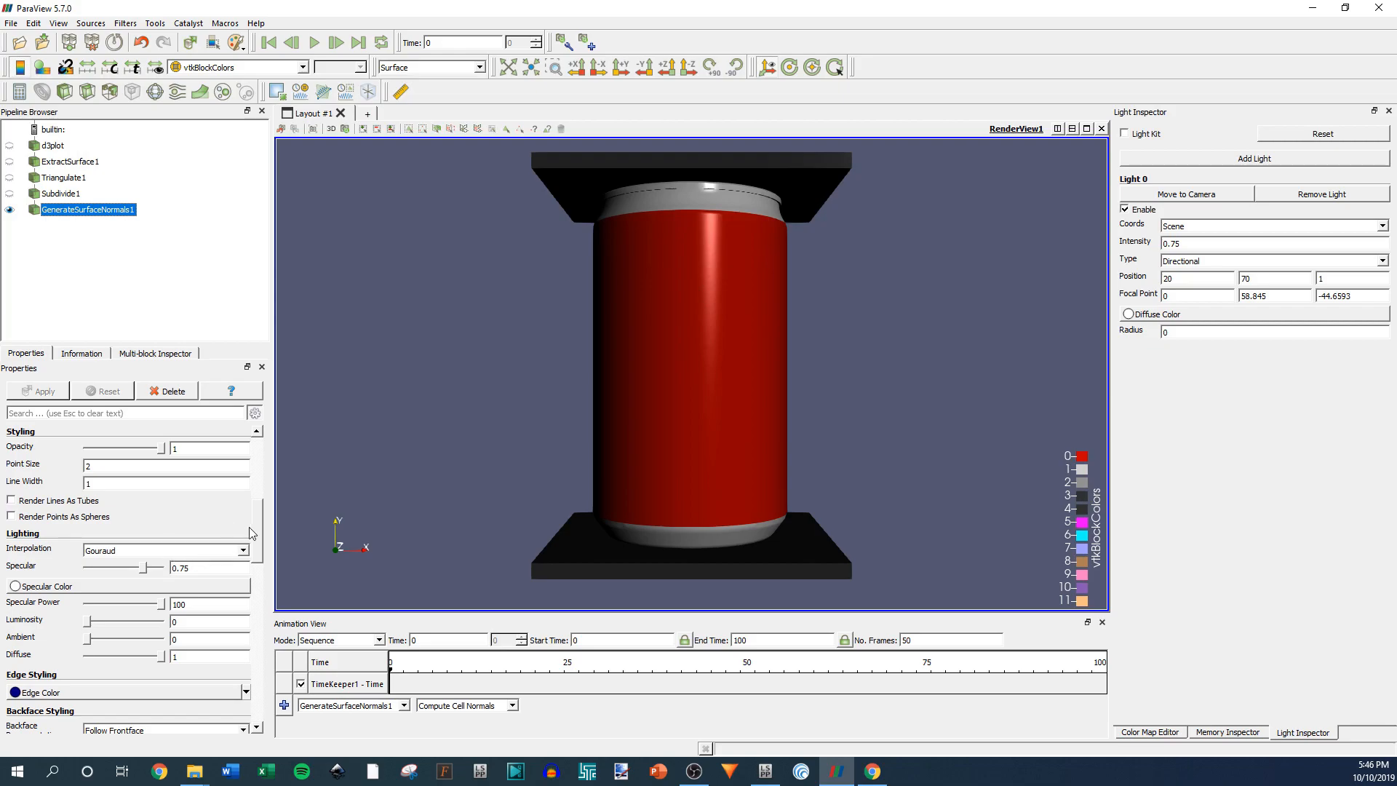
Hide the block colour legend and the orientation axes in the render view.
{"action": "scroll", "coordinate": [261, 513], "scroll_direction": "up", "scroll_amount": 1}
{"action": "left_click_drag", "start_coordinate": [261, 514], "coordinate": [262, 480]}
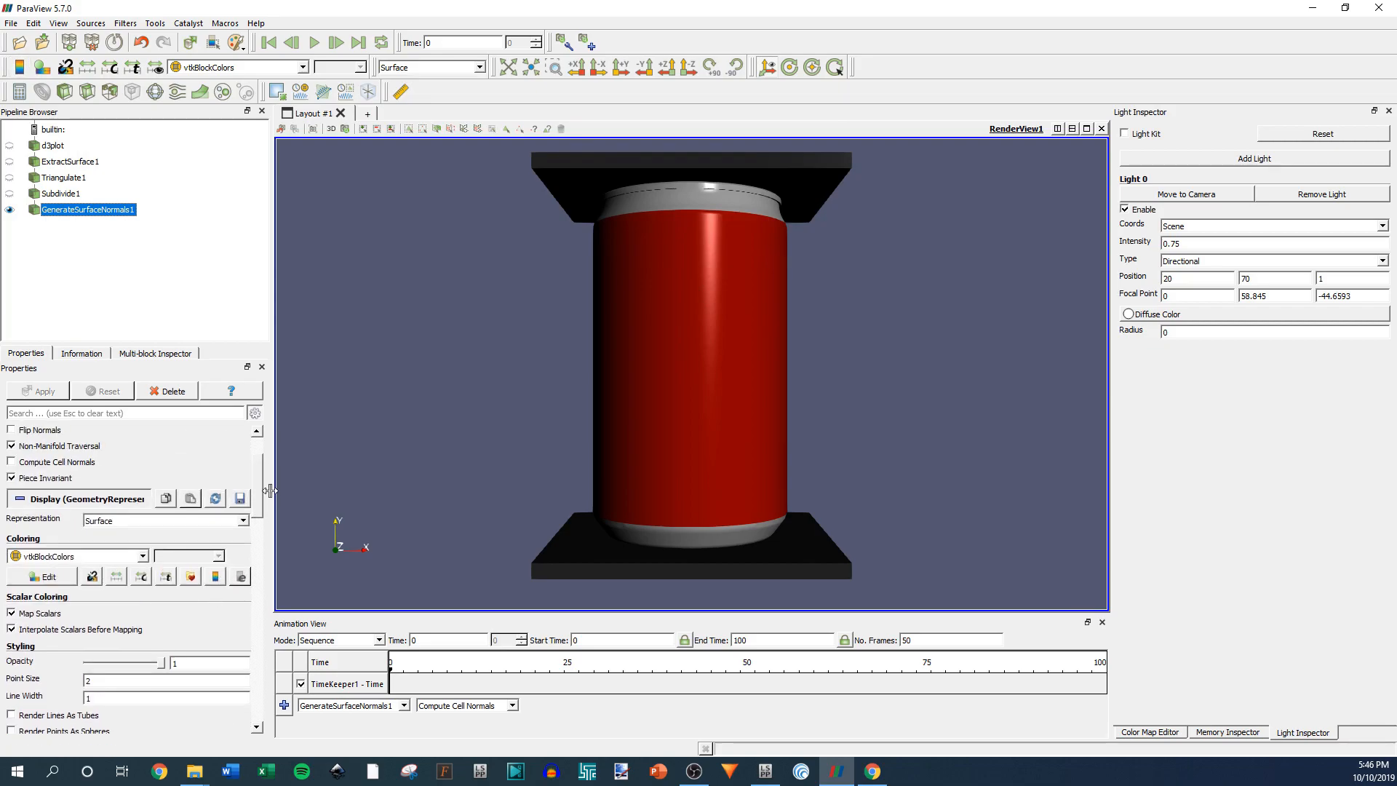
{"action": "scroll", "coordinate": [44, 646], "scroll_direction": "down", "scroll_amount": 6}
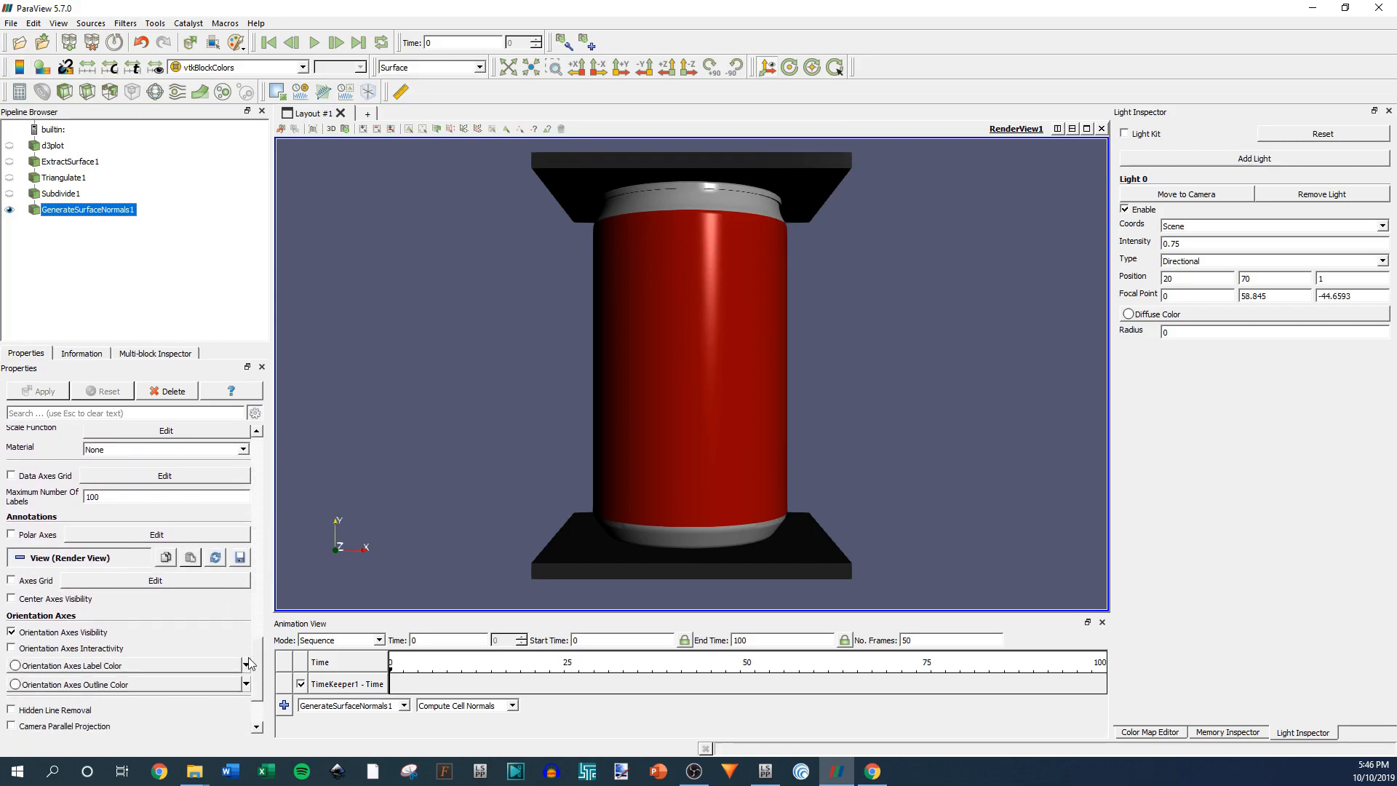
{"action": "left_click", "coordinate": [12, 626]}
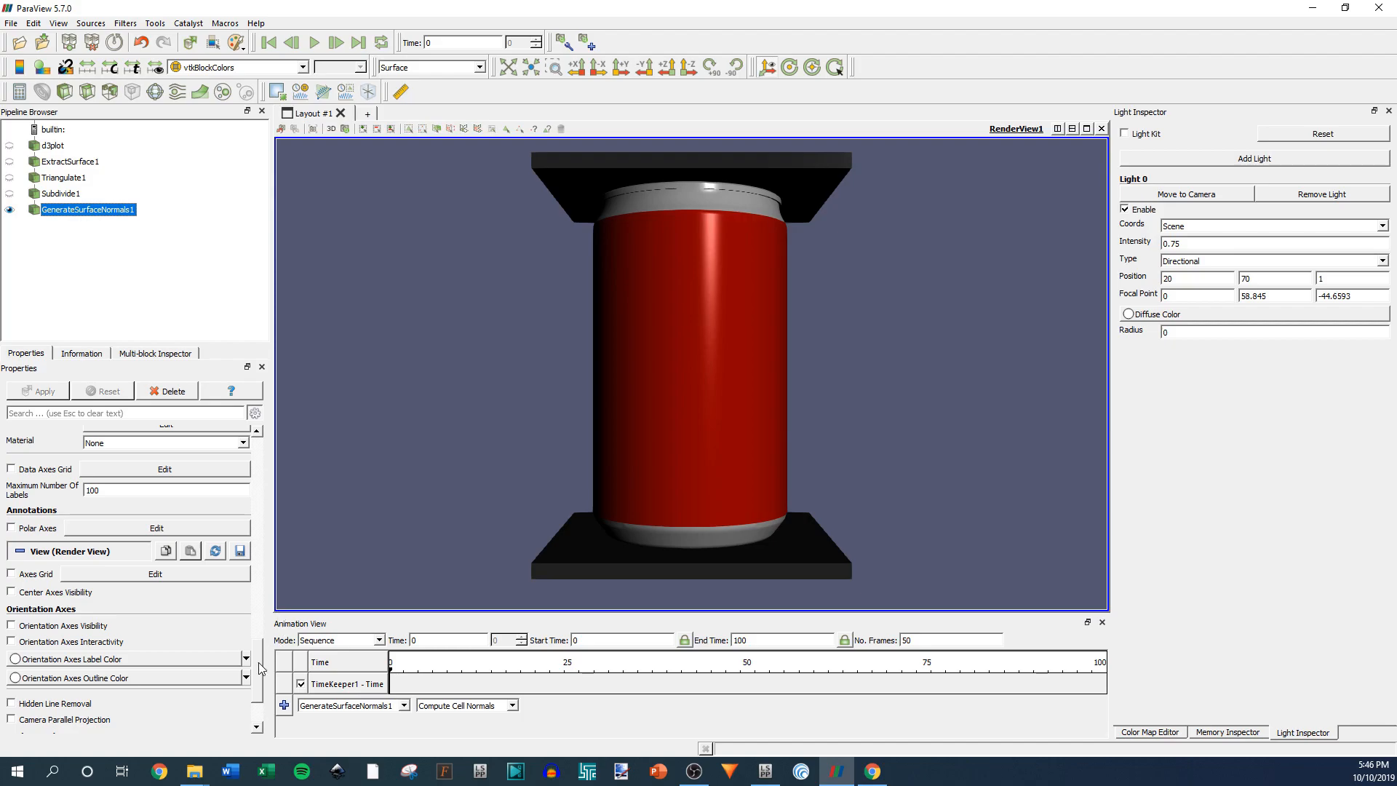
Enable ray tracing for the render view and turn on shadows, keeping the OSPRay raycaster back end.
{"action": "scroll", "coordinate": [262, 663], "scroll_direction": "down", "scroll_amount": 2}
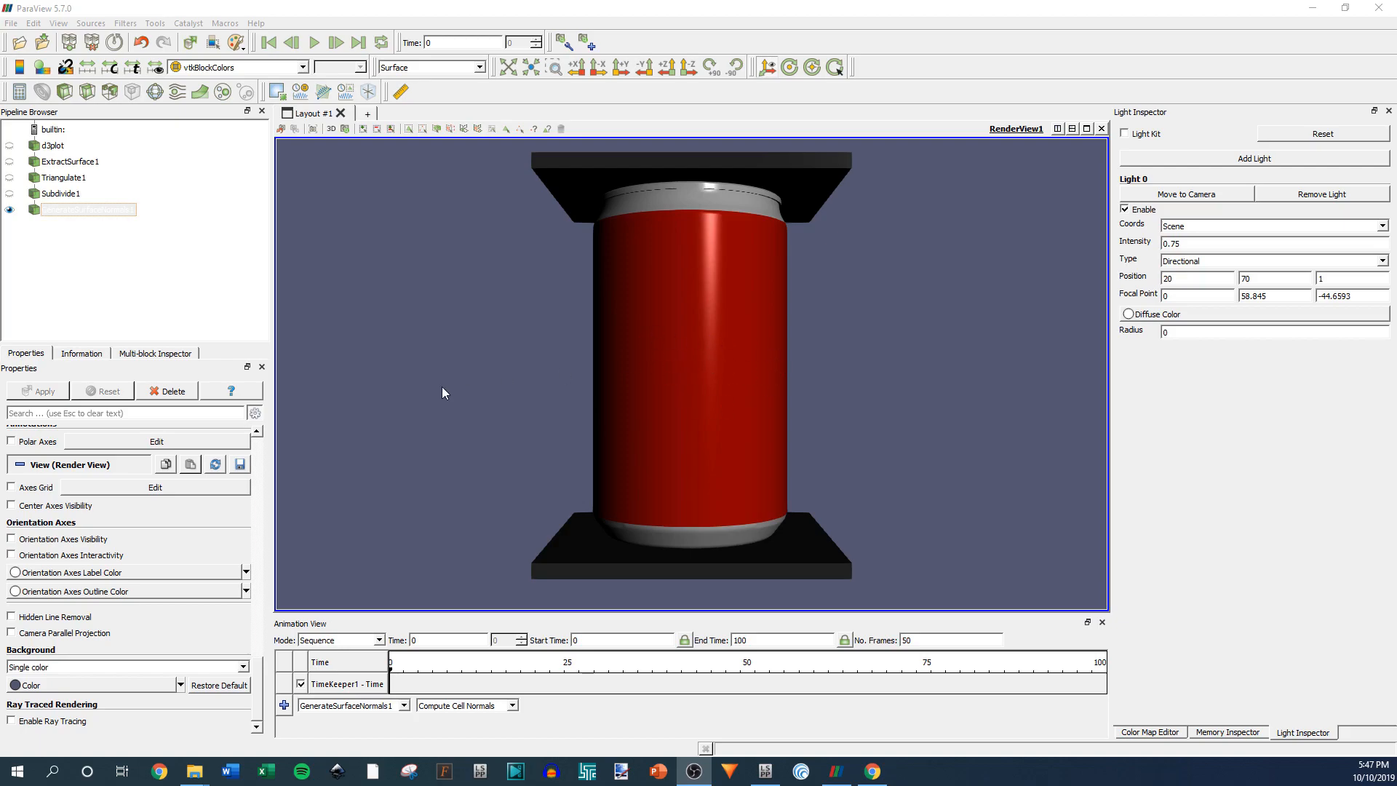
{"action": "left_click", "coordinate": [157, 301]}
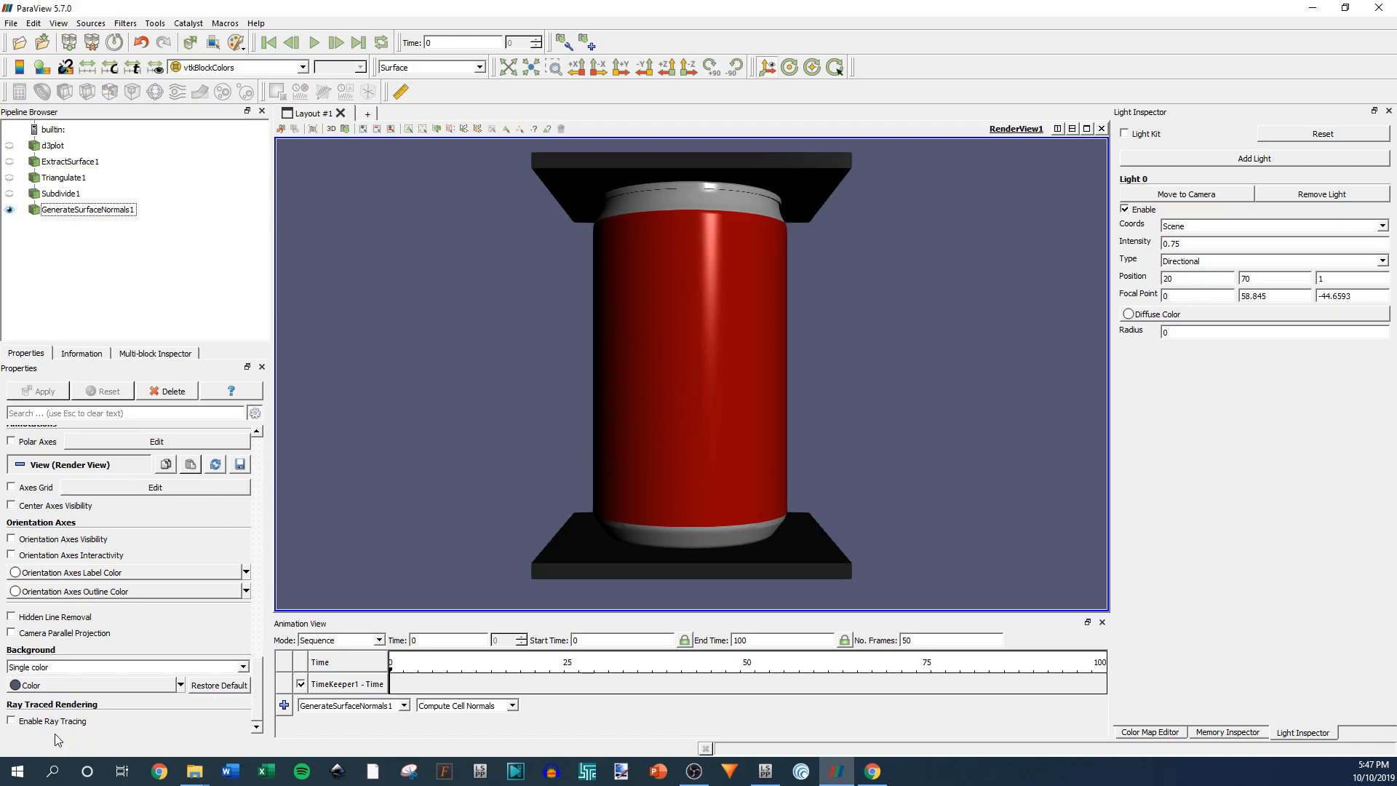
{"action": "left_click", "coordinate": [77, 720]}
{"action": "scroll", "coordinate": [25, 640], "scroll_direction": "down", "scroll_amount": 3}
{"action": "left_click", "coordinate": [20, 604]}
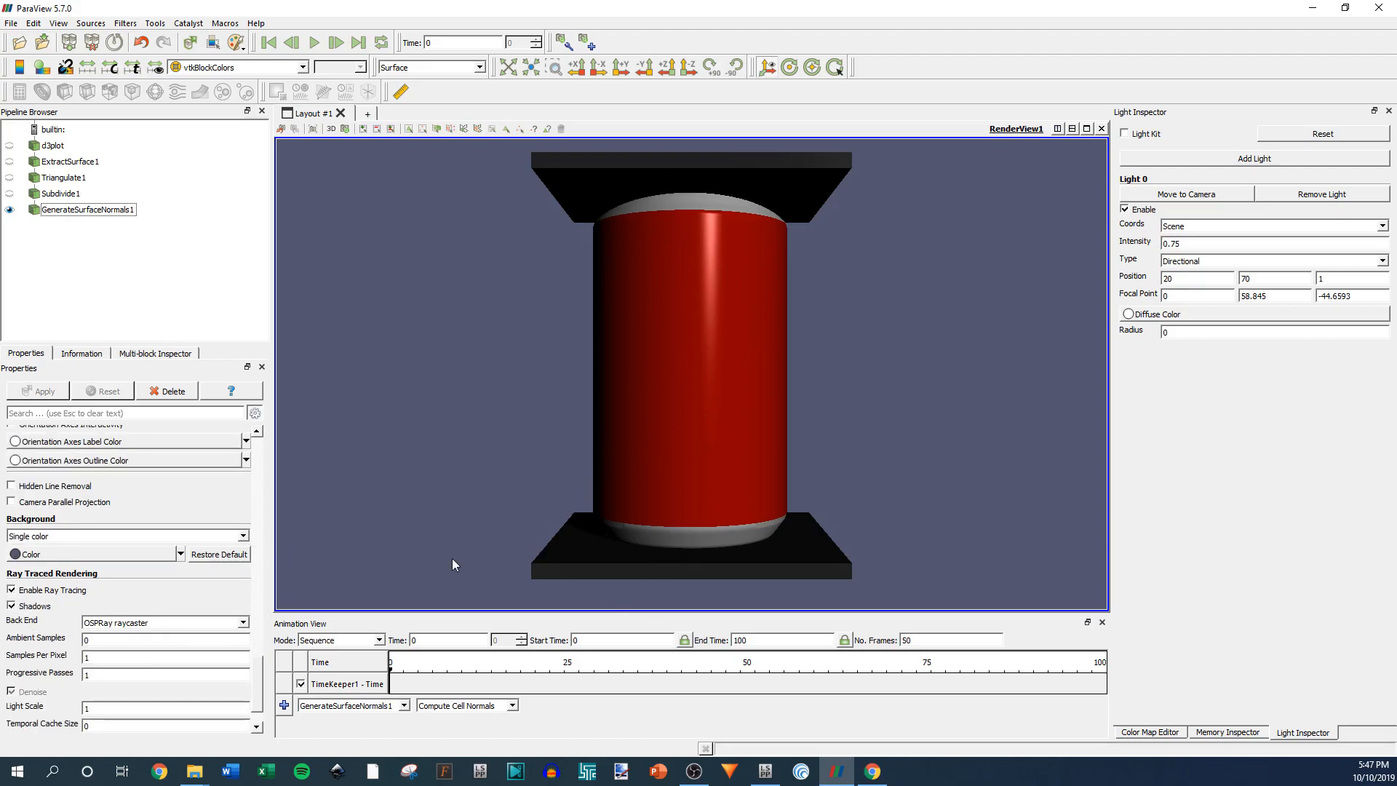
{"action": "scroll", "coordinate": [207, 618], "scroll_direction": "down", "scroll_amount": 2}
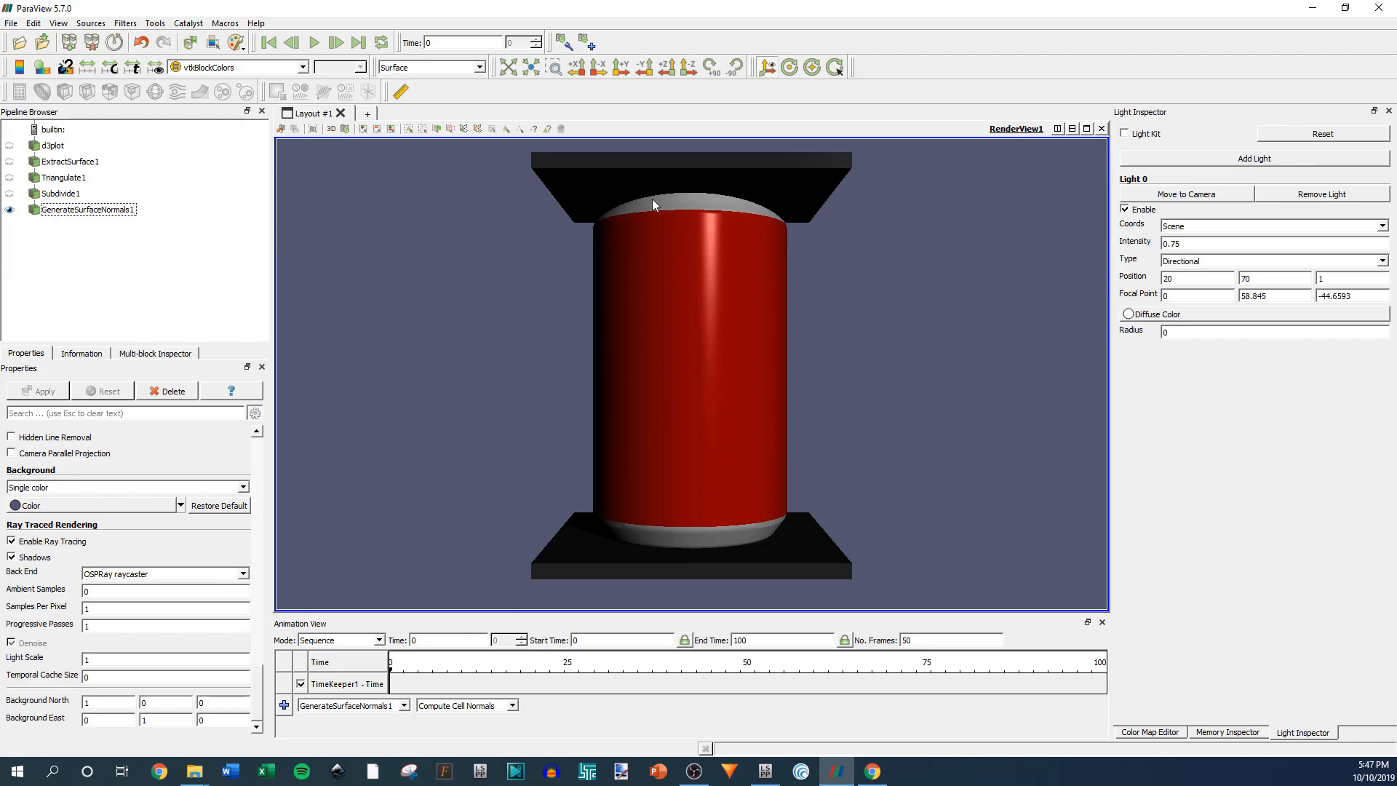
{"action": "left_click", "coordinate": [243, 574]}
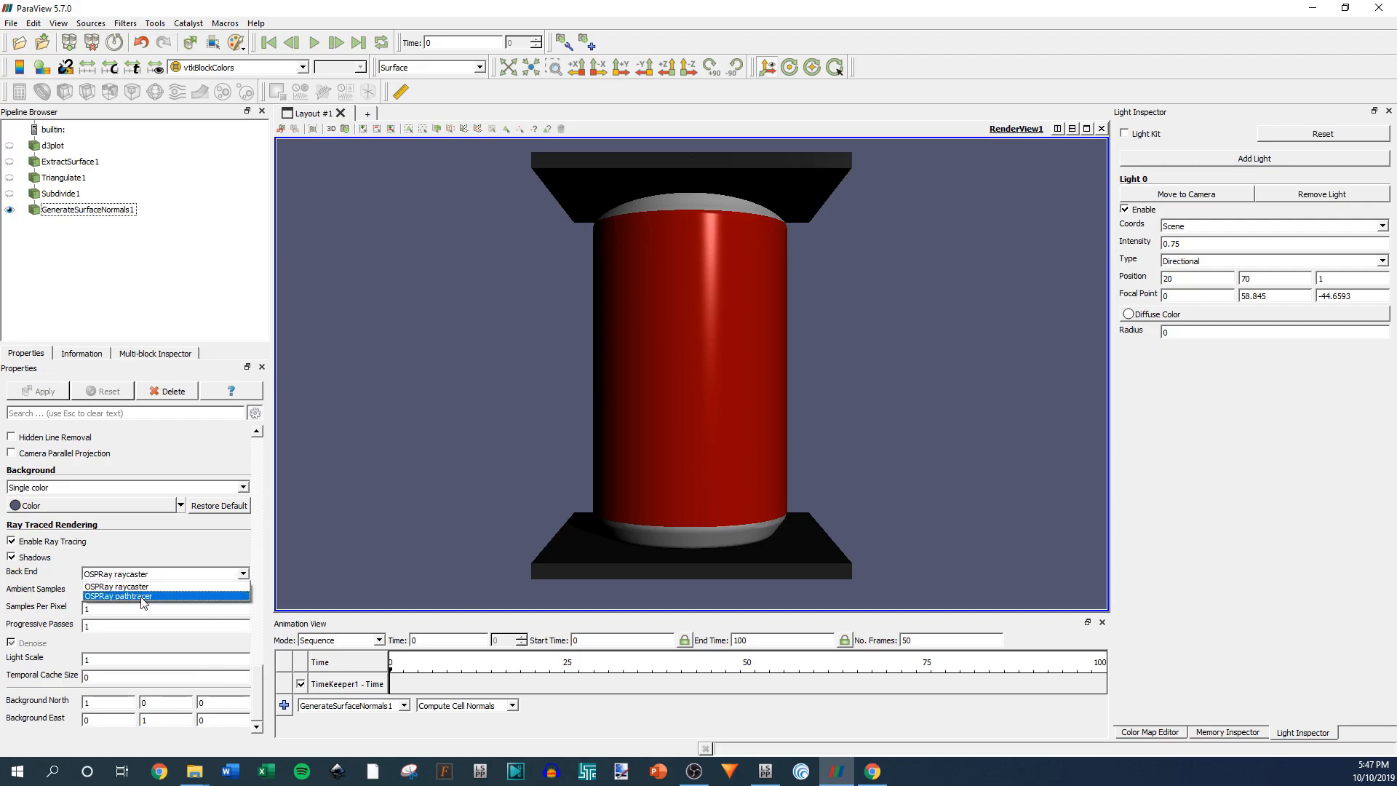
{"action": "left_click", "coordinate": [171, 571]}
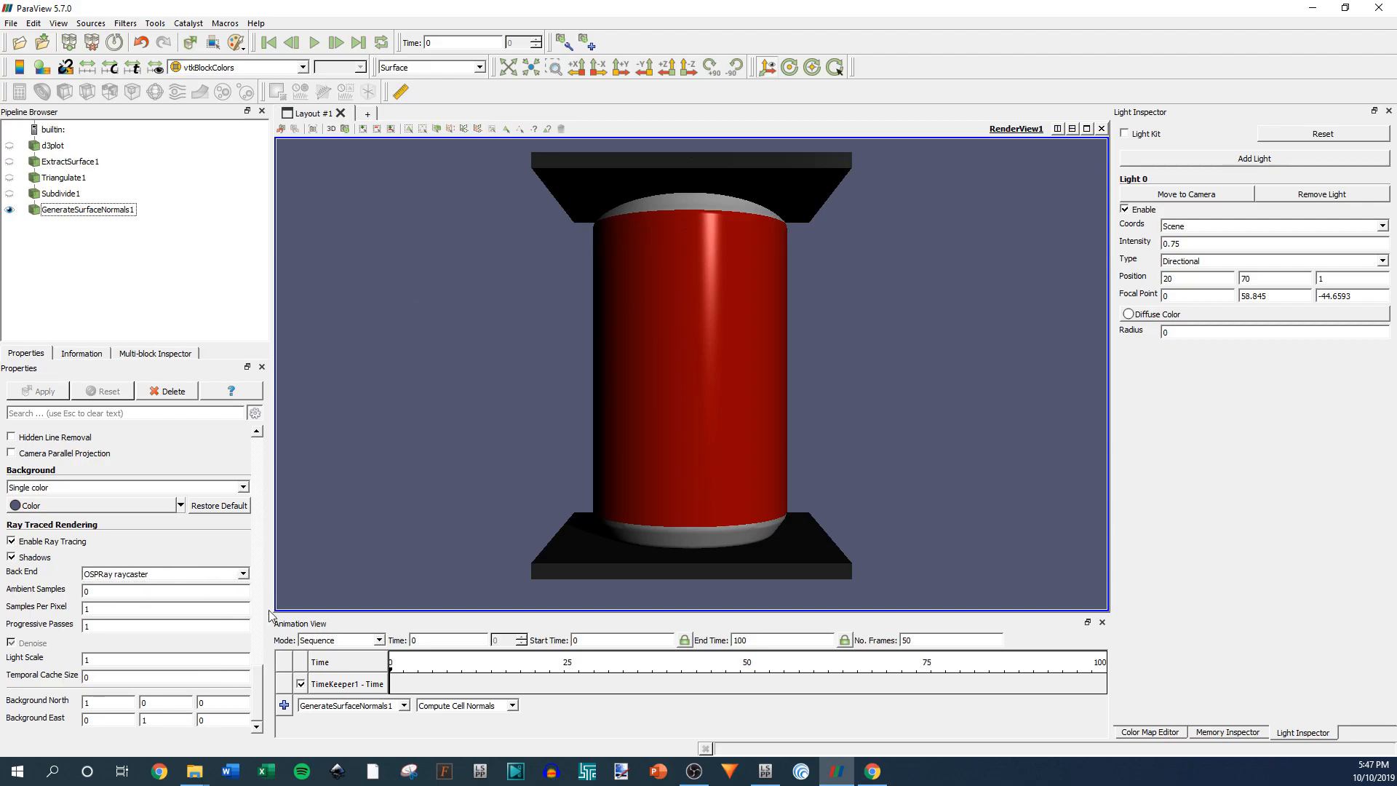
{"action": "left_click", "coordinate": [163, 575]}
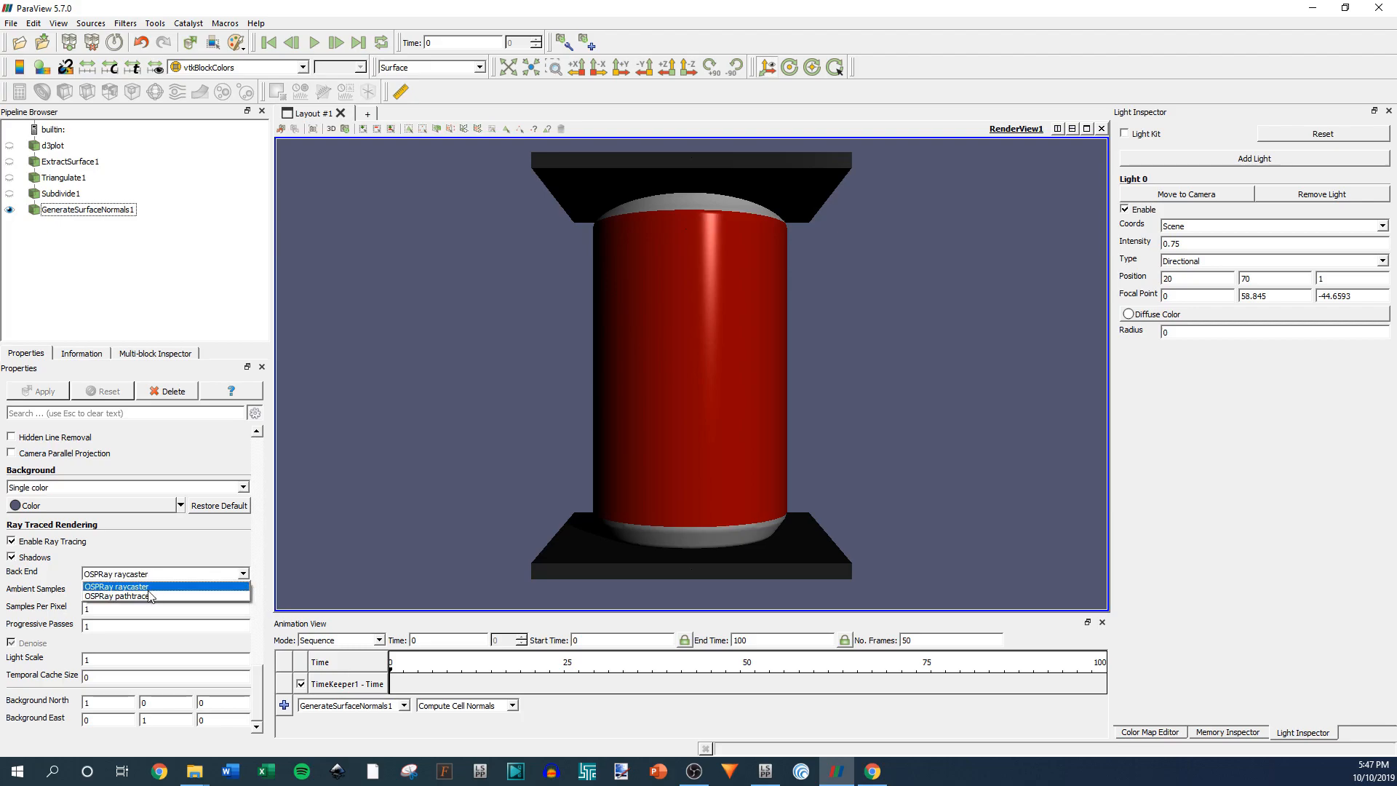
{"action": "left_click", "coordinate": [150, 586]}
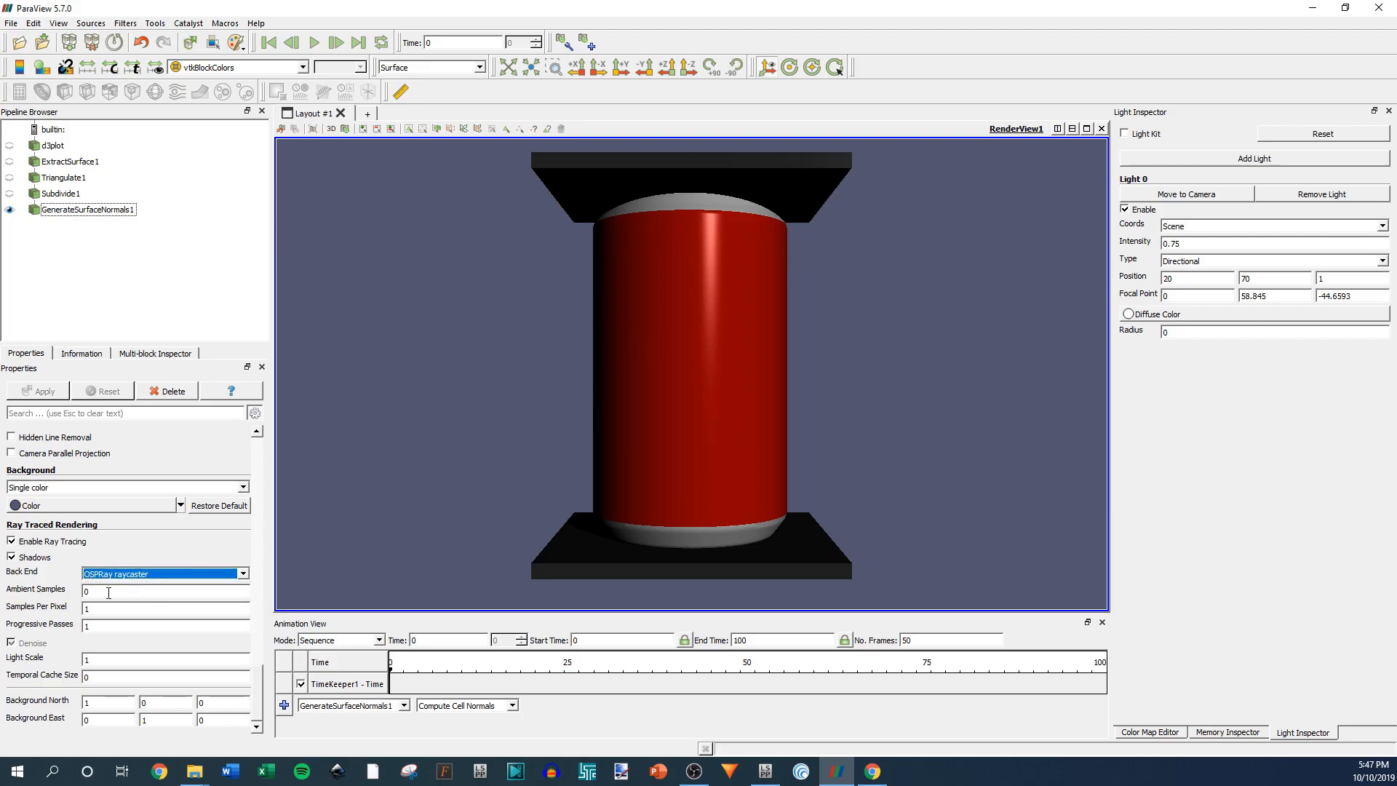
{"action": "left_click", "coordinate": [154, 574]}
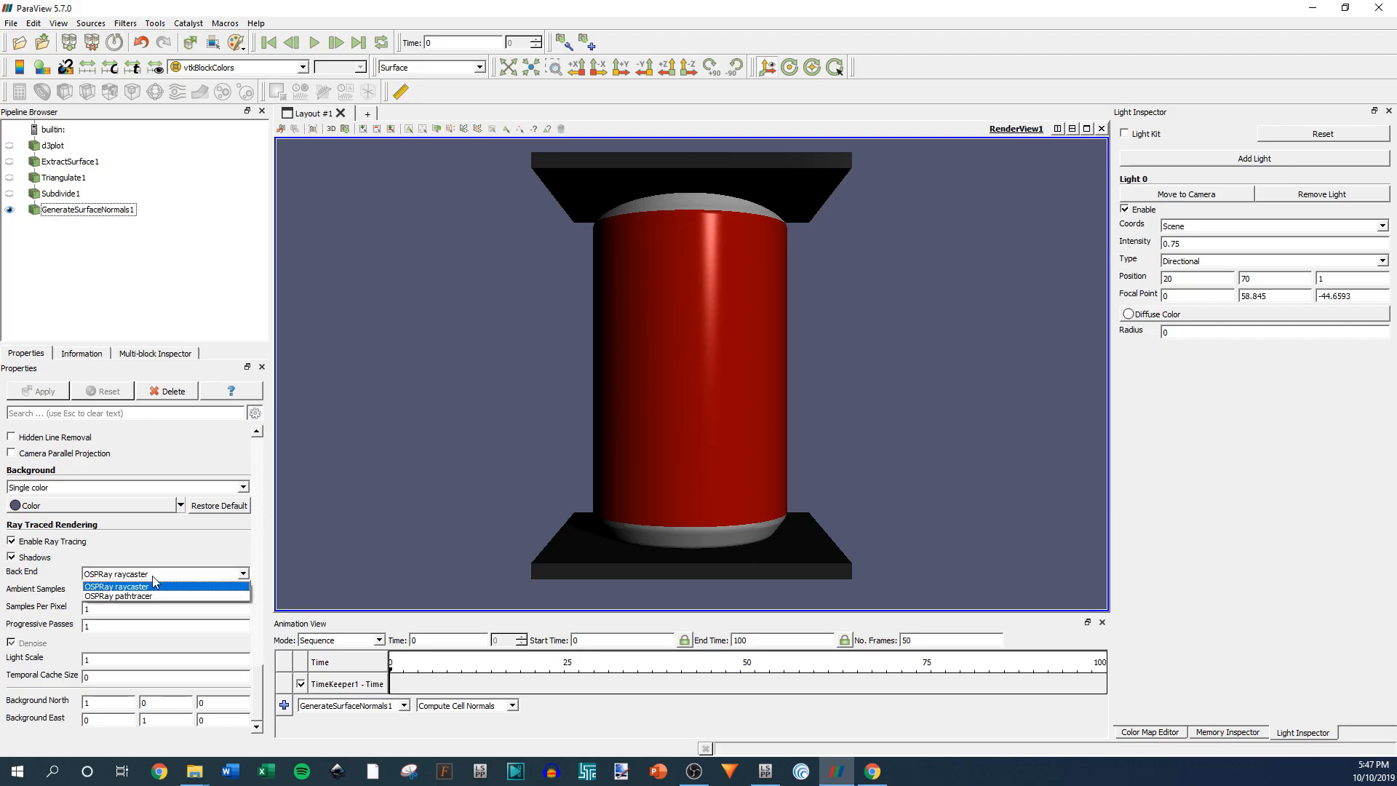
{"action": "left_click", "coordinate": [154, 574]}
Set the ray tracing ambient samples to 1 and the samples per pixel to 10.
{"action": "double_click", "coordinate": [111, 591]}
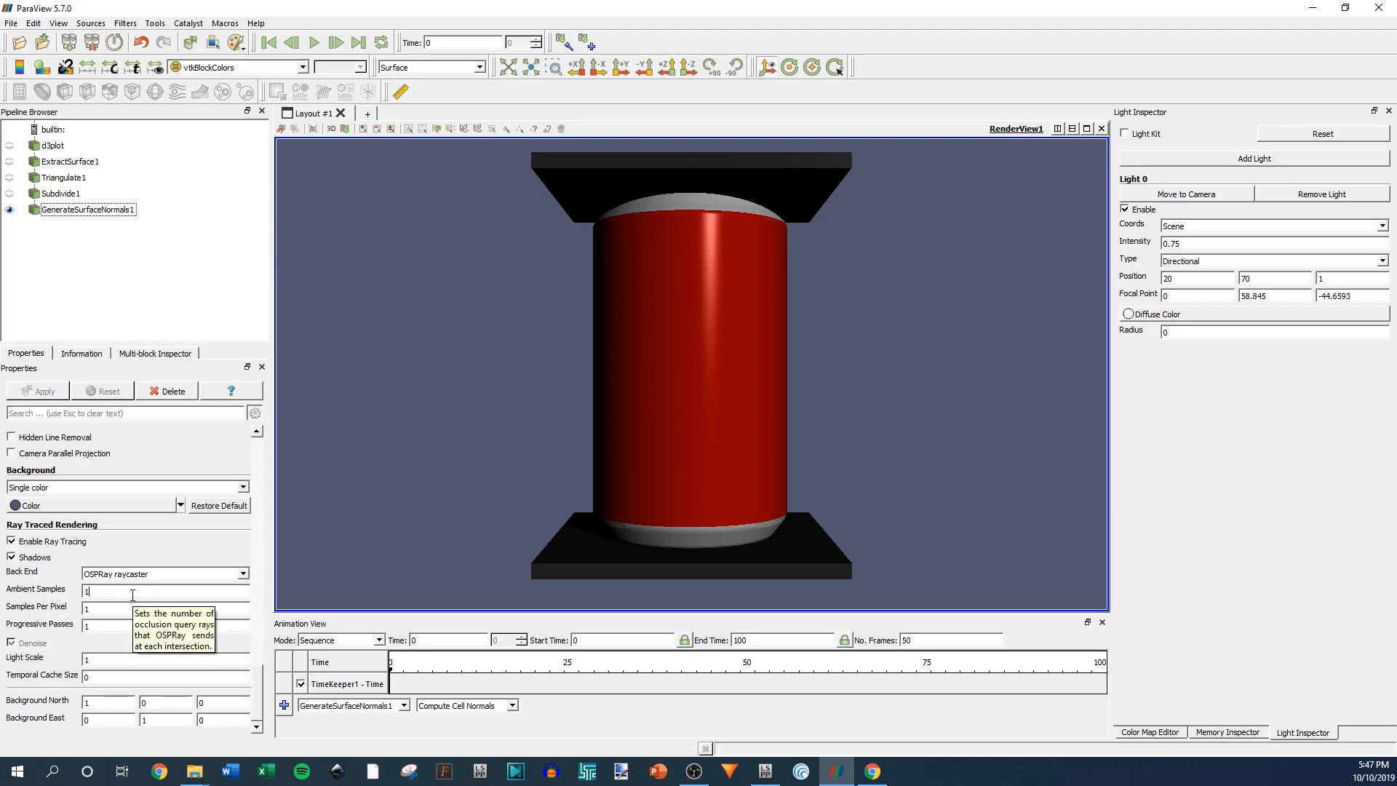
{"action": "key", "text": "Return"}
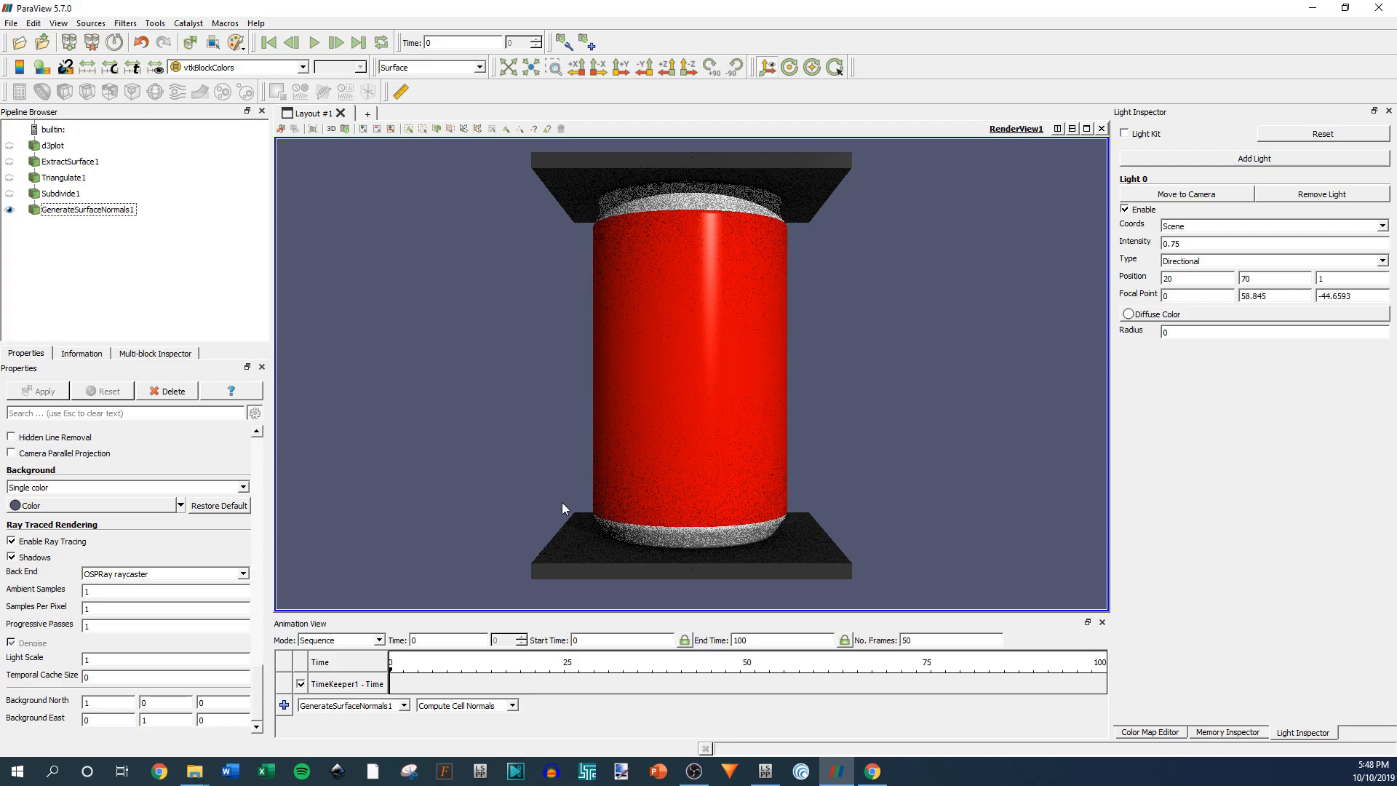
{"action": "double_click", "coordinate": [97, 609]}
{"action": "type", "text": "10"}
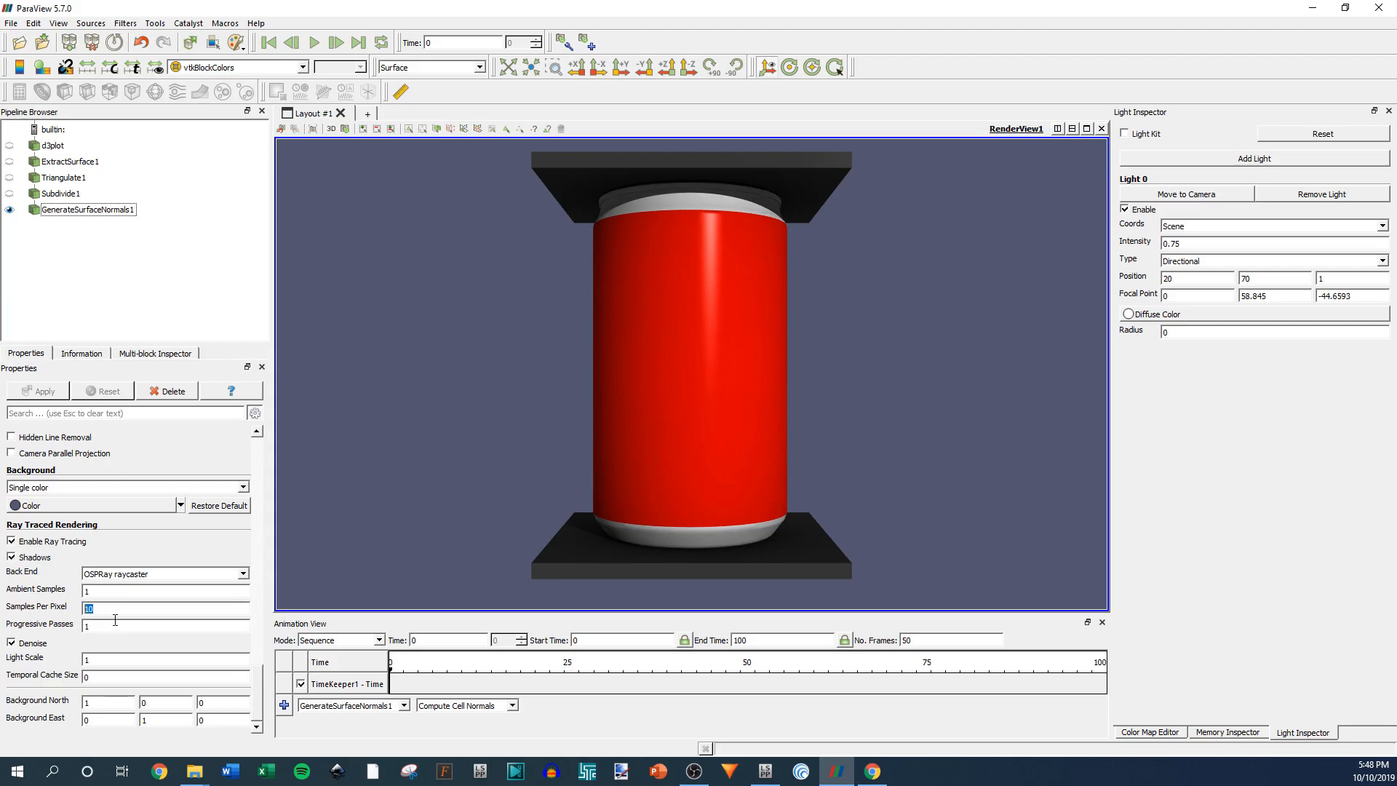
Return the samples per pixel to 1 and the ambient samples to 0.
{"action": "type", "text": "1"}
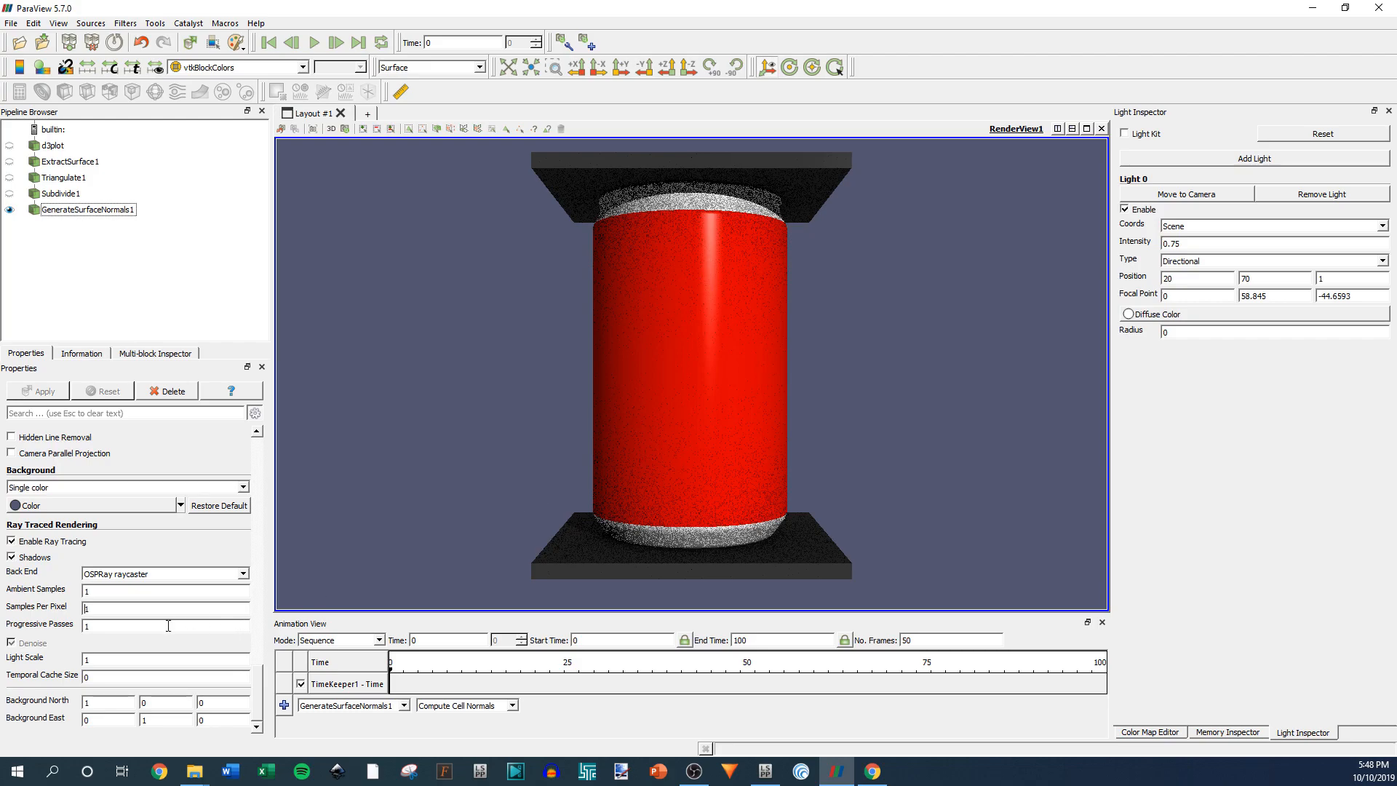
{"action": "left_click", "coordinate": [107, 627]}
{"action": "left_click", "coordinate": [111, 627]}
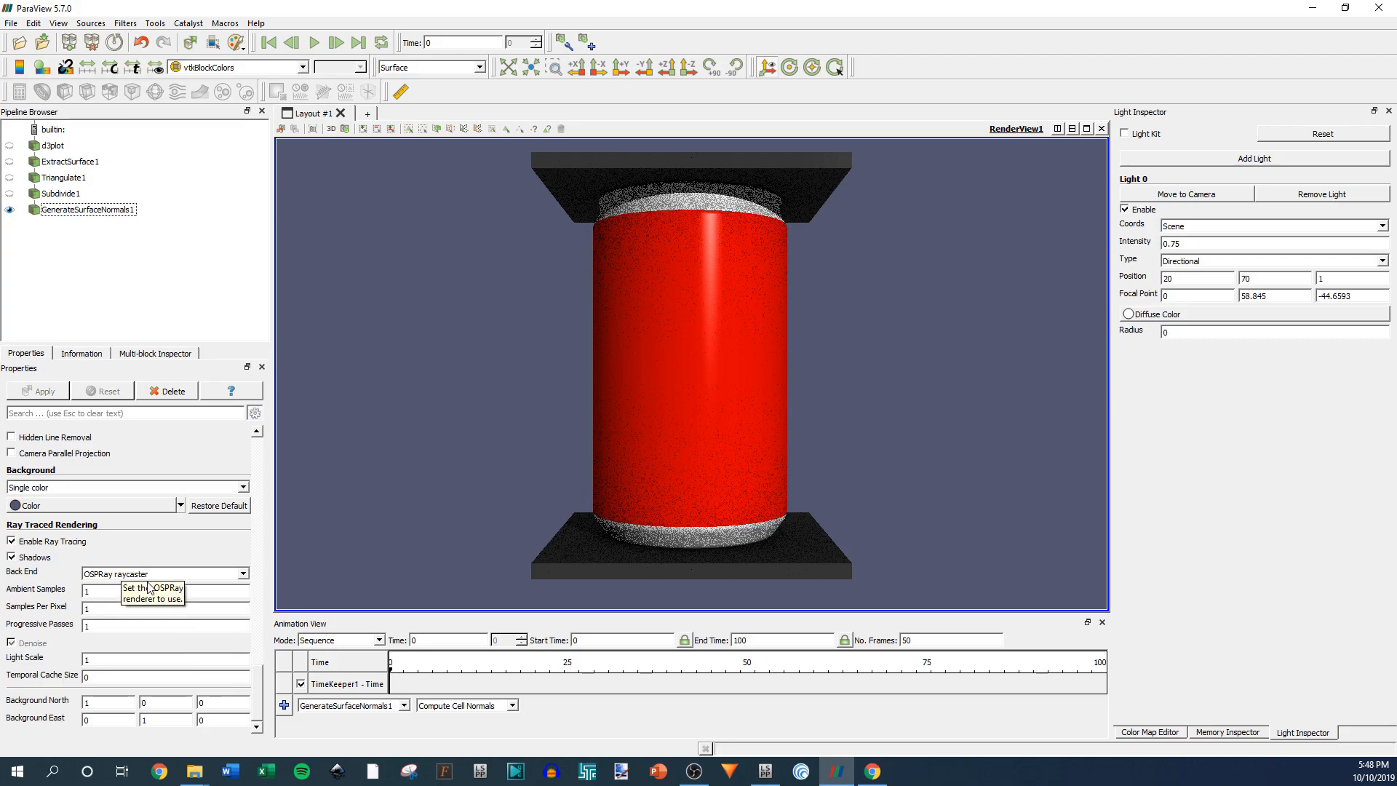
{"action": "left_click", "coordinate": [107, 596]}
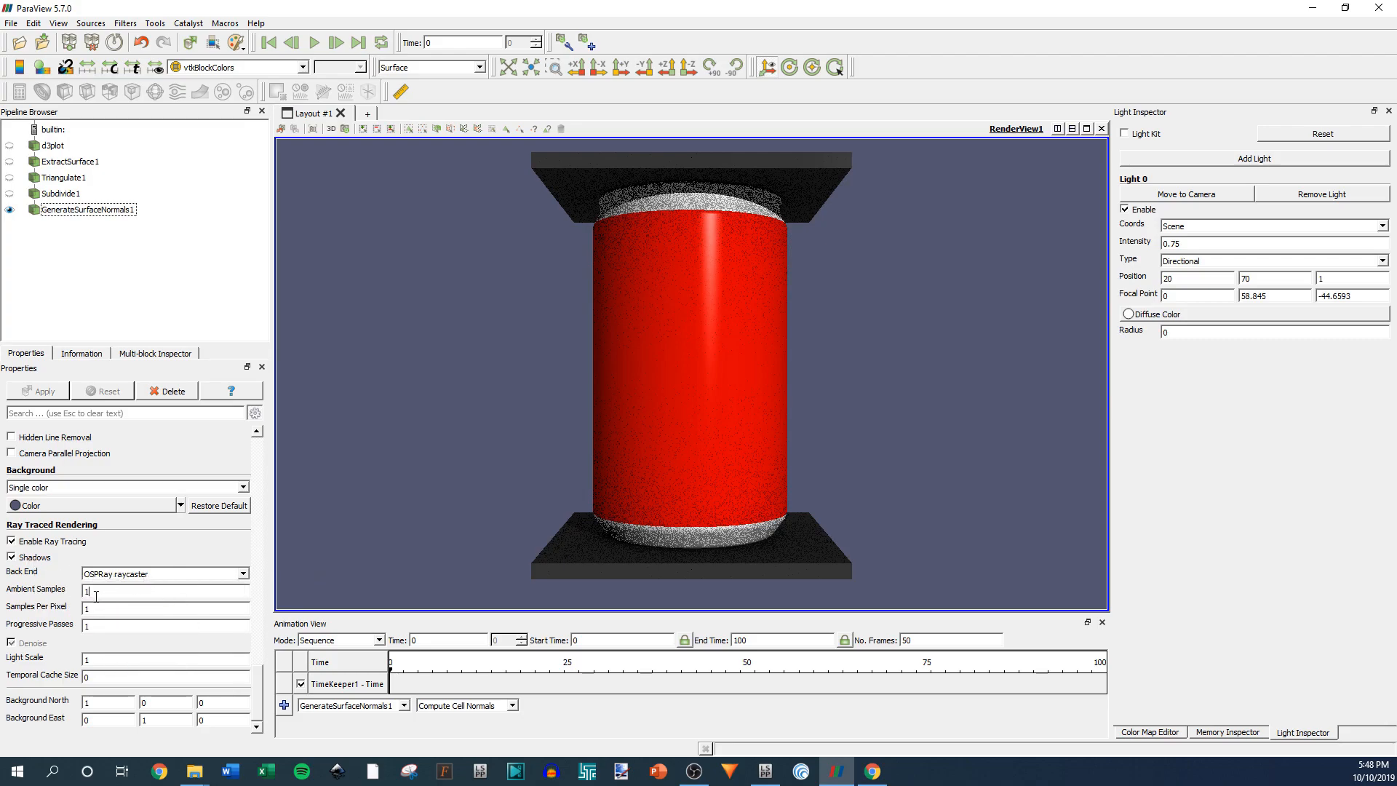
{"action": "key", "text": "BackSpace"}
{"action": "type", "text": "0"}
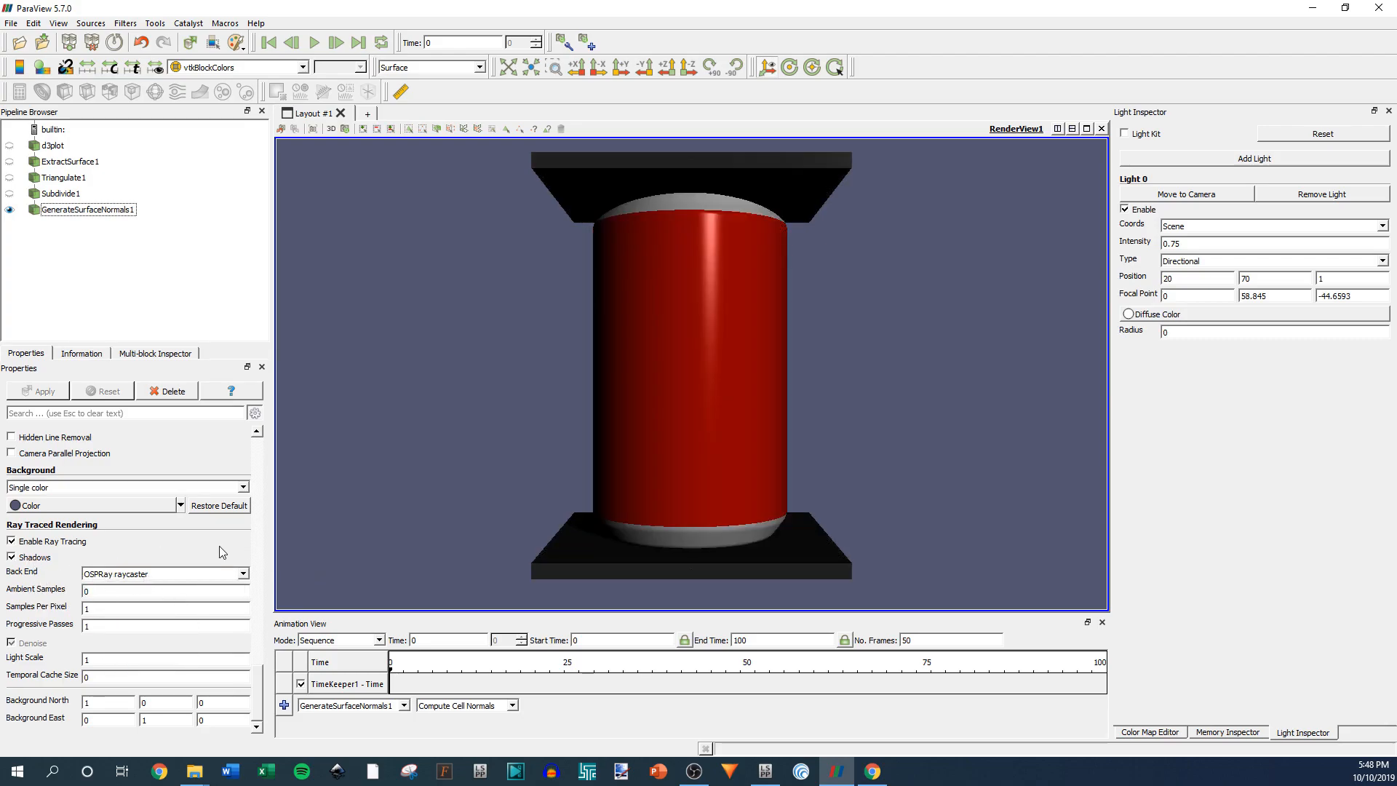
Switch the ray tracing back end to OSPRay pathtracer and dismiss the output messages.
{"action": "left_click", "coordinate": [205, 574]}
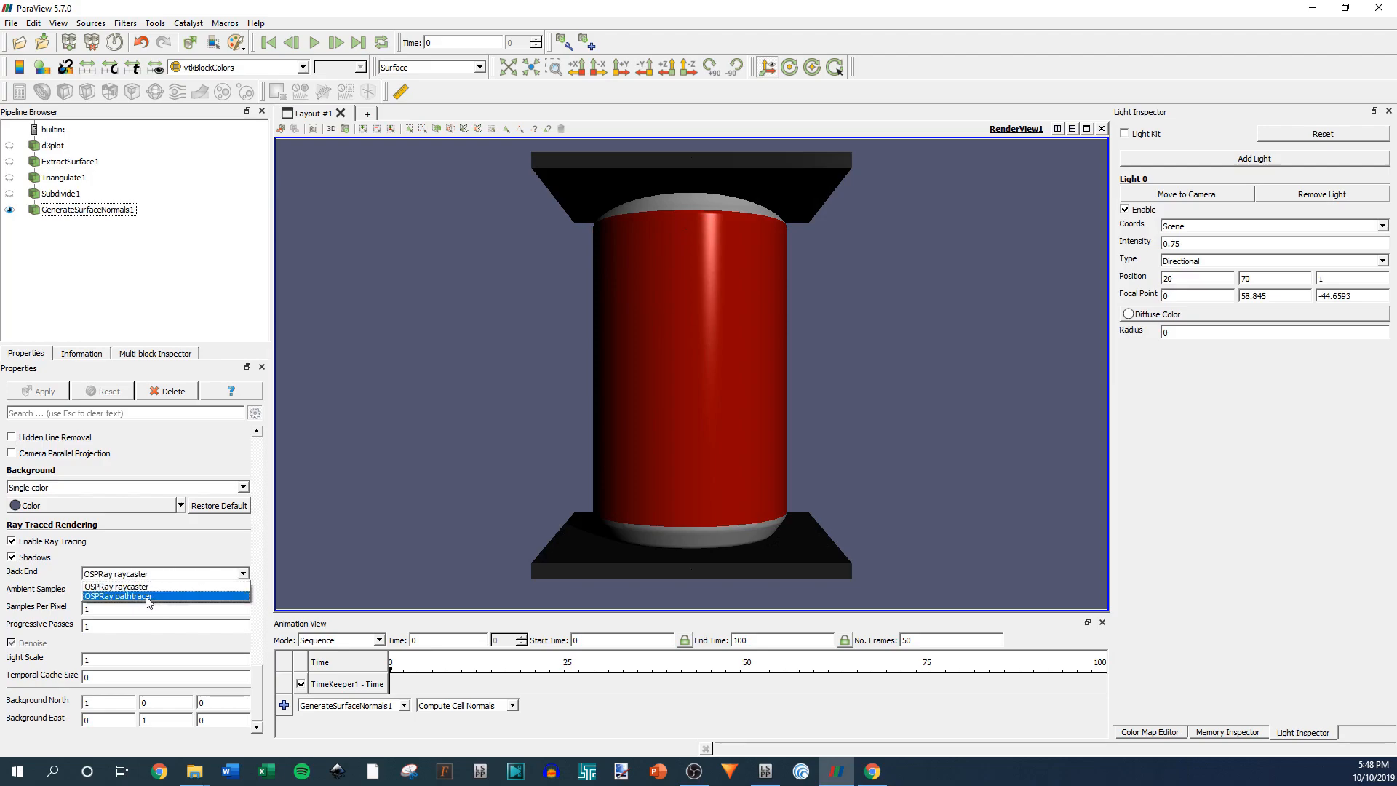
{"action": "left_click", "coordinate": [148, 597]}
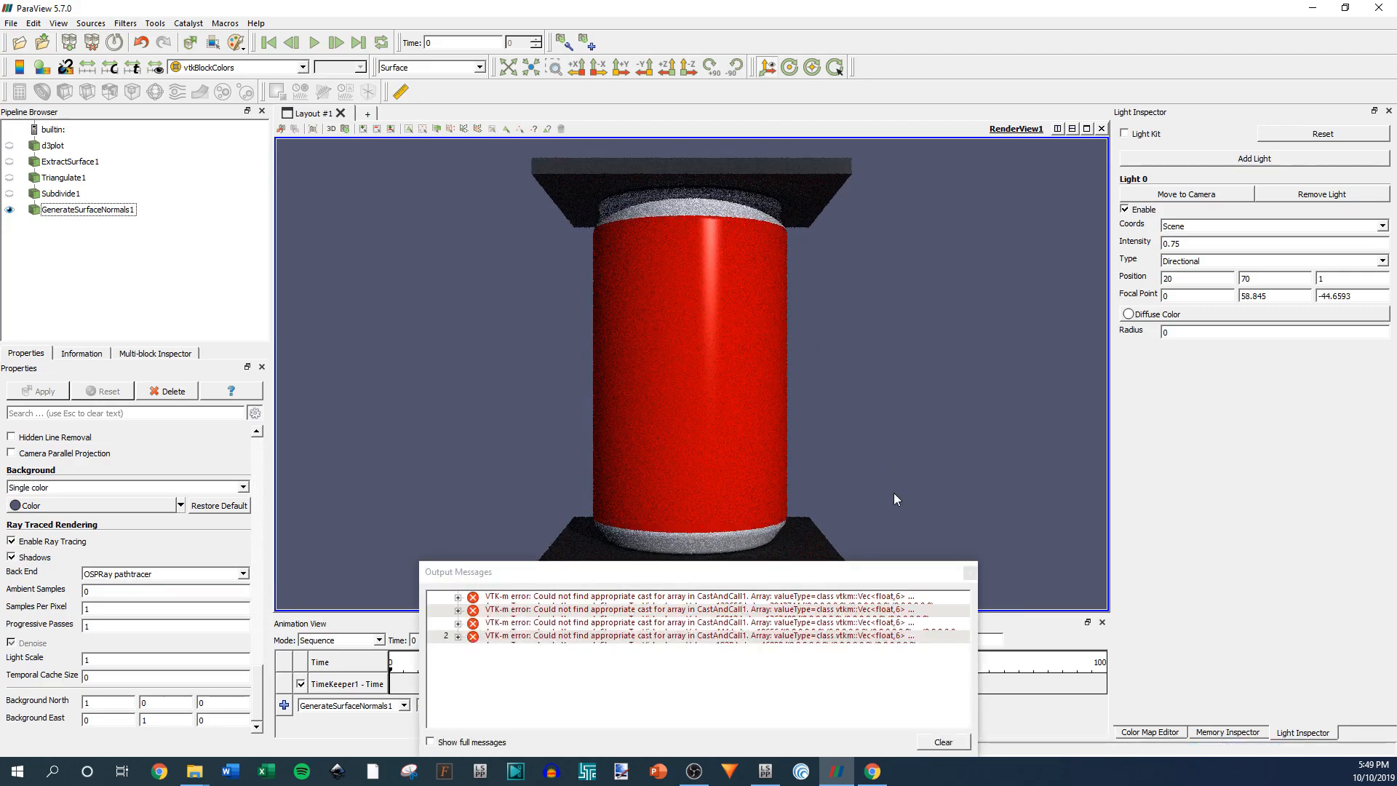
{"action": "left_click", "coordinate": [970, 573]}
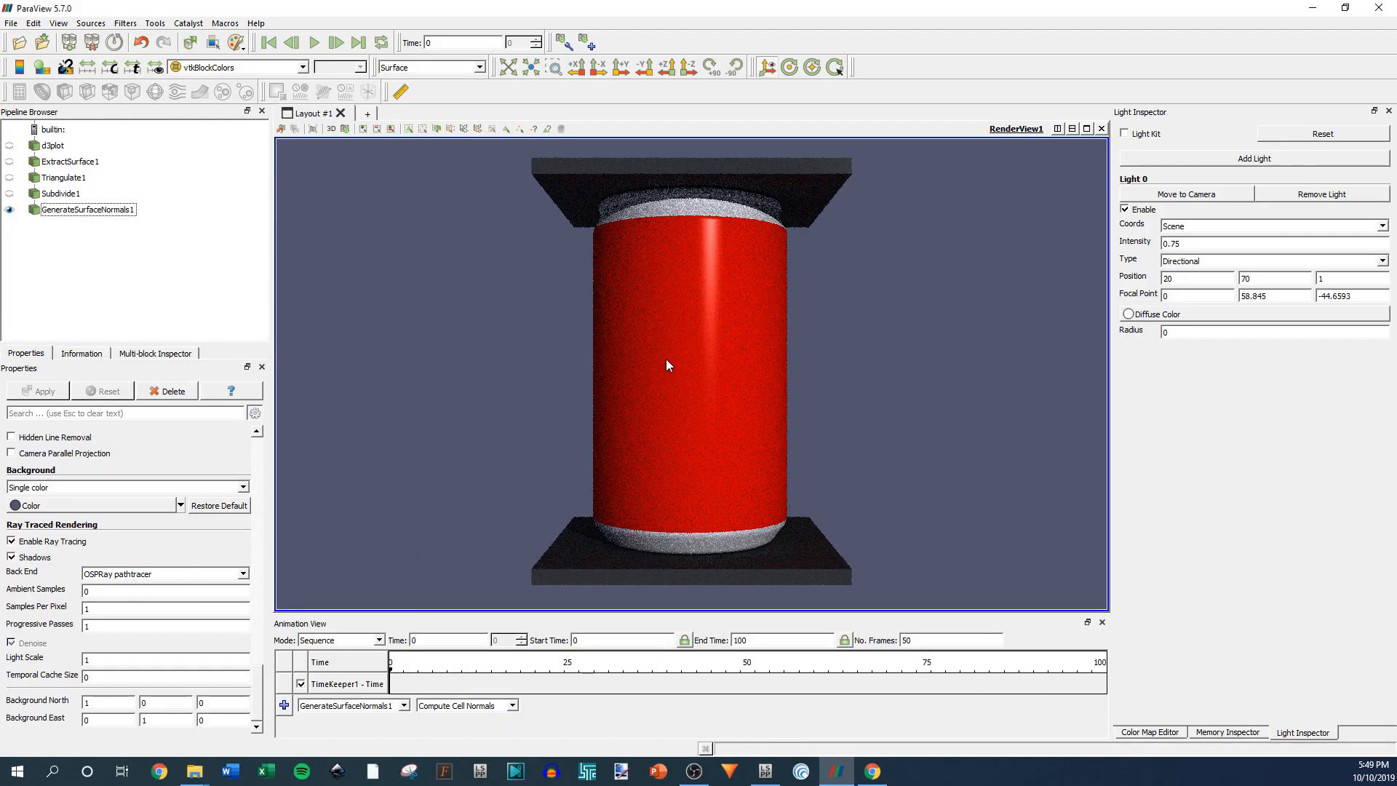
With ray tracing temporarily disabled, align the camera to the -Z direction and zoom slightly on the can, re-enabling ray tracing at the end.
{"action": "mouse_move", "coordinate": [829, 339]}
{"action": "middle_mouse_down"}
{"action": "mouse_move", "coordinate": [794, 336]}
{"action": "mouse_move", "coordinate": [819, 339]}
{"action": "middle_mouse_up"}
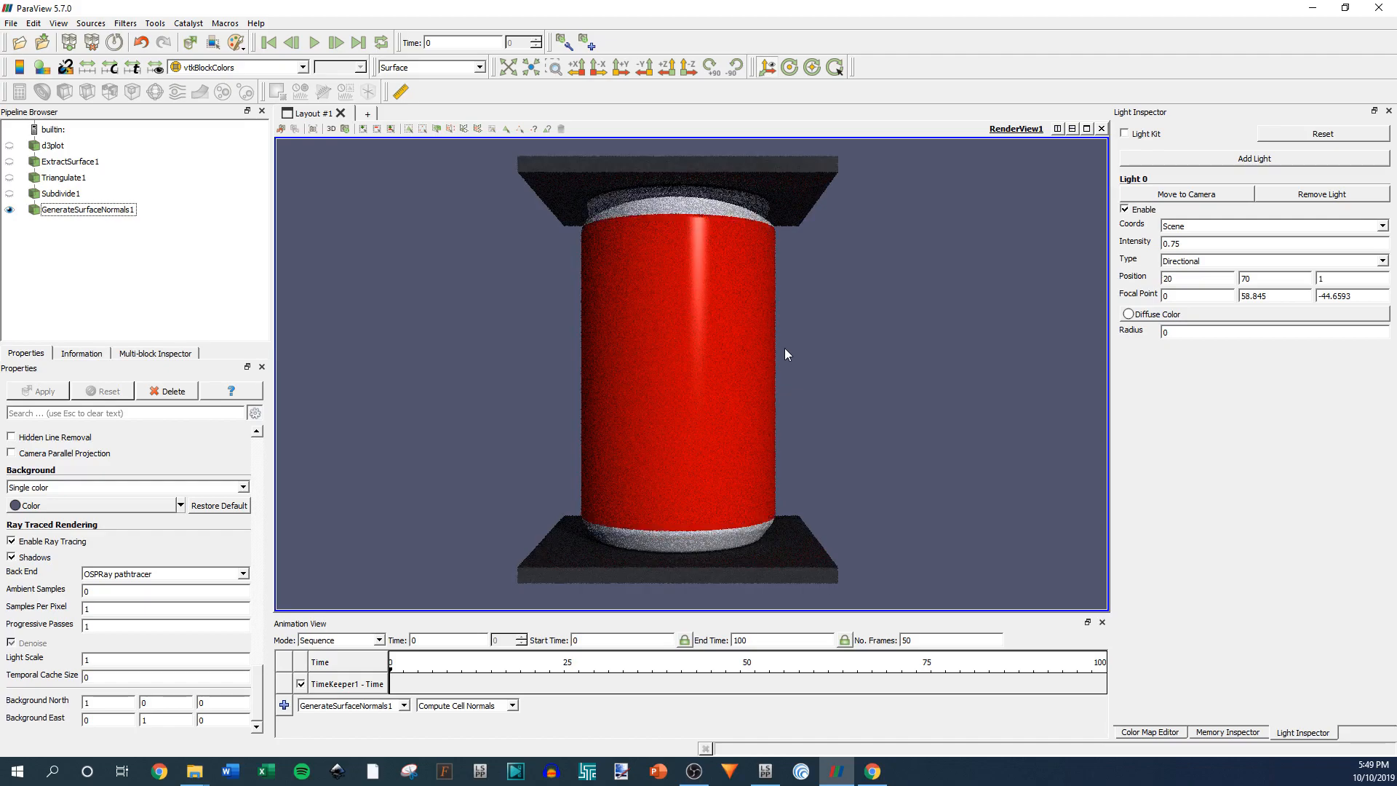
{"action": "left_click", "coordinate": [11, 541]}
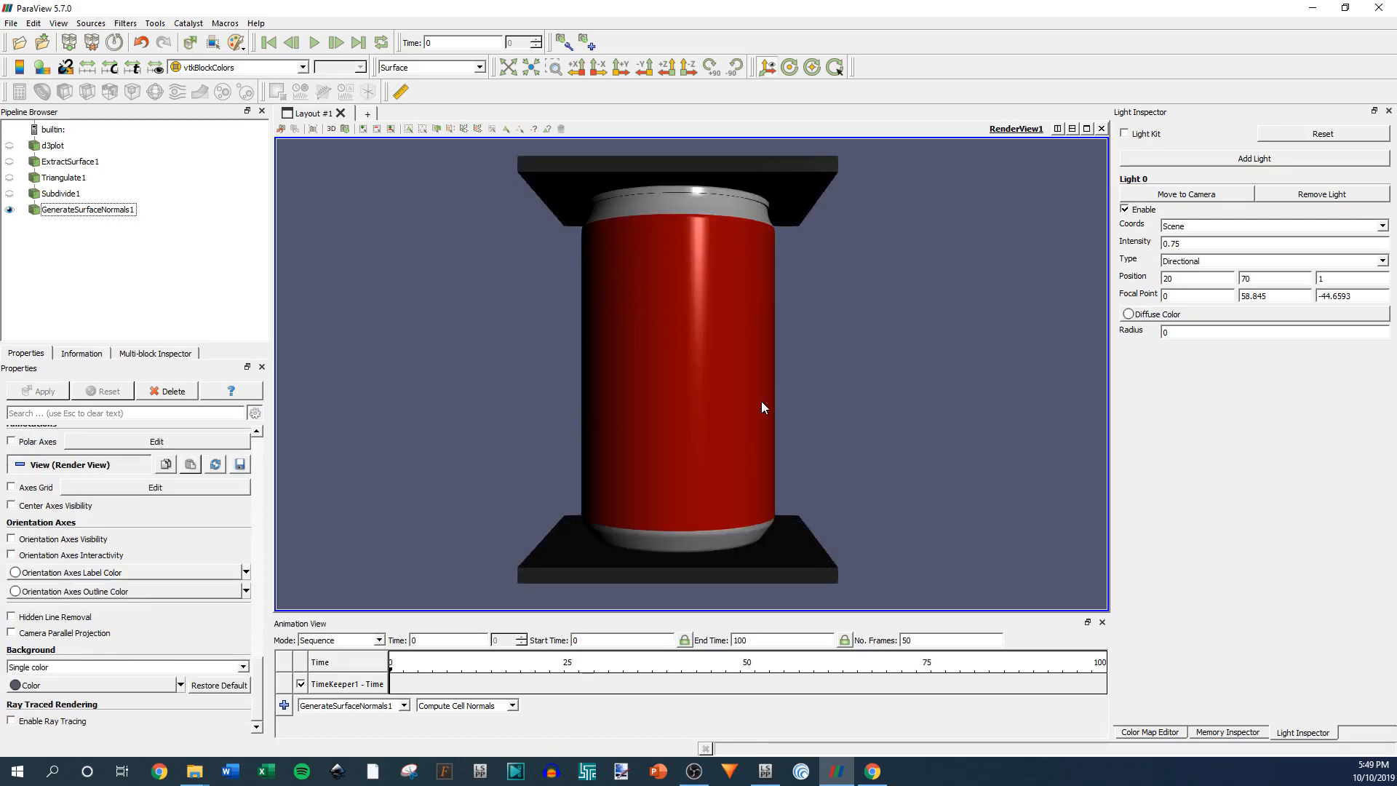
{"action": "mouse_move", "coordinate": [754, 370]}
{"action": "left_mouse_down"}
{"action": "mouse_move", "coordinate": [611, 383]}
{"action": "mouse_move", "coordinate": [752, 355]}
{"action": "left_mouse_up"}
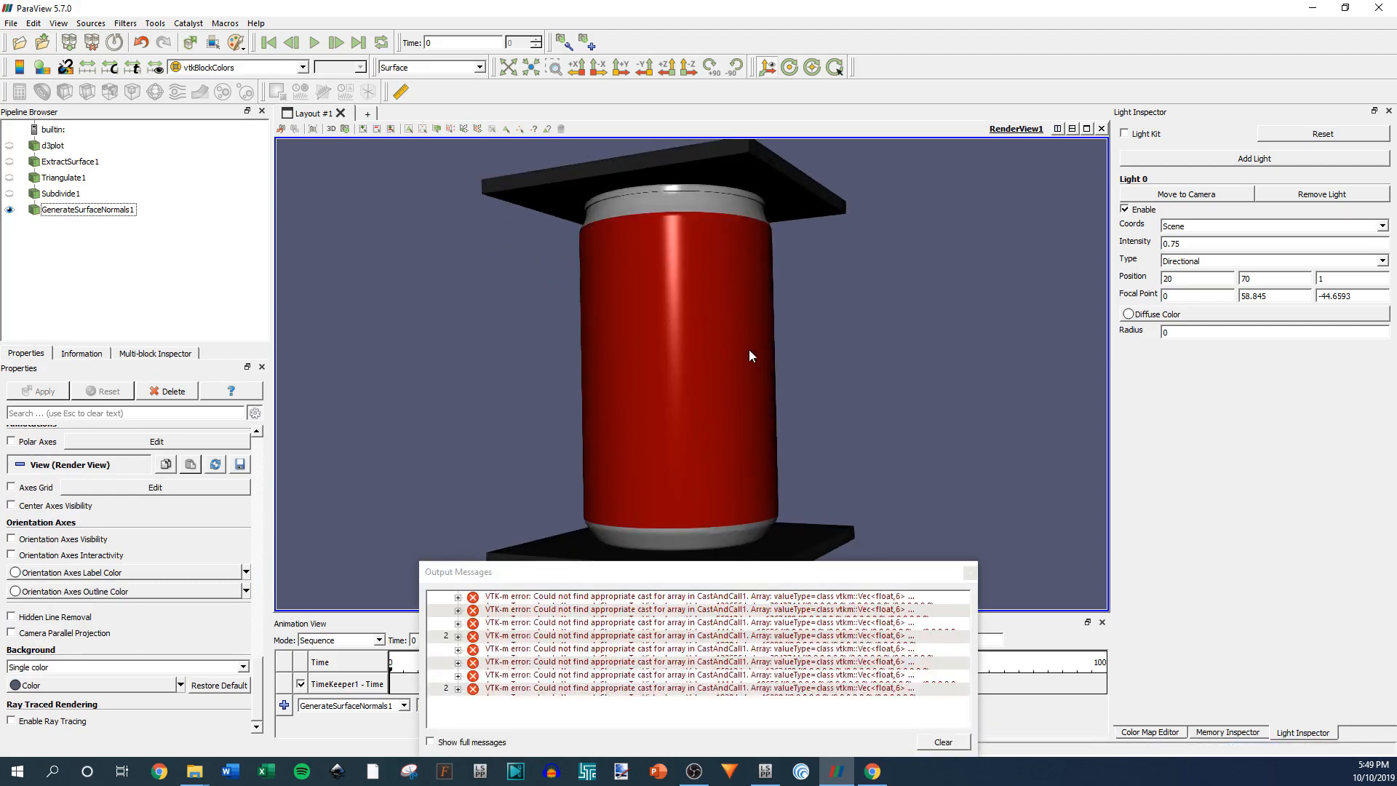
{"action": "left_click", "coordinate": [688, 69]}
{"action": "left_click", "coordinate": [971, 573]}
{"action": "right_click_drag", "start_coordinate": [788, 461], "coordinate": [801, 507]}
{"action": "left_click", "coordinate": [970, 574]}
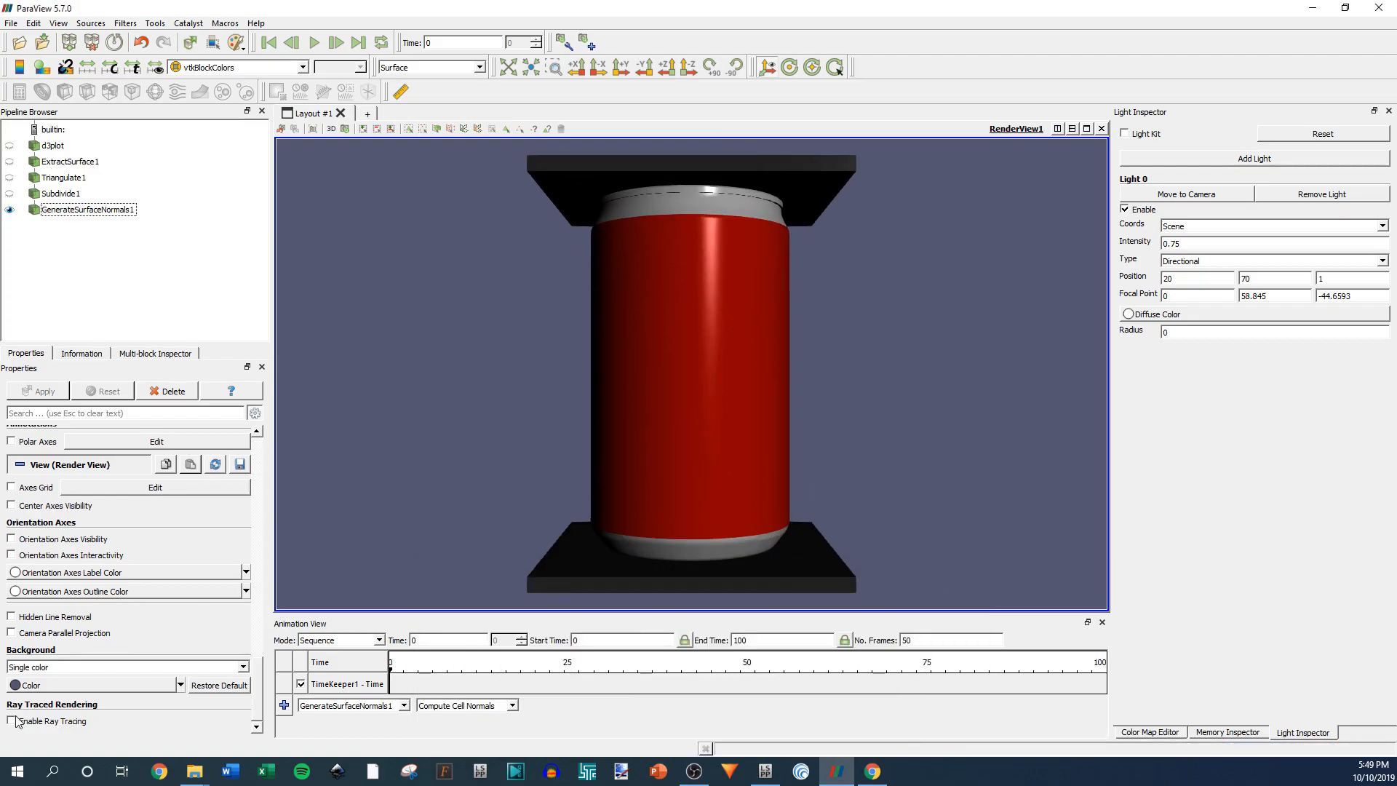
{"action": "left_click", "coordinate": [11, 720]}
{"action": "scroll", "coordinate": [138, 626], "scroll_direction": "down", "scroll_amount": 5}
Keep the OSPRay pathtracer back end and set its samples per pixel to 15.
{"action": "left_click", "coordinate": [203, 575]}
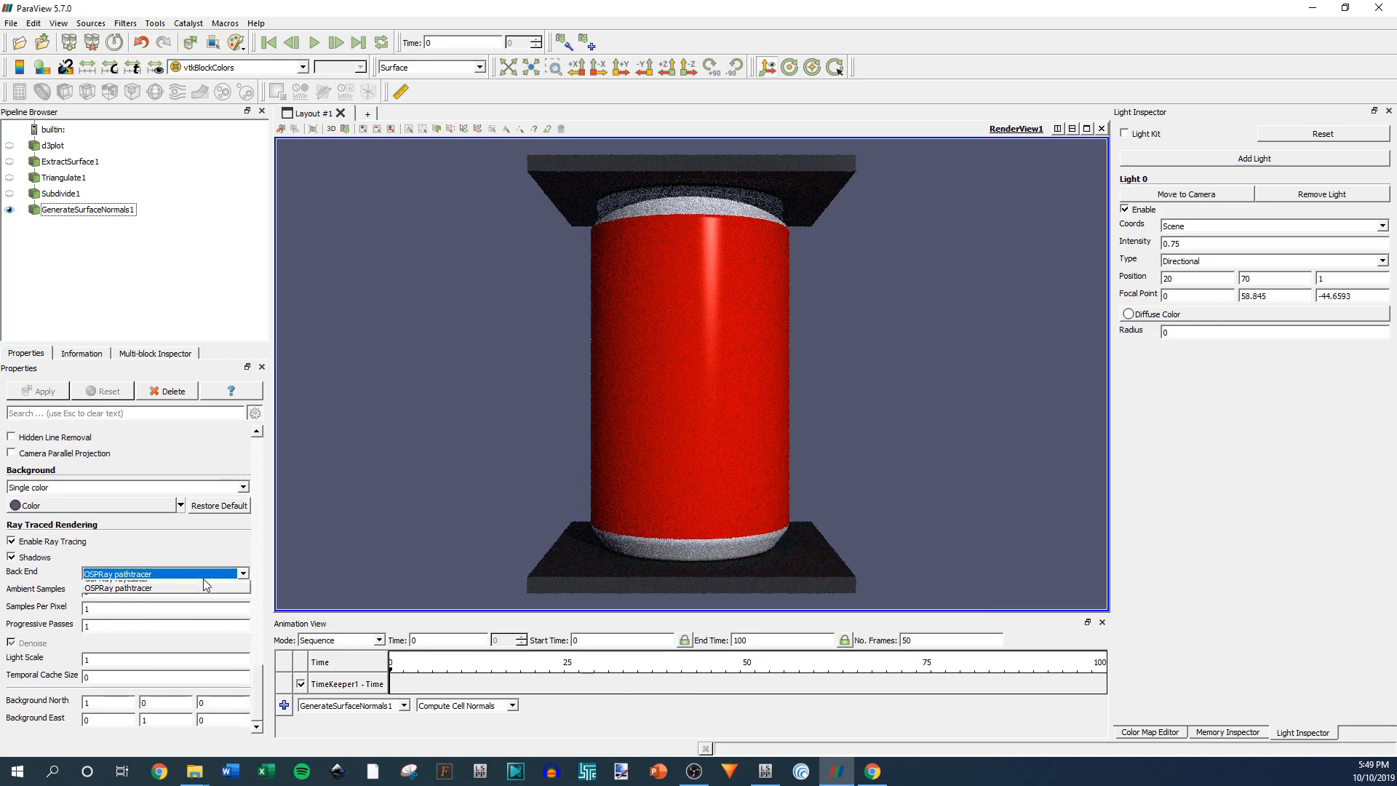
{"action": "left_click", "coordinate": [172, 601]}
{"action": "double_click", "coordinate": [92, 610]}
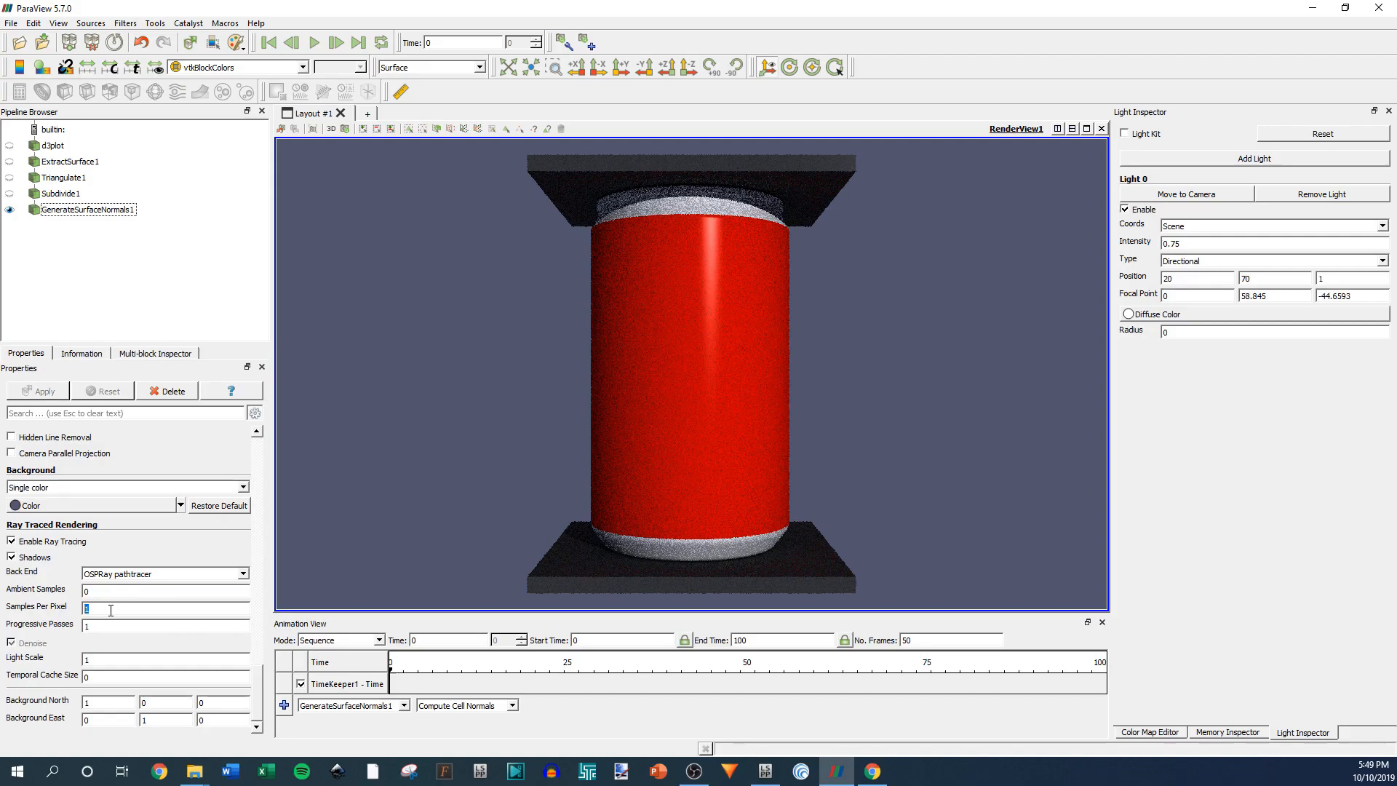
{"action": "type", "text": "15"}
{"action": "scroll", "coordinate": [258, 551], "scroll_direction": "up", "scroll_amount": 10}
{"action": "scroll", "coordinate": [258, 551], "scroll_direction": "up", "scroll_amount": 5}
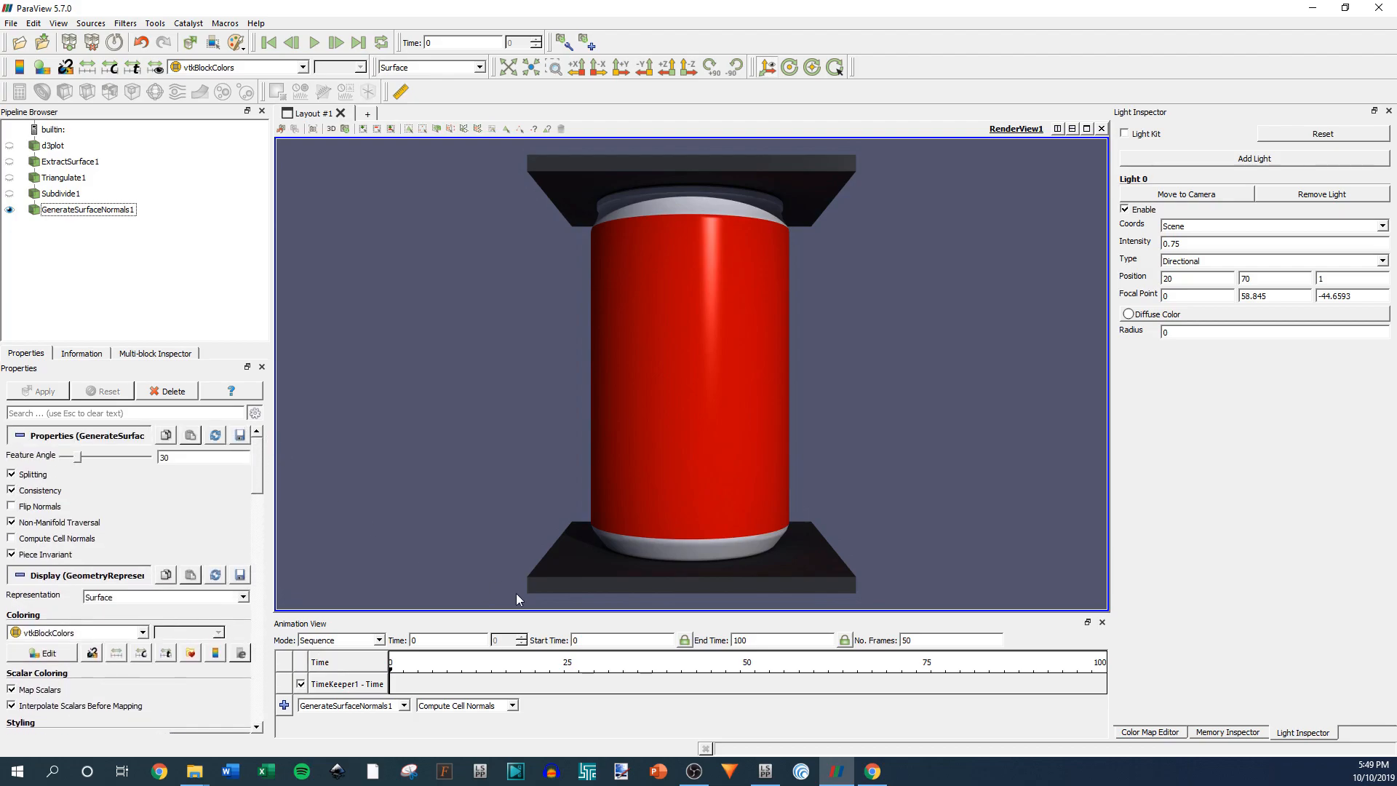
{"action": "scroll", "coordinate": [260, 484], "scroll_direction": "down", "scroll_amount": 1}
{"action": "mouse_move", "coordinate": [260, 484]}
{"action": "left_mouse_down"}
{"action": "mouse_move", "coordinate": [259, 702]}
{"action": "mouse_move", "coordinate": [260, 458]}
{"action": "left_mouse_up"}
Set the Sequence animation to 10 frames, scrub the crush to time 33.3333 and return it to 0.
{"action": "left_click", "coordinate": [366, 641]}
{"action": "left_click", "coordinate": [342, 647]}
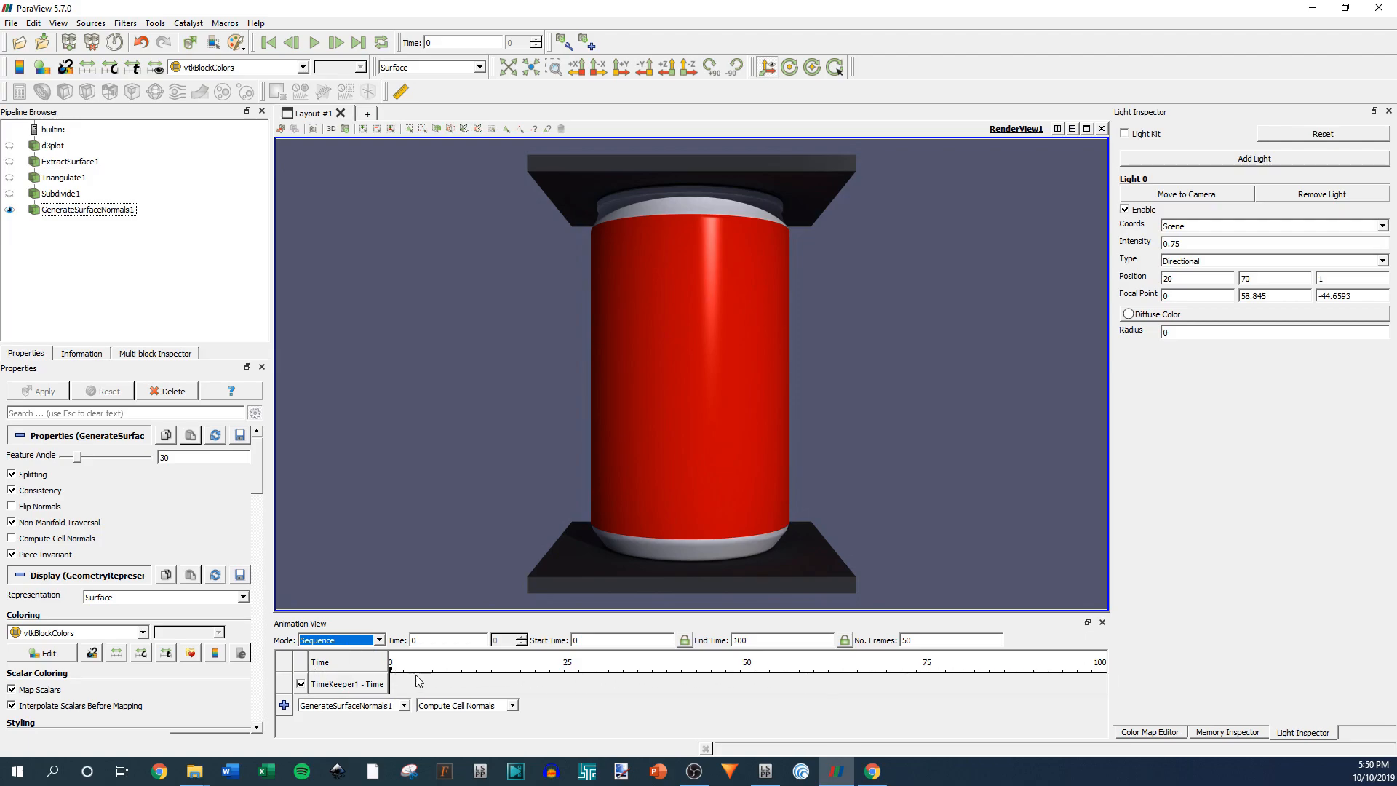
{"action": "left_click", "coordinate": [375, 640]}
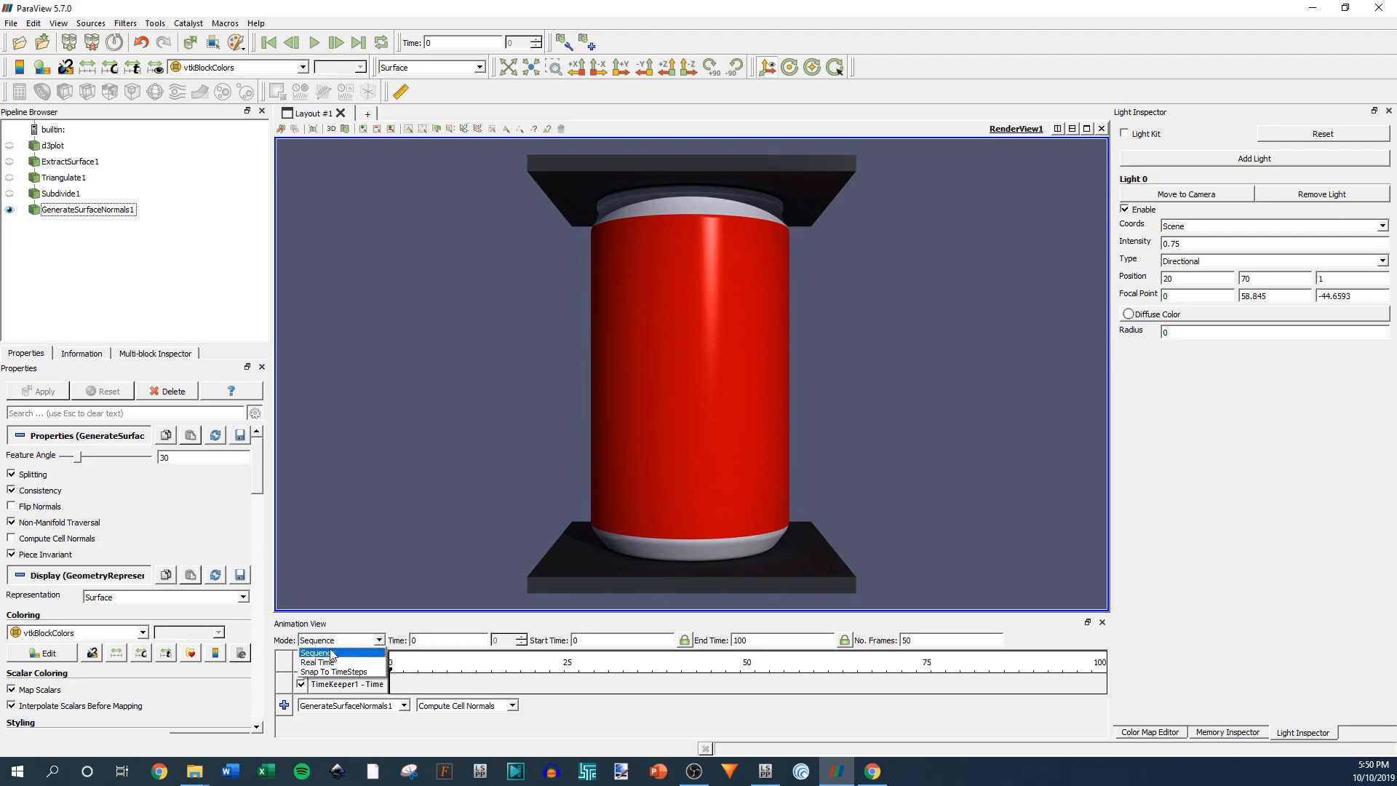
{"action": "left_click", "coordinate": [919, 640]}
{"action": "left_click_drag", "start_coordinate": [920, 640], "coordinate": [858, 655]}
{"action": "type", "text": "10"}
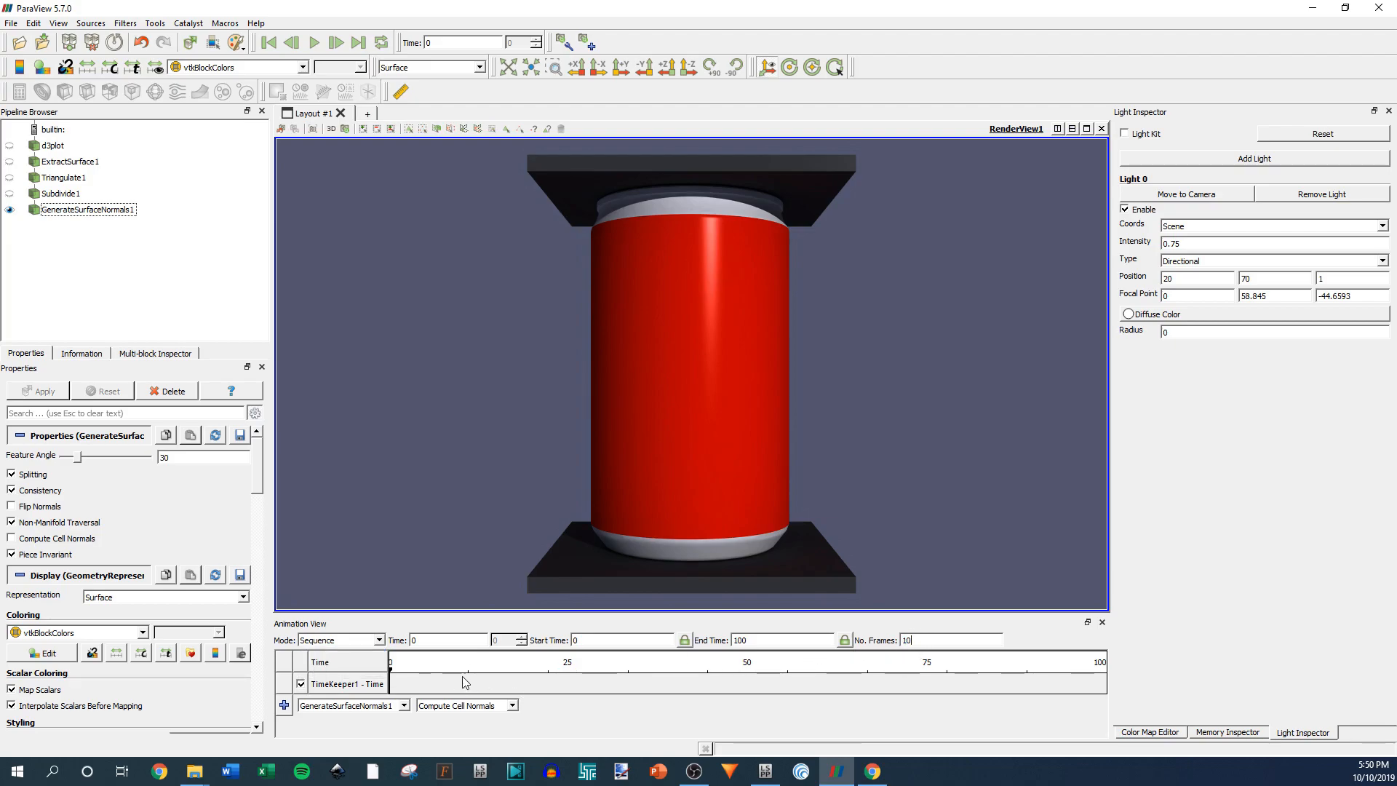
{"action": "left_click_drag", "start_coordinate": [391, 671], "coordinate": [618, 676]}
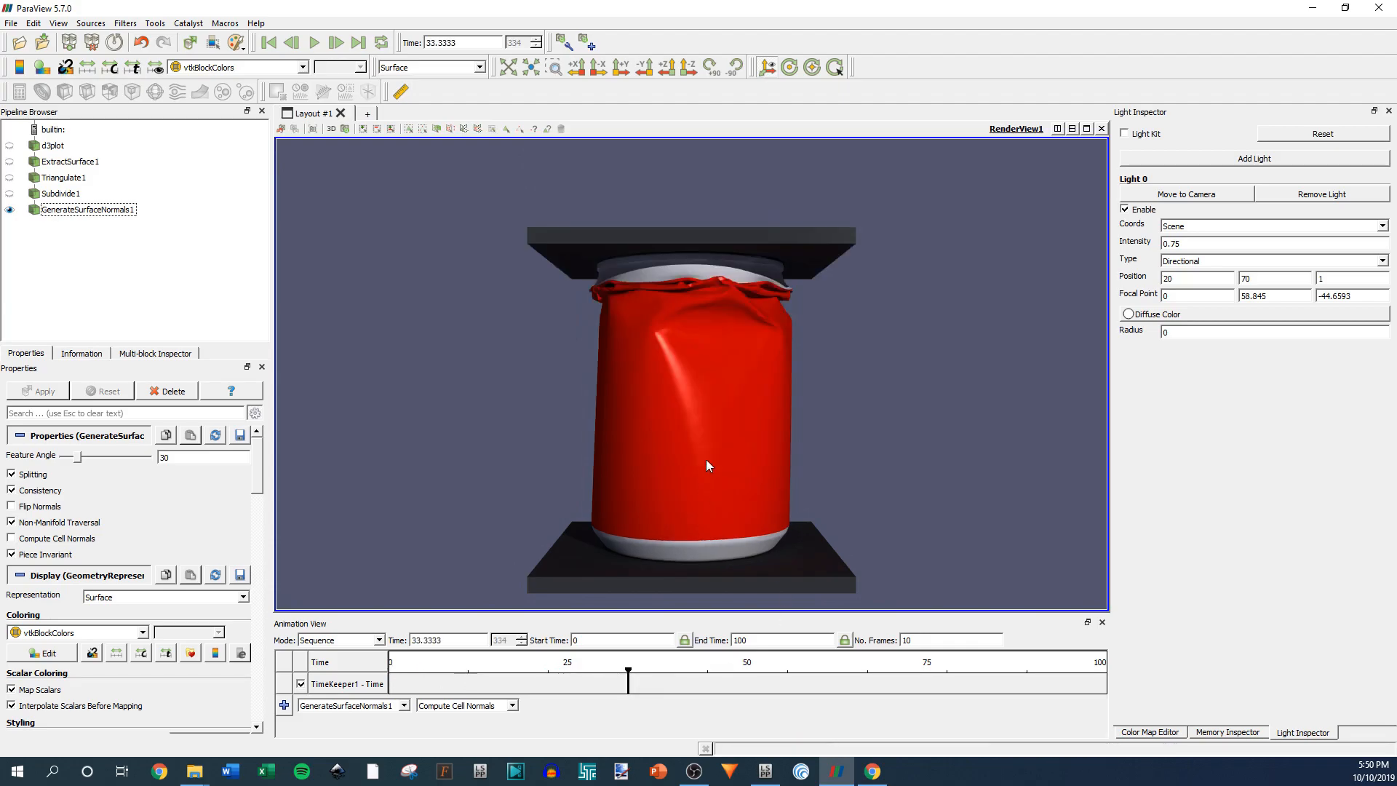
{"action": "left_click_drag", "start_coordinate": [629, 673], "coordinate": [390, 675]}
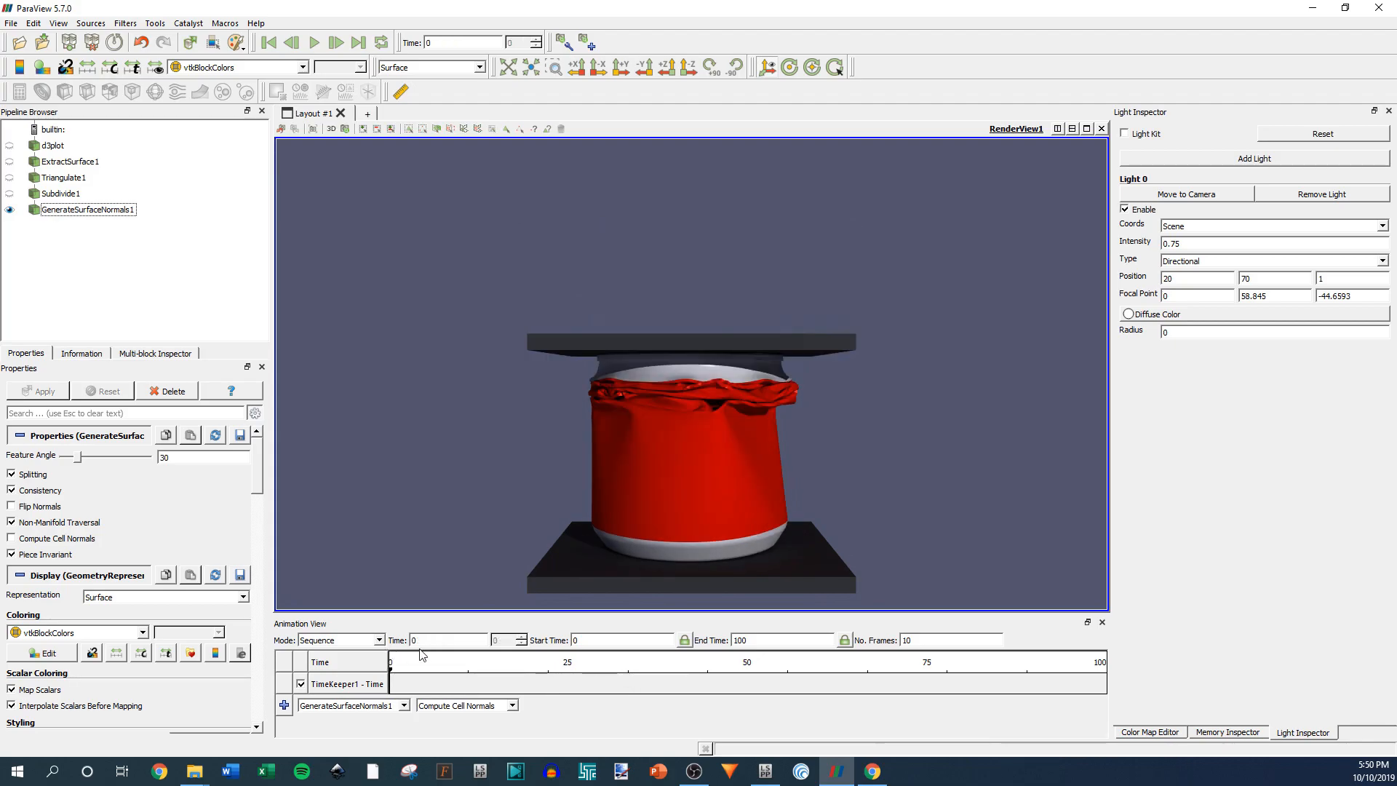
Switch the animation mode to Snap To TimeSteps and back to Sequence.
{"action": "left_click", "coordinate": [379, 640]}
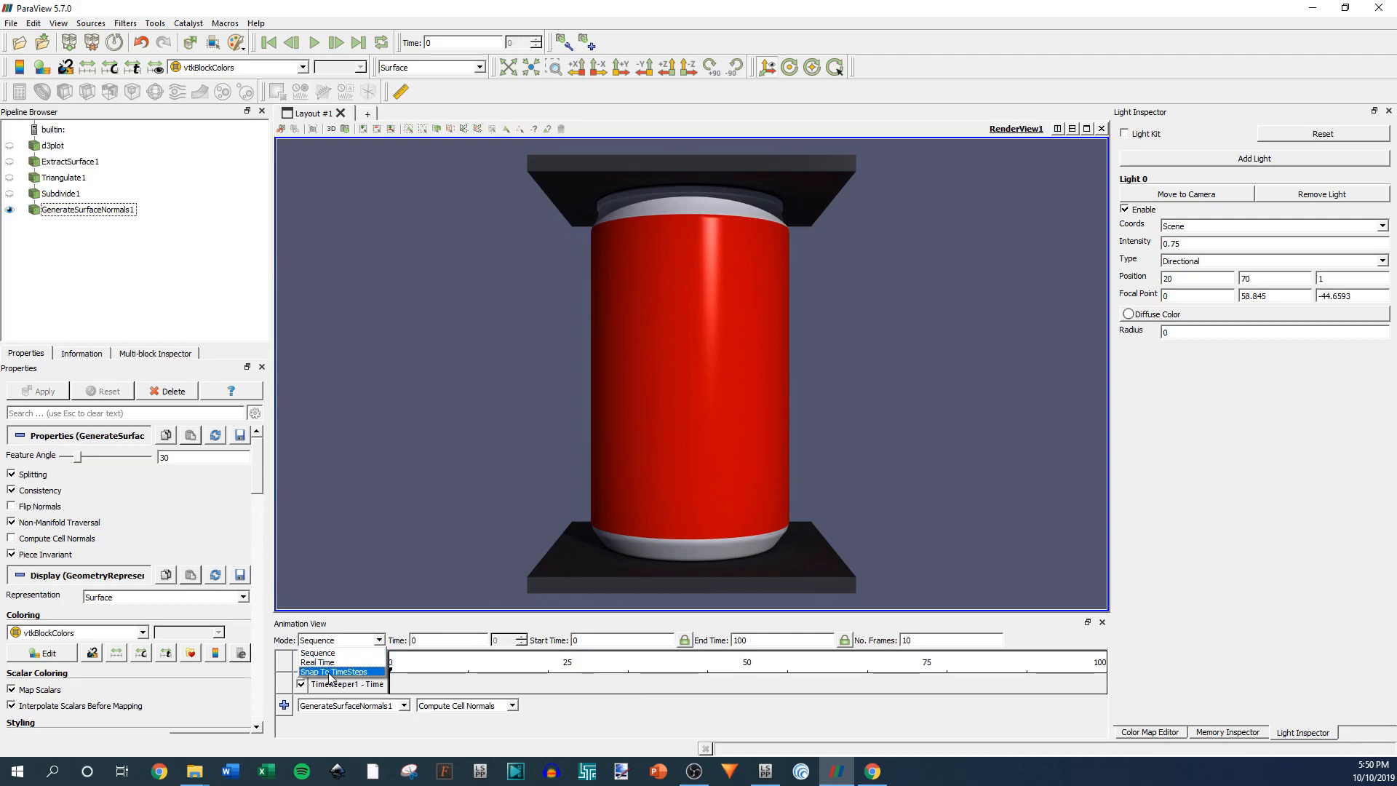
{"action": "left_click", "coordinate": [322, 684]}
{"action": "left_click", "coordinate": [337, 641]}
{"action": "left_click", "coordinate": [338, 662]}
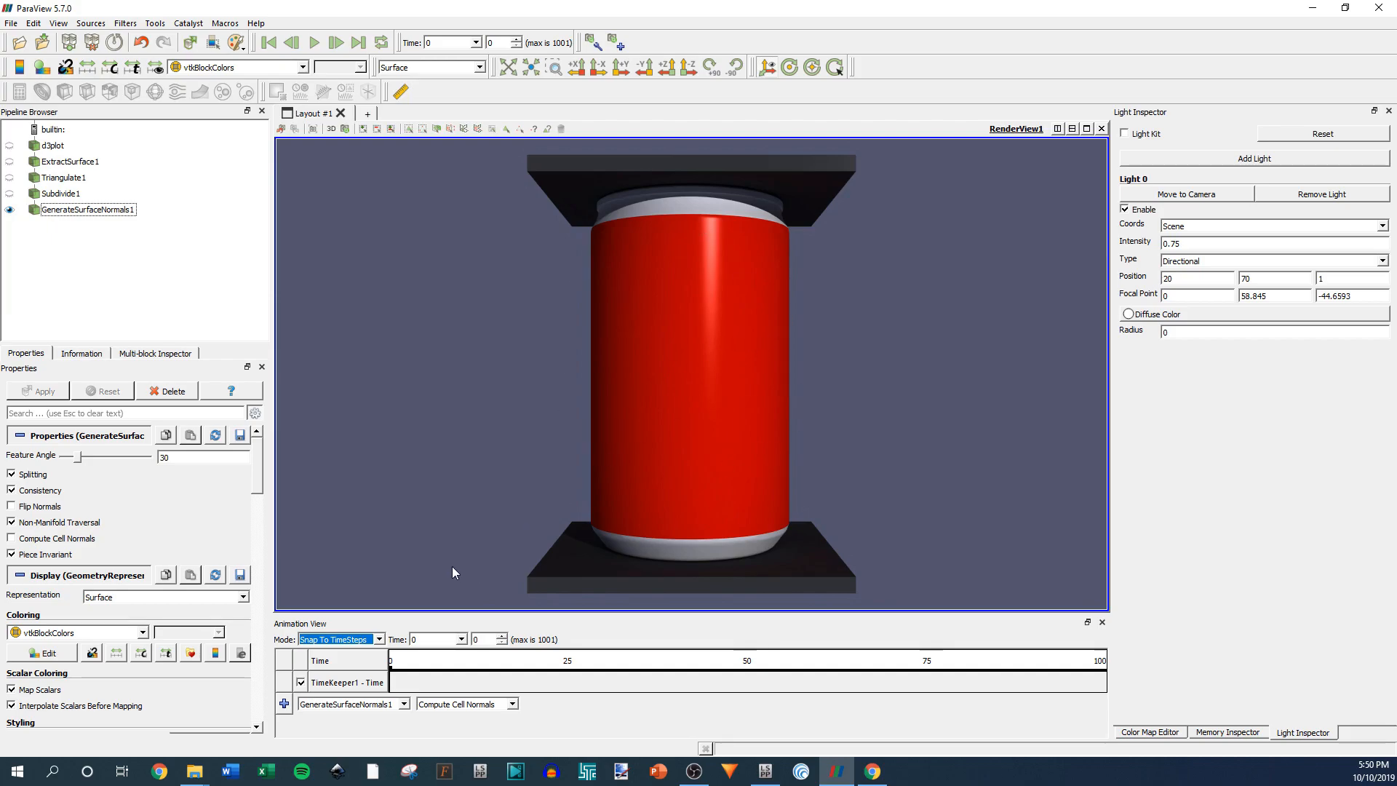
{"action": "left_click", "coordinate": [378, 639]}
{"action": "left_click", "coordinate": [375, 653]}
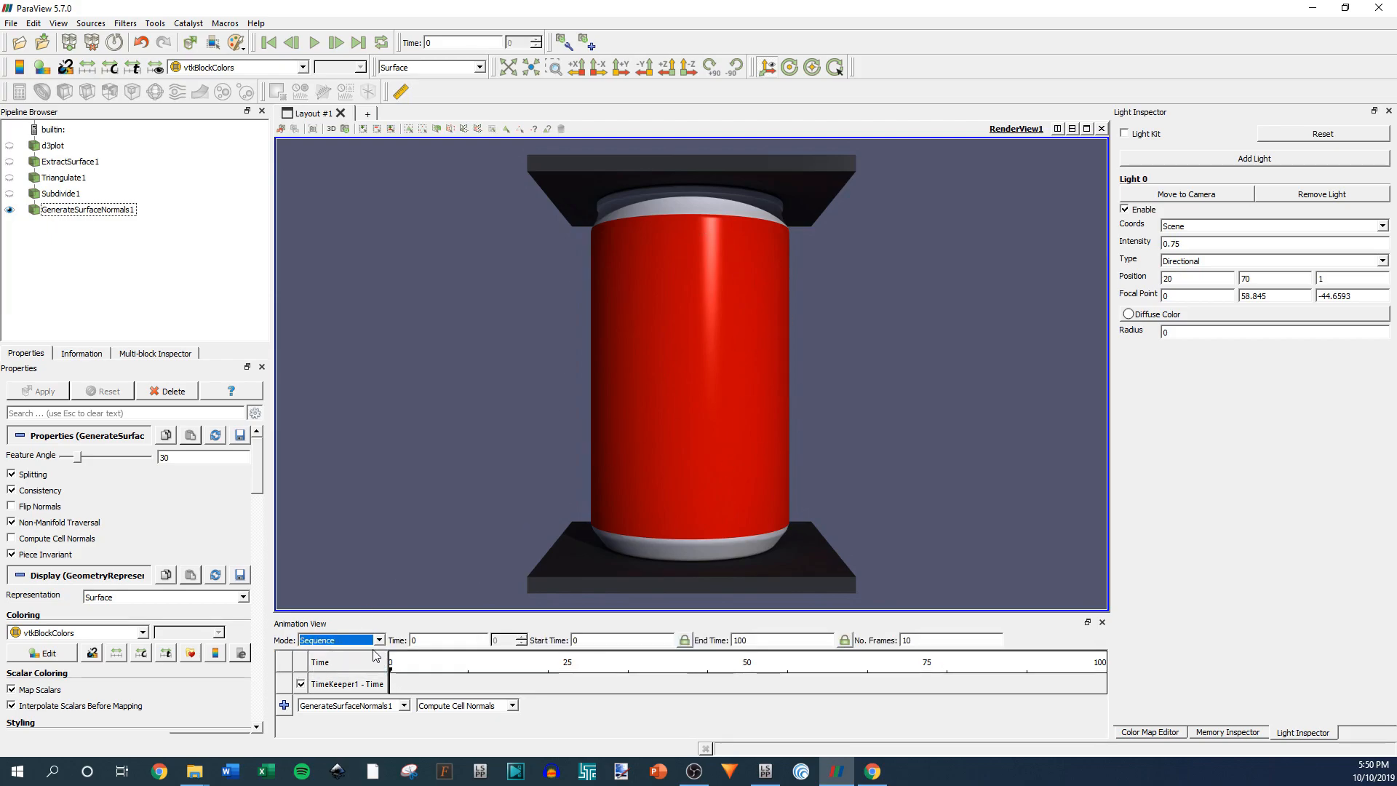
Set the number of animation frames to 50 and scrub the crush to time 20.4082.
{"action": "left_click_drag", "start_coordinate": [915, 640], "coordinate": [853, 642]}
{"action": "type", "text": "50"}
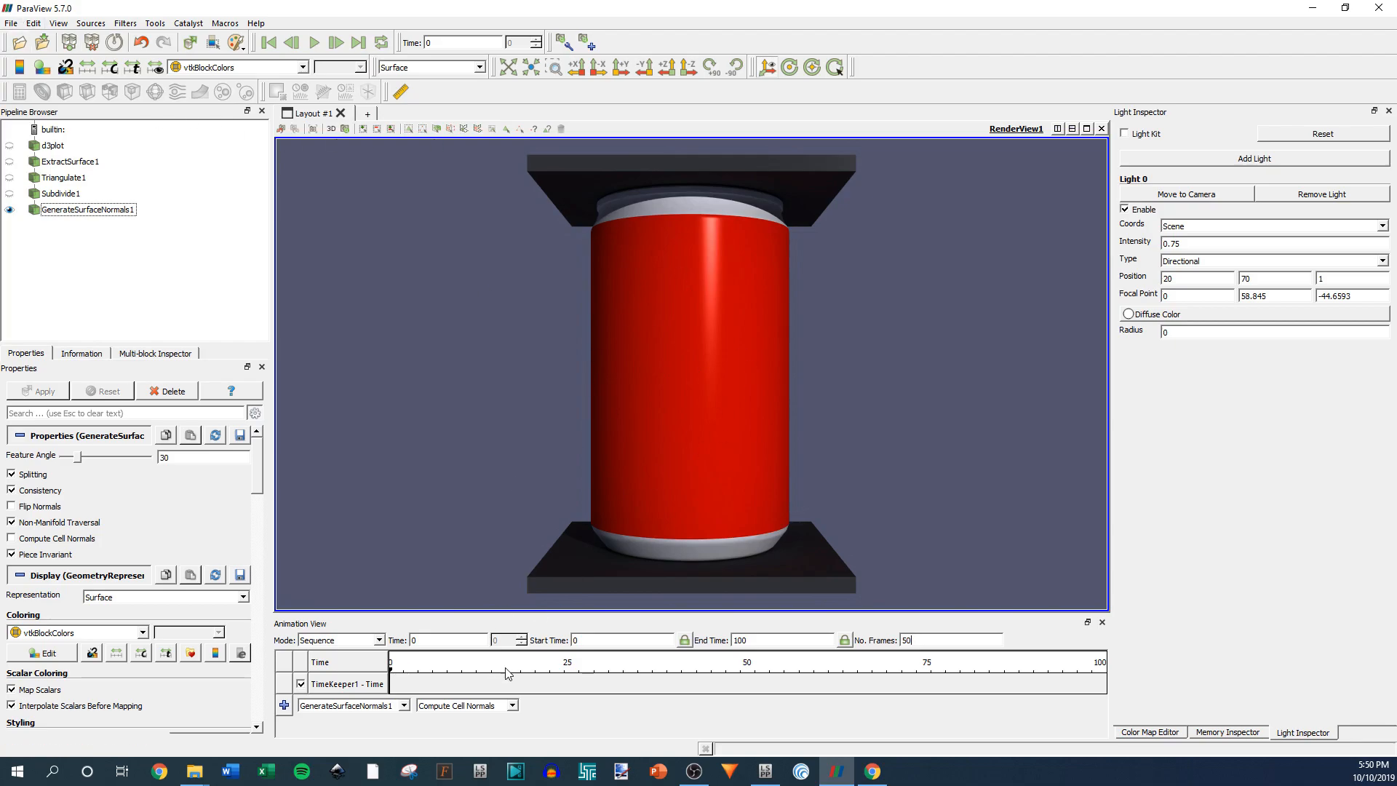
{"action": "left_click_drag", "start_coordinate": [391, 676], "coordinate": [534, 675]}
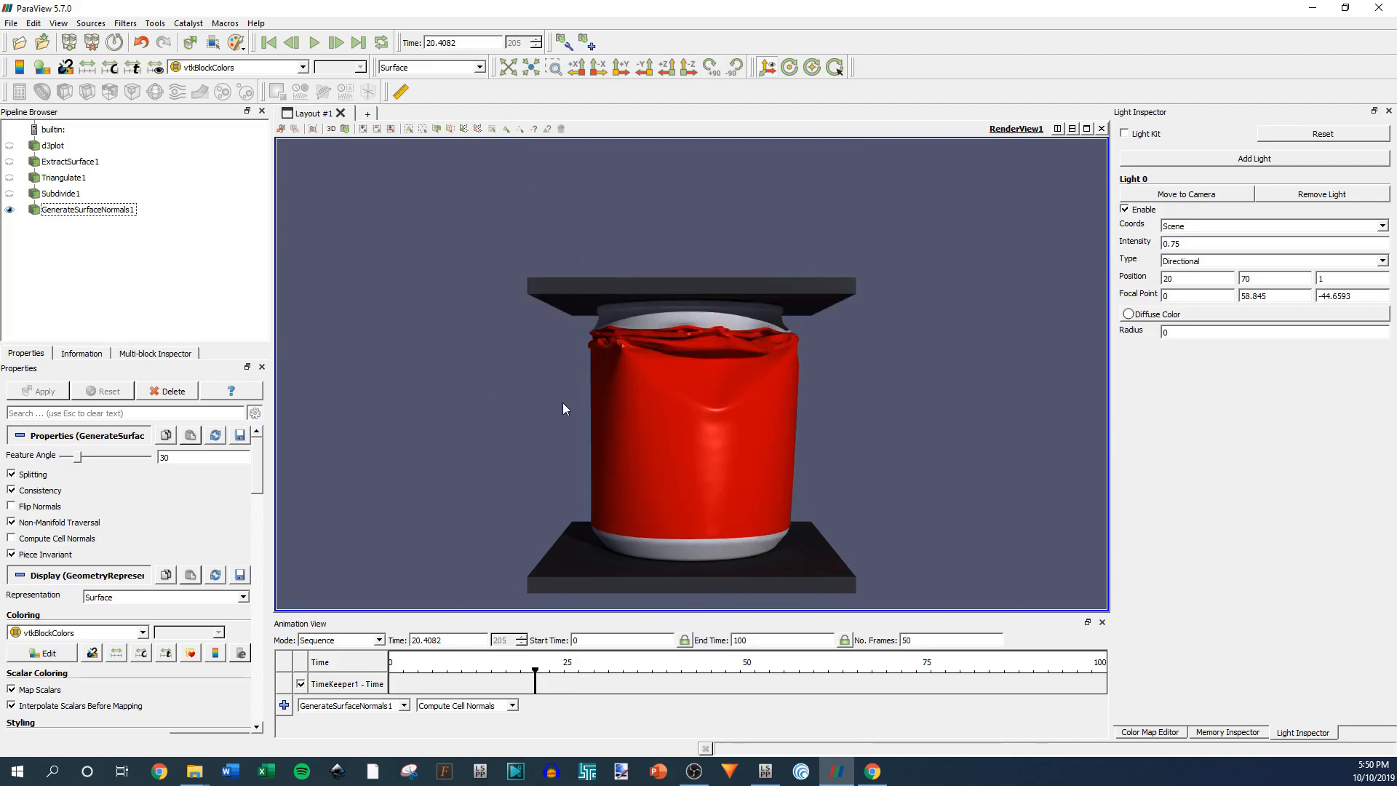
Start saving a screenshot of the crushed can and choose the 8kg_drop Output folder as its location.
{"action": "left_click", "coordinate": [11, 22]}
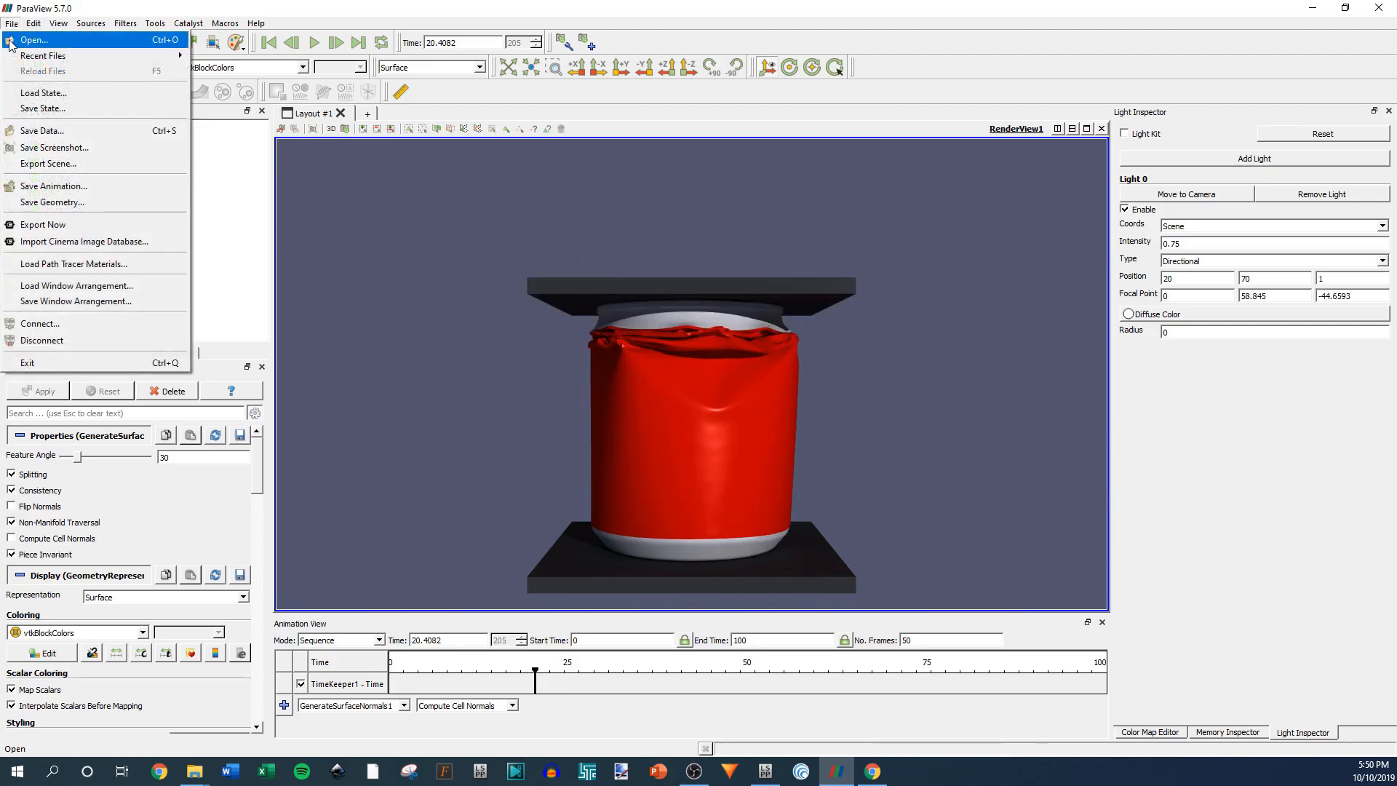
{"action": "left_click", "coordinate": [53, 147]}
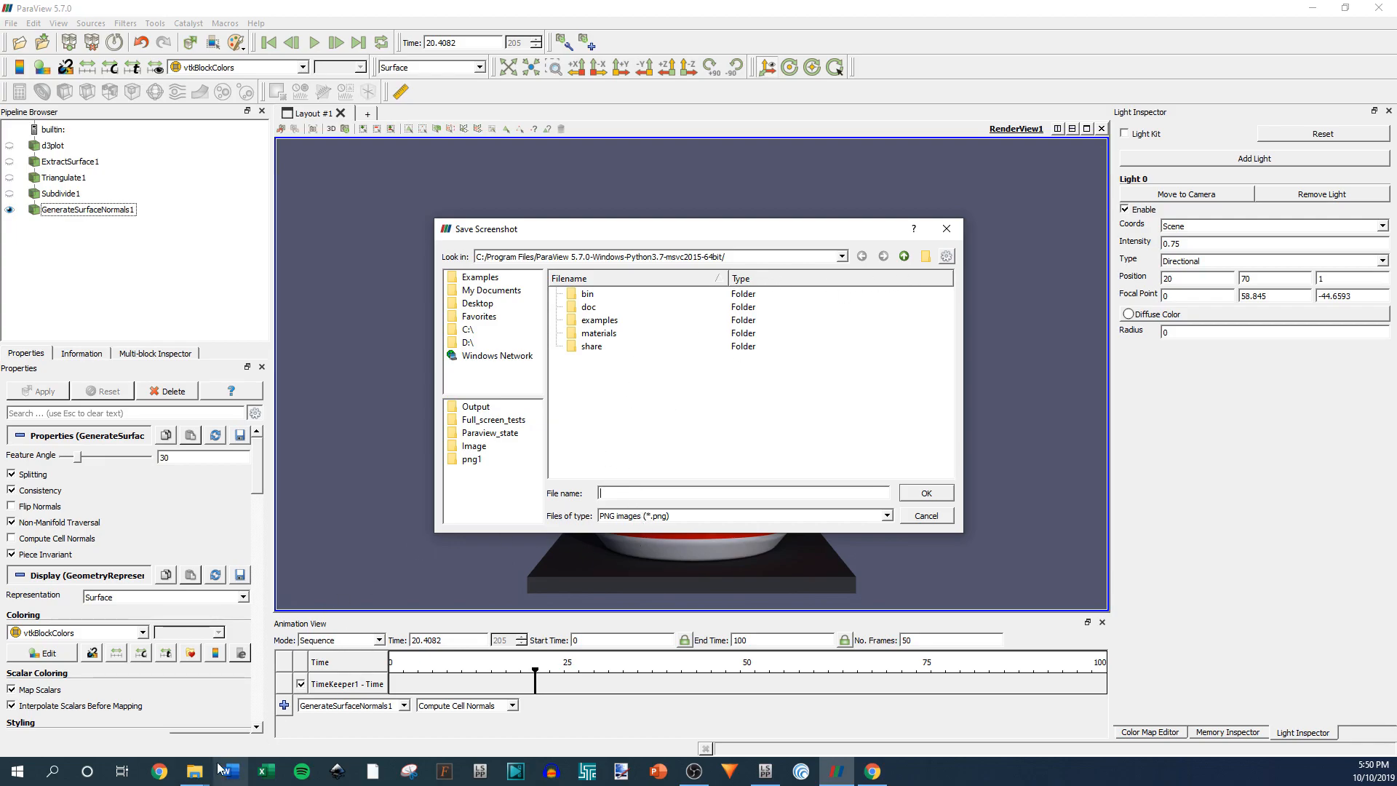
{"action": "left_click", "coordinate": [155, 705]}
{"action": "left_click", "coordinate": [473, 53]}
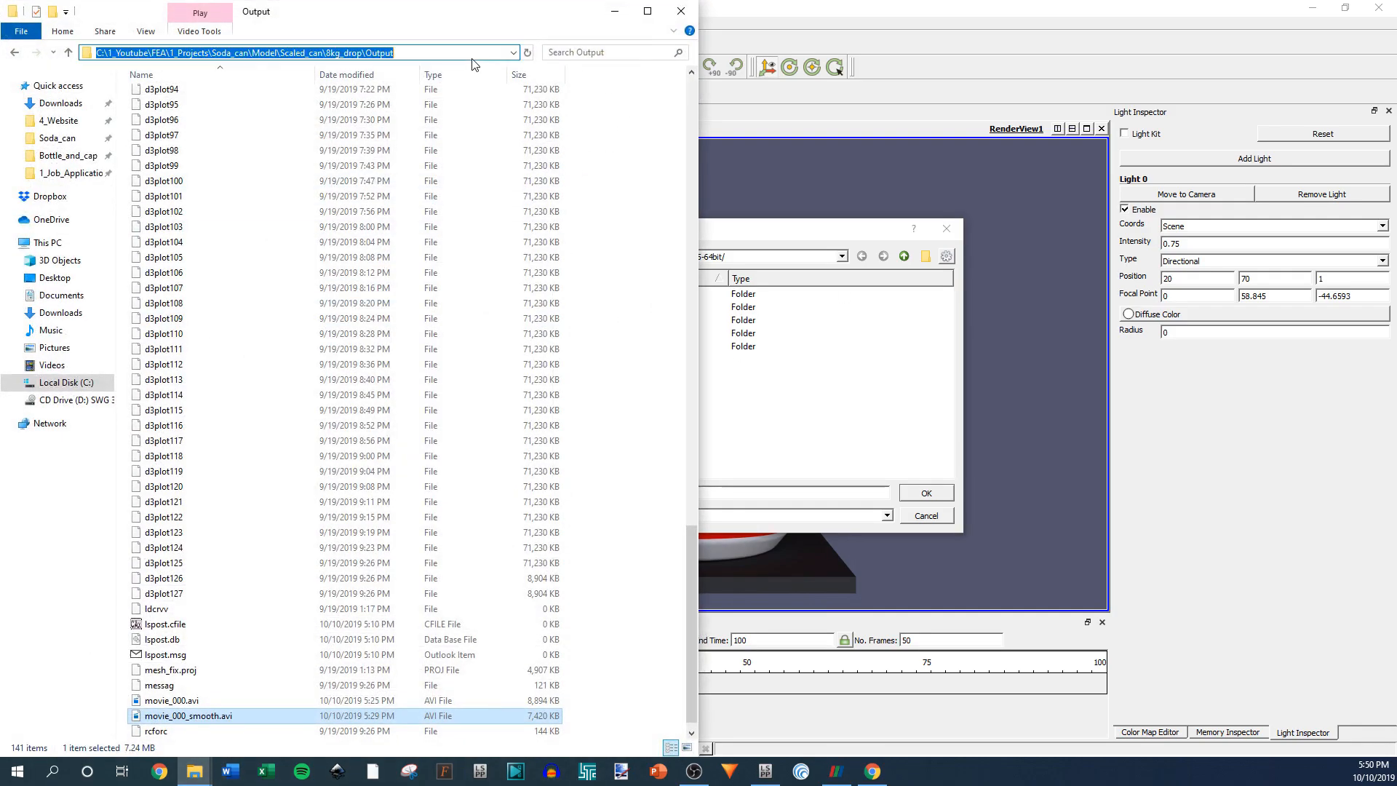
{"action": "left_click", "coordinate": [615, 11]}
{"action": "left_click", "coordinate": [662, 492]}
{"action": "type", "text": "C:\\1_Youtube\\FEA\\1_Projects\\Soda_can\\Model\\Scaled_can\\8kg_drop\\Output"}
{"action": "key", "text": "Return"}
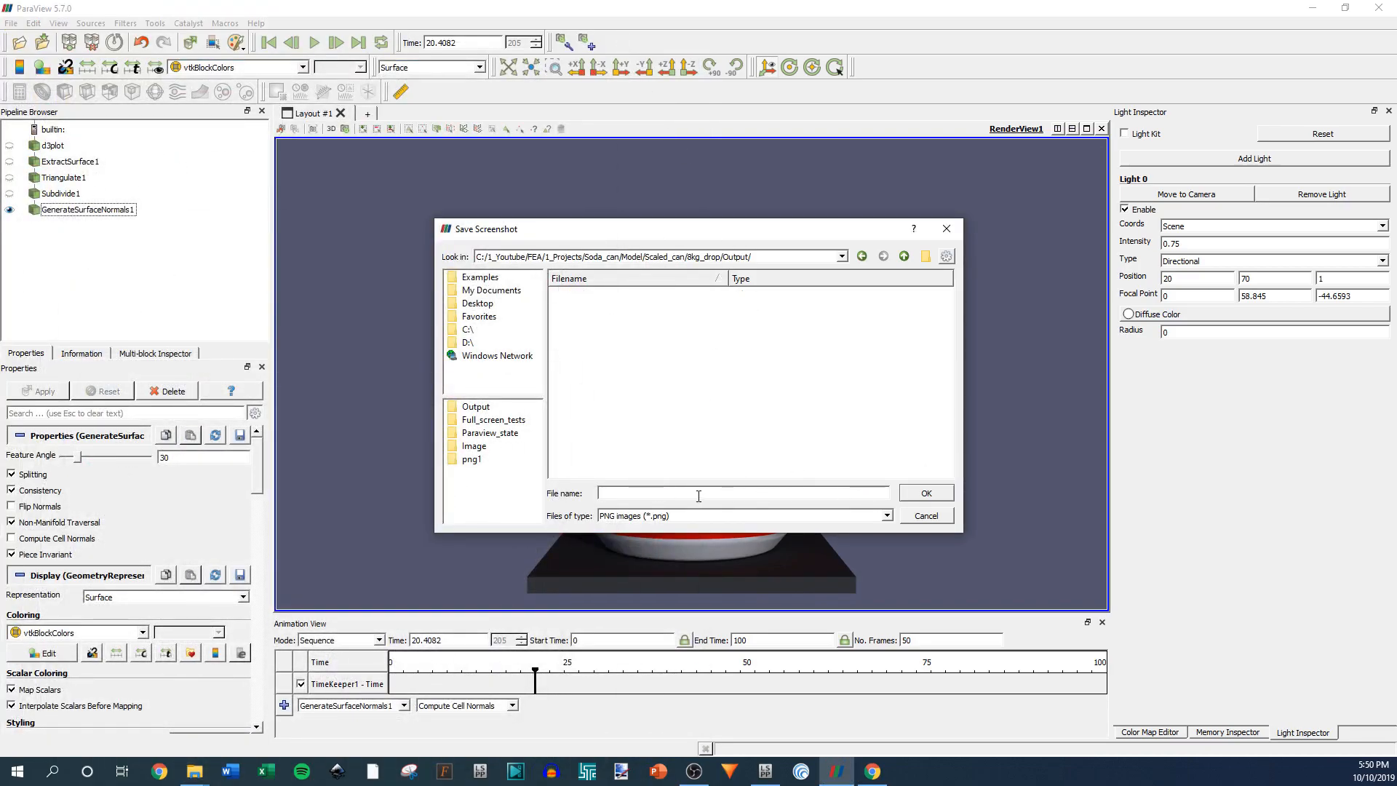
Try to save the screenshot as a PNG image named test.
{"action": "type", "text": "test"}
{"action": "left_click", "coordinate": [739, 515]}
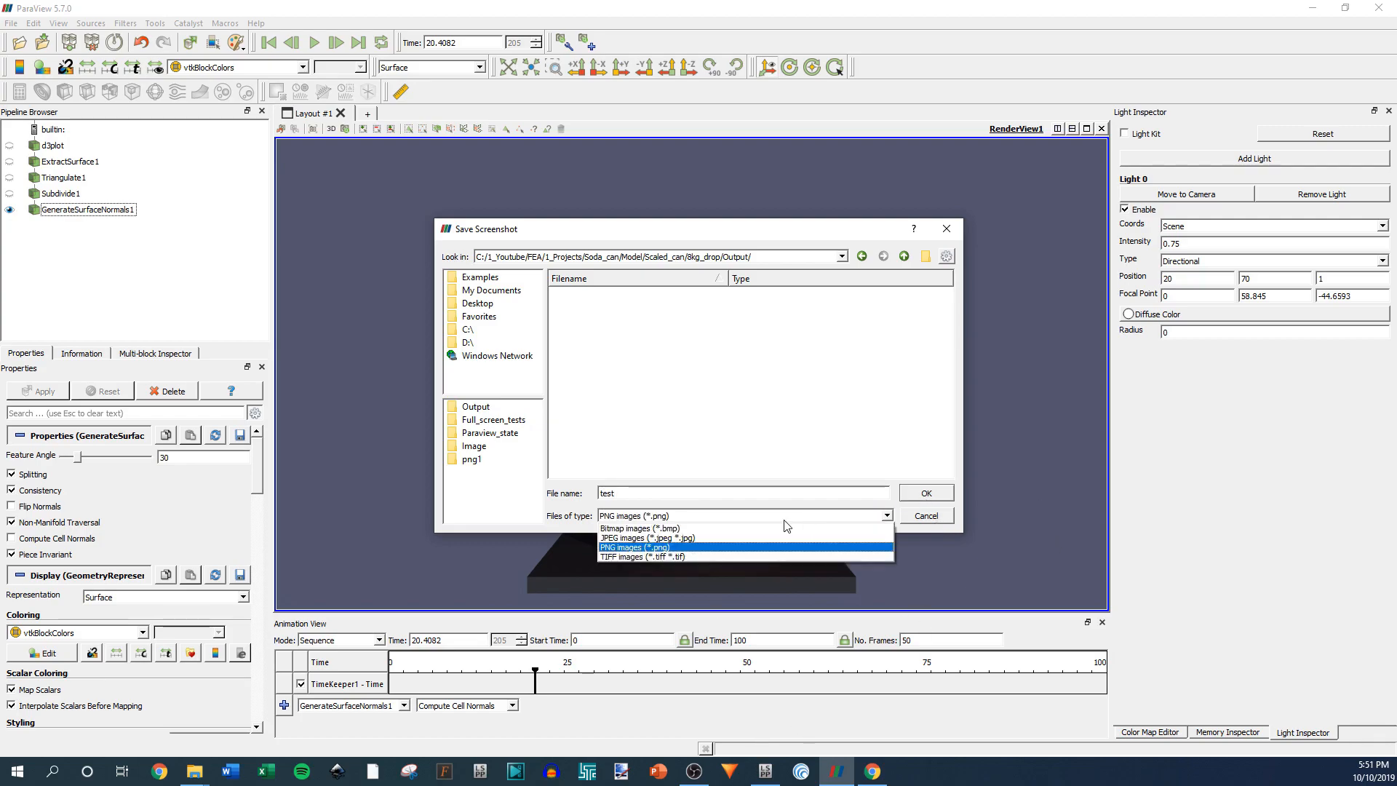
{"action": "left_click", "coordinate": [778, 525]}
{"action": "left_click", "coordinate": [938, 493]}
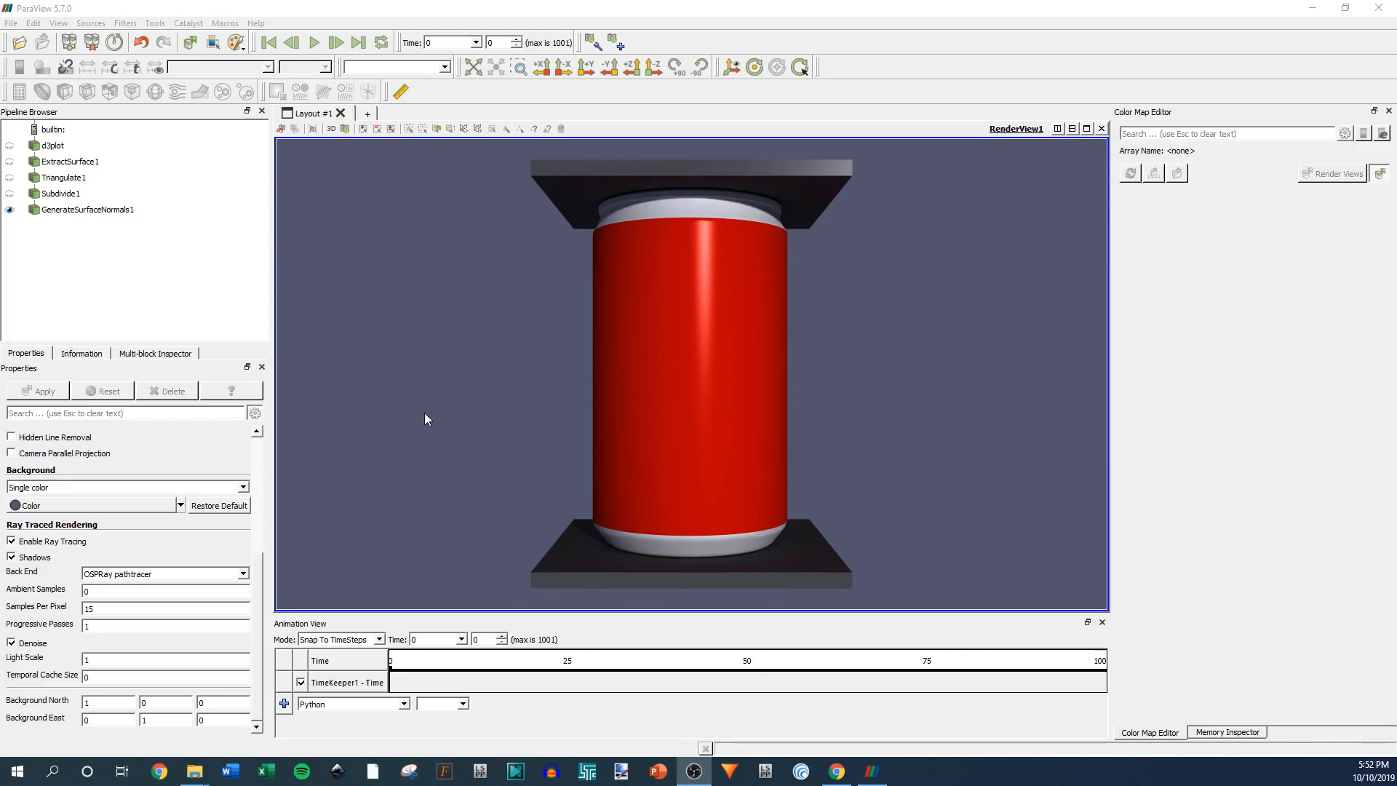
{"action": "left_click", "coordinate": [490, 10]}
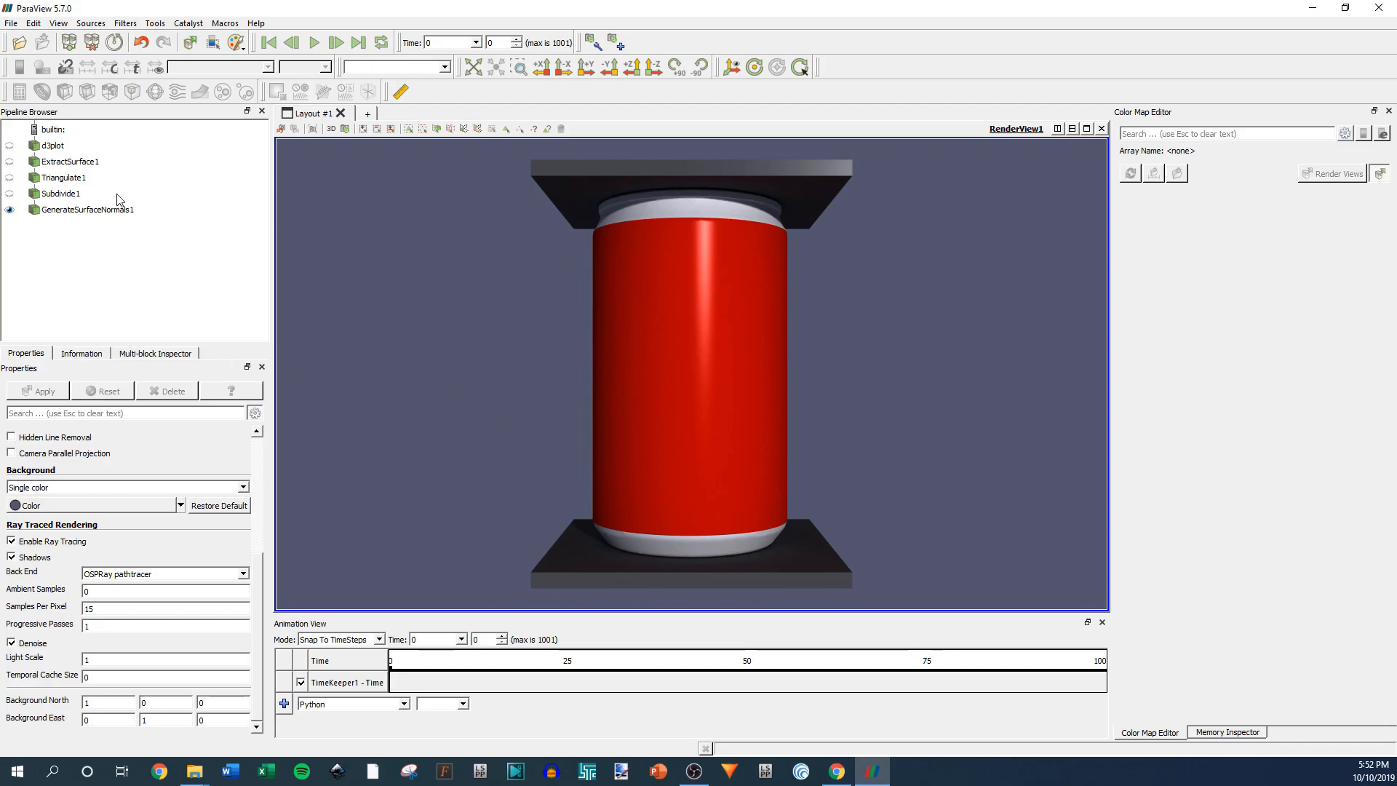
{"action": "left_click", "coordinate": [14, 25]}
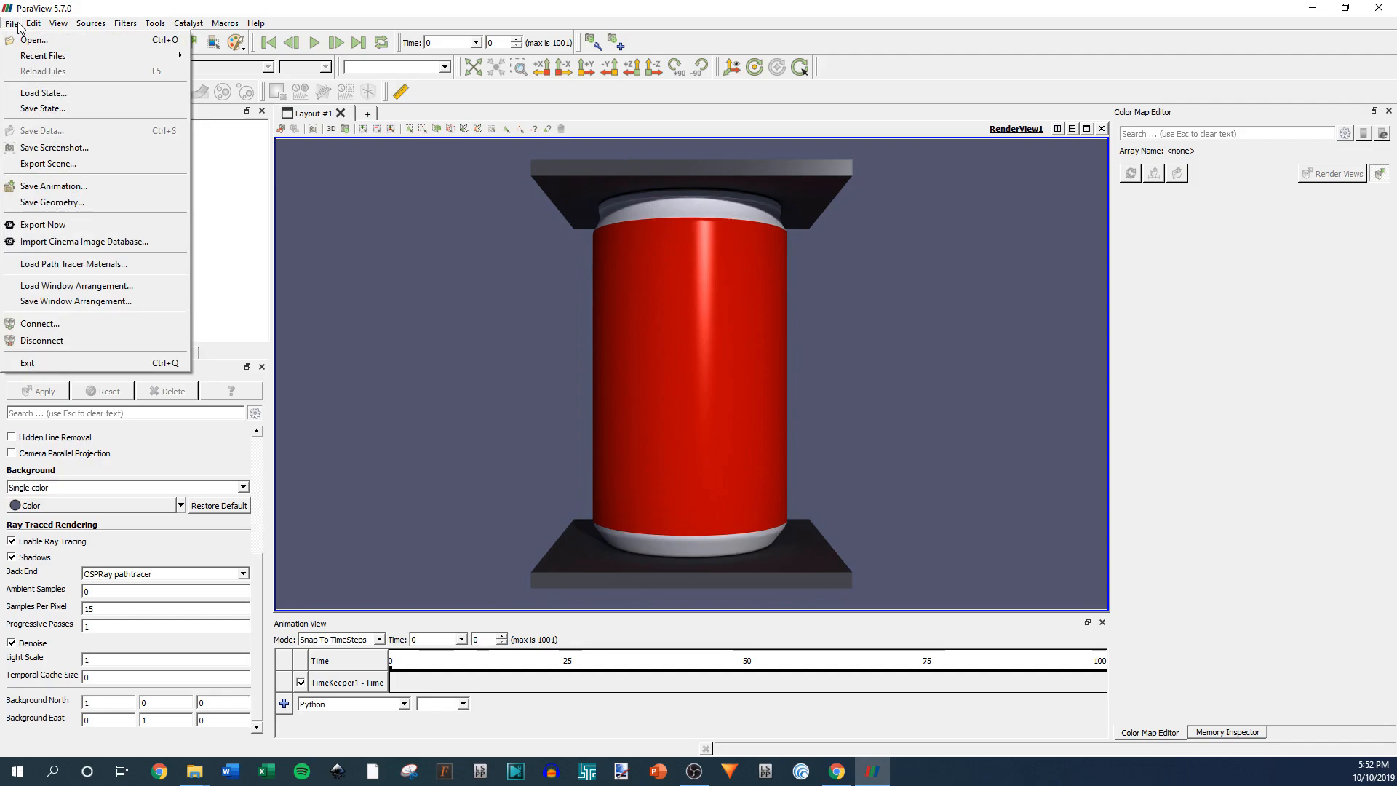
{"action": "left_click", "coordinate": [38, 109]}
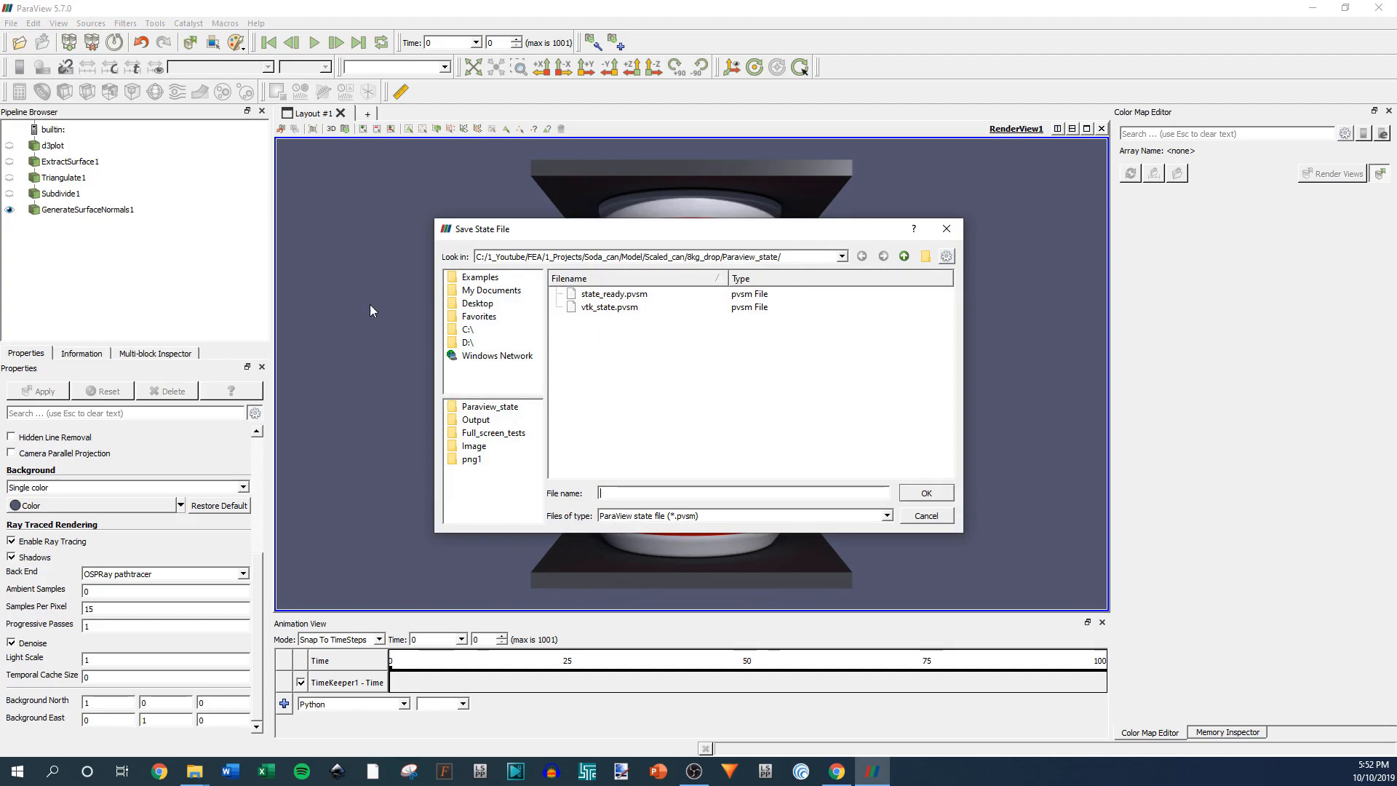
{"action": "left_click", "coordinate": [946, 228]}
Open a second ParaView window and maximise it.
{"action": "right_click", "coordinate": [875, 768]}
{"action": "left_click", "coordinate": [826, 699]}
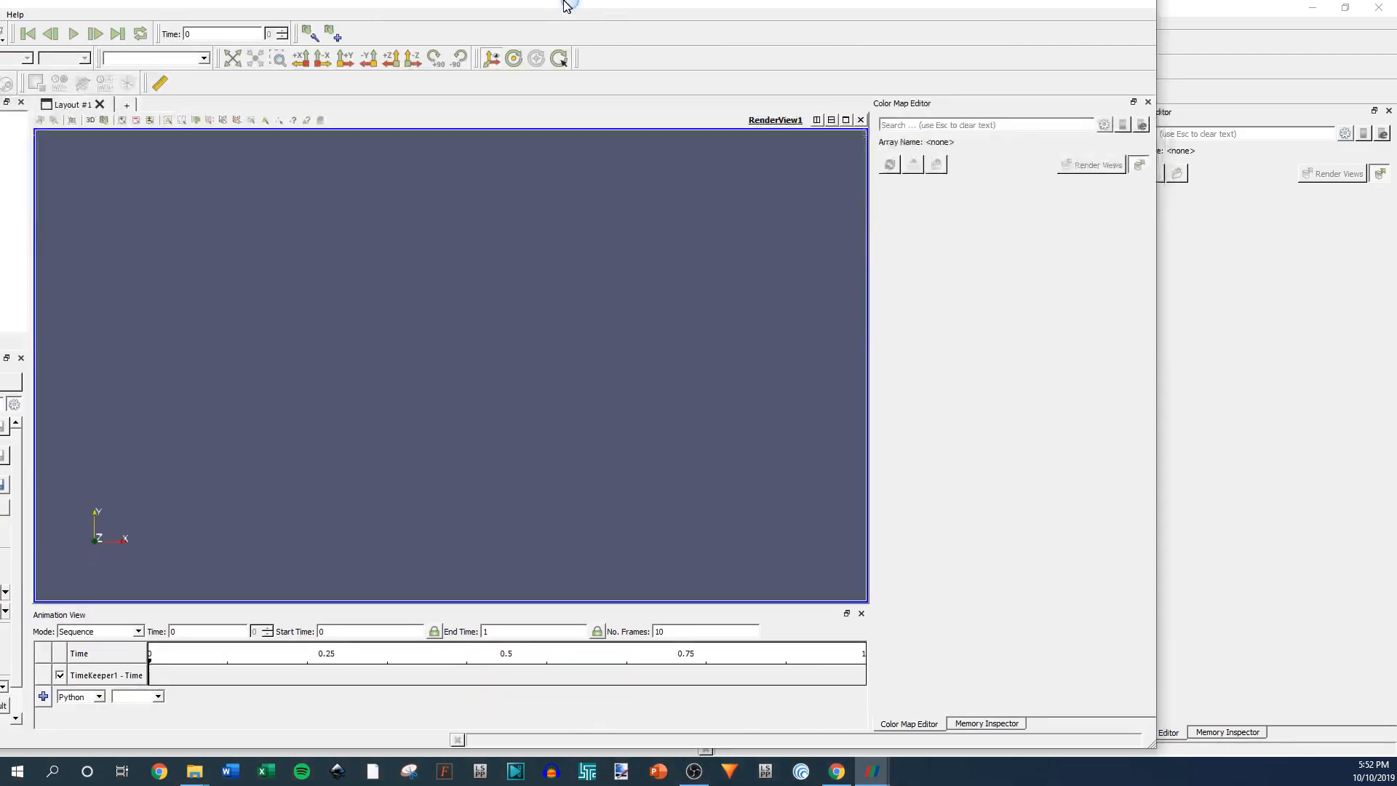
{"action": "left_click_drag", "start_coordinate": [564, 2], "coordinate": [564, 0]}
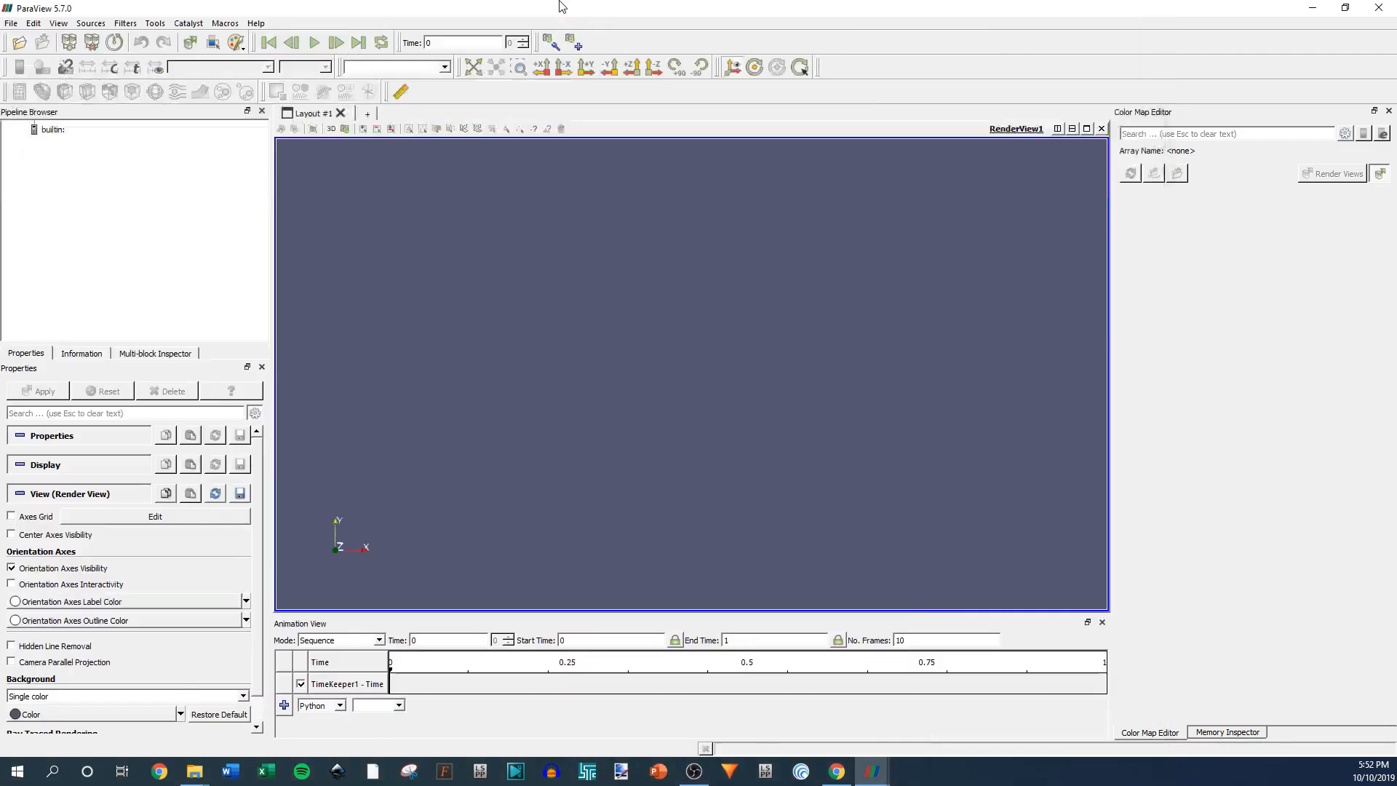
Load state_ready.pvsm from the 8kg_drop Paraview_state folder using the file names from the state, and dismiss the output messages.
{"action": "left_click", "coordinate": [11, 24]}
{"action": "left_click", "coordinate": [70, 93]}
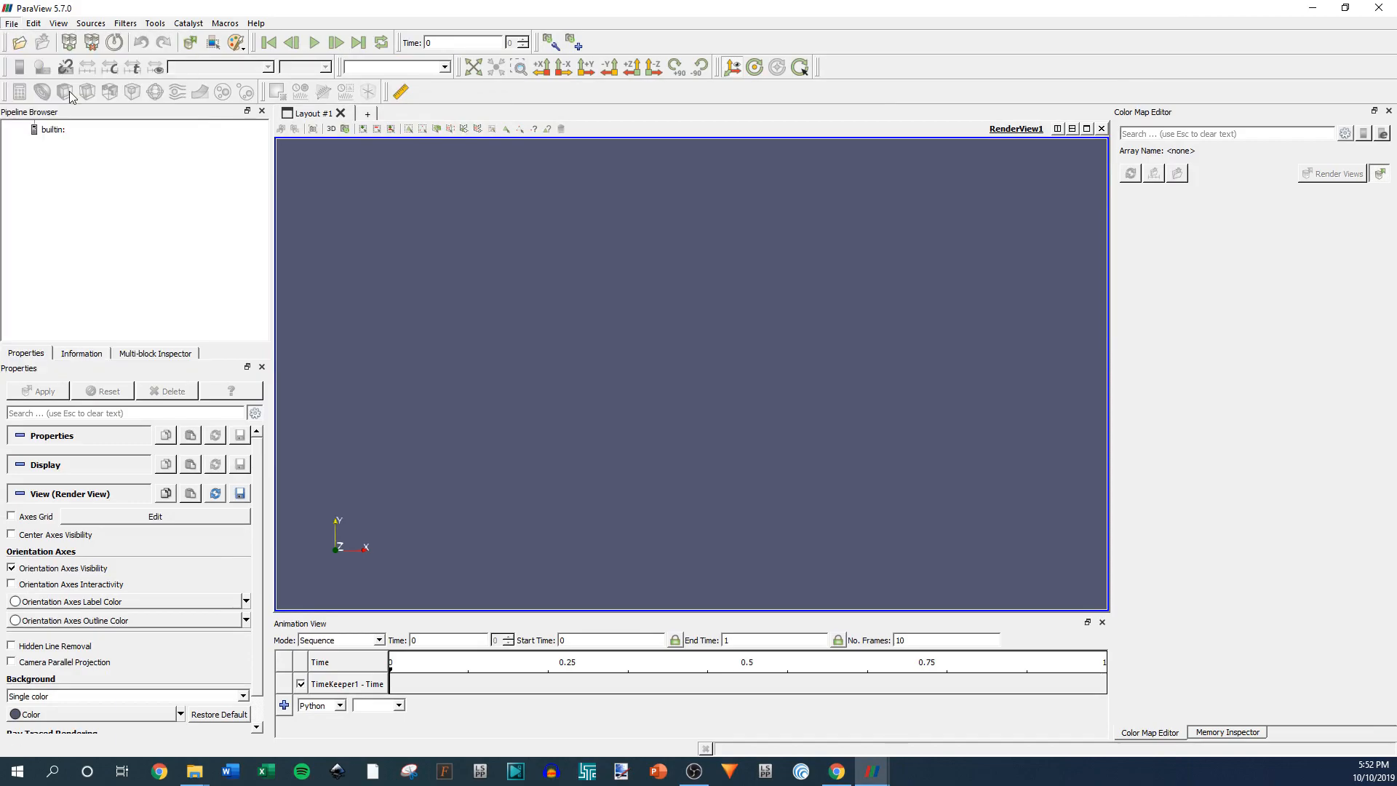
{"action": "type", "text": "C:\\1_Youtube\\FEA\\1_Projects\\Soda_can\\Model\\Scaled_can\\8kg_drop"}
{"action": "key", "text": "Return"}
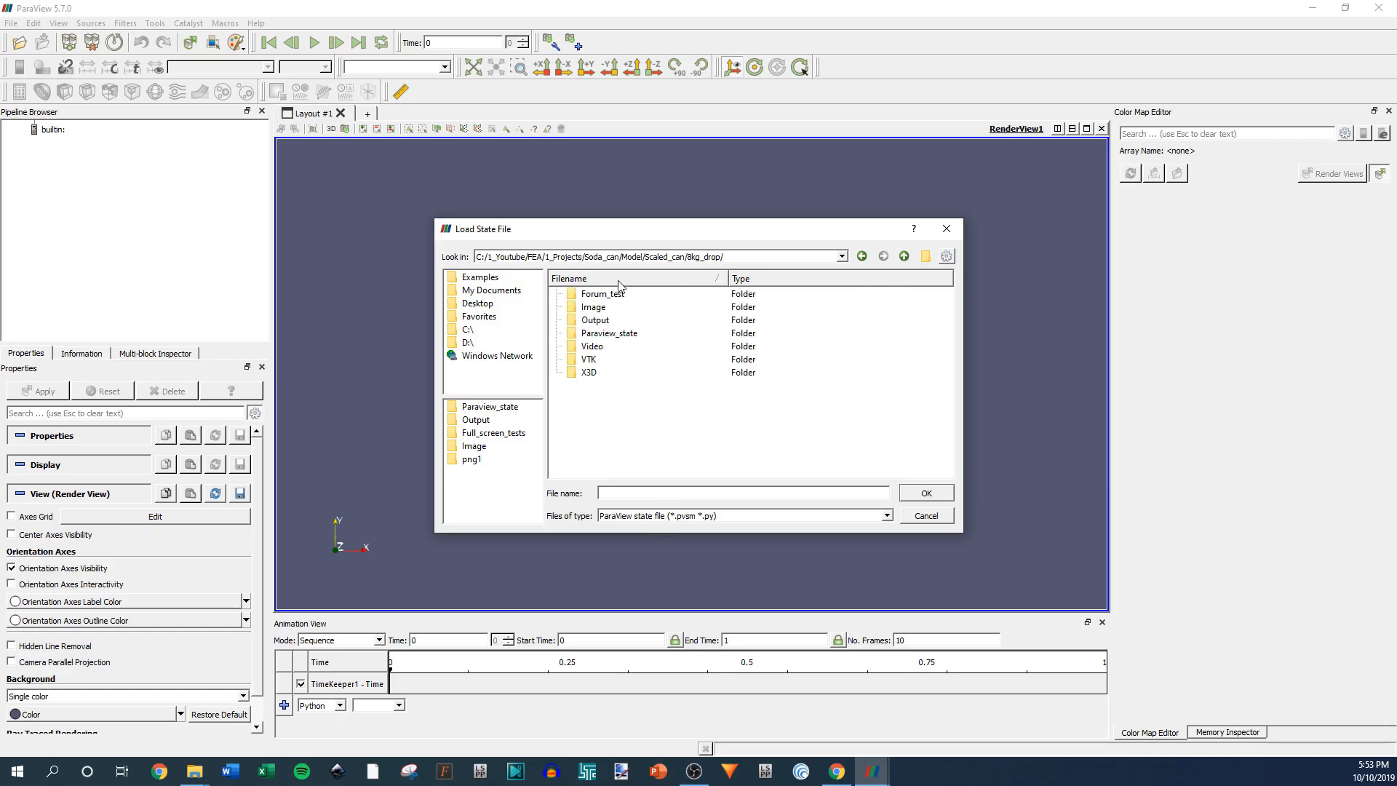
{"action": "double_click", "coordinate": [610, 332]}
{"action": "left_click", "coordinate": [613, 296]}
{"action": "left_click", "coordinate": [909, 491]}
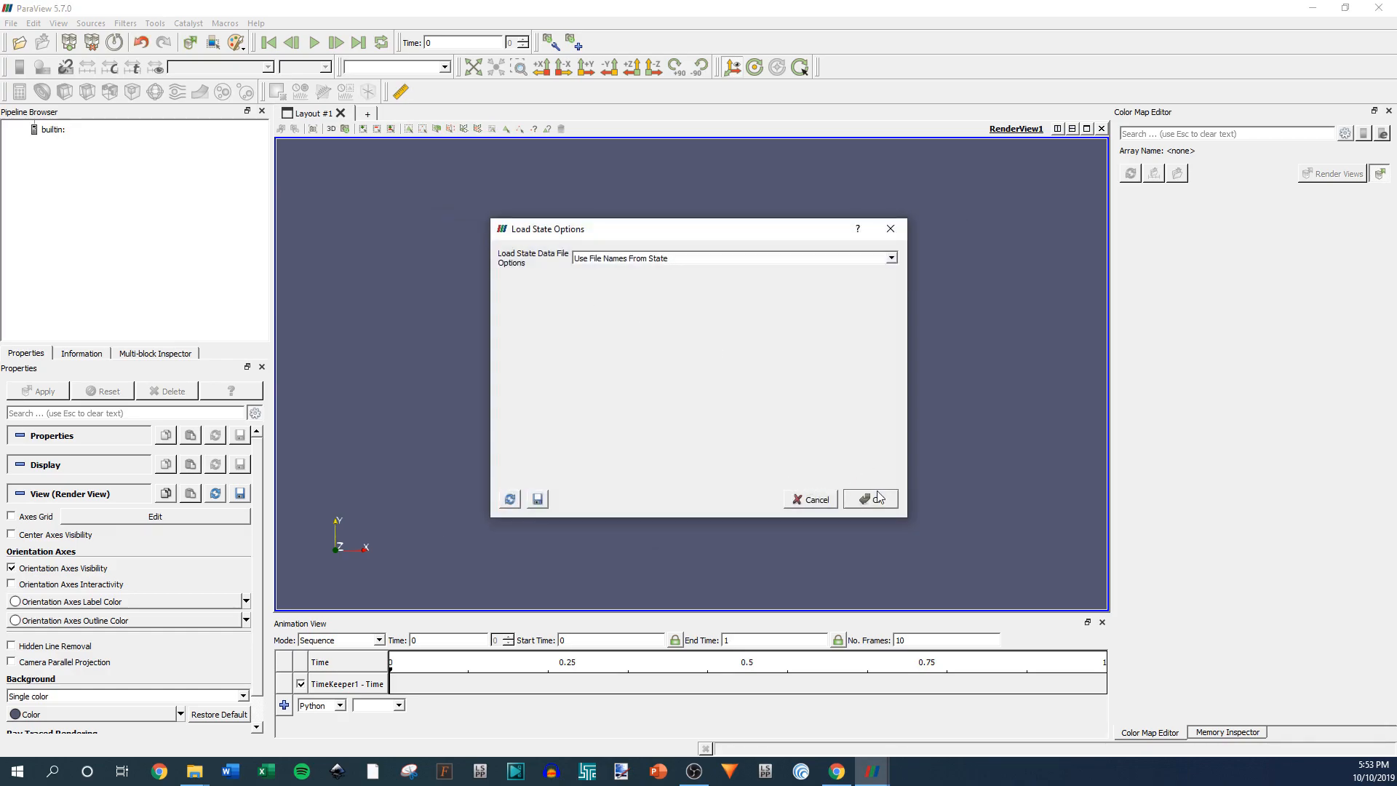
{"action": "left_click", "coordinate": [876, 498]}
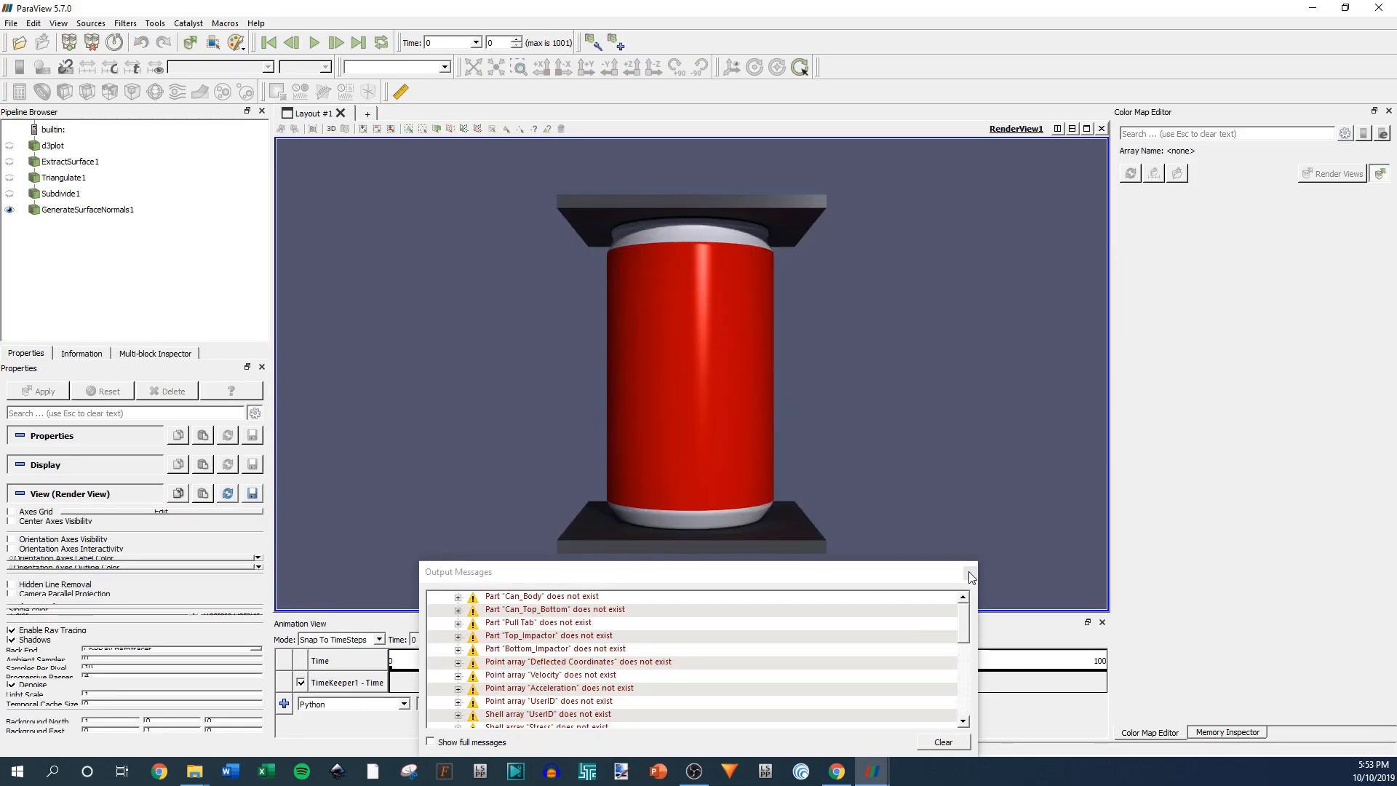
{"action": "left_click", "coordinate": [970, 574]}
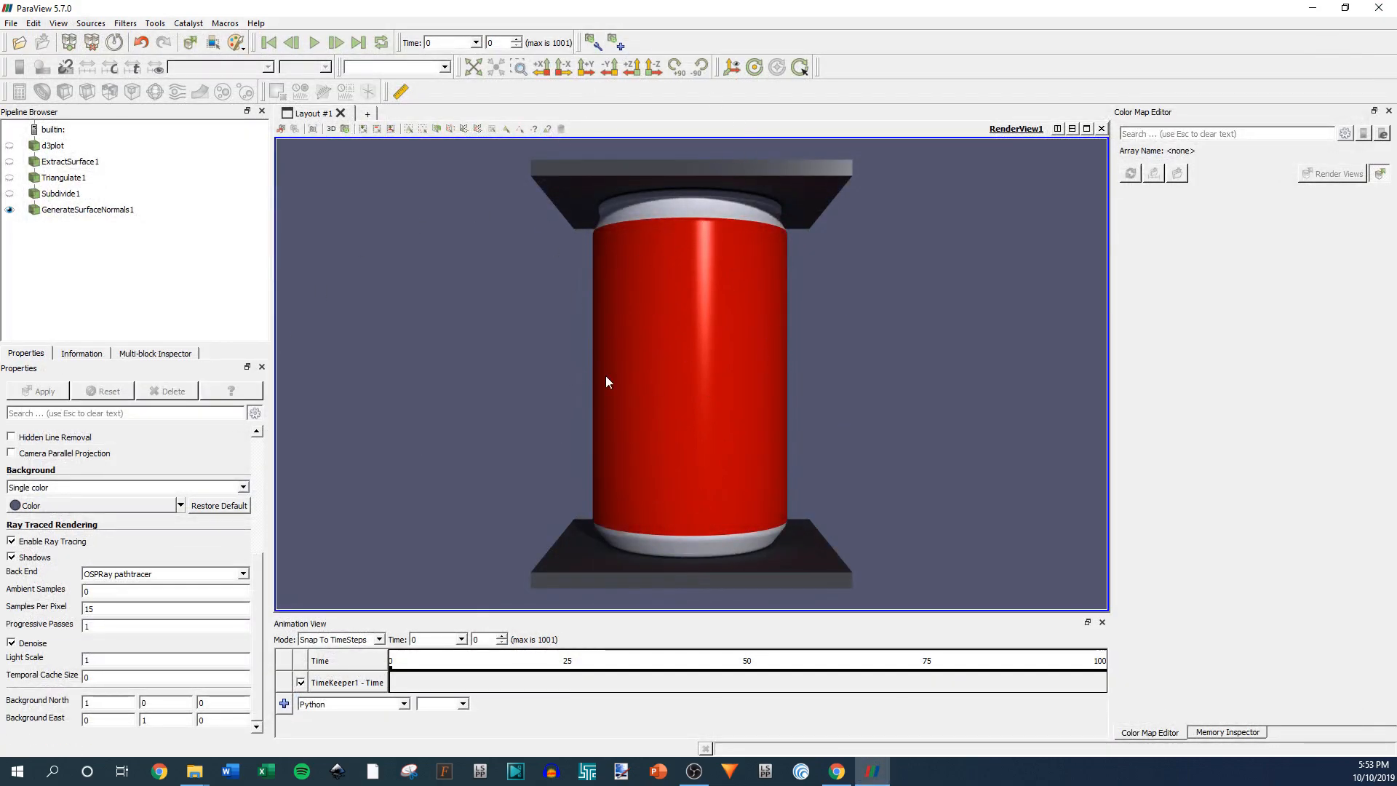
Start saving a screenshot of the uncrushed can as a PNG image named test in the 8kg_drop Output folder.
{"action": "left_click", "coordinate": [11, 24]}
{"action": "mouse_move", "coordinate": [59, 23]}
{"action": "mouse_move", "coordinate": [11, 23]}
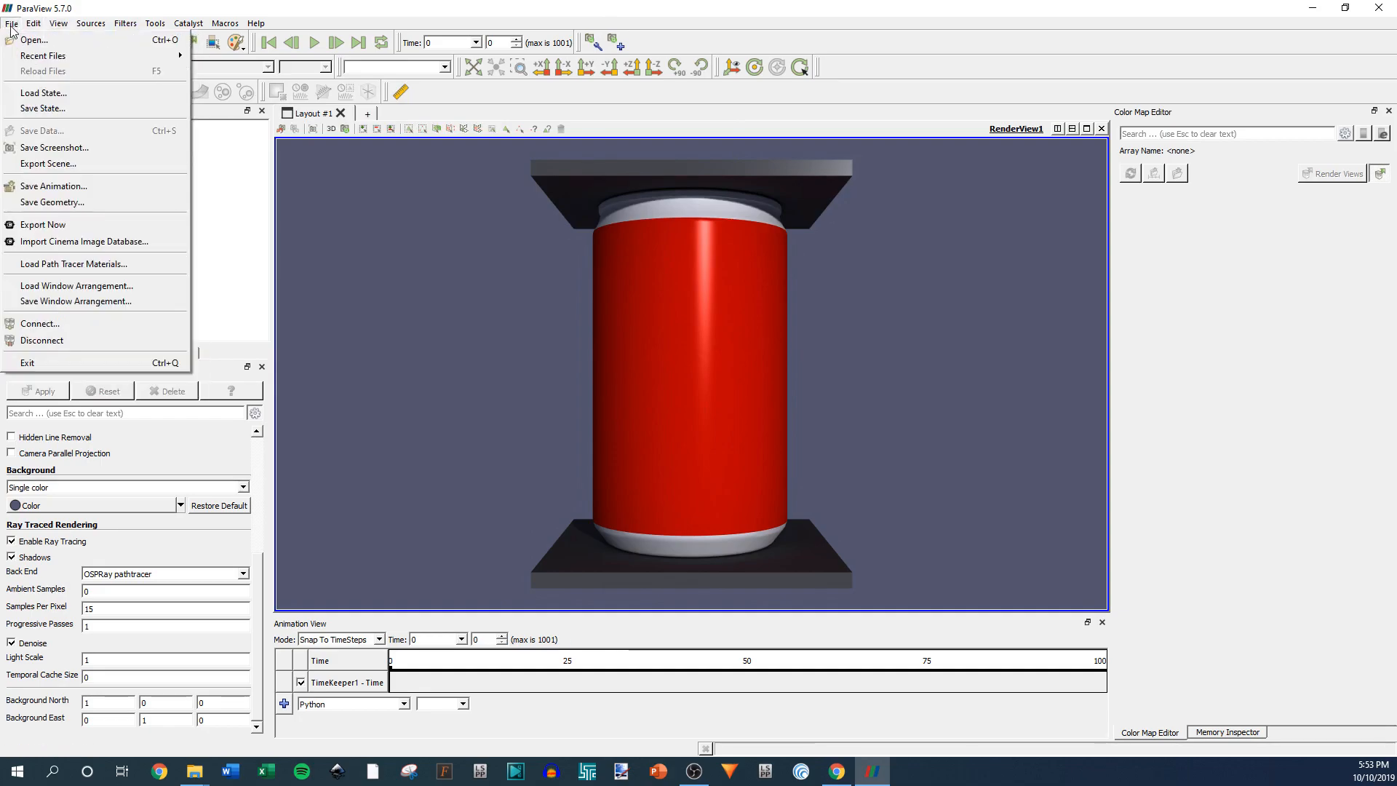
{"action": "left_click", "coordinate": [51, 148]}
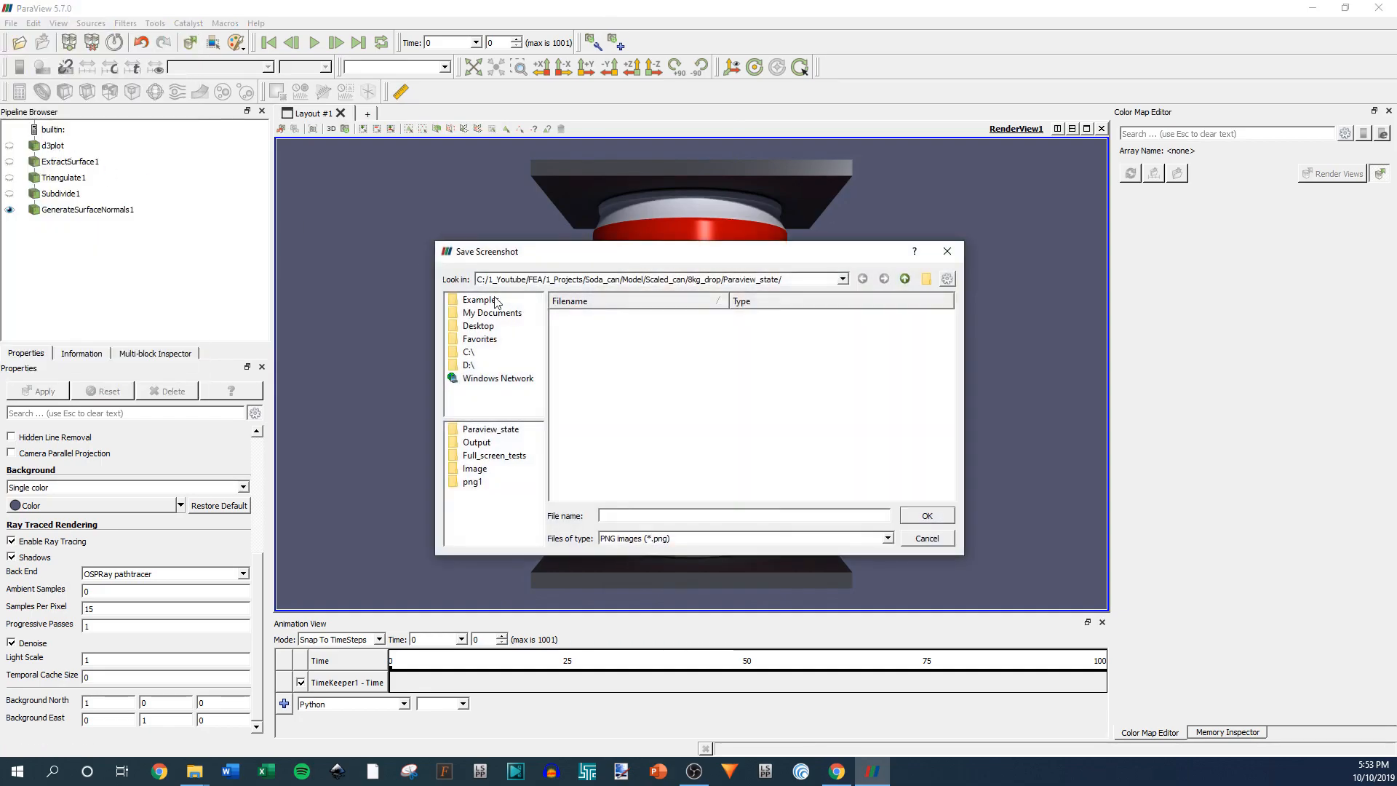
{"action": "left_click", "coordinate": [905, 279]}
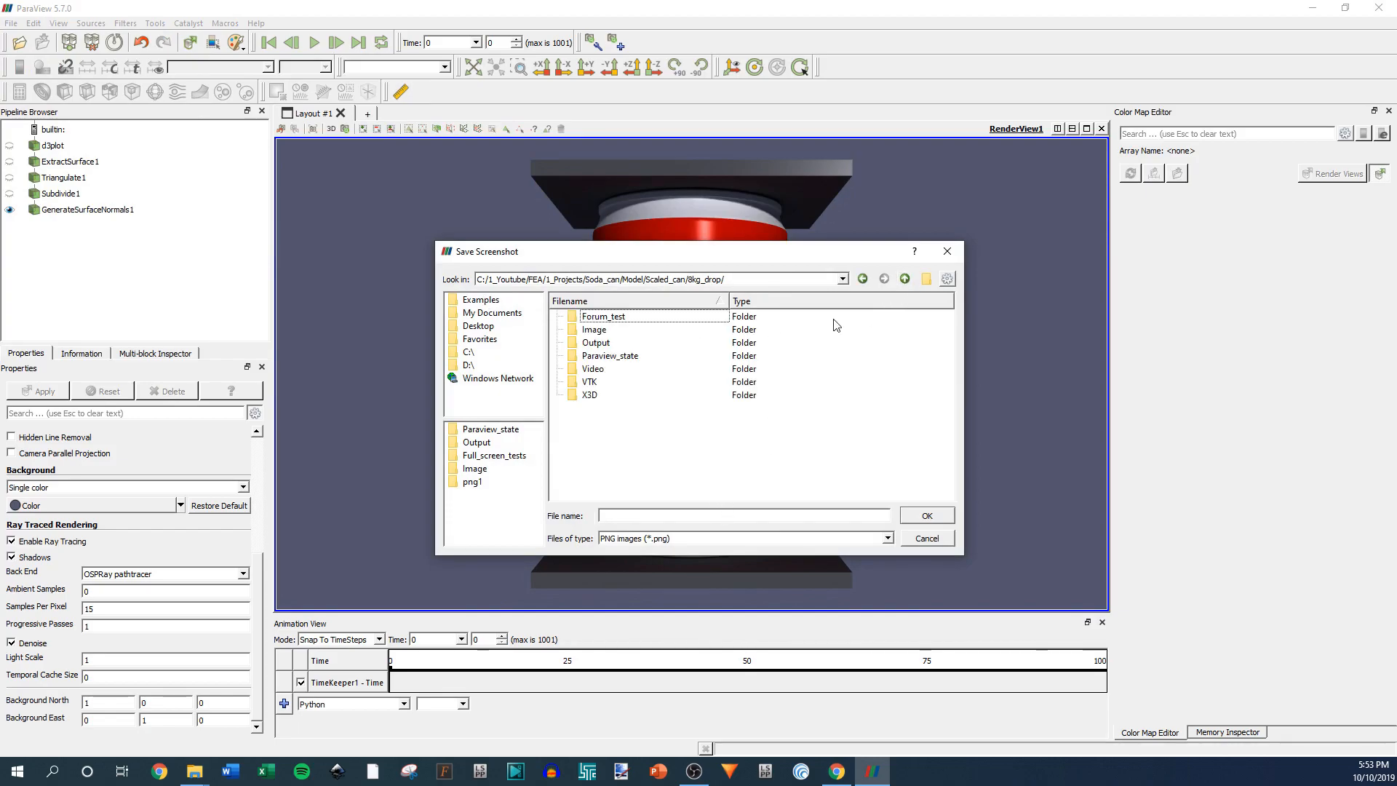
{"action": "double_click", "coordinate": [608, 343]}
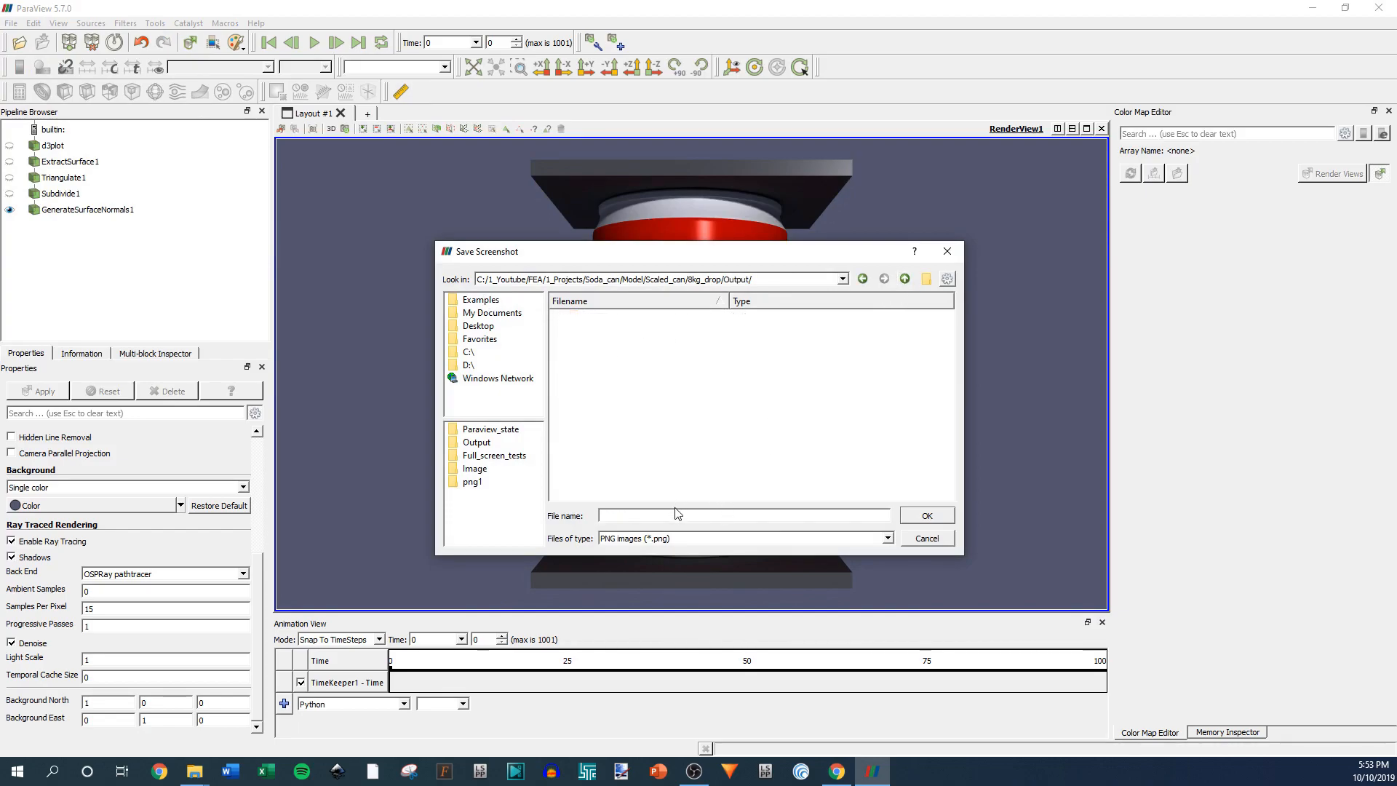
{"action": "left_click", "coordinate": [751, 515]}
{"action": "type", "text": "test"}
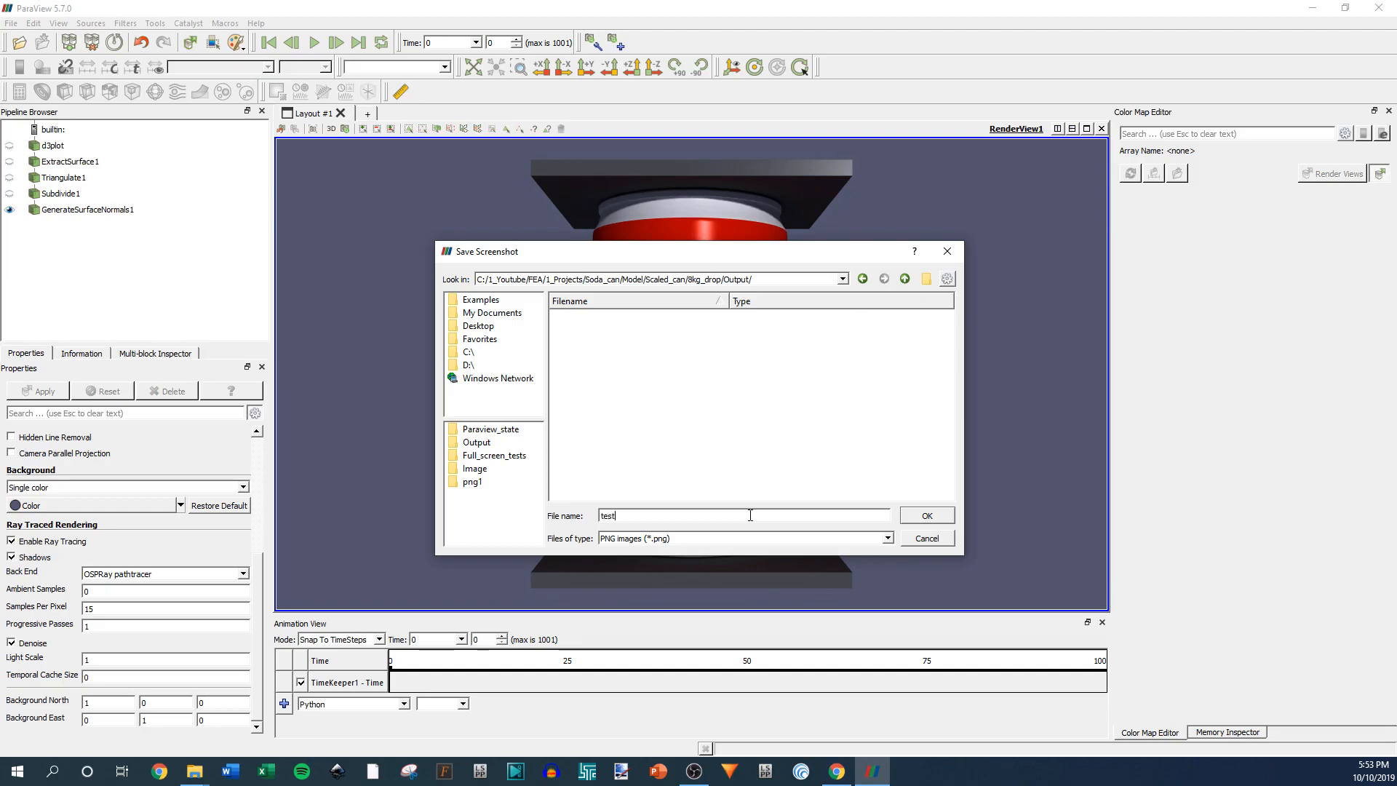
{"action": "left_click", "coordinate": [914, 514]}
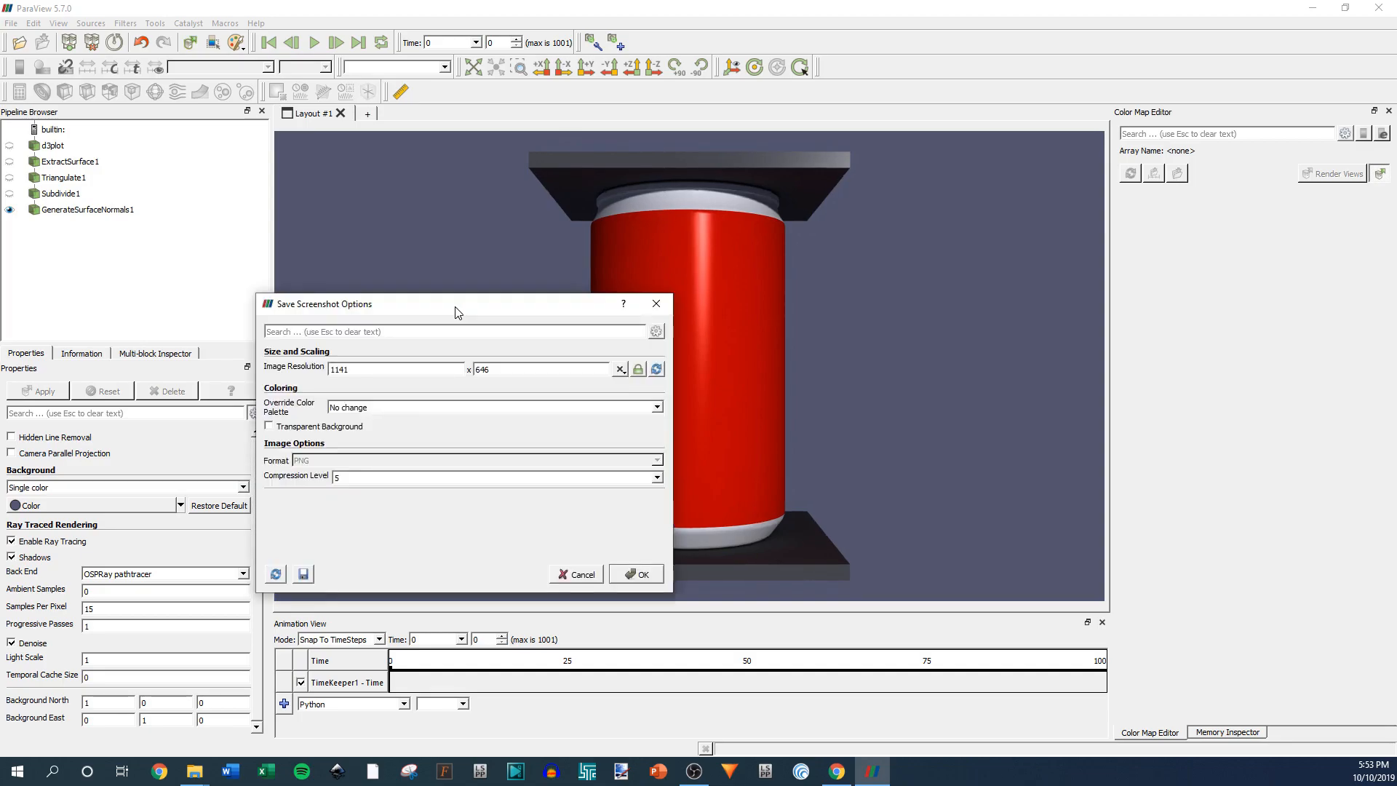
Set the screenshot's image width to 1920 pixels and save it.
{"action": "left_click_drag", "start_coordinate": [524, 312], "coordinate": [1205, 368]}
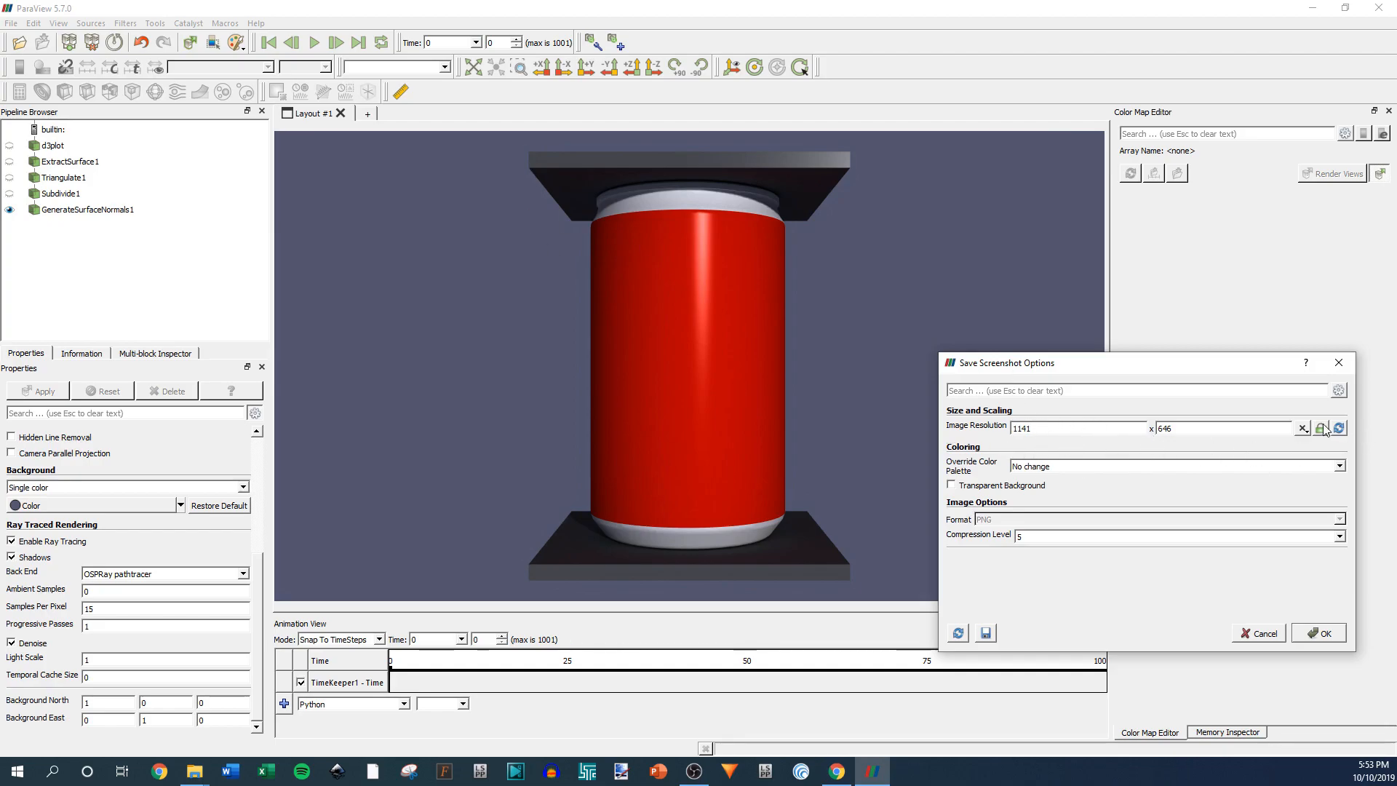
{"action": "double_click", "coordinate": [1053, 424]}
{"action": "type", "text": "1920"}
{"action": "left_click", "coordinate": [1321, 633]}
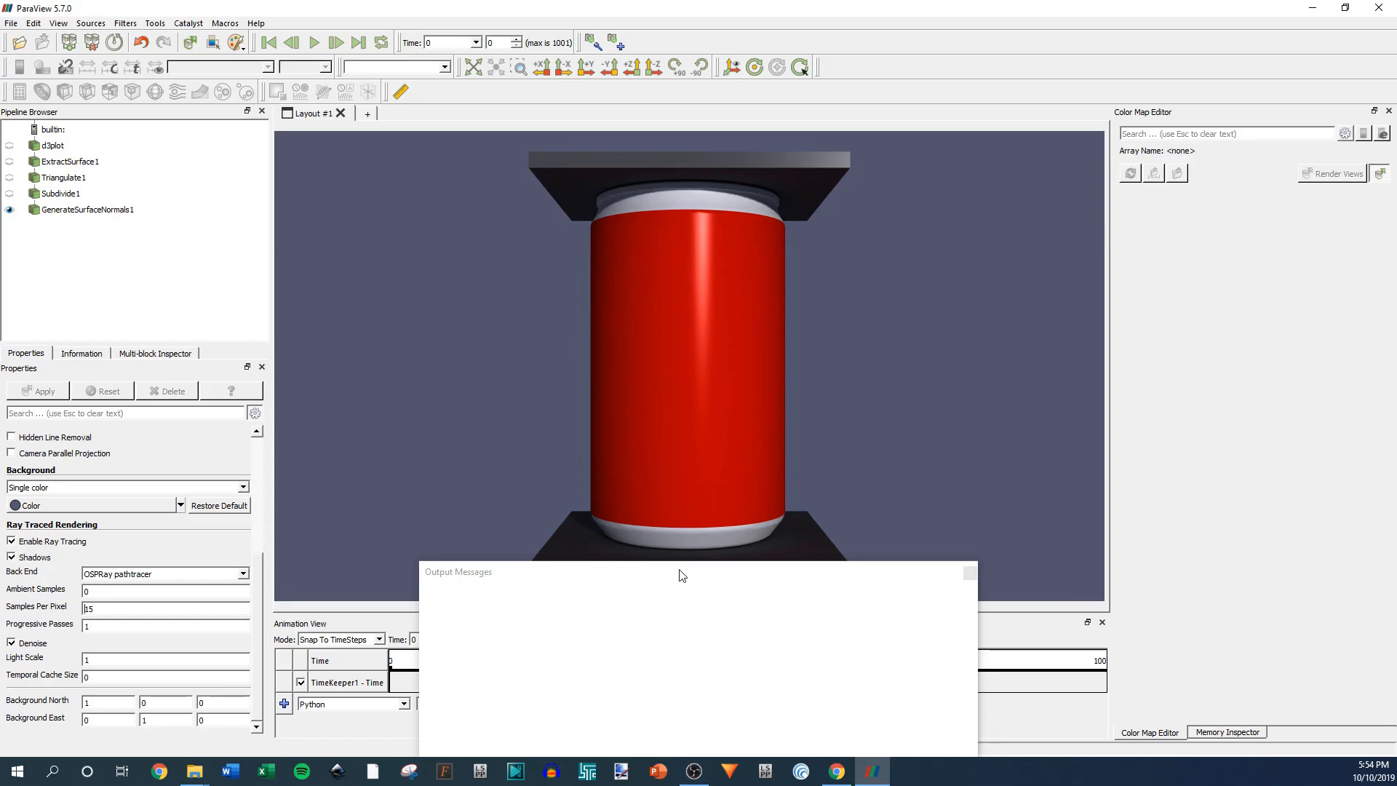
Switch to File Explorer, view test.png from the Output folder, and return to ParaView.
{"action": "mouse_move", "coordinate": [194, 771]}
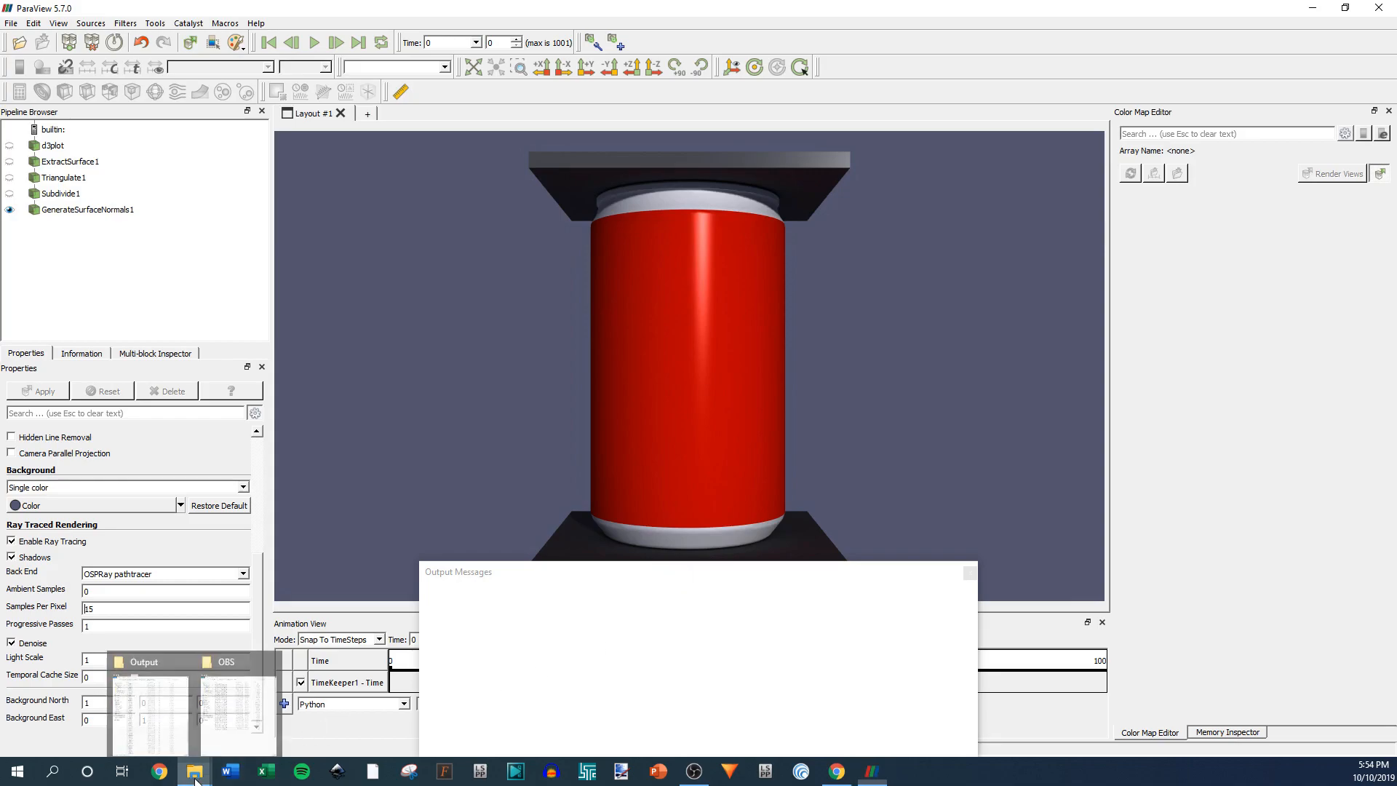
{"action": "left_click", "coordinate": [161, 706]}
{"action": "scroll", "coordinate": [277, 502], "scroll_direction": "down", "scroll_amount": 7}
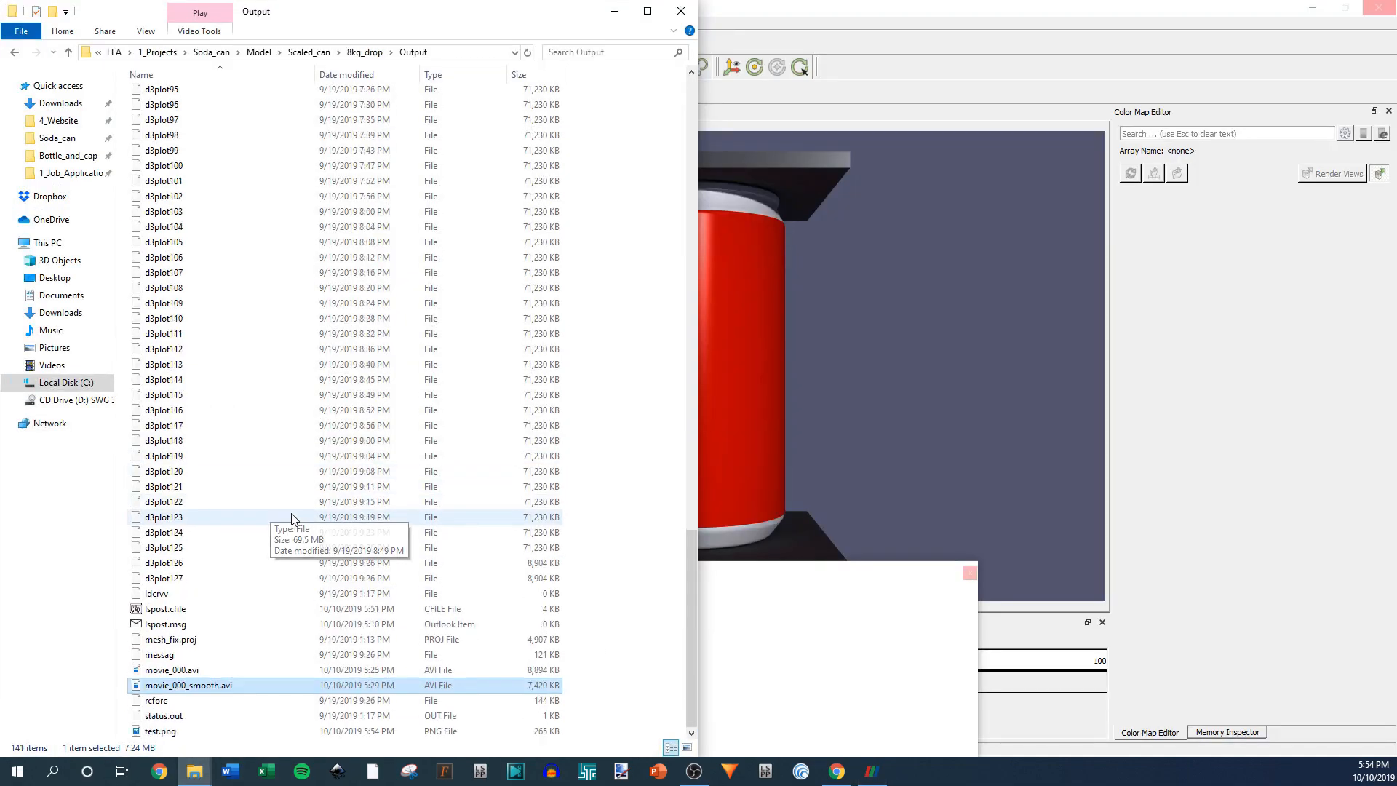
{"action": "double_click", "coordinate": [175, 731]}
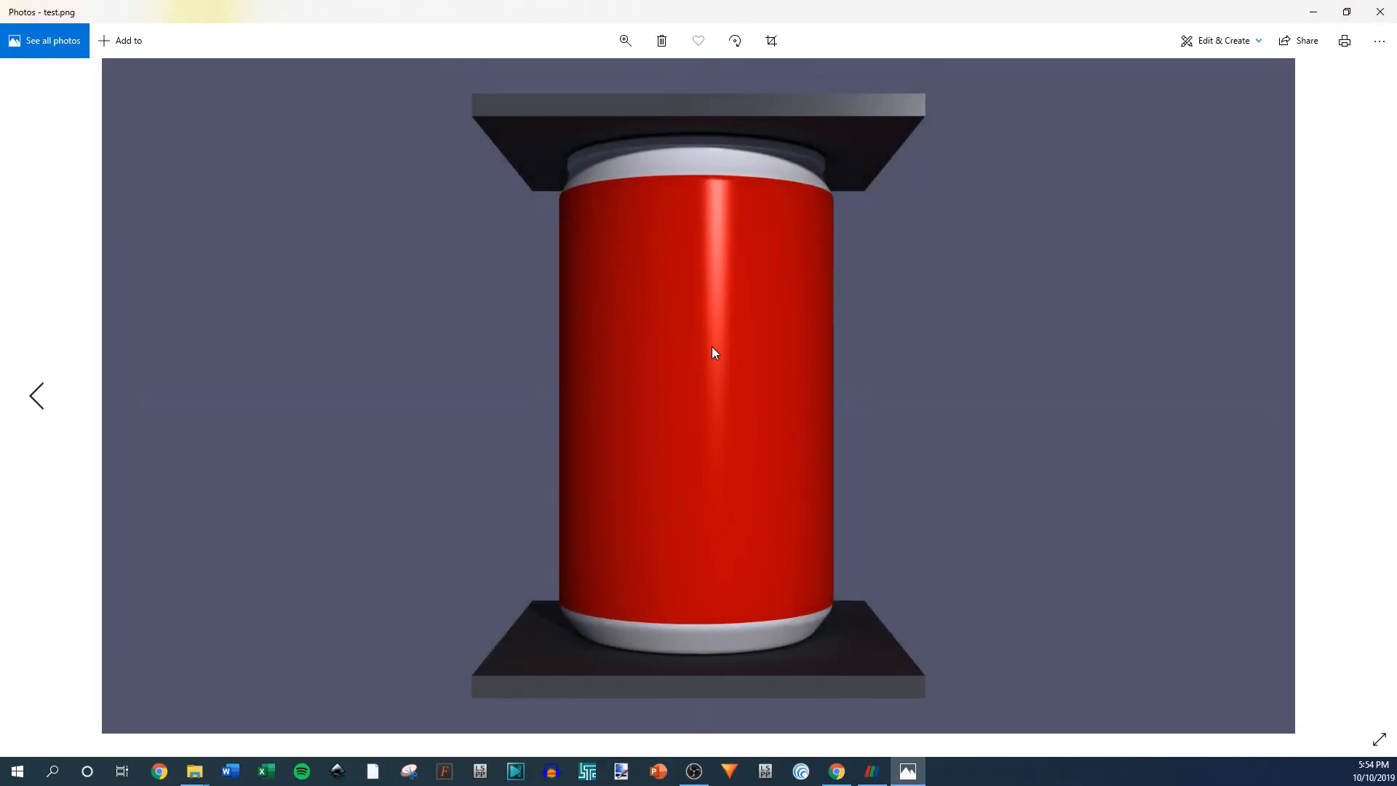
{"action": "left_click", "coordinate": [1379, 13]}
{"action": "left_click", "coordinate": [878, 15]}
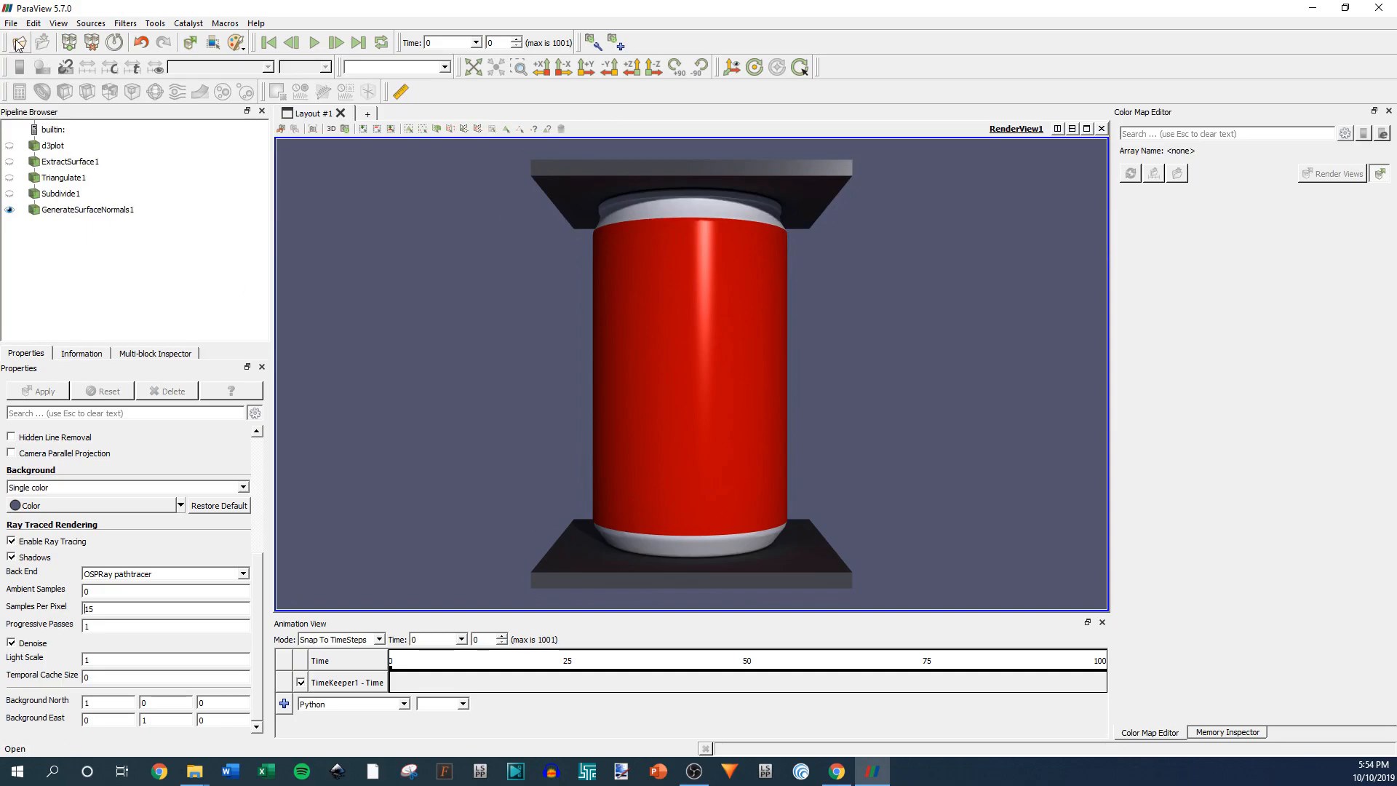
Set the animation mode to Sequence with 50 frames.
{"action": "left_click", "coordinate": [379, 640]}
{"action": "left_click", "coordinate": [343, 643]}
{"action": "left_click", "coordinate": [368, 644]}
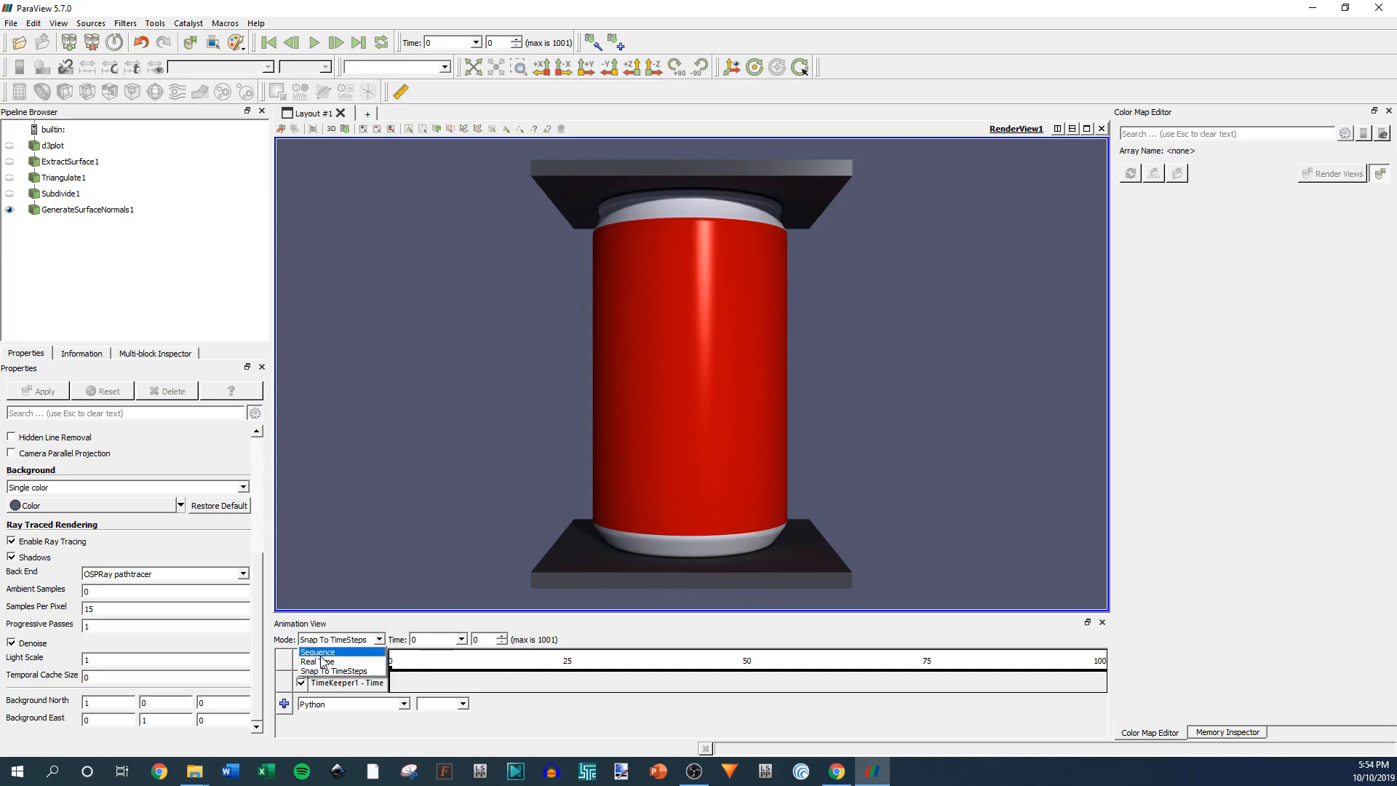
{"action": "left_click", "coordinate": [318, 652]}
{"action": "double_click", "coordinate": [923, 640]}
{"action": "type", "text": "50"}
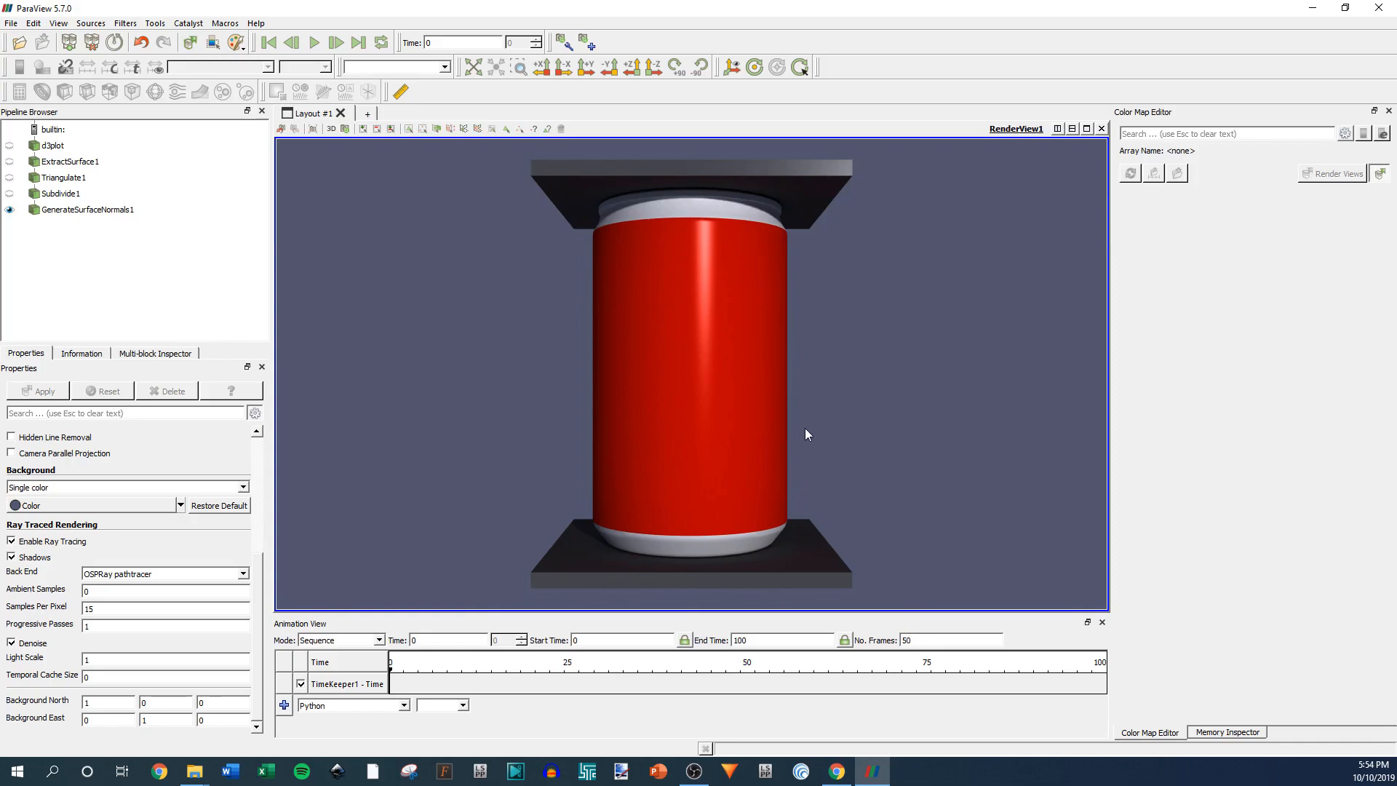
Start saving the animation as an AVI file named test in the Output folder.
{"action": "left_click", "coordinate": [10, 23]}
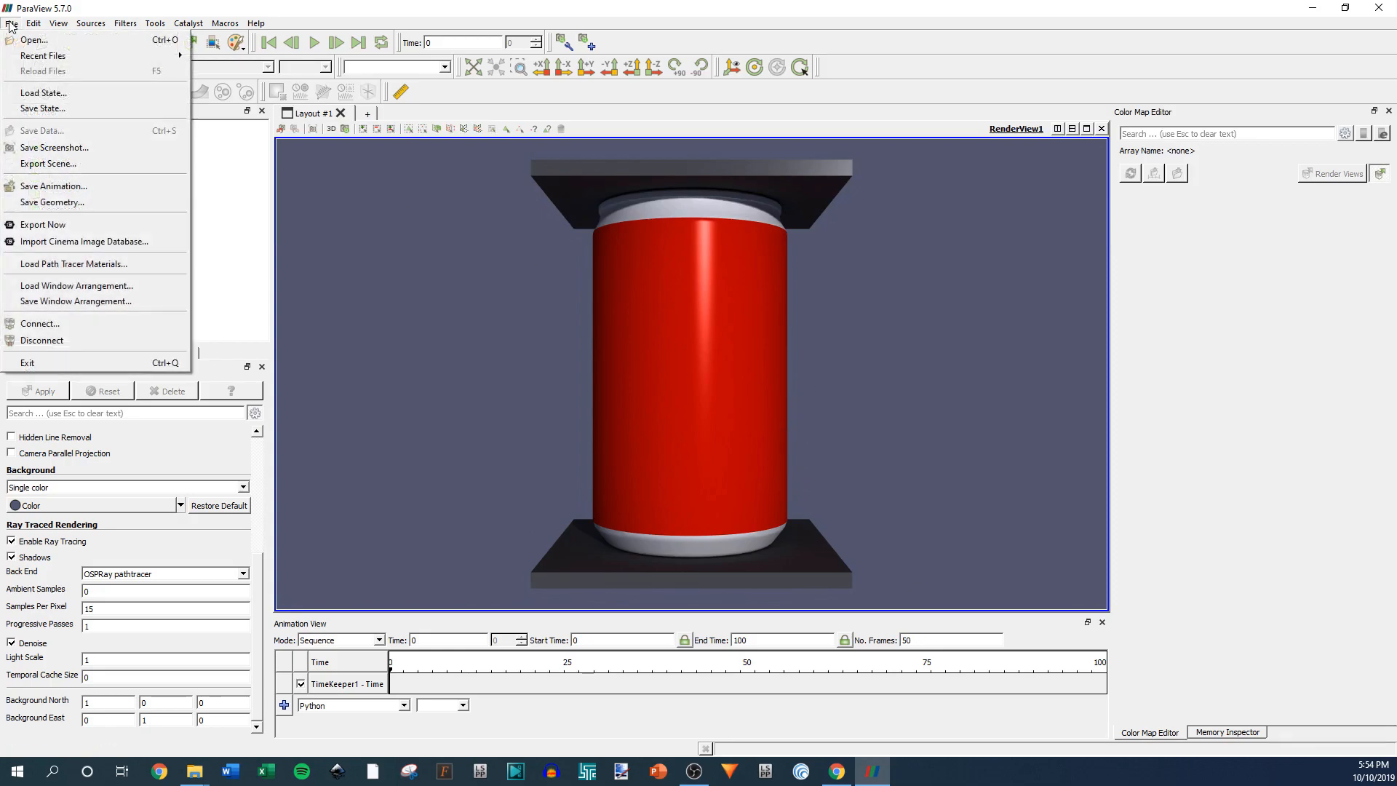
{"action": "left_click", "coordinate": [52, 185]}
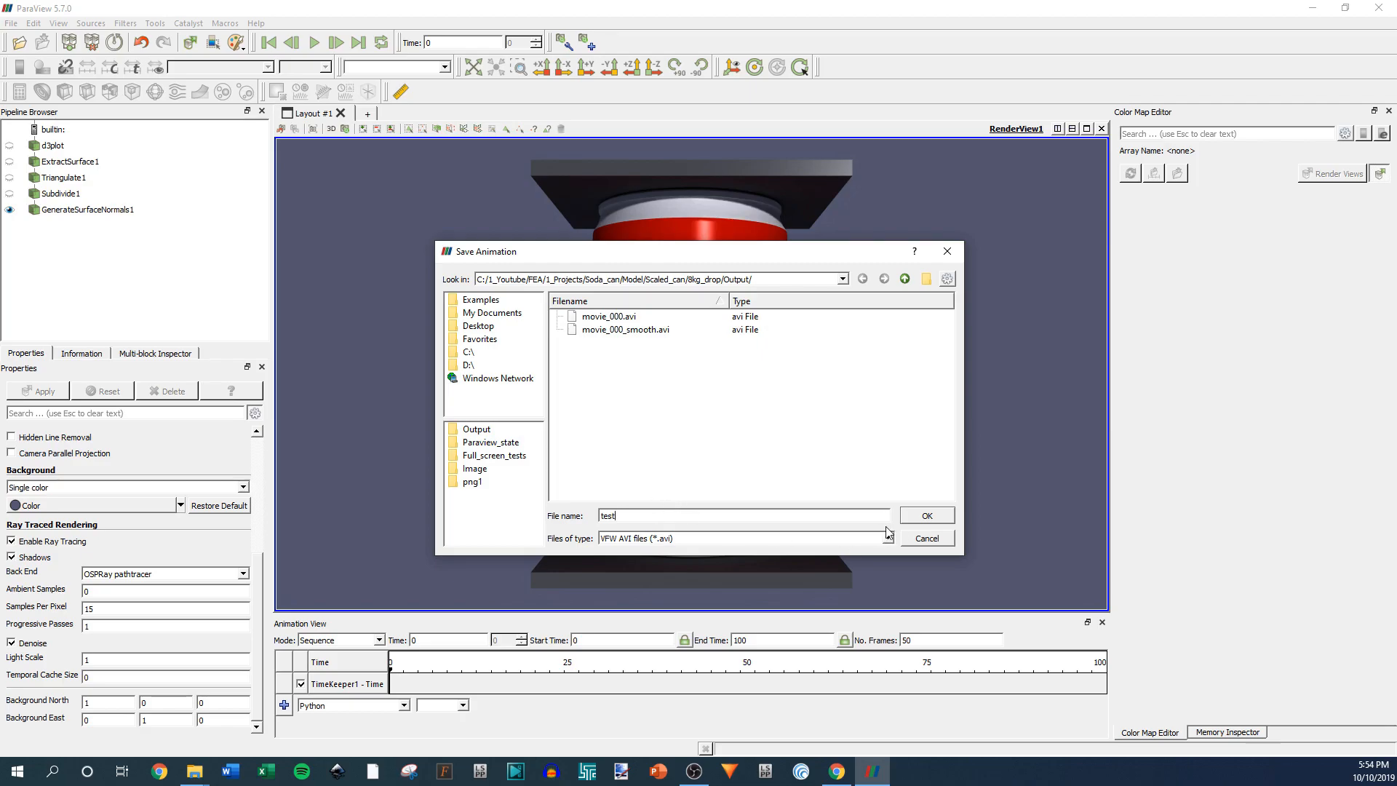
{"action": "left_click", "coordinate": [920, 517]}
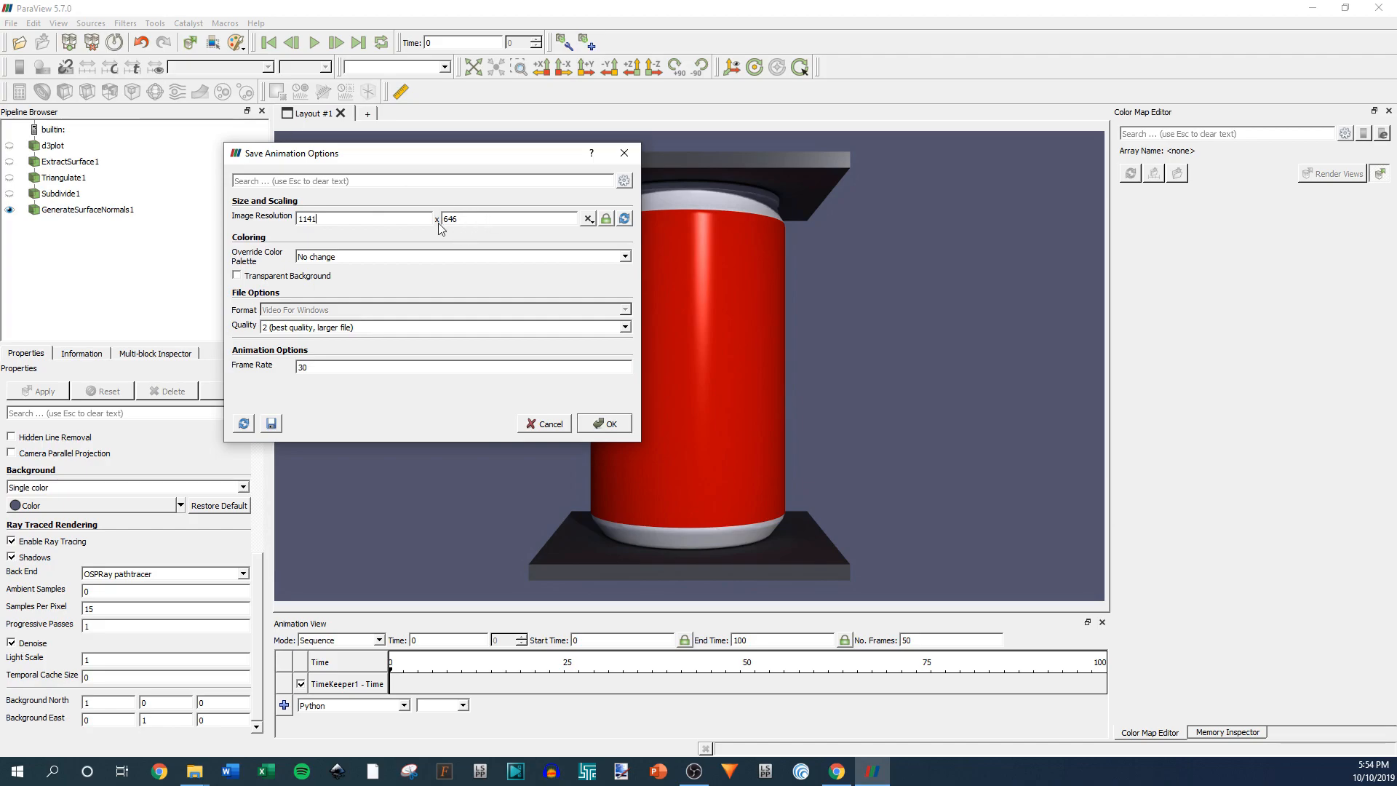
Switch to File Explorer, view test.0001.png and test.0002.png in the png folder inside Forum_test, and return to ParaView.
{"action": "mouse_move", "coordinate": [194, 772]}
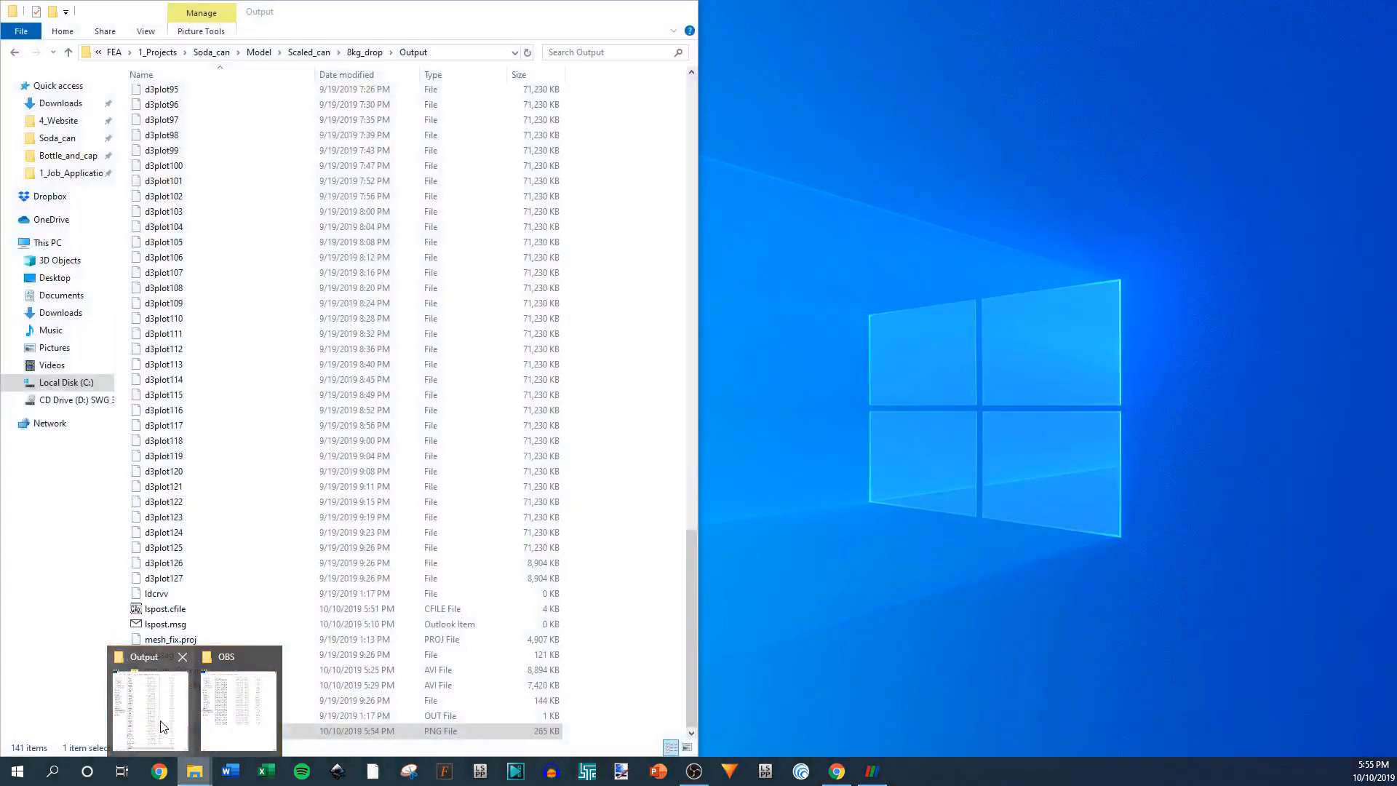
{"action": "left_click", "coordinate": [163, 726]}
{"action": "left_click", "coordinate": [364, 52]}
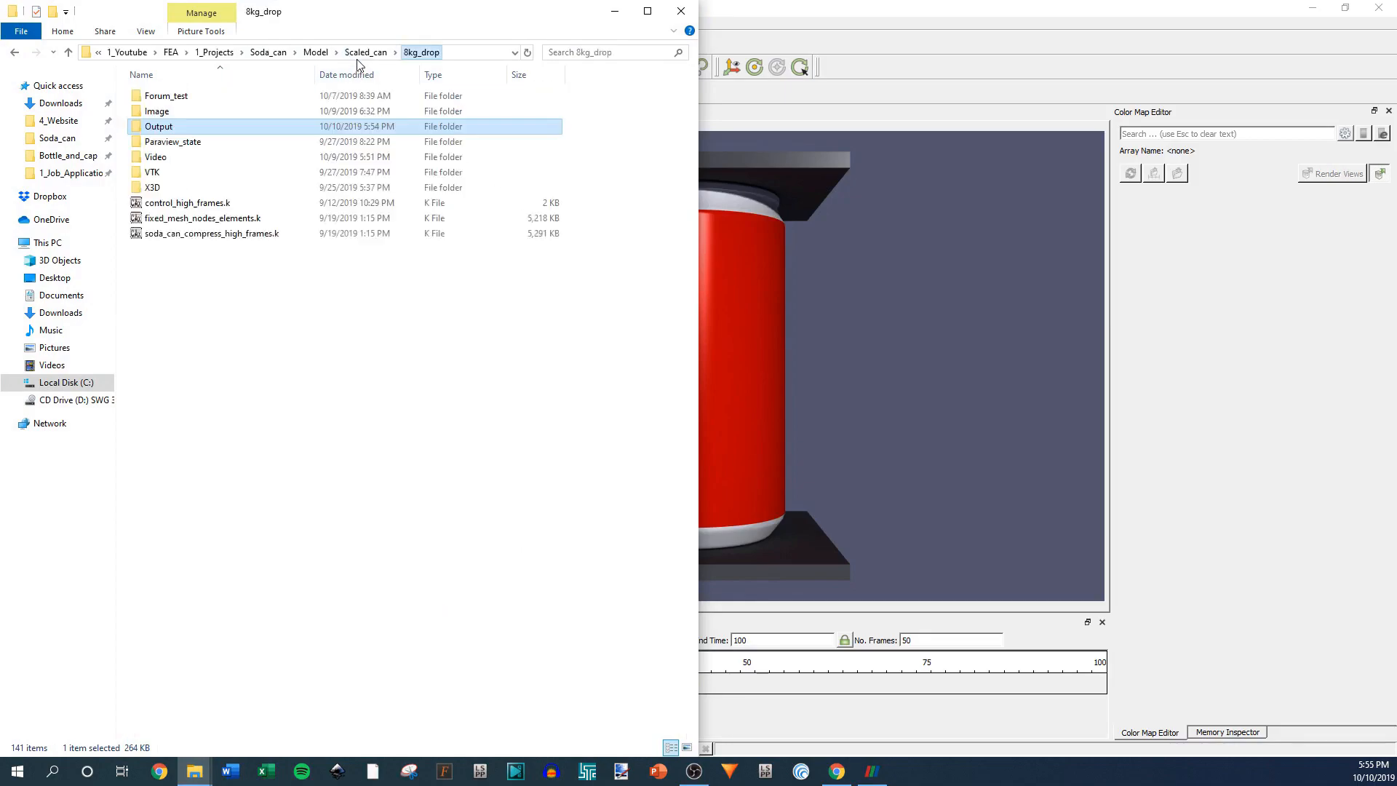
{"action": "double_click", "coordinate": [166, 95]}
{"action": "double_click", "coordinate": [153, 96]}
{"action": "double_click", "coordinate": [234, 136]}
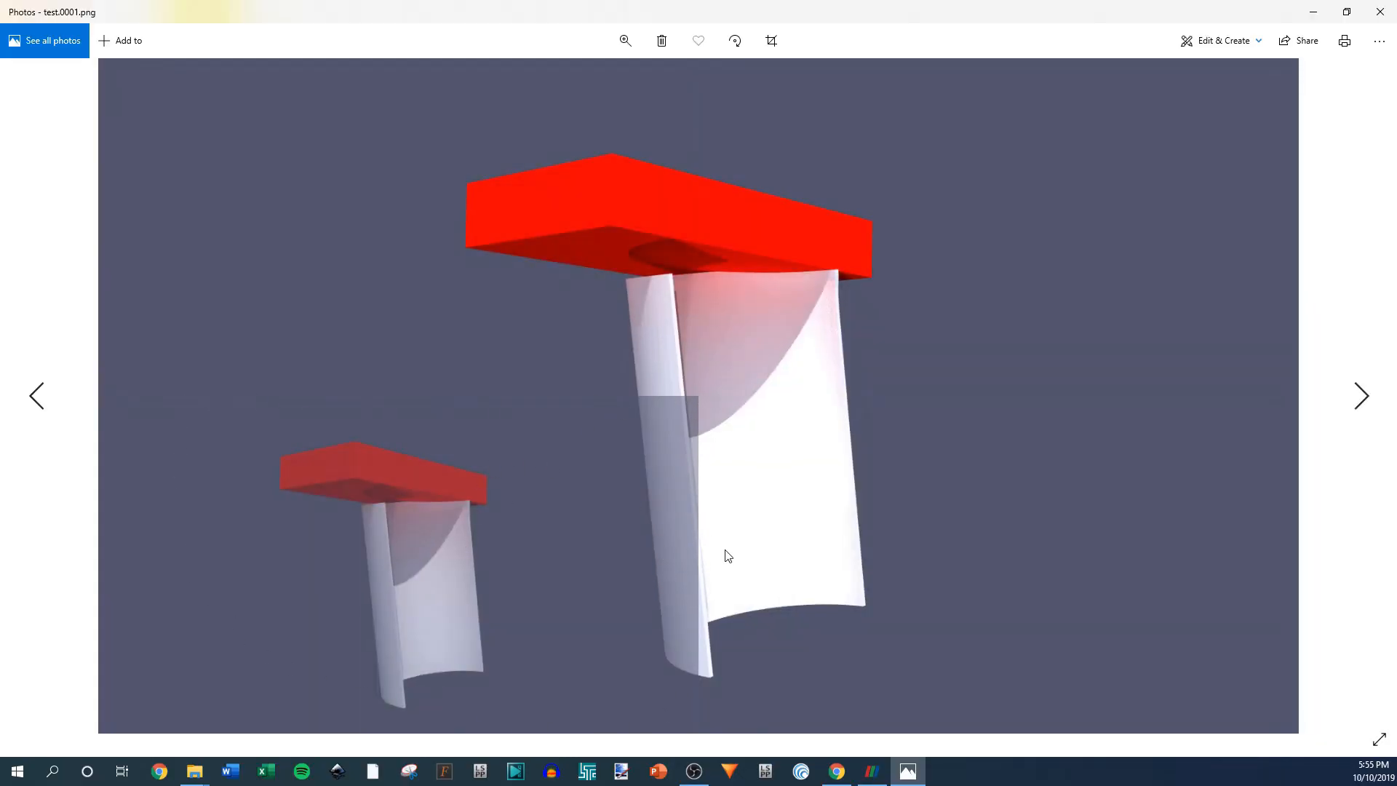
{"action": "left_click", "coordinate": [1361, 399]}
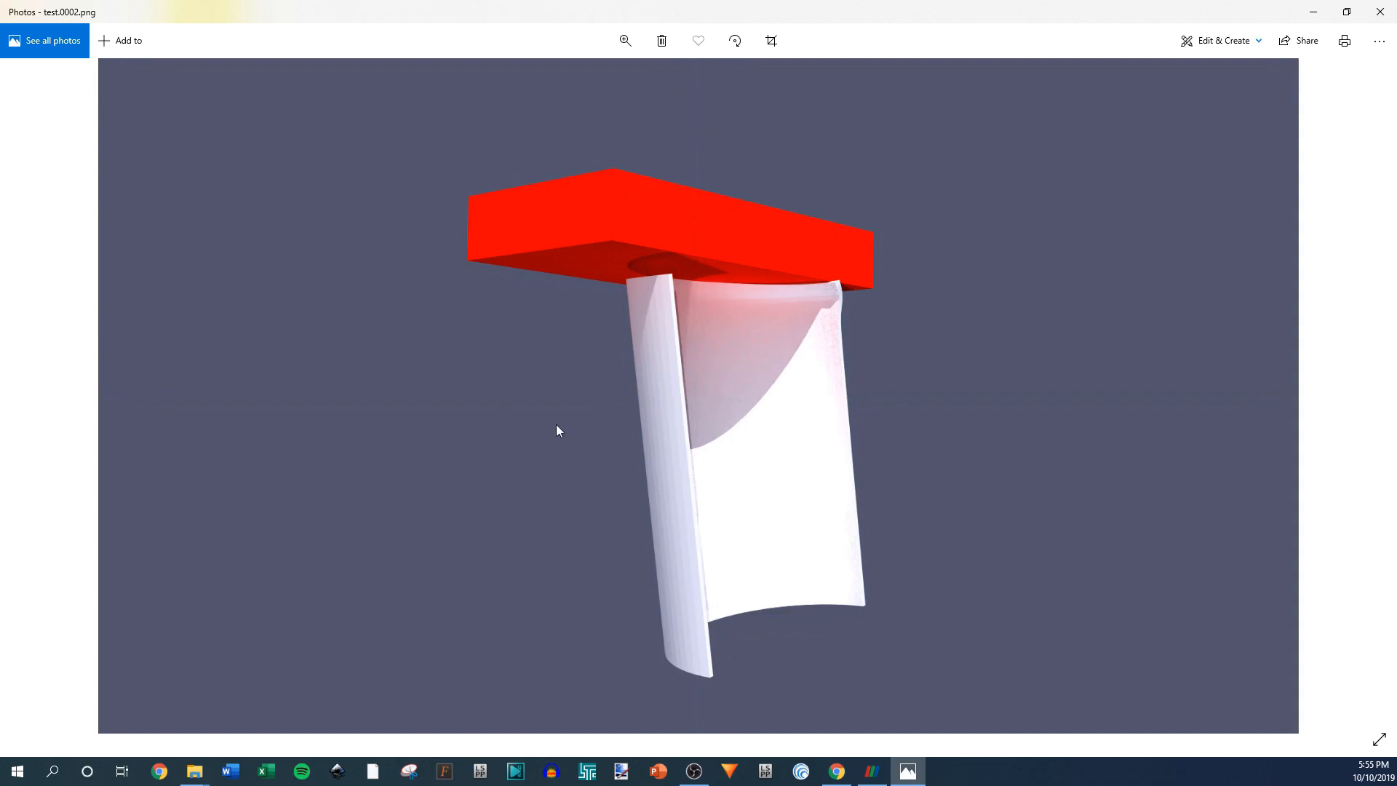
{"action": "left_click", "coordinate": [1380, 11]}
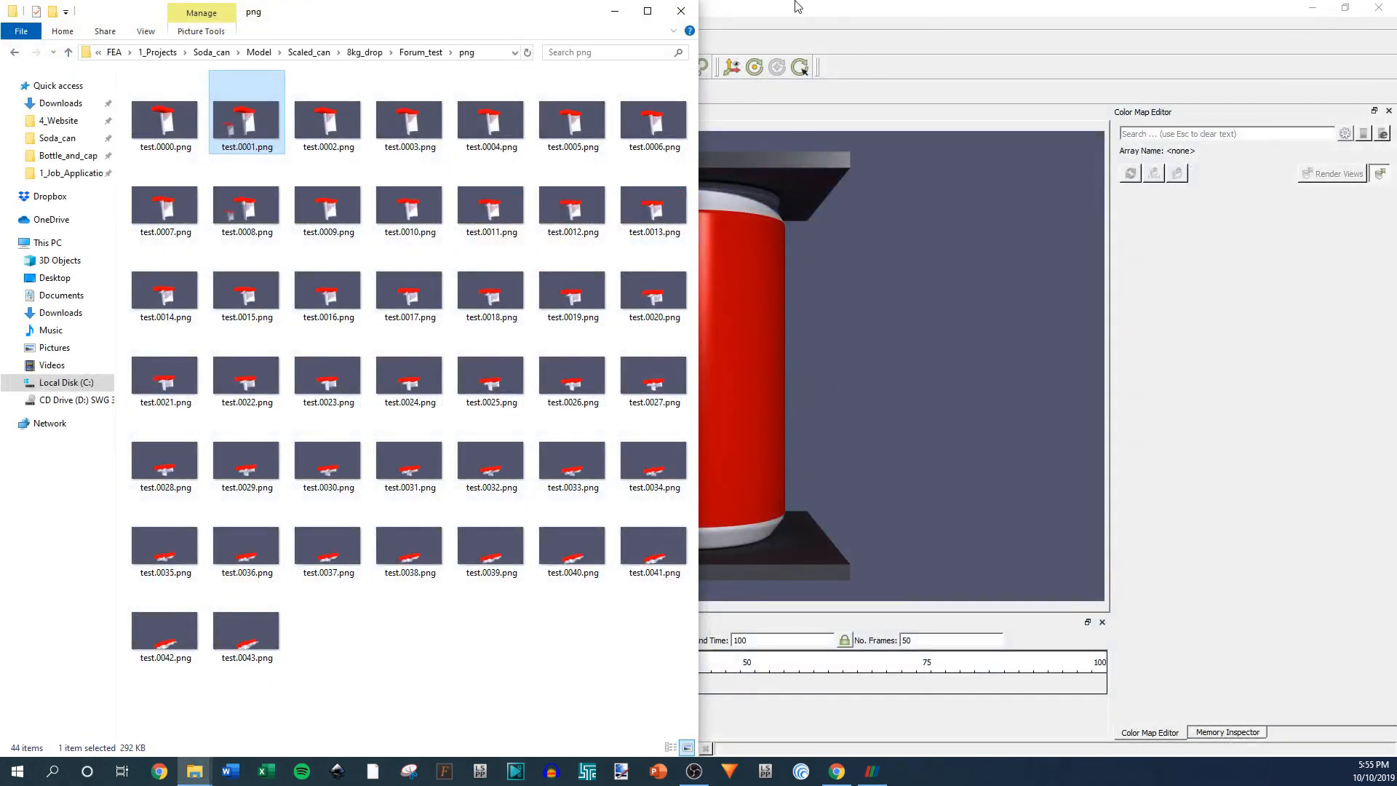
{"action": "left_click", "coordinate": [614, 11]}
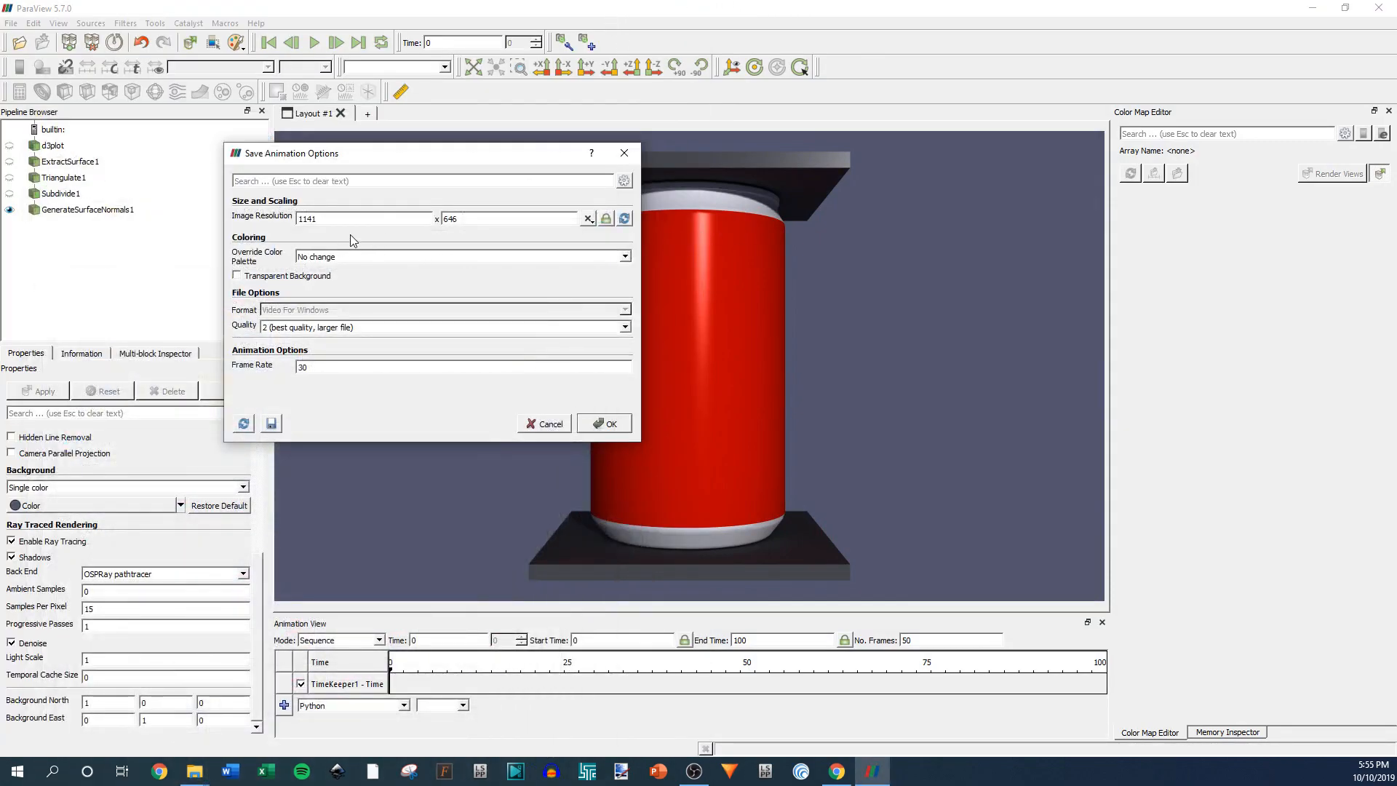
Cancel the animation export, and detach Layout #1 into its own maximized window.
{"action": "left_click", "coordinate": [624, 153]}
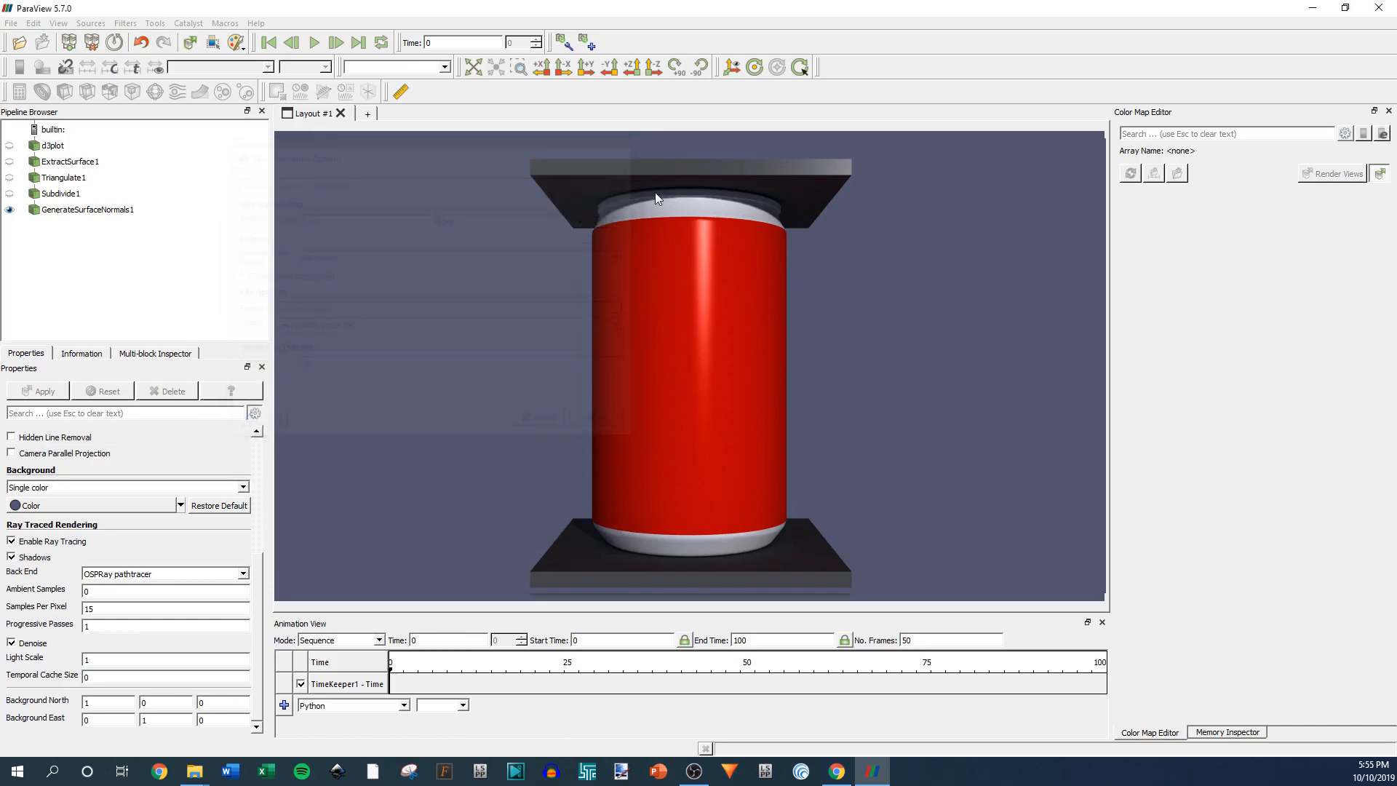
{"action": "left_click", "coordinate": [287, 115]}
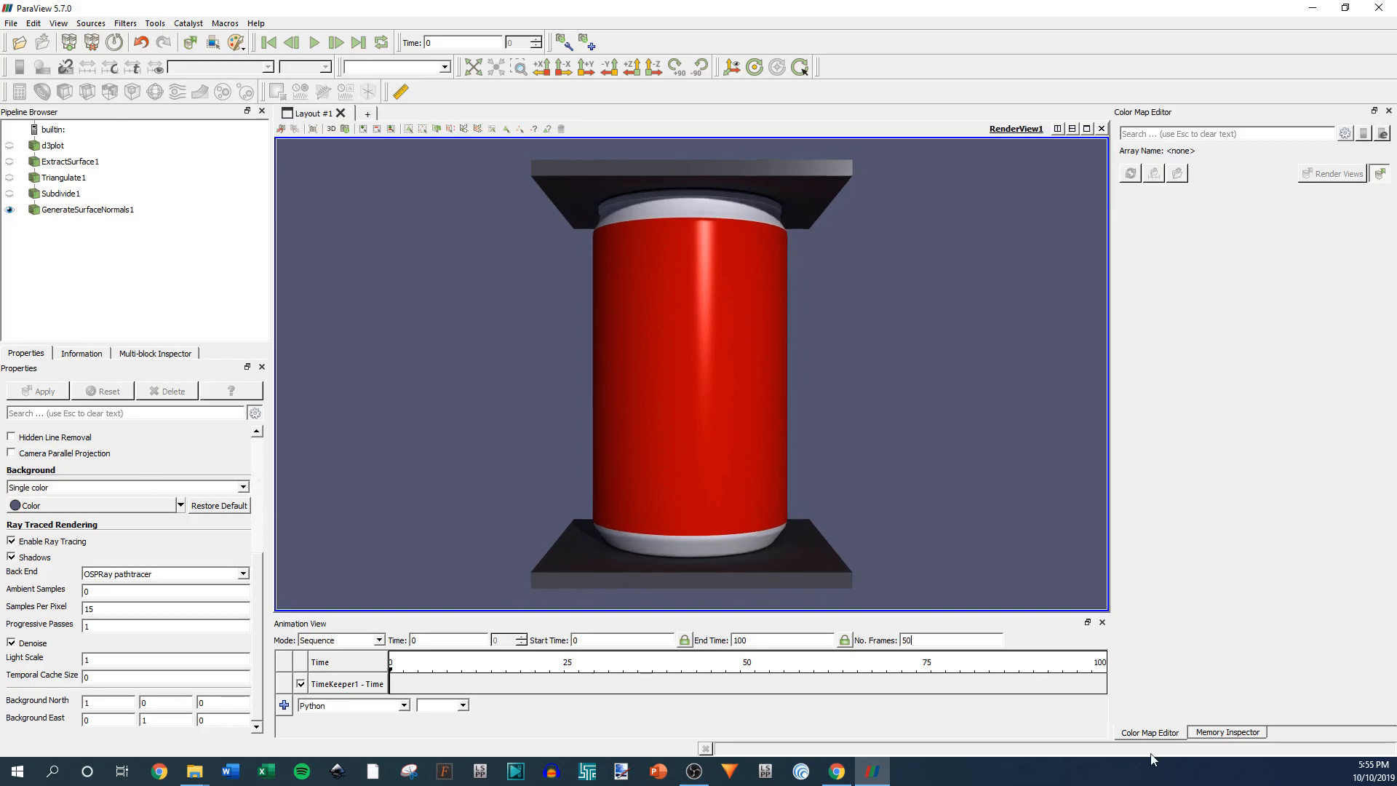
{"action": "left_click", "coordinate": [289, 115]}
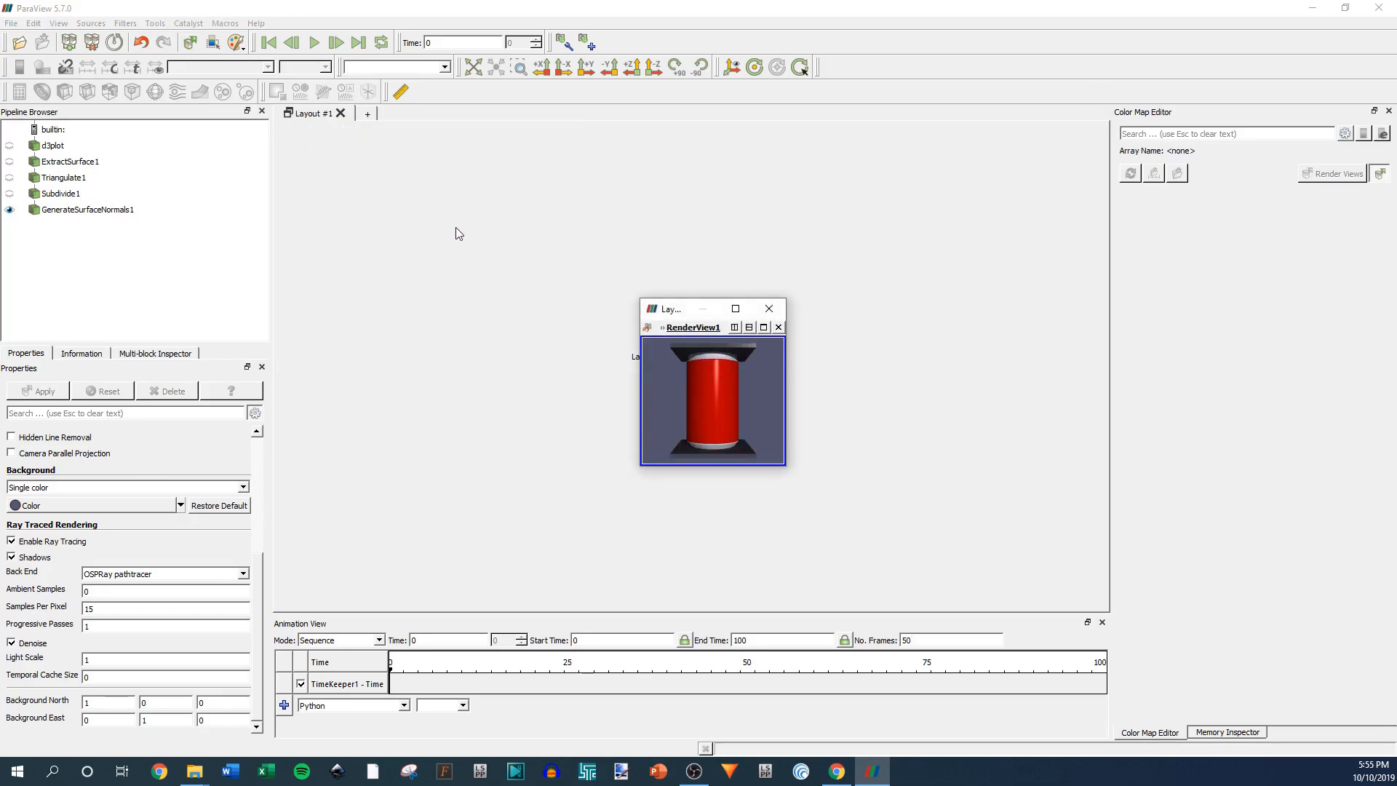
{"action": "left_click", "coordinate": [736, 310]}
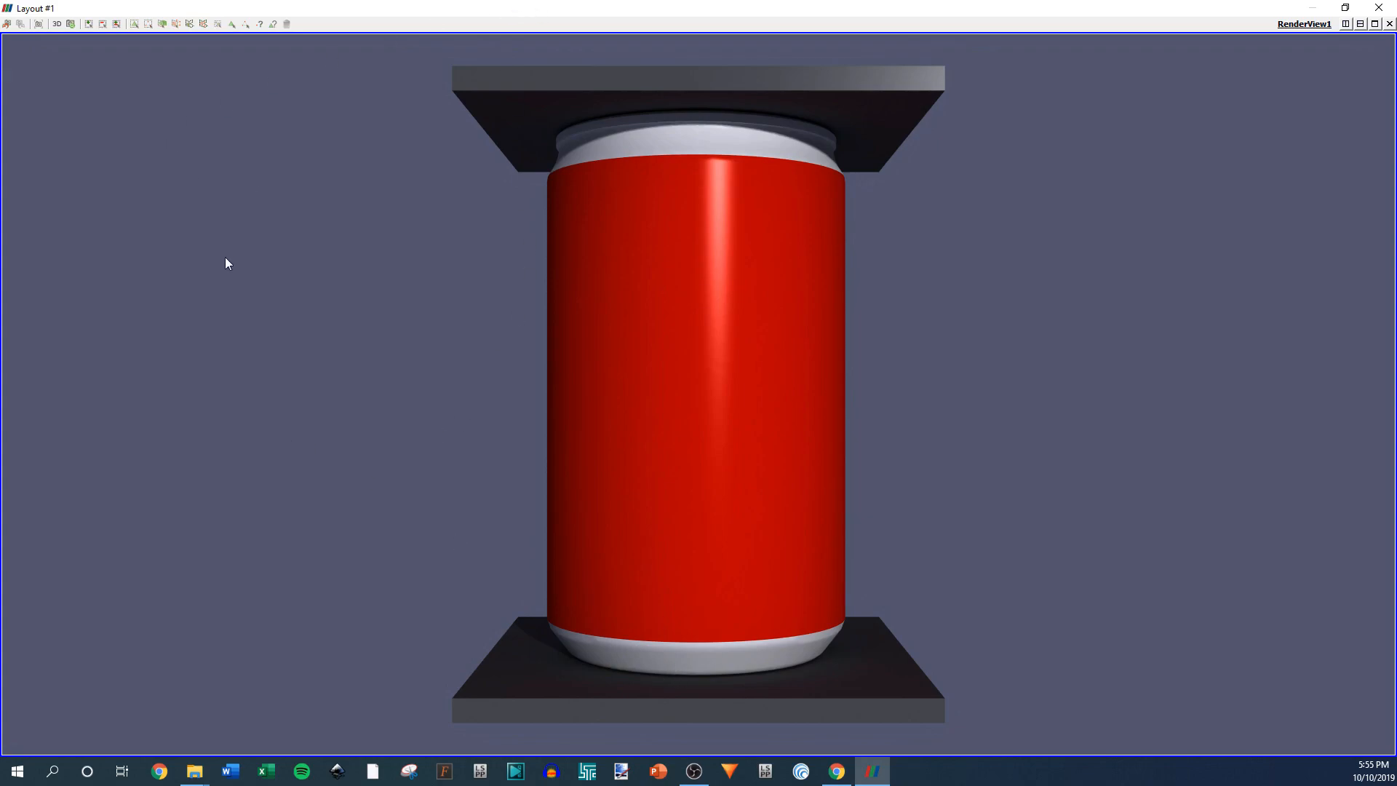
Return to the main ParaView window with the detached layout window restored to its small size.
{"action": "left_click", "coordinate": [872, 773]}
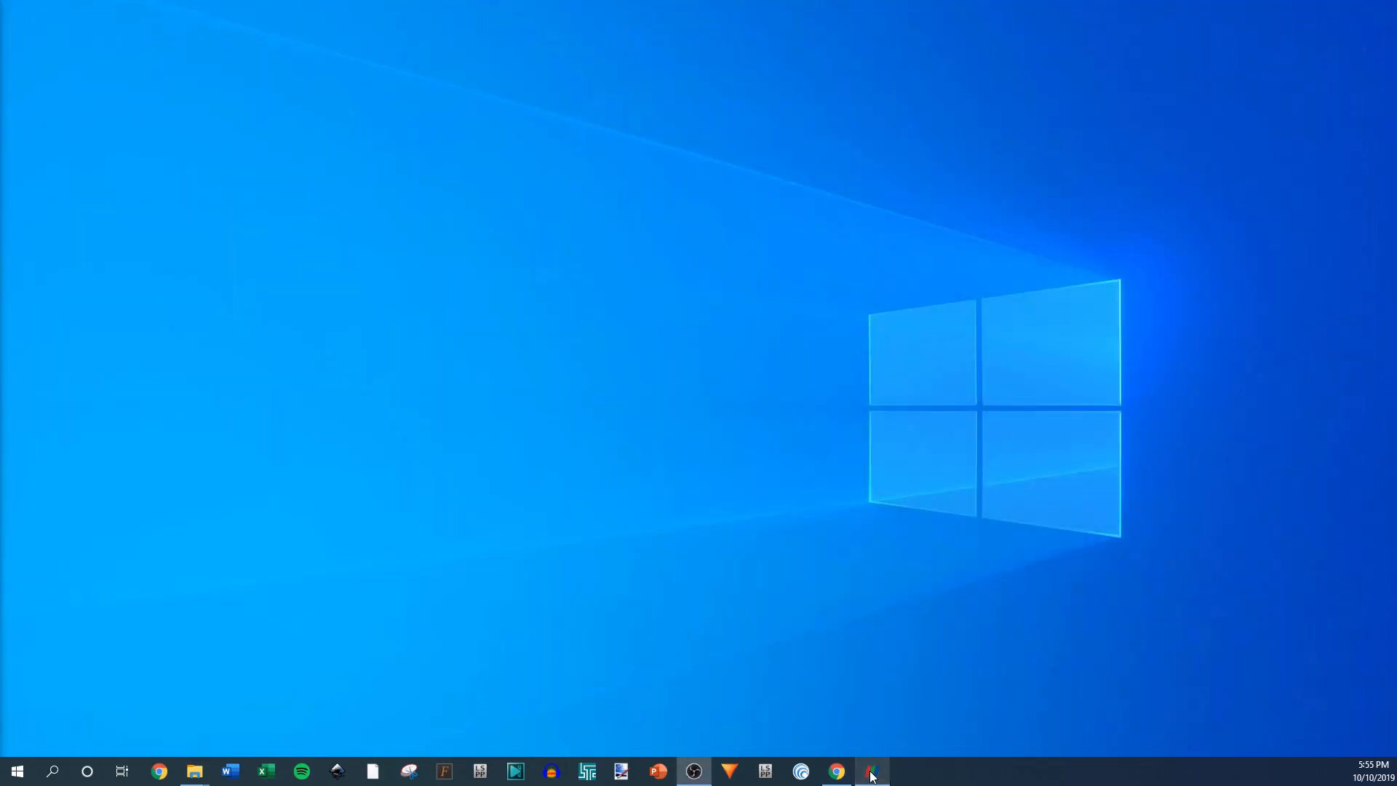
{"action": "left_click", "coordinate": [872, 775]}
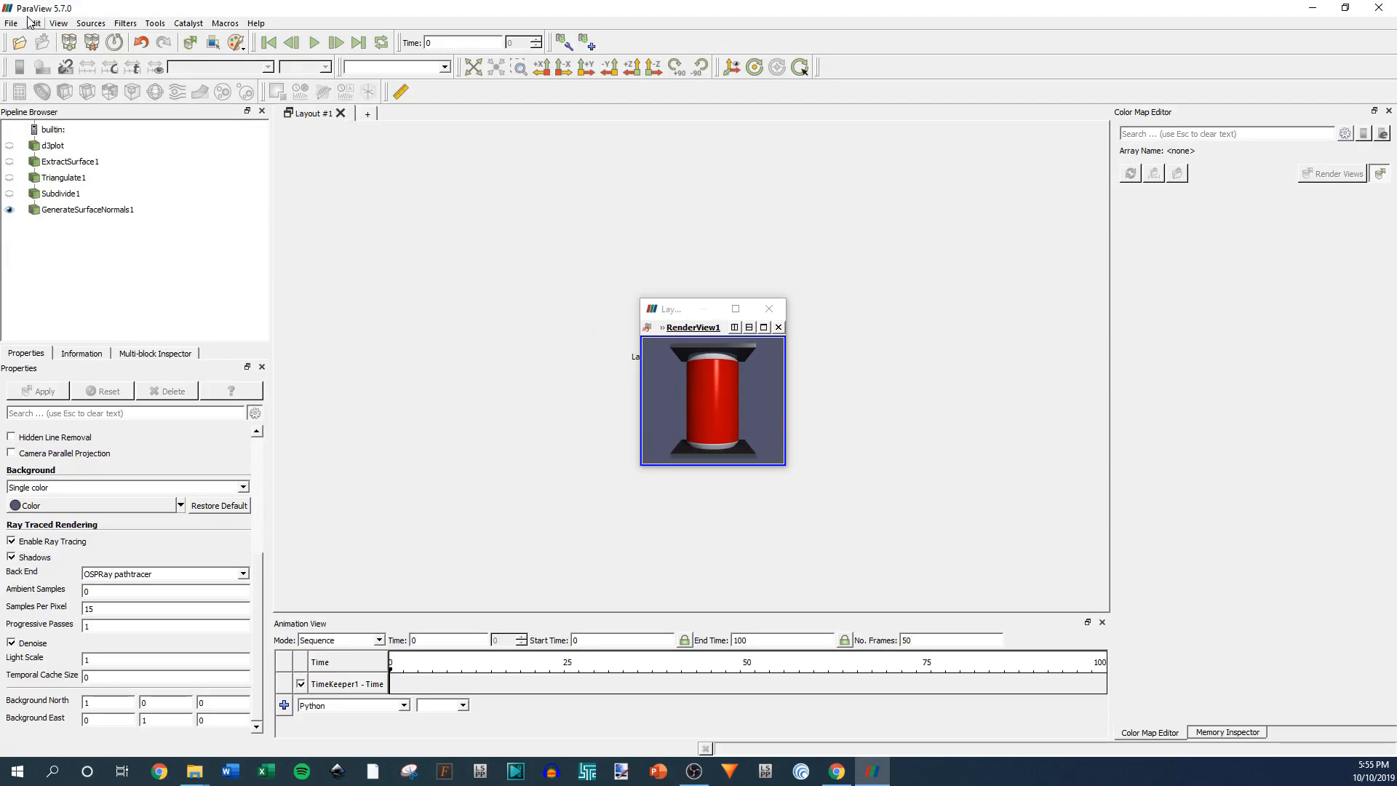
{"action": "left_click", "coordinate": [11, 23]}
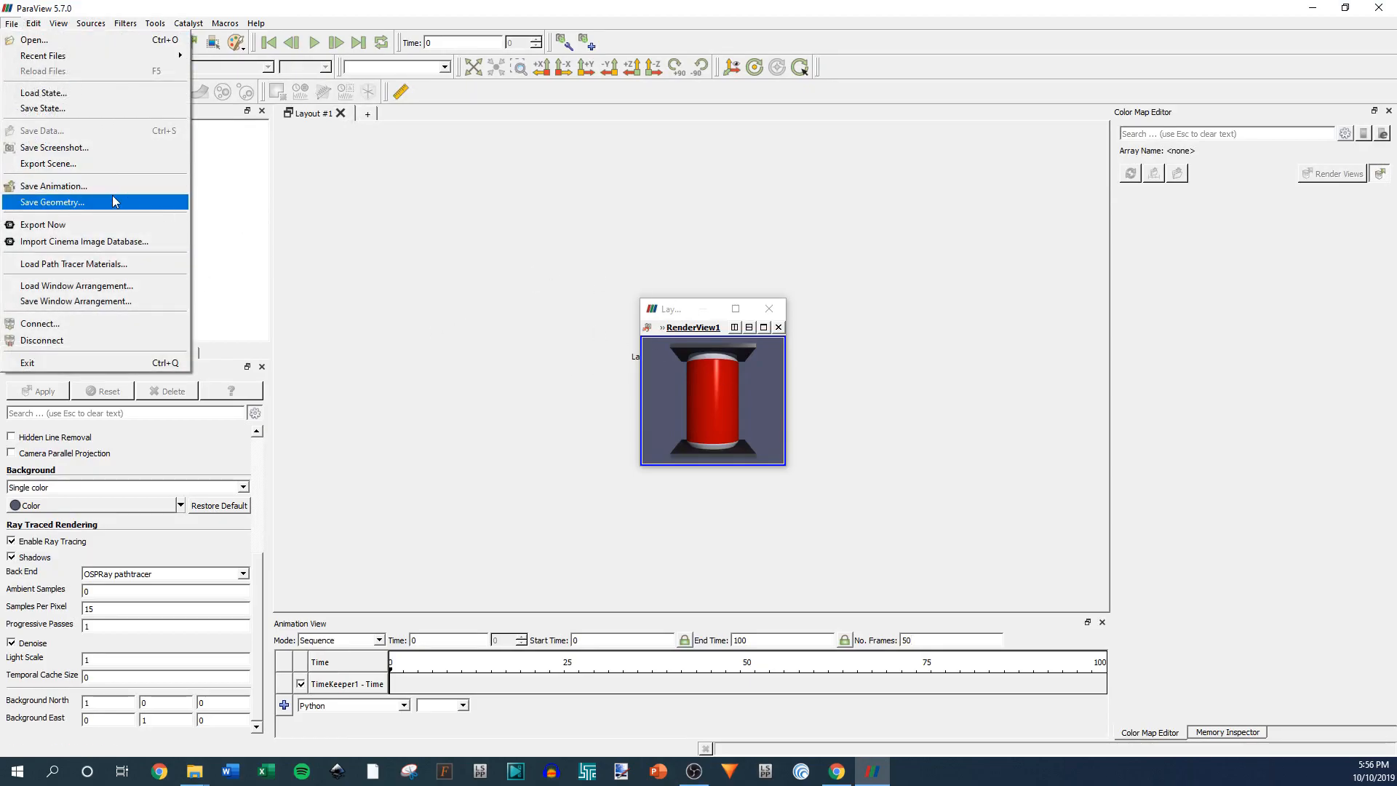
{"action": "left_click", "coordinate": [700, 316]}
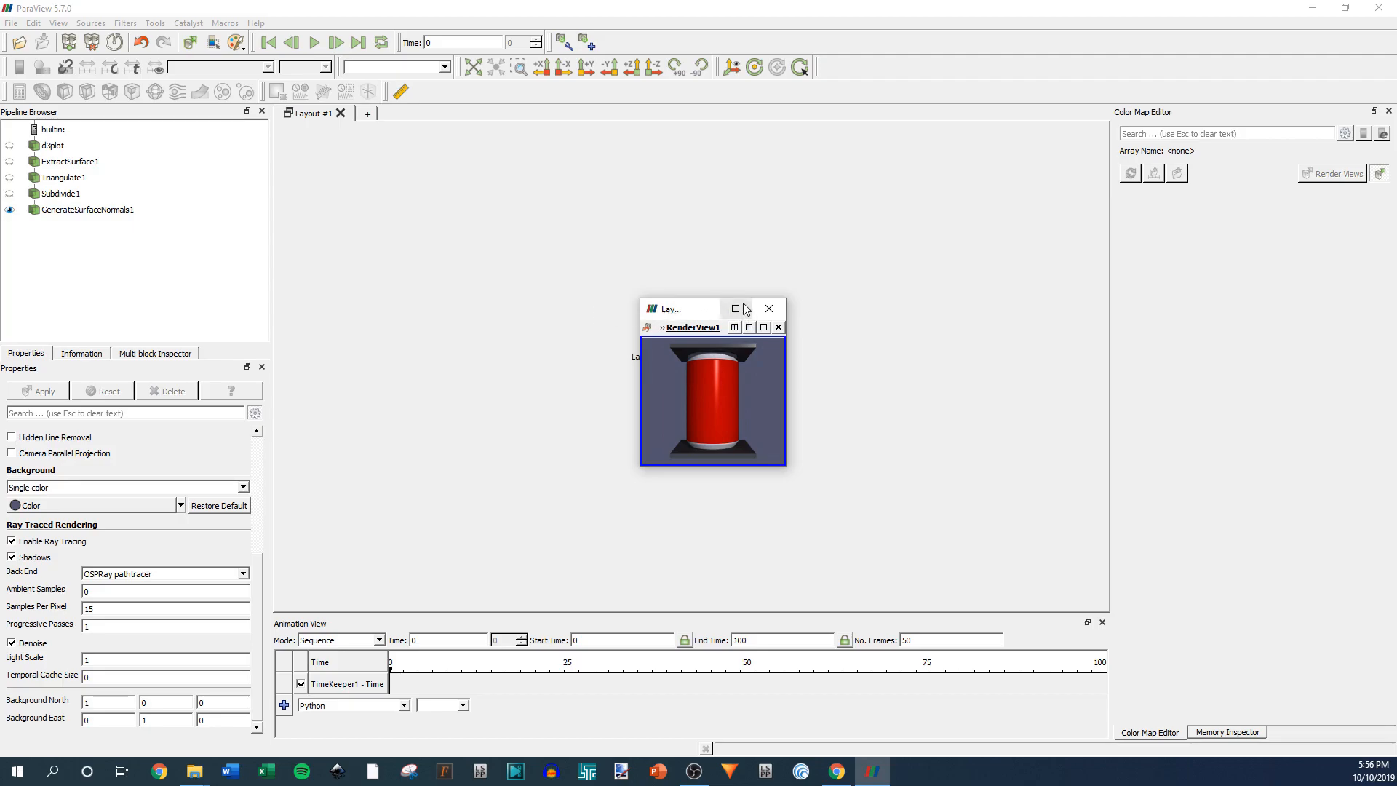
Review the resolution and quality options for saving the animation as an AVI file named test, and cancel the export.
{"action": "left_click", "coordinate": [11, 23]}
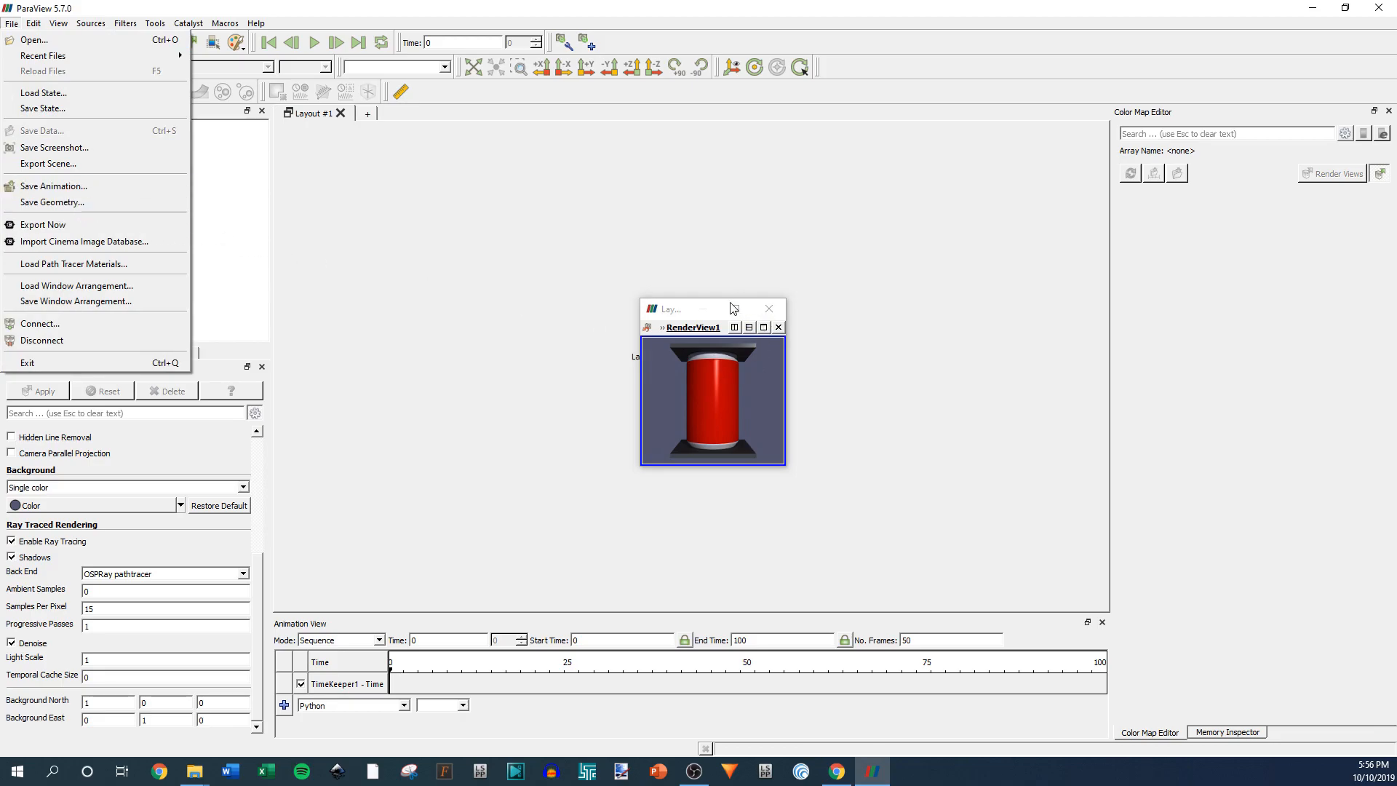
{"action": "left_click", "coordinate": [61, 188]}
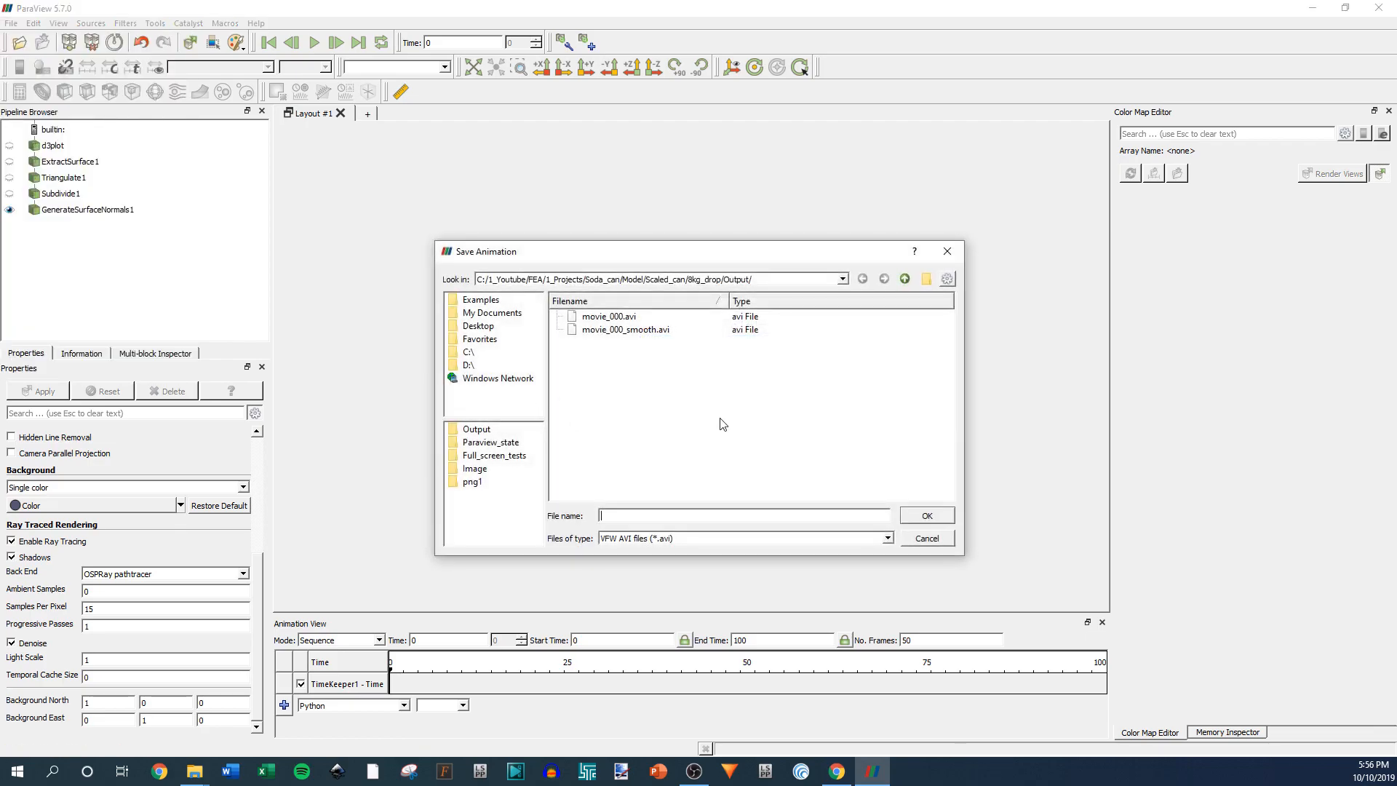
{"action": "type", "text": "test"}
{"action": "left_click", "coordinate": [944, 515]}
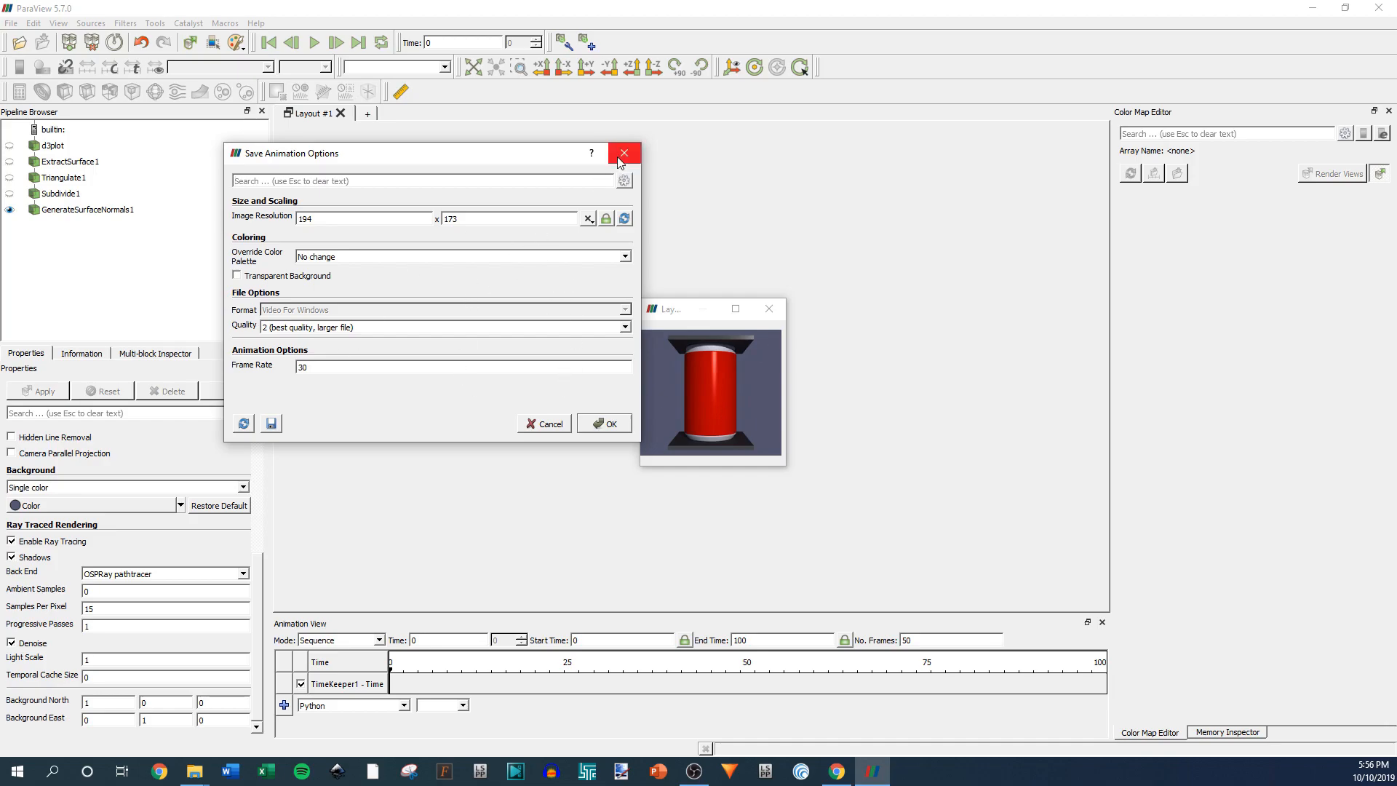
{"action": "left_click", "coordinate": [331, 333]}
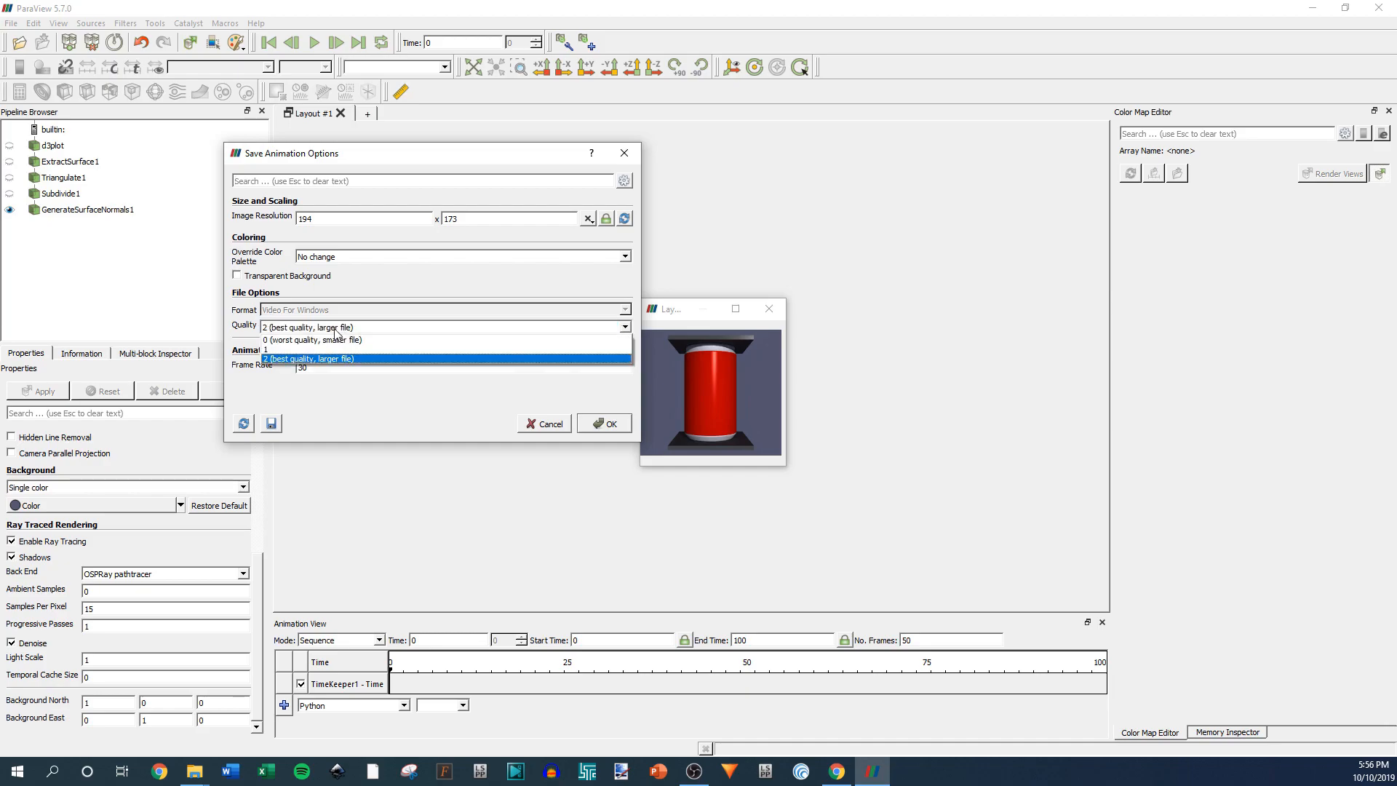
{"action": "left_click", "coordinate": [305, 323]}
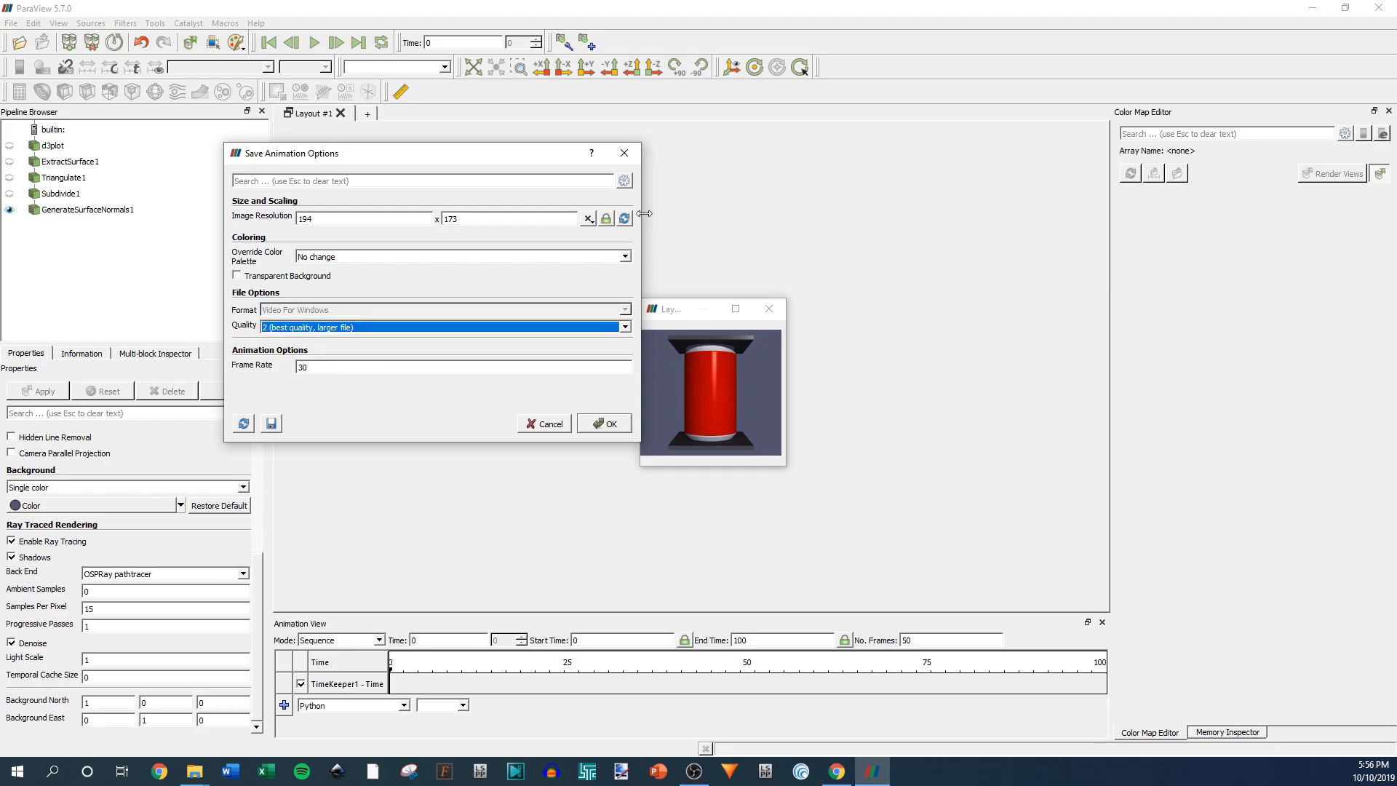
{"action": "left_click", "coordinate": [623, 153]}
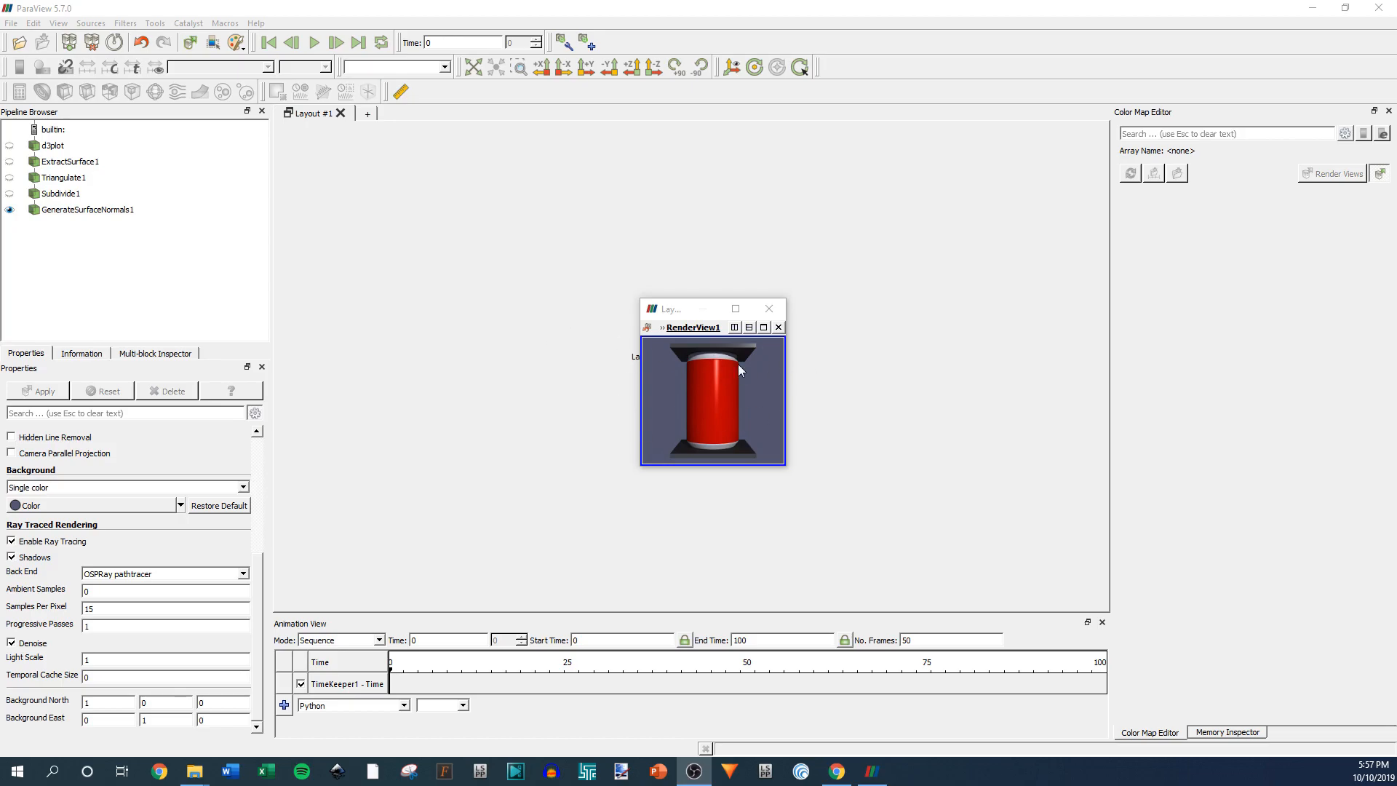
Maximize the detached layout window to examine the full-screen render, and restore the window's size.
{"action": "left_click", "coordinate": [736, 316]}
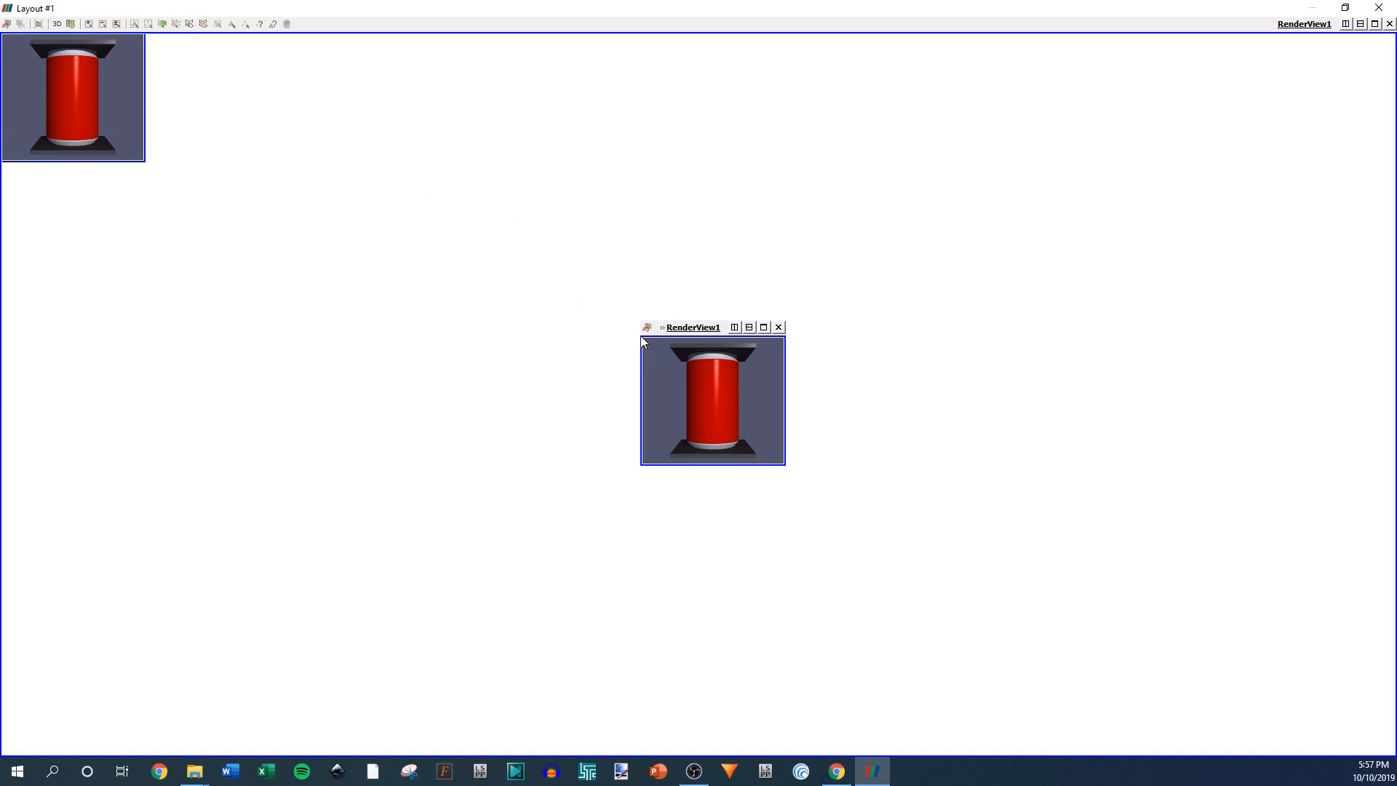
{"action": "left_click_drag", "start_coordinate": [640, 341], "coordinate": [594, 290]}
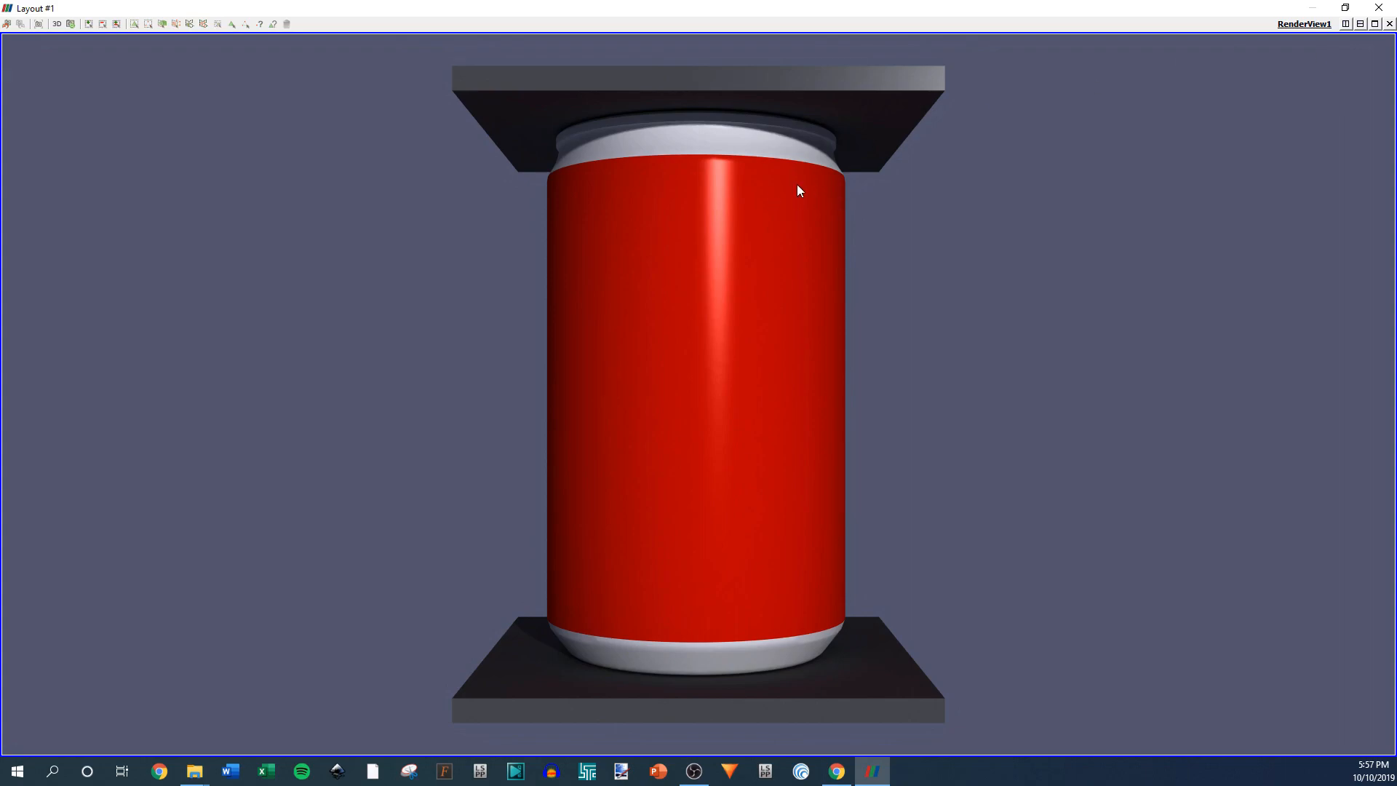
{"action": "left_click", "coordinate": [1346, 7]}
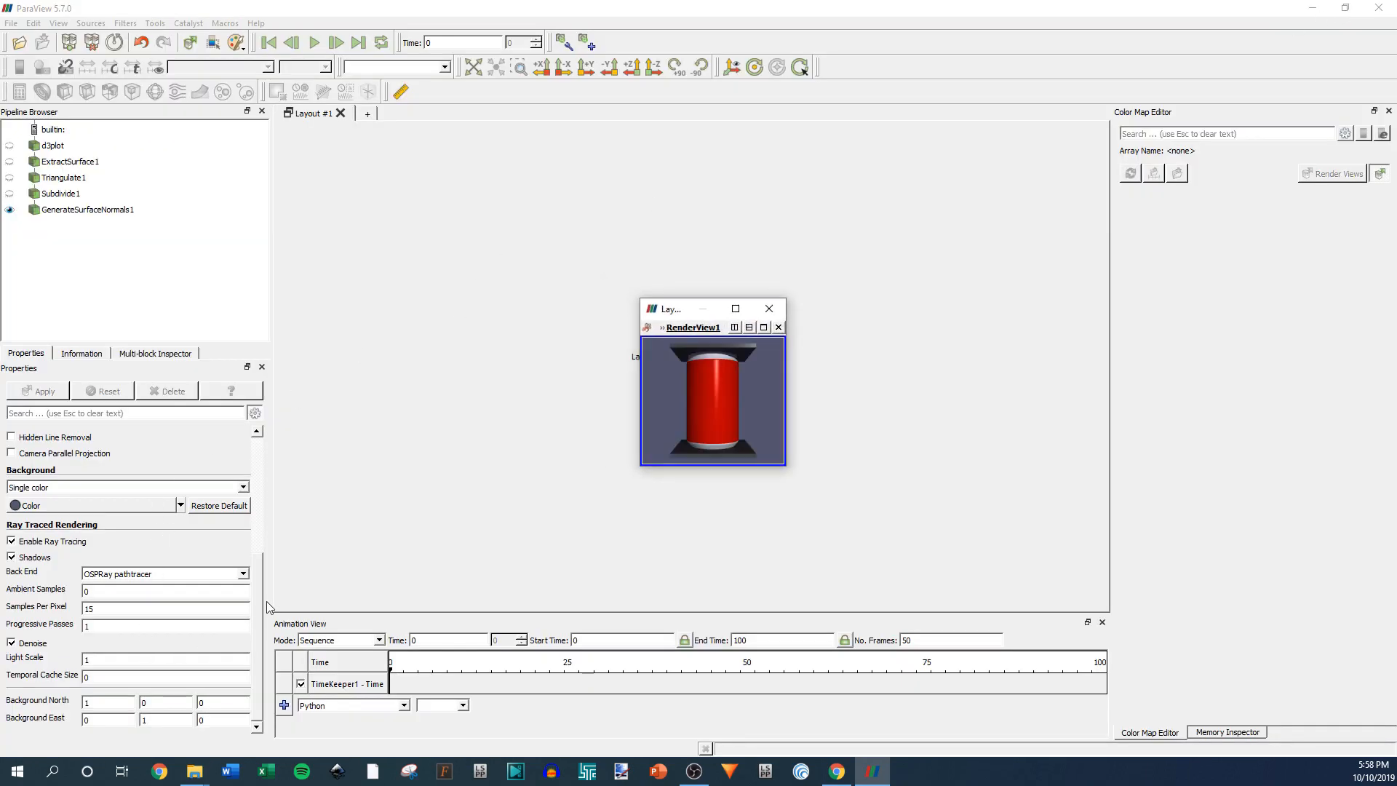